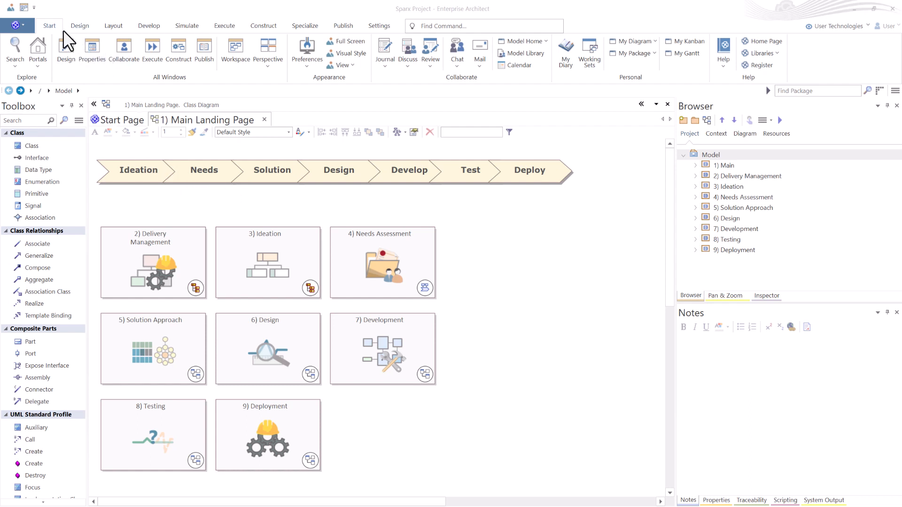
pyautogui.click(79, 25)
pyautogui.click(113, 26)
pyautogui.click(149, 25)
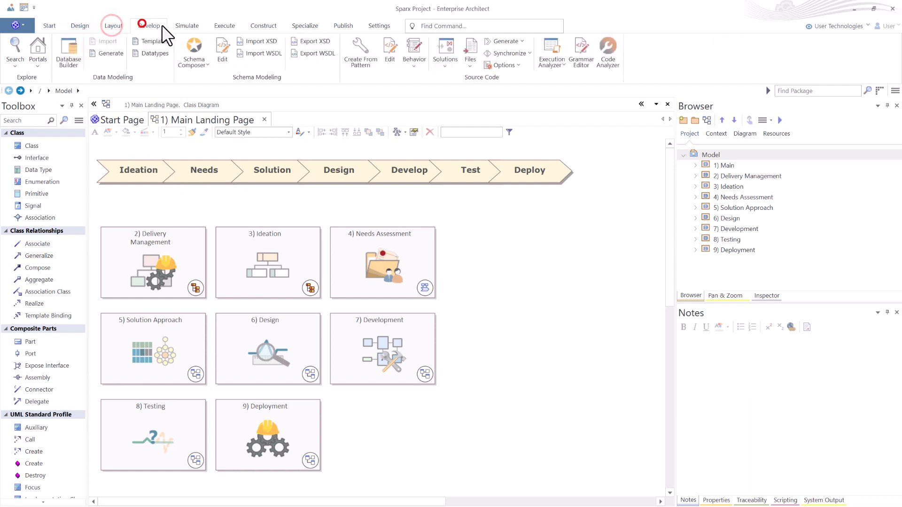
pyautogui.click(182, 25)
pyautogui.click(223, 25)
pyautogui.click(263, 26)
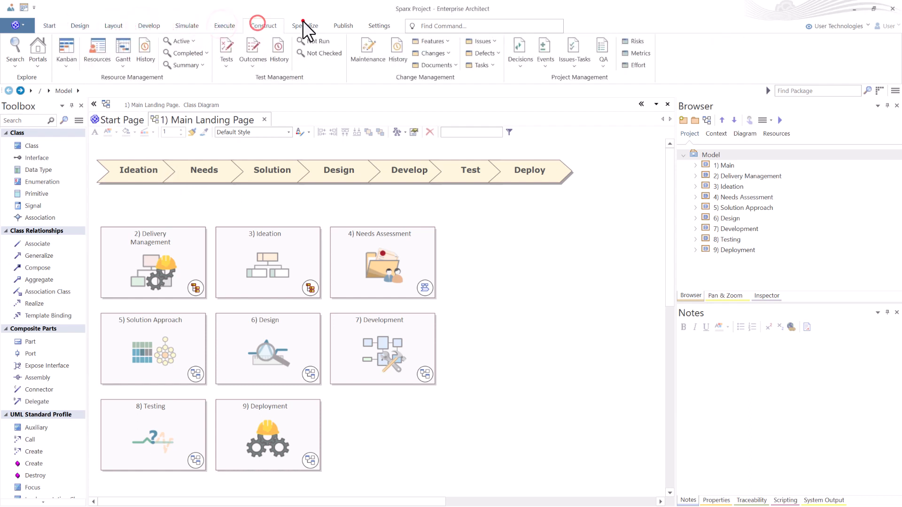
pyautogui.click(304, 25)
pyautogui.click(343, 25)
pyautogui.click(378, 25)
pyautogui.click(49, 26)
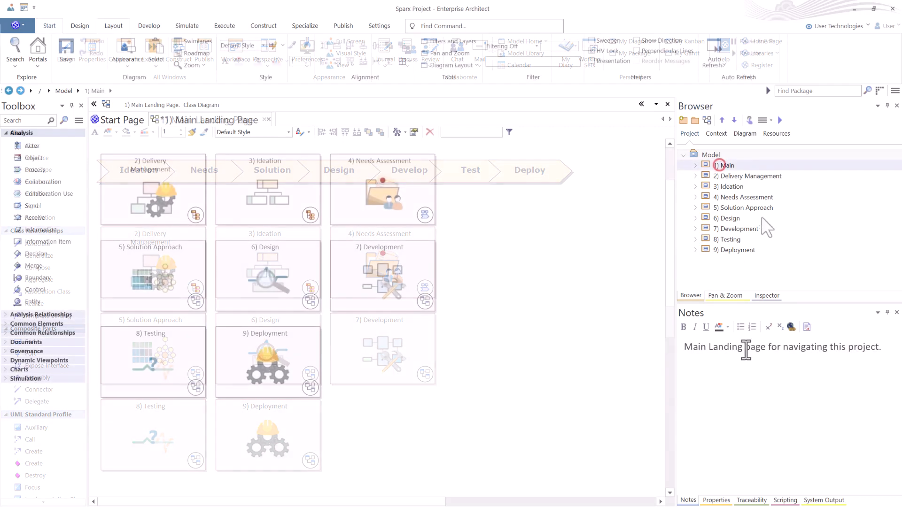
# - Review the notes of each package in the model, from Delivery Management through Deployment
pyautogui.click(717, 175)
pyautogui.click(715, 186)
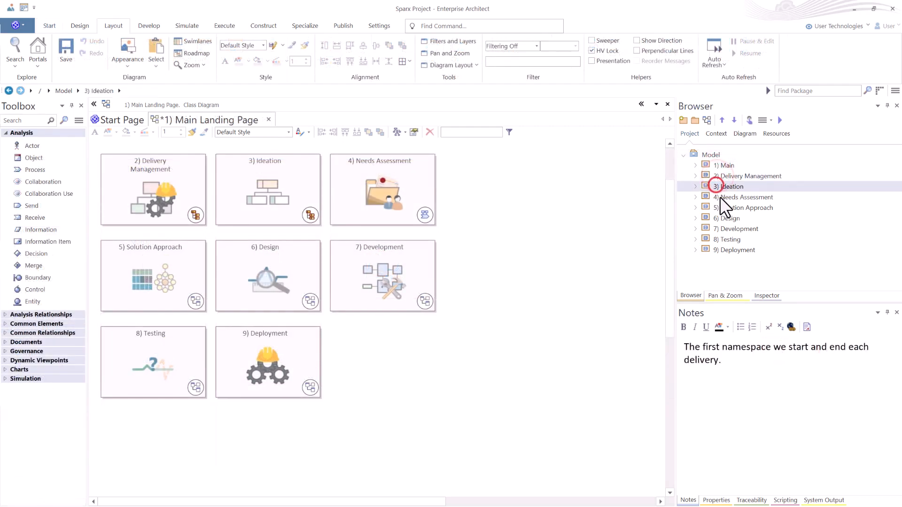
pyautogui.click(720, 197)
pyautogui.click(723, 208)
pyautogui.click(724, 218)
pyautogui.click(724, 229)
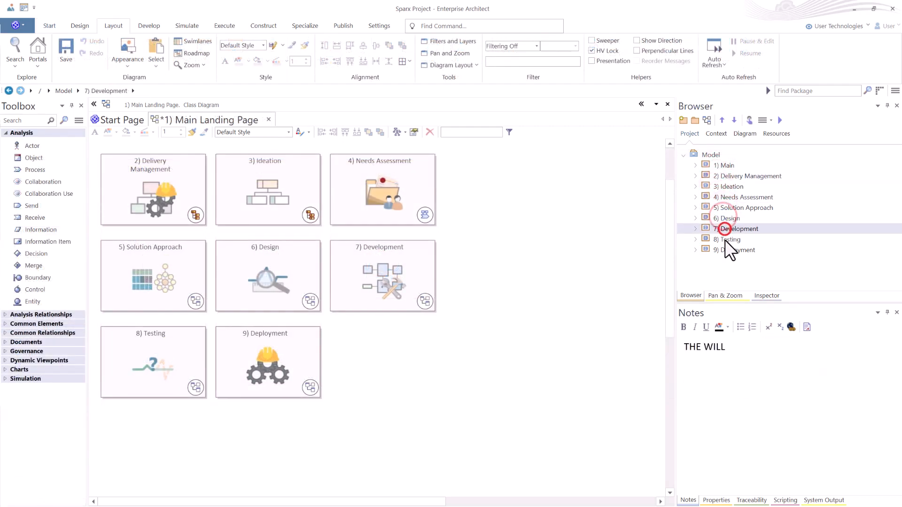
pyautogui.click(725, 239)
pyautogui.click(725, 249)
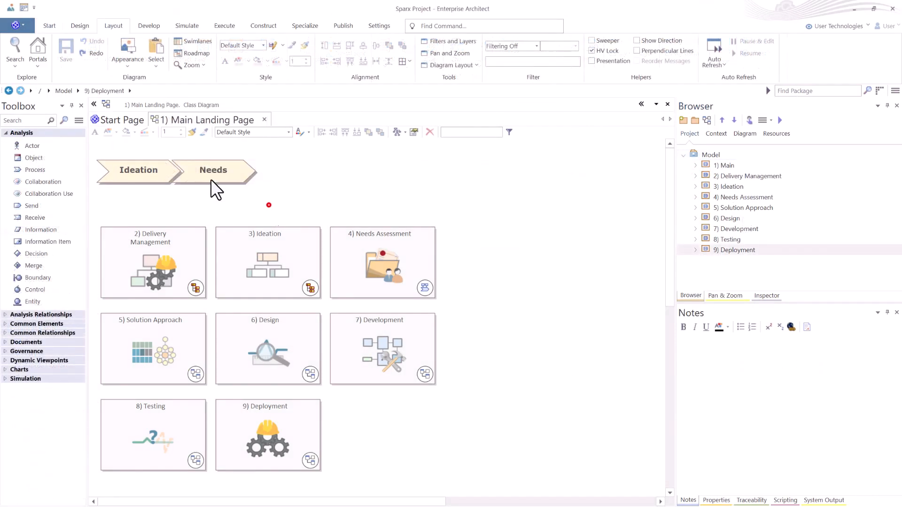
# - Add an Analysis Process element named Solution beside the Needs chevron on the Main Landing Page diagram
pyautogui.click(79, 120)
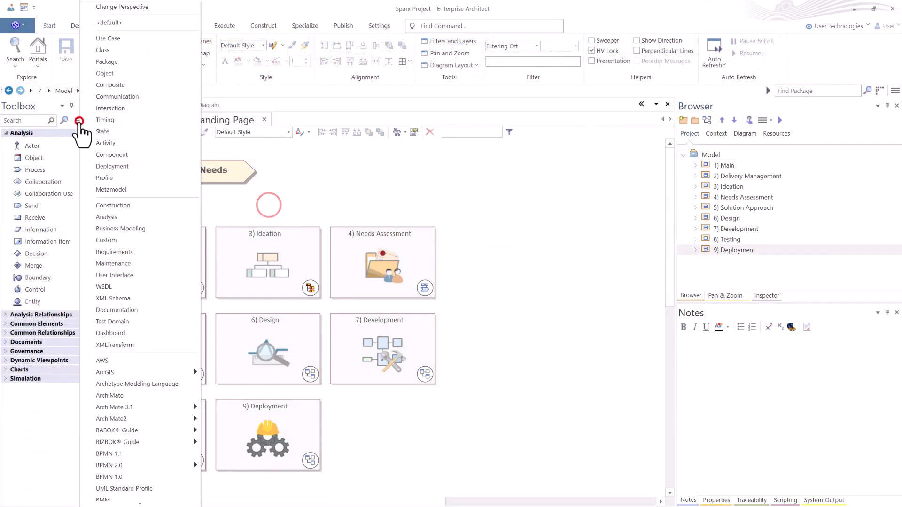
pyautogui.click(118, 213)
pyautogui.click(46, 170)
pyautogui.click(272, 167)
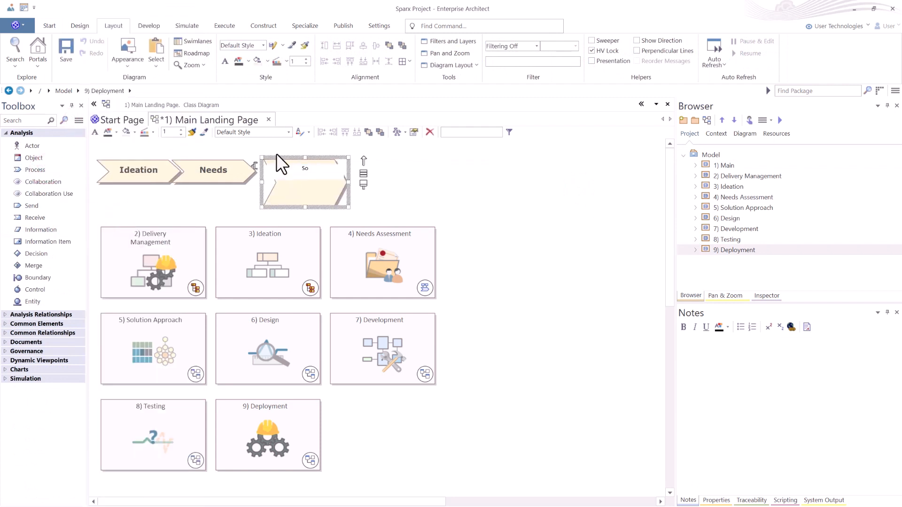
pyautogui.write('Solution')
# - Copy the appearance style of the Needs chevron onto the Solution chevron
pyautogui.click(232, 173)
pyautogui.click(112, 26)
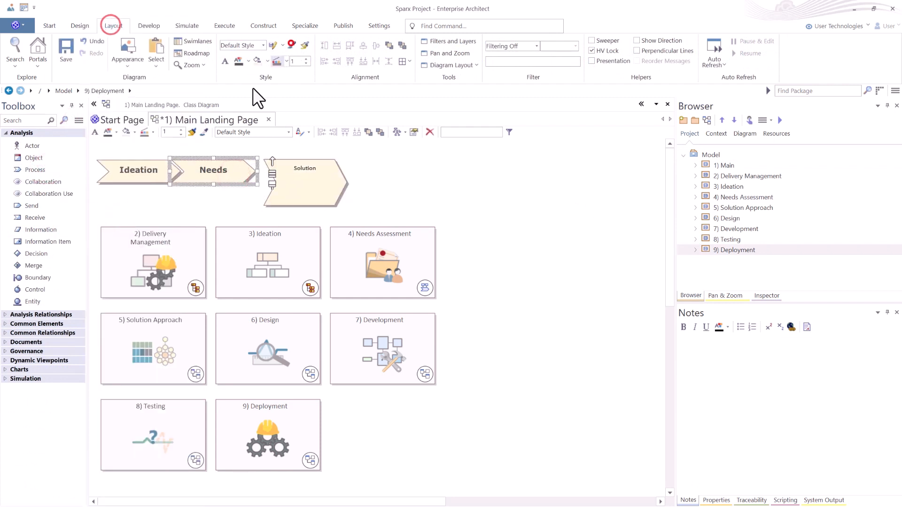
pyautogui.click(212, 169)
pyautogui.click(293, 44)
pyautogui.click(319, 173)
pyautogui.click(304, 44)
# - Give the Solution chevron the same height and width as Needs and move it directly against the Needs chevron
pyautogui.moveTo(391, 206); pyautogui.dragTo(219, 169)
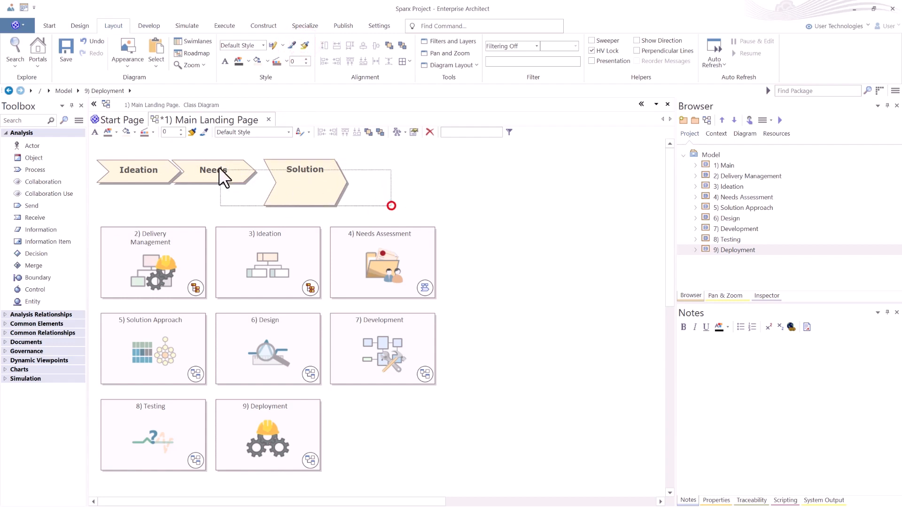
pyautogui.rightClick(244, 175)
pyautogui.click(292, 295)
pyautogui.click(388, 217)
pyautogui.moveTo(322, 172); pyautogui.dragTo(304, 170)
# - Check the Design to Deployment packages and add a Process element named Design beside the Solution chevron
pyautogui.click(727, 219)
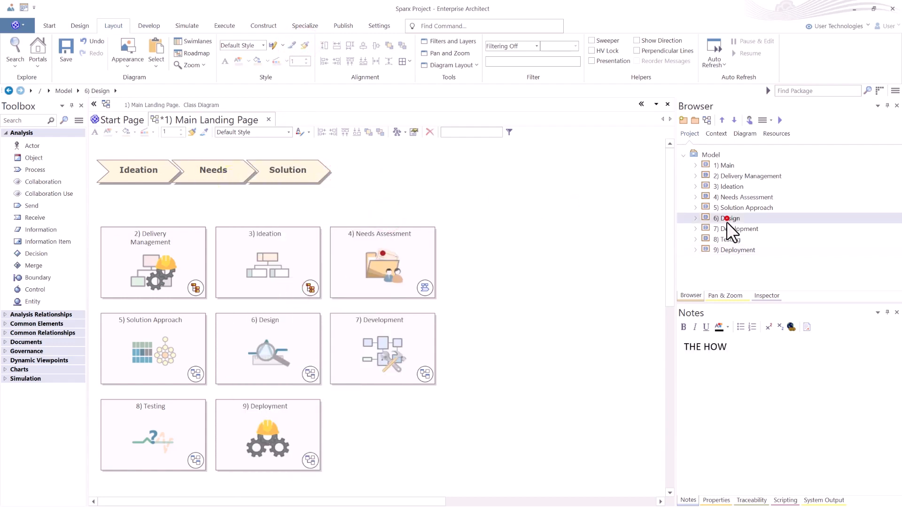
pyautogui.click(727, 228)
pyautogui.click(727, 240)
pyautogui.click(728, 250)
pyautogui.moveTo(44, 169); pyautogui.dragTo(337, 157)
pyautogui.write('Des')
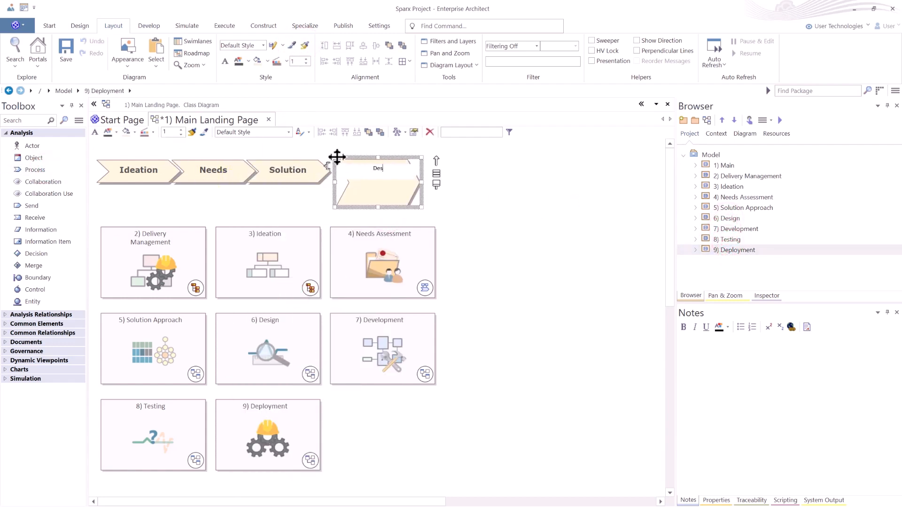
pyautogui.write('ign')
pyautogui.click(504, 142)
# - Add two more Process elements named Develop and Test to the right of the Design chevron
pyautogui.moveTo(35, 169); pyautogui.dragTo(432, 160)
pyautogui.write('Develop')
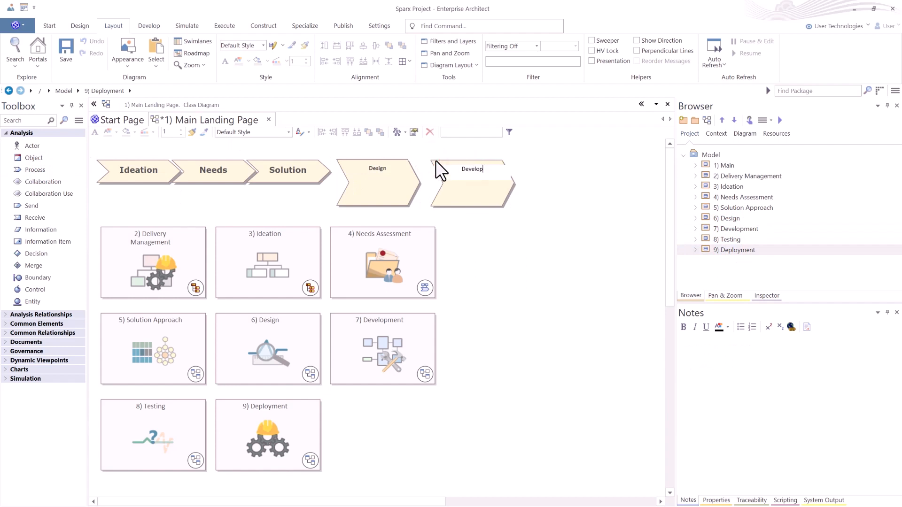
pyautogui.click(519, 181)
pyautogui.moveTo(36, 170); pyautogui.dragTo(554, 170)
pyautogui.write('Test')
pyautogui.click(503, 231)
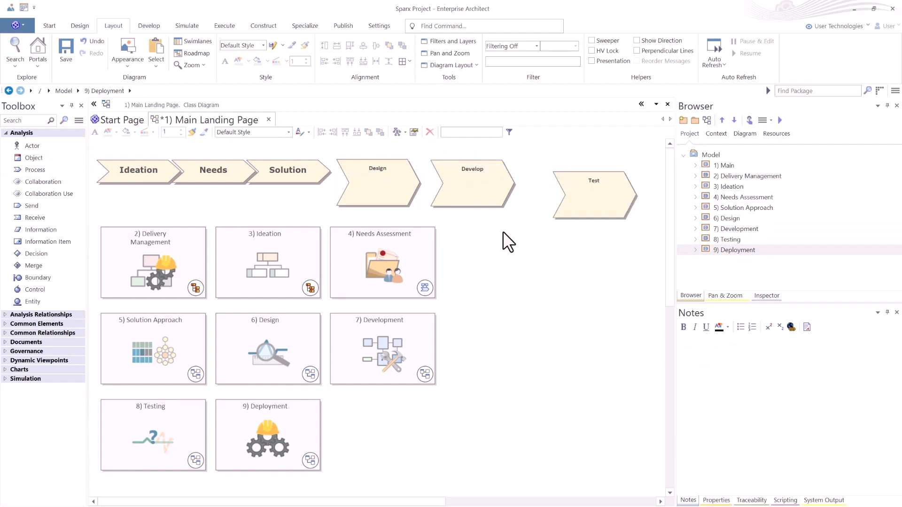
# - Add another Process element named Deploy in the empty area below the Develop and Test chevrons
pyautogui.keyDown('ctrl'); pyautogui.click(503, 232); pyautogui.keyUp('ctrl')
pyautogui.write('Deploy')
pyautogui.press('Return')
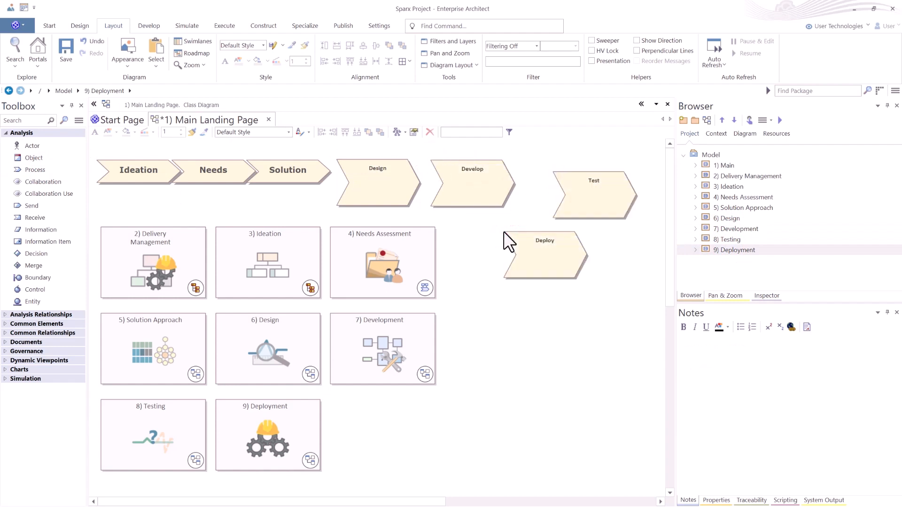
# - Copy the Solution chevron's appearance style onto the Design, Develop, Test and Deploy chevrons
pyautogui.click(303, 168)
pyautogui.click(292, 44)
pyautogui.moveTo(638, 158); pyautogui.dragTo(370, 169)
pyautogui.keyDown('ctrl'); pyautogui.click(526, 250); pyautogui.keyUp('ctrl')
pyautogui.click(304, 45)
# - Give the Design, Develop, Test and Deploy chevrons the same height and width as the Solution chevron
pyautogui.keyDown('ctrl'); pyautogui.click(289, 168); pyautogui.keyUp('ctrl')
pyautogui.rightClick(289, 169)
pyautogui.click(350, 285)
pyautogui.click(499, 297)
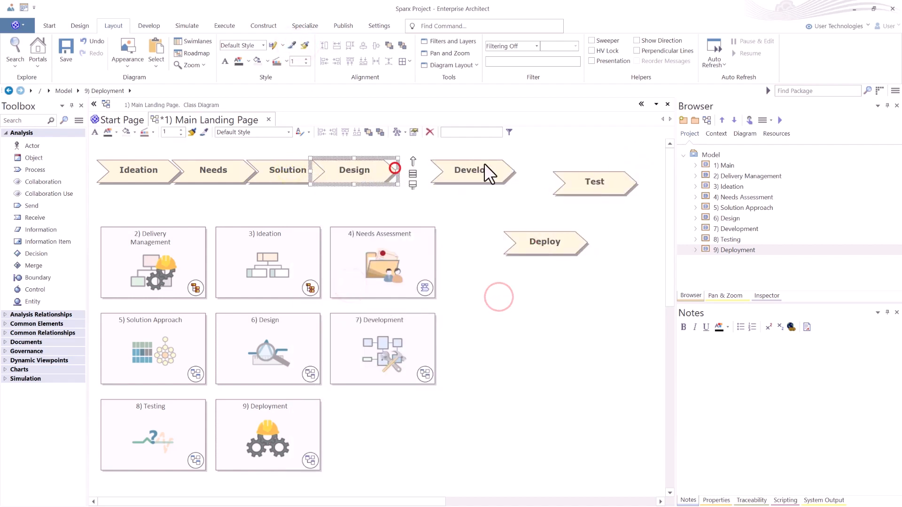
# - Move Develop, Test and Deploy into the chevron row after Design and align the tops of all seven chevrons
pyautogui.moveTo(484, 165); pyautogui.dragTo(436, 165)
pyautogui.moveTo(598, 171); pyautogui.dragTo(490, 163)
pyautogui.moveTo(548, 238); pyautogui.dragTo(548, 171)
pyautogui.moveTo(591, 222); pyautogui.dragTo(115, 168)
pyautogui.rightClick(115, 167)
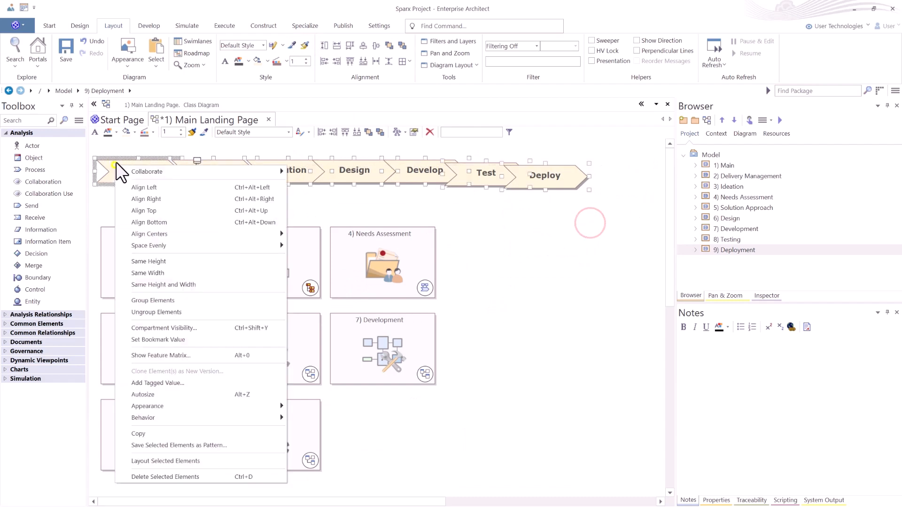
pyautogui.click(155, 211)
# - Toggle HV Lock and select groups of chevrons to close up the spacing along the process row
pyautogui.click(382, 197)
pyautogui.click(591, 50)
pyautogui.moveTo(589, 197); pyautogui.dragTo(282, 161)
pyautogui.moveTo(544, 203); pyautogui.dragTo(216, 173)
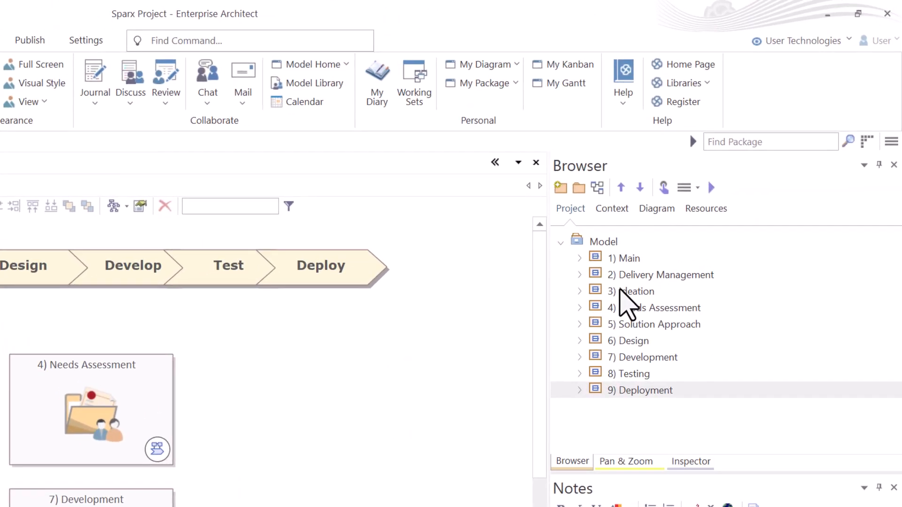
# - Expand the Ideation and Needs Assessment packages and open the Ideation requirements diagram
pyautogui.click(621, 291)
pyautogui.click(580, 291)
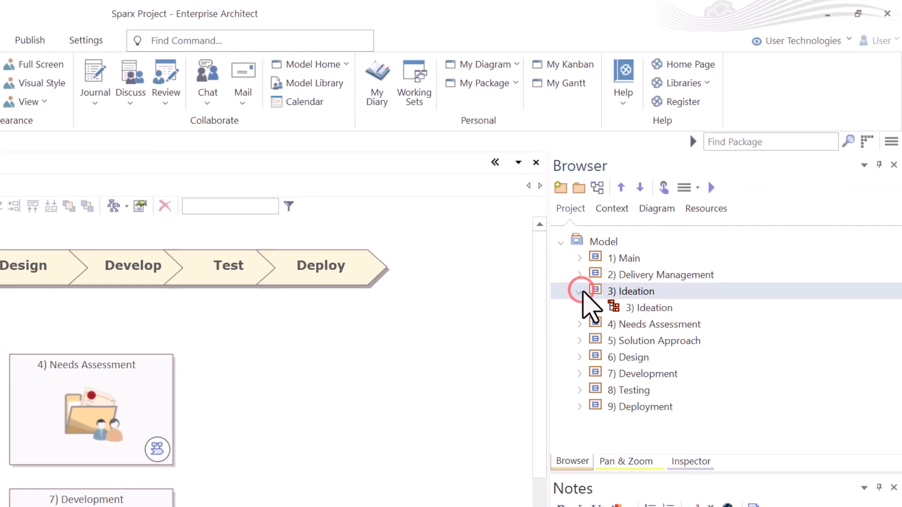
pyautogui.click(580, 324)
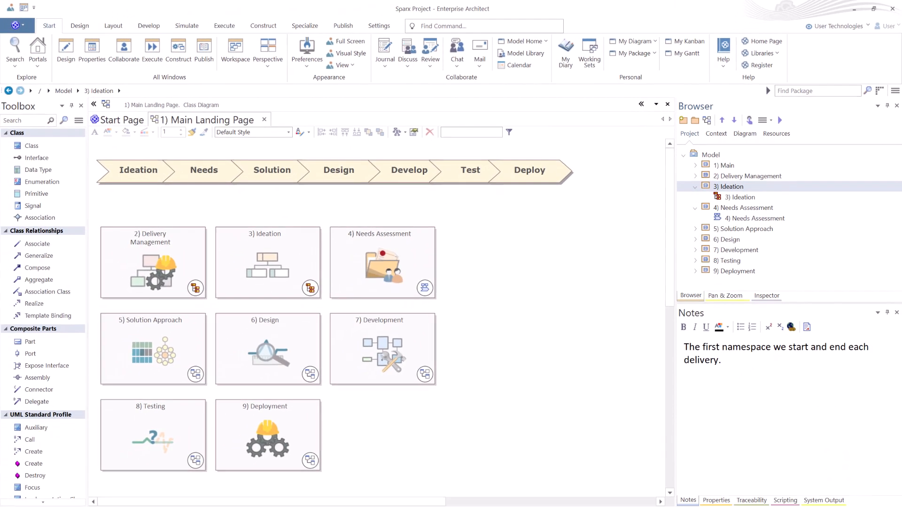
pyautogui.doubleClick(723, 196)
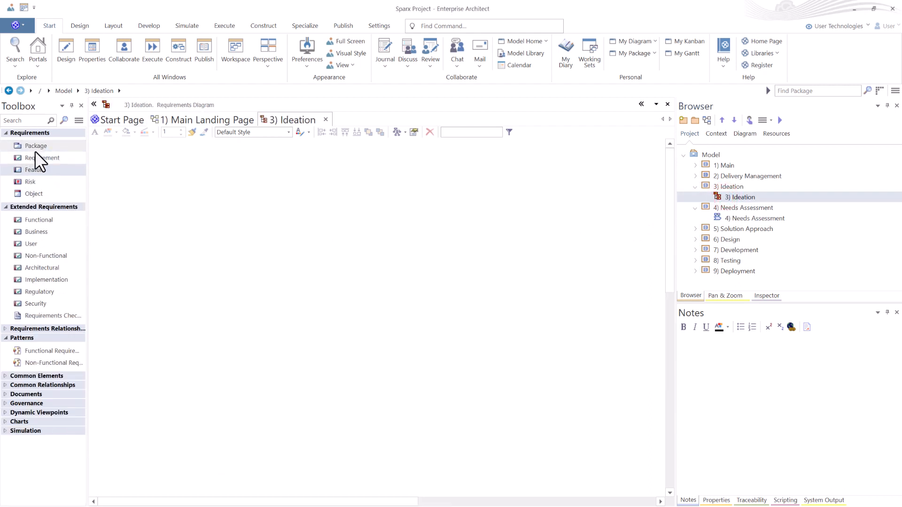
pyautogui.click(149, 188)
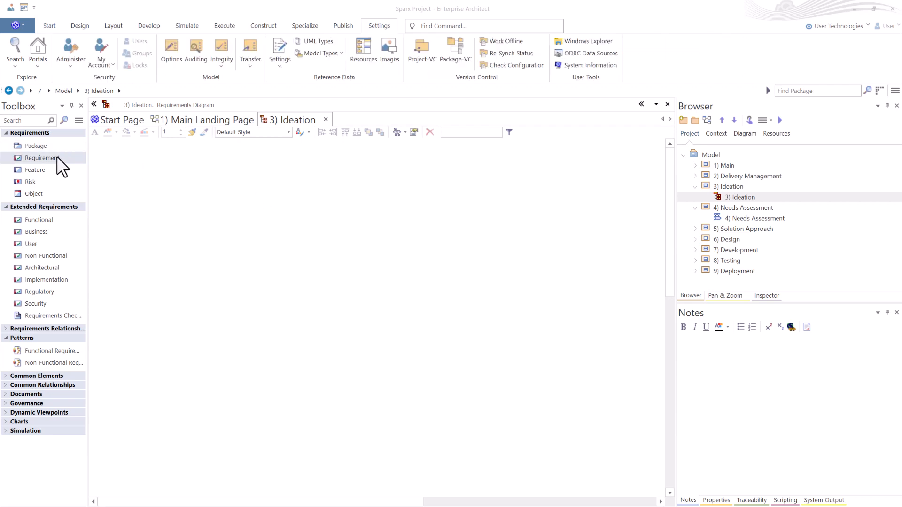
# - Place a Requirement element on the Ideation diagram and set its type to Assumption
pyautogui.moveTo(58, 158); pyautogui.dragTo(147, 164)
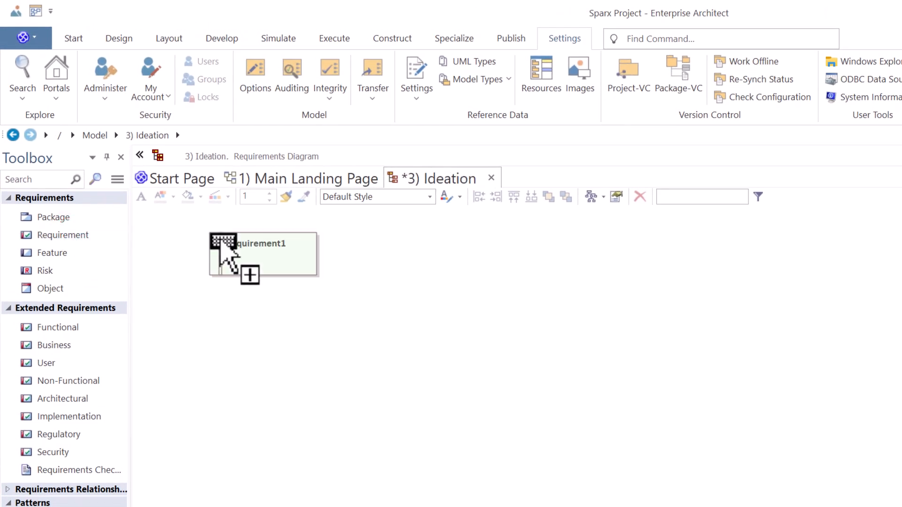
pyautogui.click(267, 307)
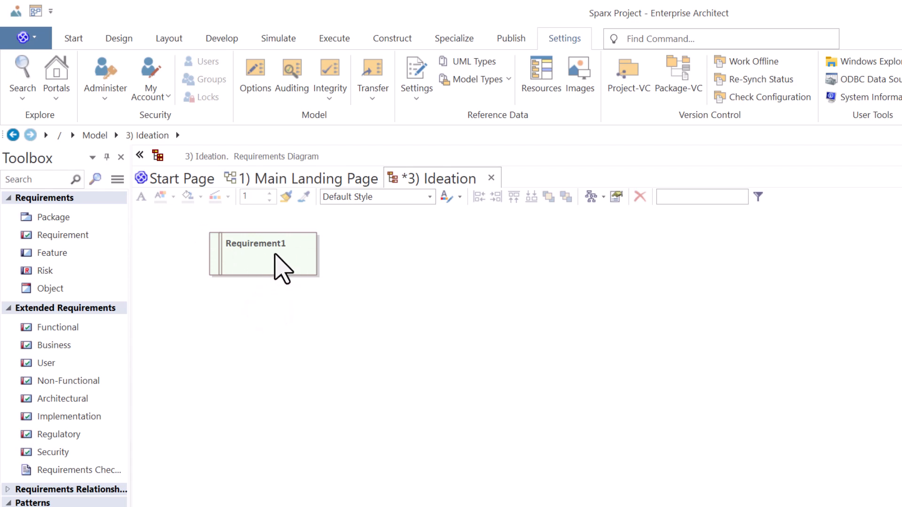
pyautogui.doubleClick(274, 257)
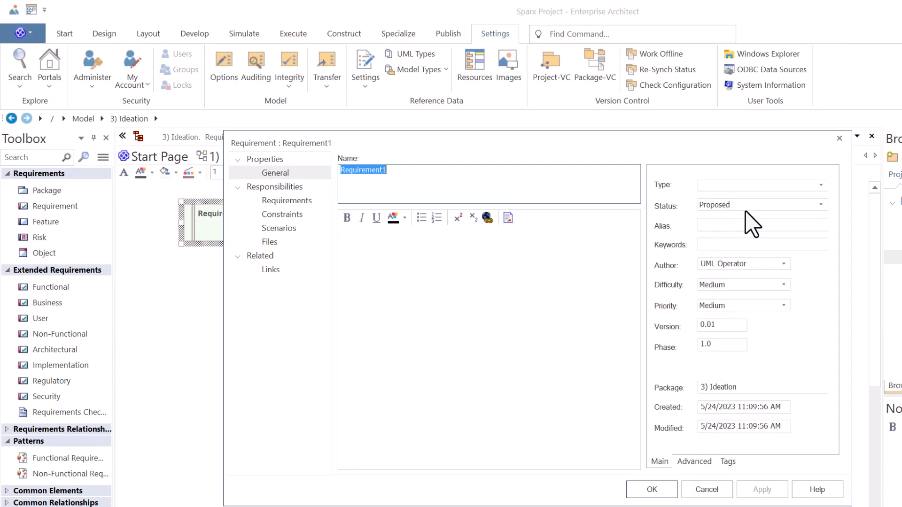
pyautogui.click(820, 186)
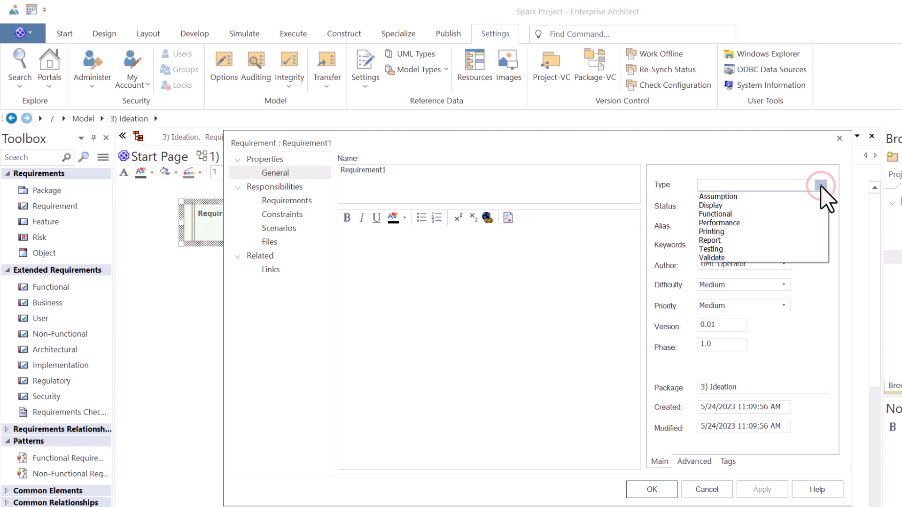
pyautogui.click(726, 196)
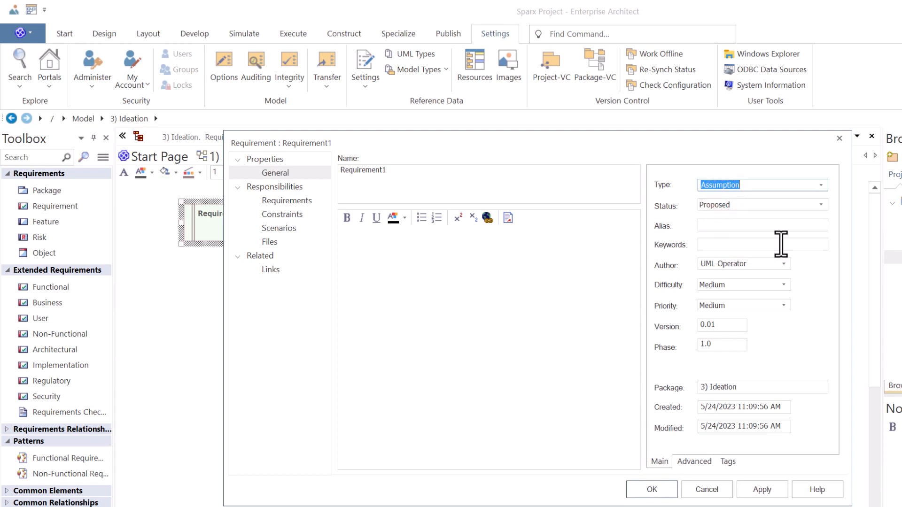
pyautogui.click(823, 185)
pyautogui.click(822, 185)
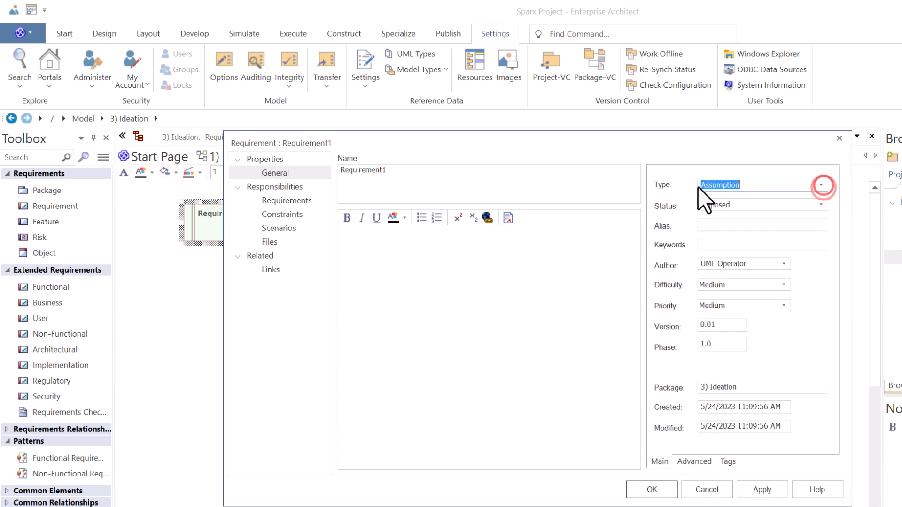
pyautogui.click(821, 185)
pyautogui.click(722, 188)
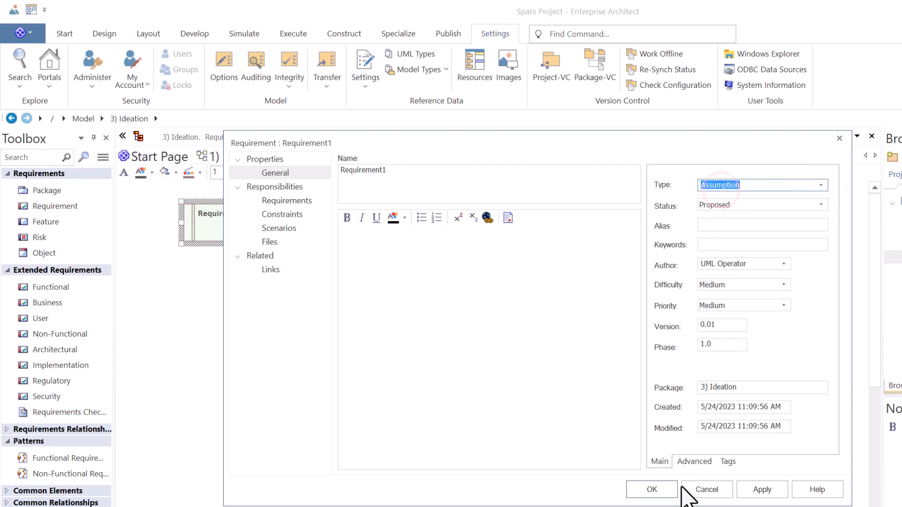
pyautogui.click(653, 489)
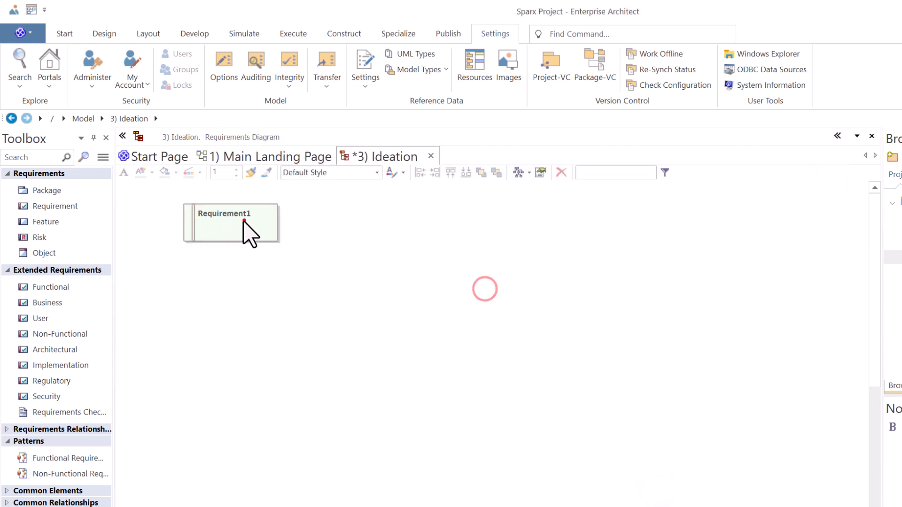
# - Examine the list of available types in the requirement's properties
pyautogui.click(248, 228)
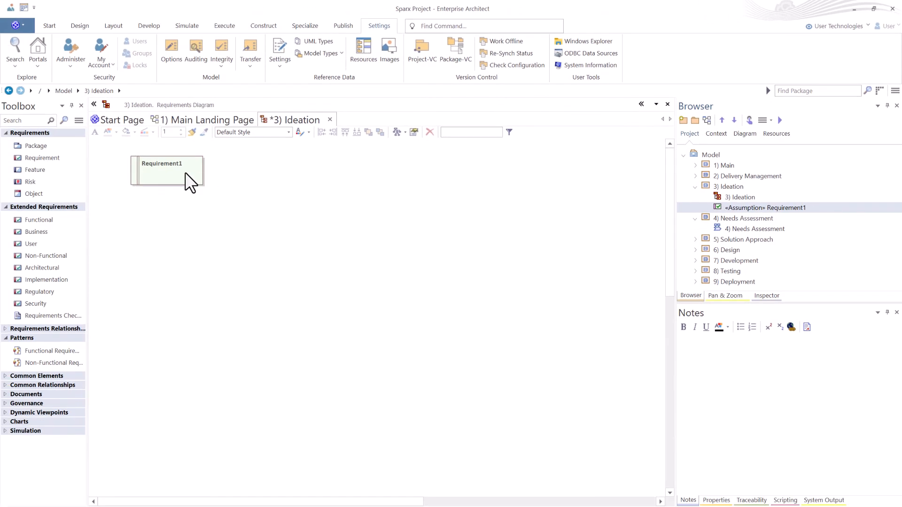
pyautogui.doubleClick(185, 173)
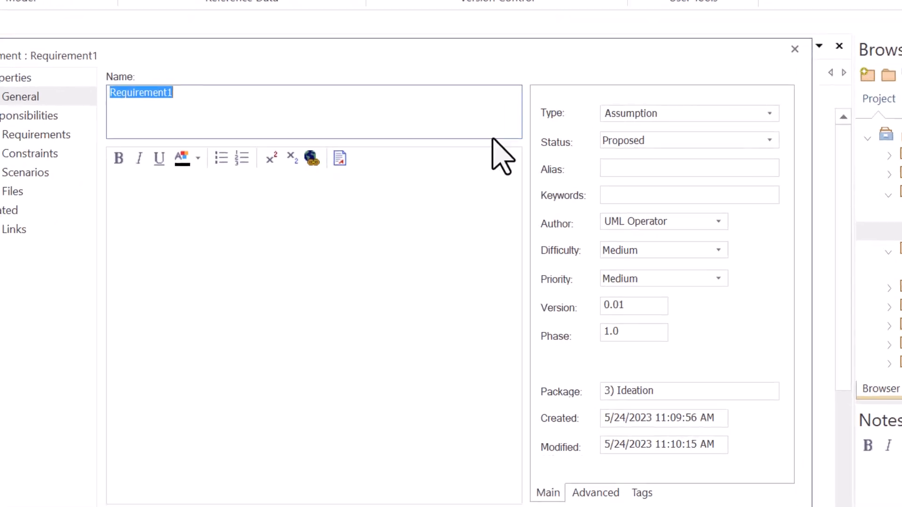
pyautogui.click(770, 114)
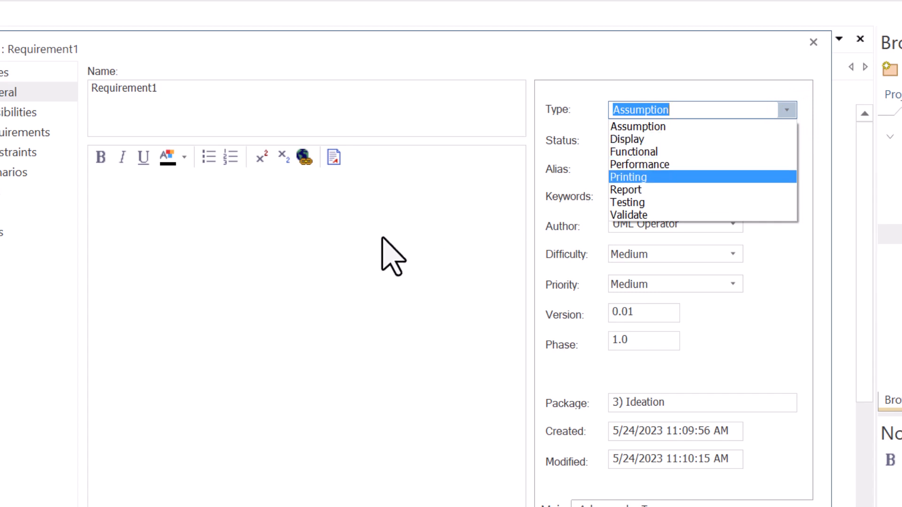
pyautogui.click(361, 255)
pyautogui.click(508, 400)
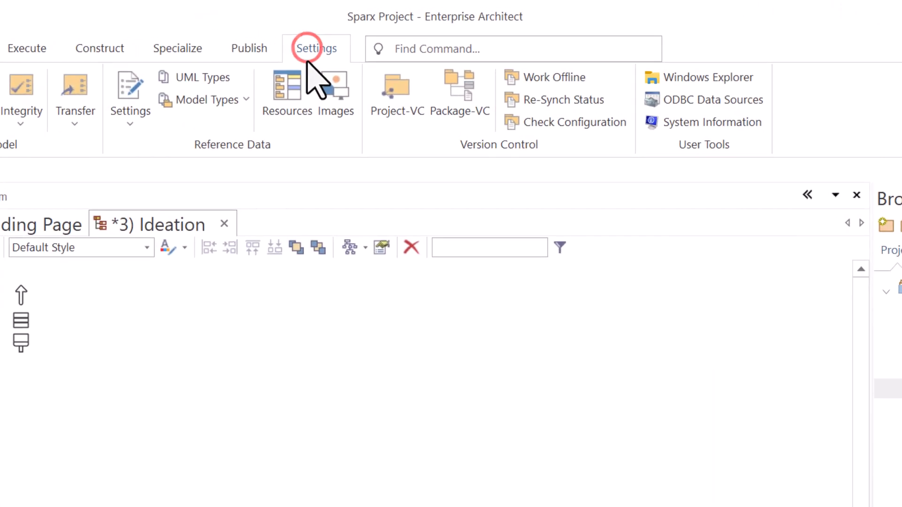
# - Review the defined requirement types in the General Types settings, inspecting the Assumption type's name, notes and weight, and close the dialog
pyautogui.click(215, 100)
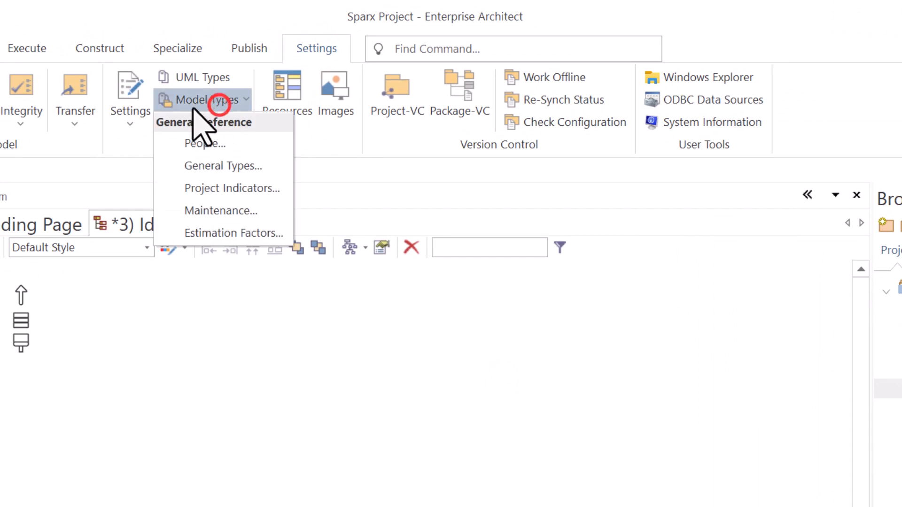
pyautogui.click(224, 167)
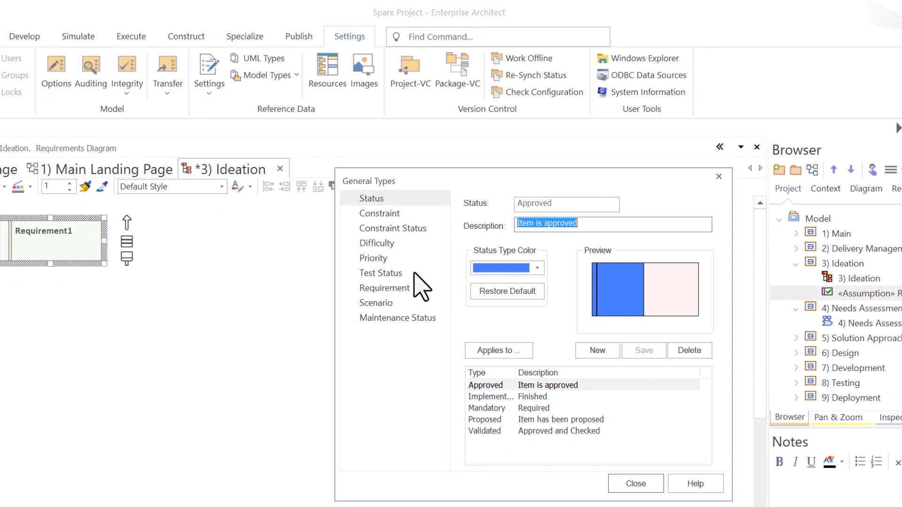
pyautogui.click(393, 289)
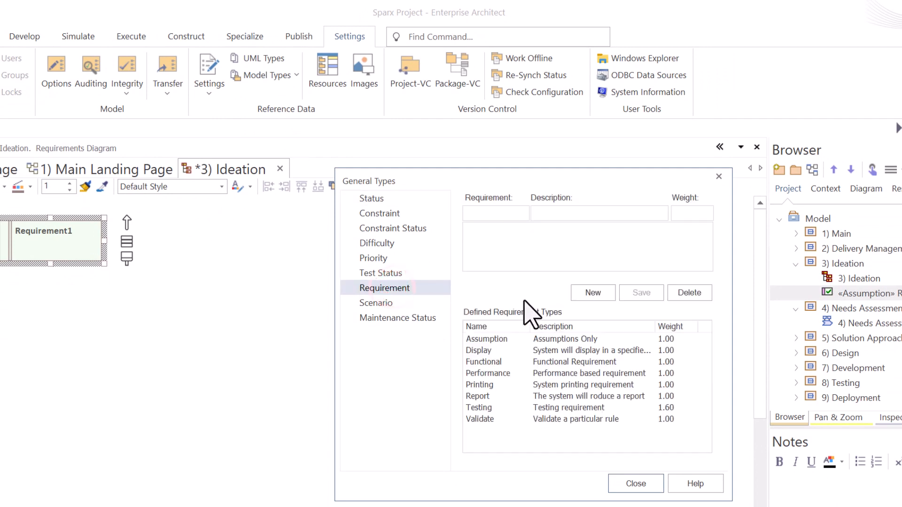
pyautogui.click(491, 338)
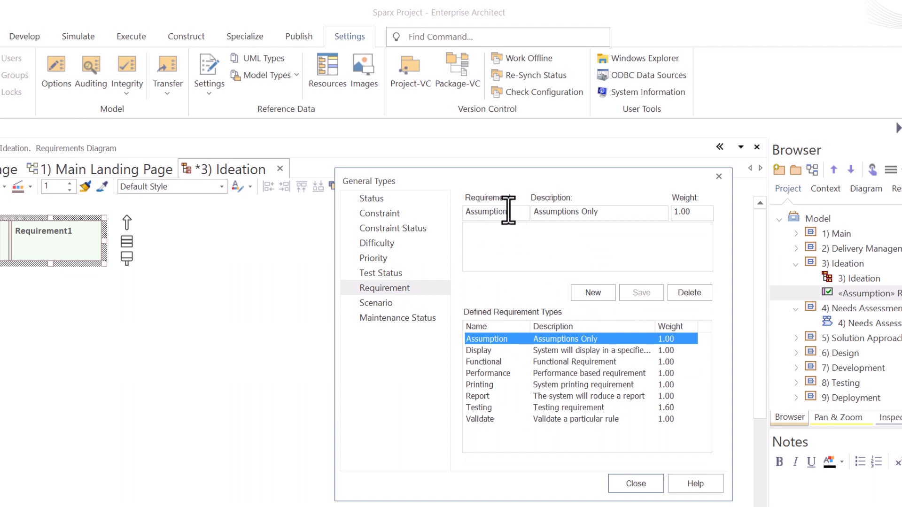
pyautogui.click(515, 239)
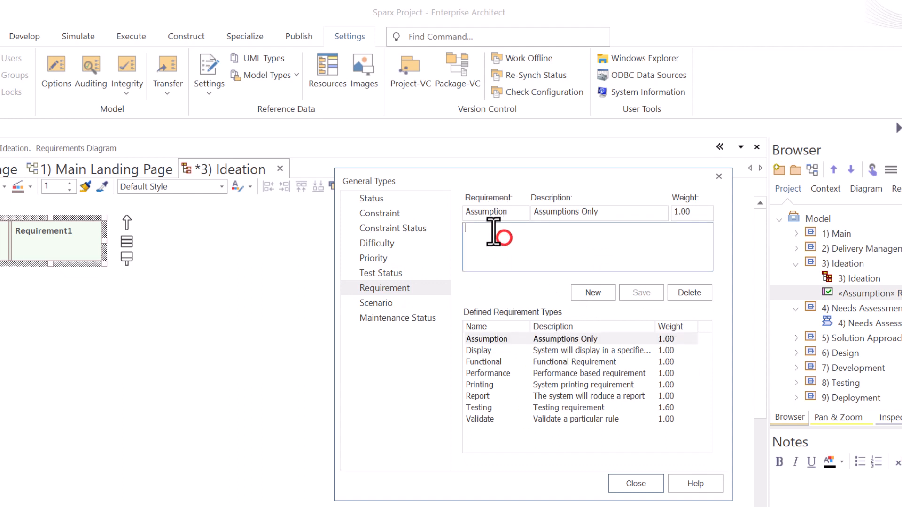
pyautogui.click(700, 212)
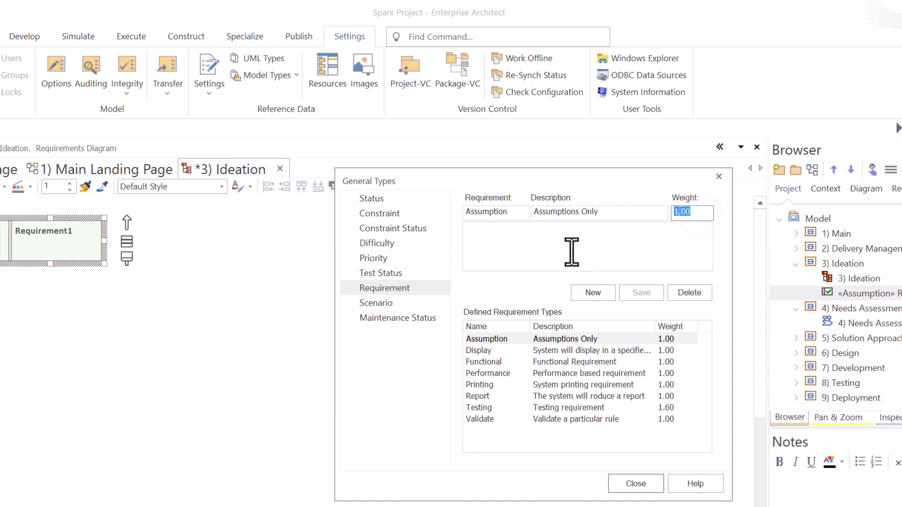
pyautogui.click(639, 483)
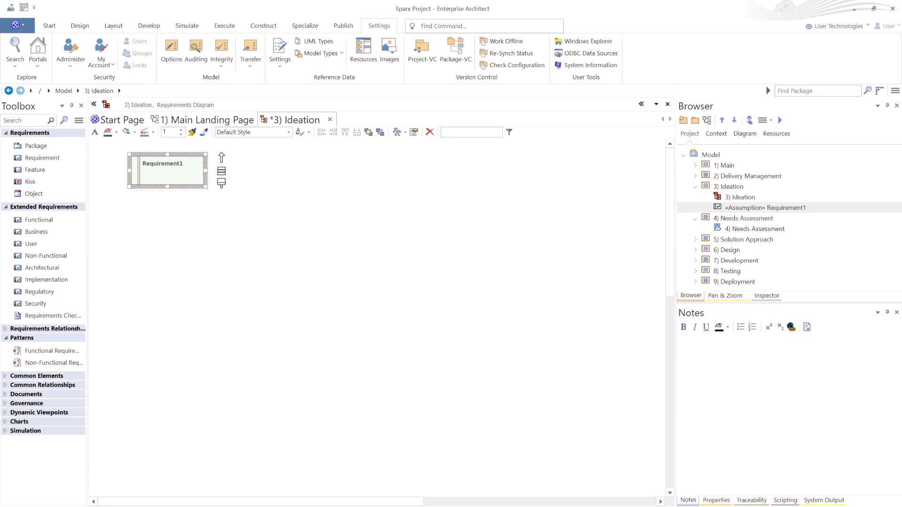
# - Try repositioning the Requirement1 element on the Ideation diagram while HV Lock is on
pyautogui.click(164, 208)
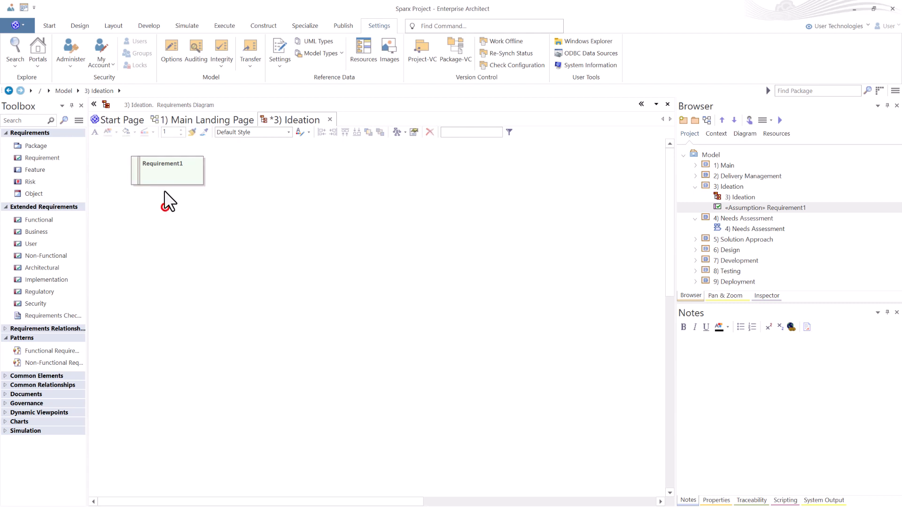
pyautogui.moveTo(166, 175); pyautogui.dragTo(149, 187)
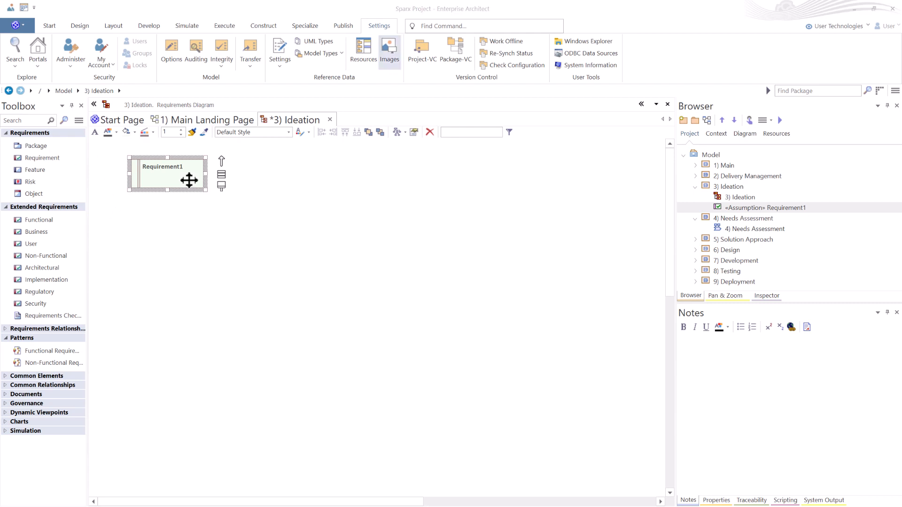
pyautogui.moveTo(172, 175)
pyautogui.mouseDown()
pyautogui.moveTo(166, 183)
pyautogui.moveTo(236, 199)
pyautogui.moveTo(181, 215)
pyautogui.mouseUp()
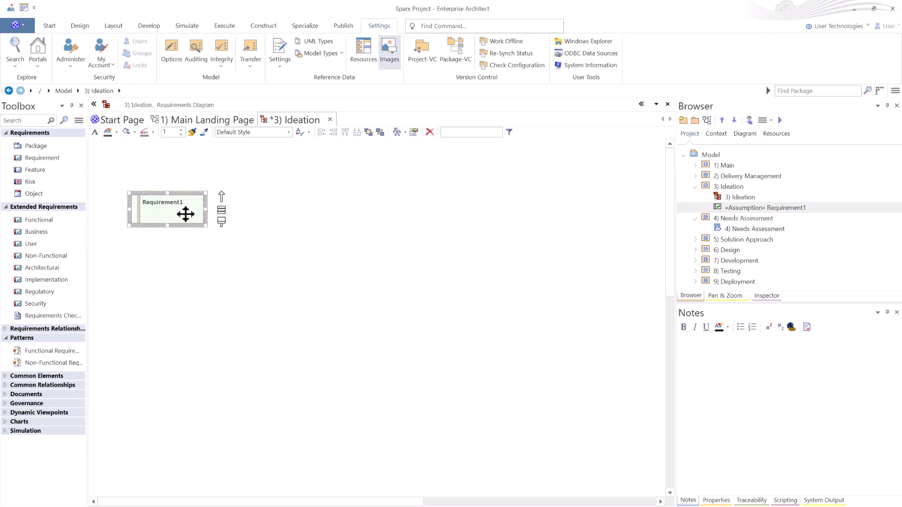
pyautogui.moveTo(264, 219); pyautogui.dragTo(265, 218)
pyautogui.moveTo(258, 222); pyautogui.dragTo(159, 173)
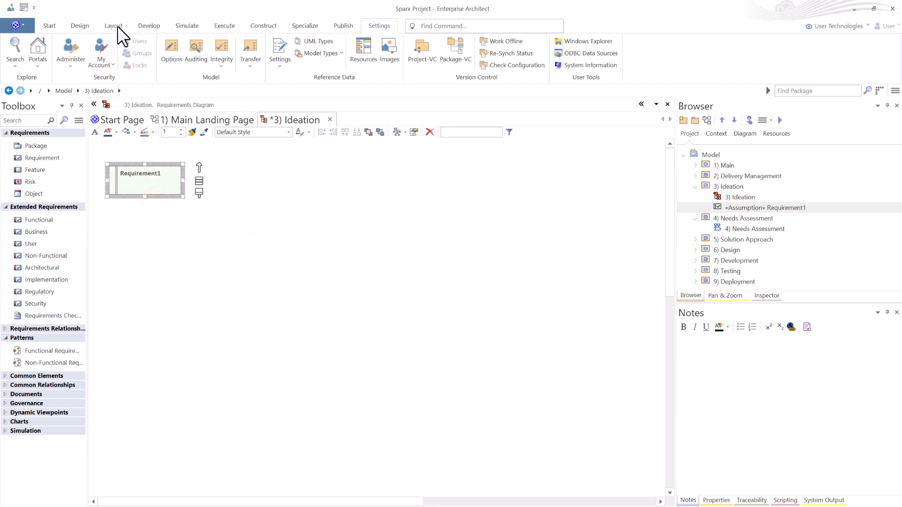
# - Test shifting Requirement1 sideways and turn off HV Lock for the Ideation diagram
pyautogui.click(115, 26)
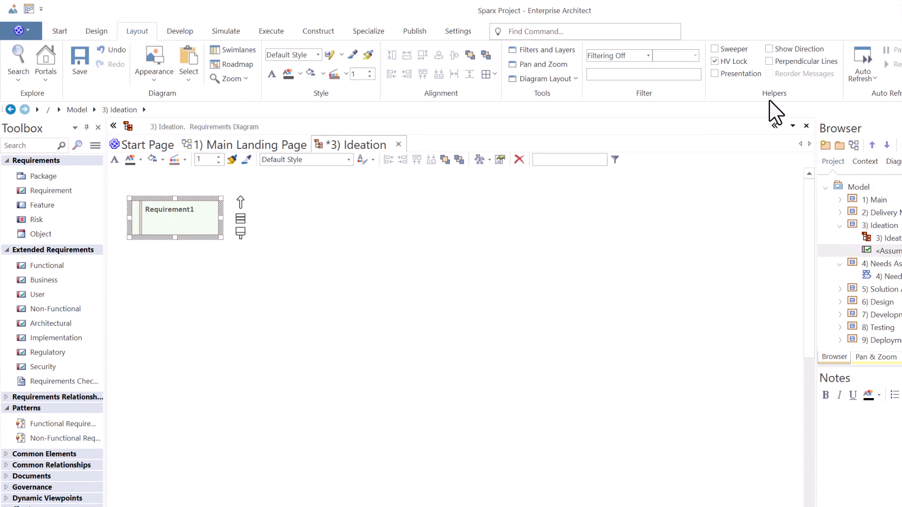
pyautogui.click(715, 62)
pyautogui.click(408, 191)
pyautogui.moveTo(170, 216); pyautogui.dragTo(306, 219)
pyautogui.click(223, 274)
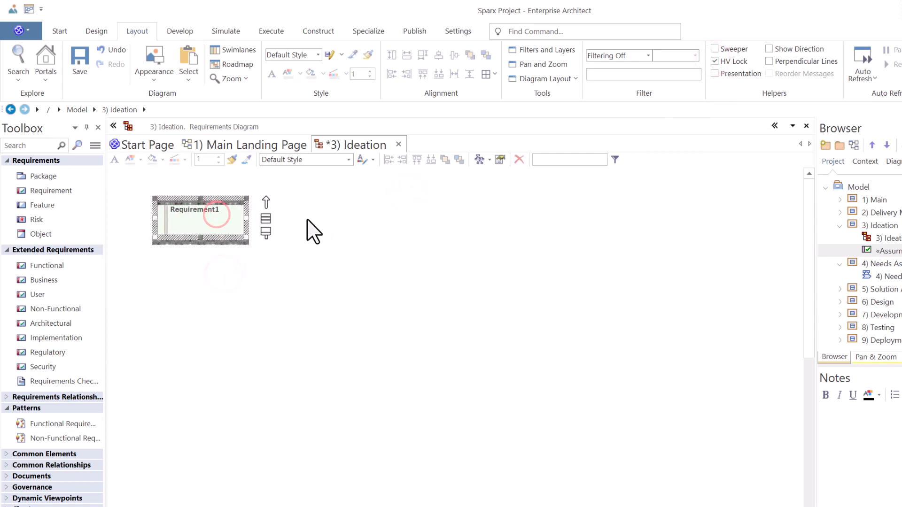
pyautogui.click(429, 233)
pyautogui.click(716, 61)
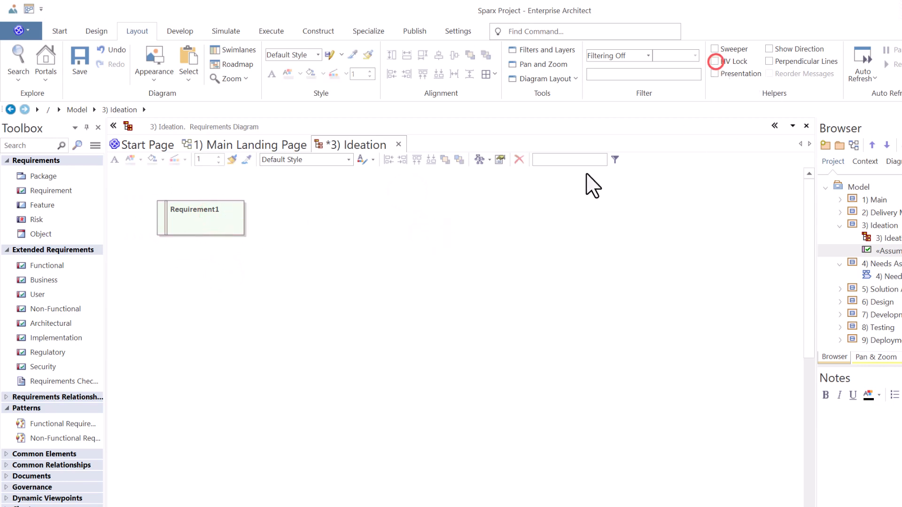
# - Widen the Requirement1 element near the upper-left corner of the Ideation diagram and save the diagram
pyautogui.click(467, 239)
pyautogui.moveTo(225, 208); pyautogui.dragTo(252, 172)
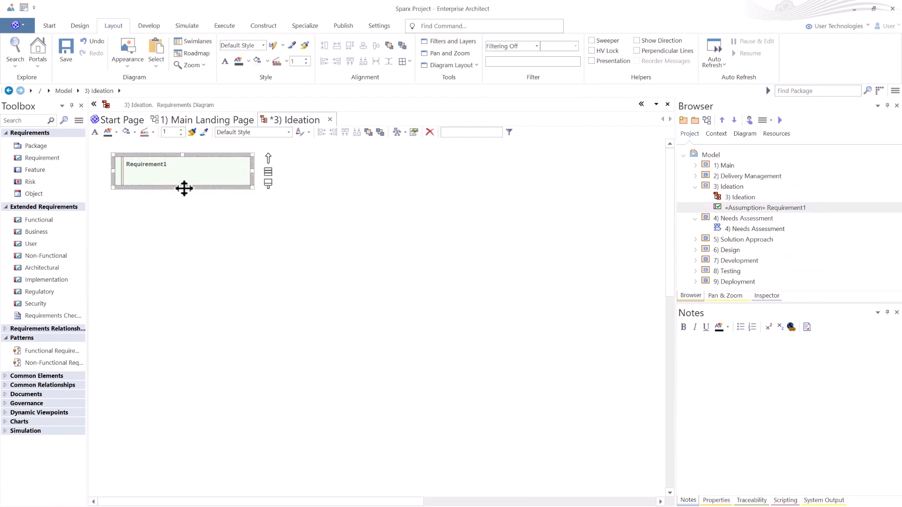
pyautogui.moveTo(251, 170); pyautogui.dragTo(254, 169)
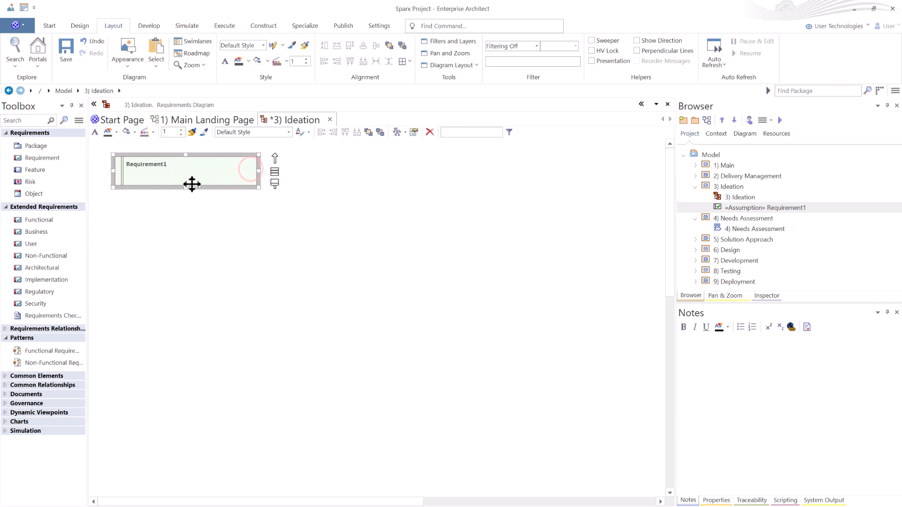
pyautogui.click(206, 200)
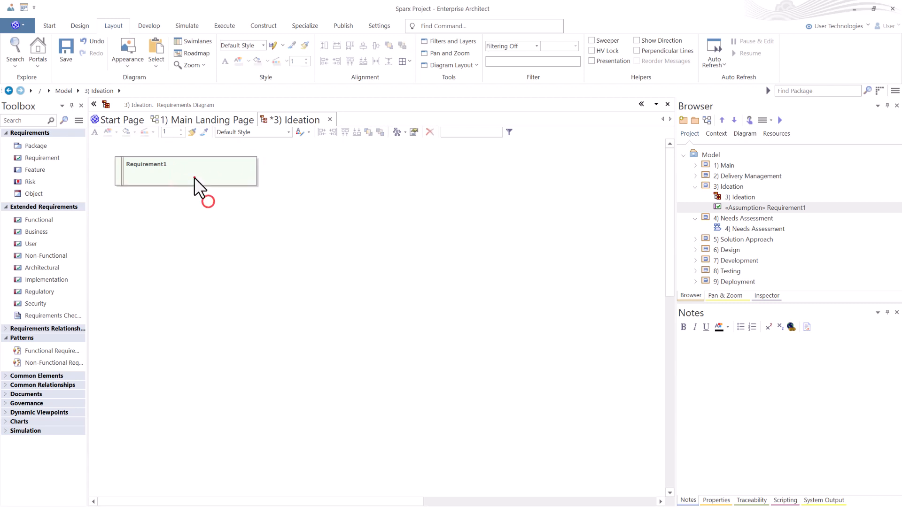
pyautogui.click(195, 176)
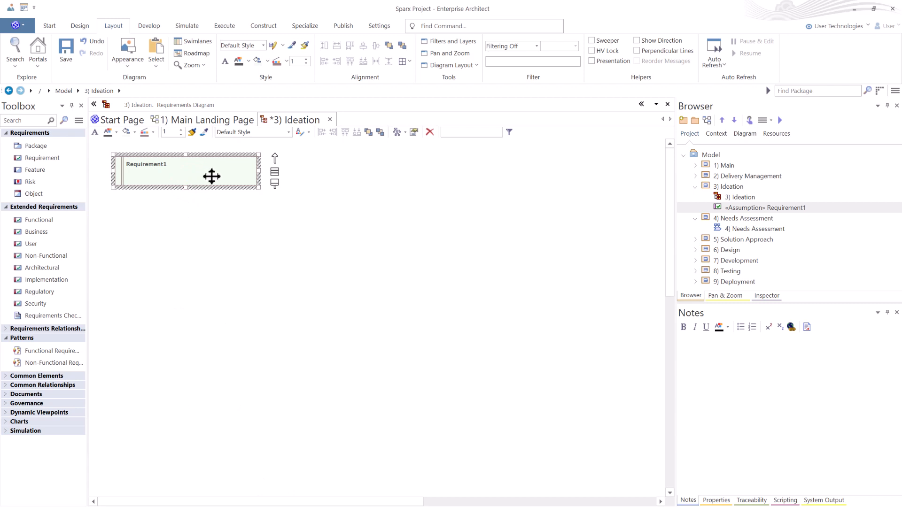
pyautogui.click(206, 220)
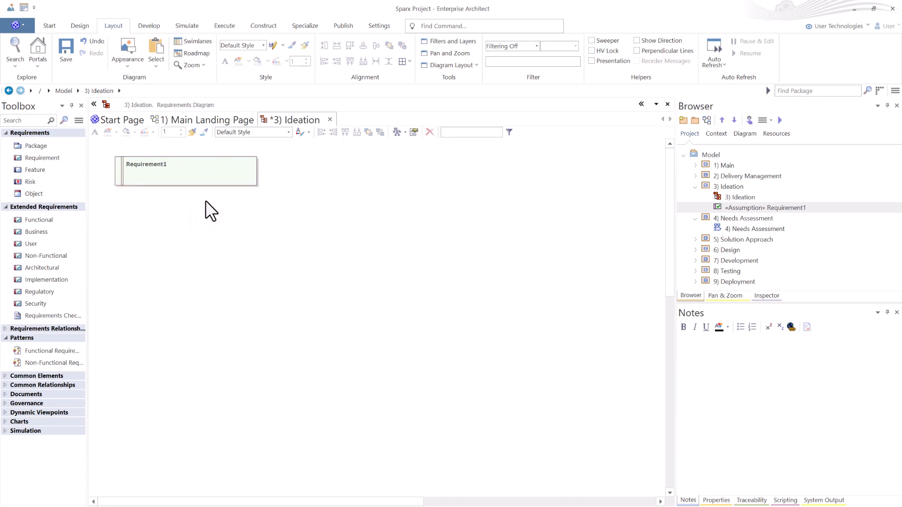
pyautogui.hotkey('ctrl', 's')
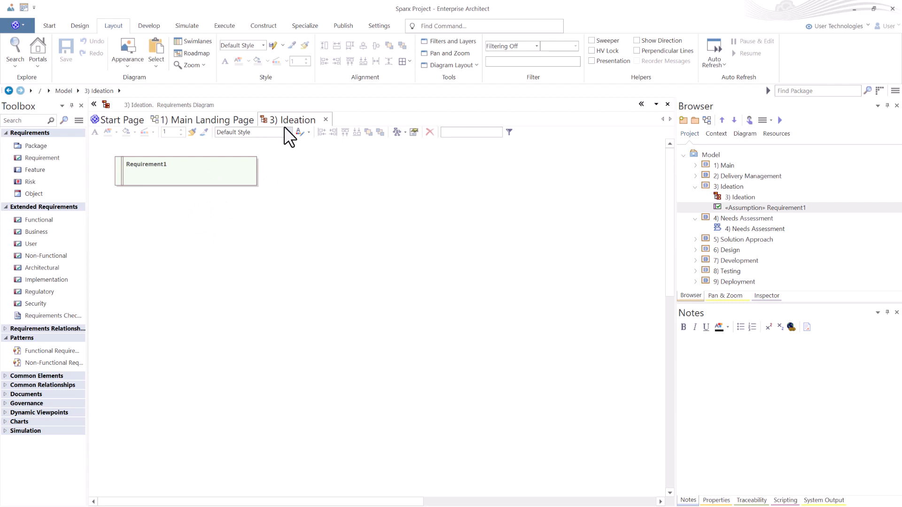
# - Copy Requirement1 and paste it six times as new elements on the Ideation diagram, keeping the suggested name
pyautogui.click(194, 169)
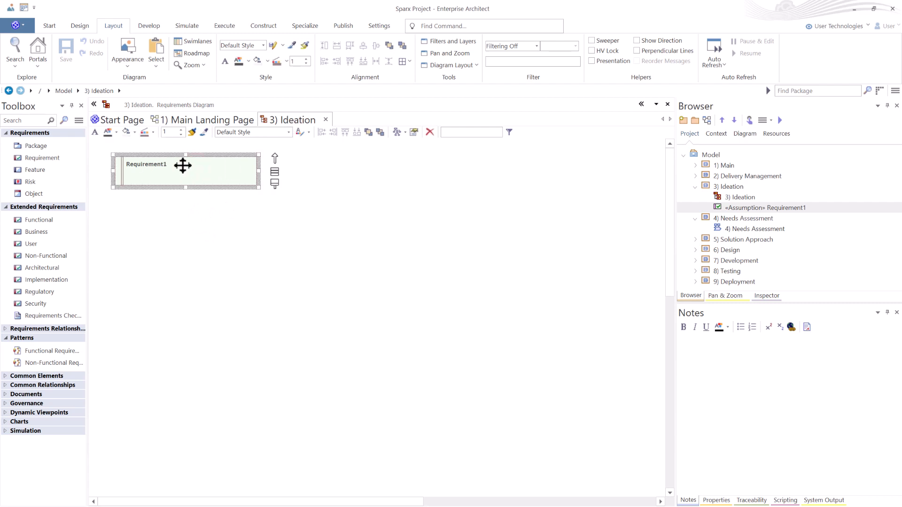
pyautogui.hotkey('ctrl', 'c')
pyautogui.click(175, 219)
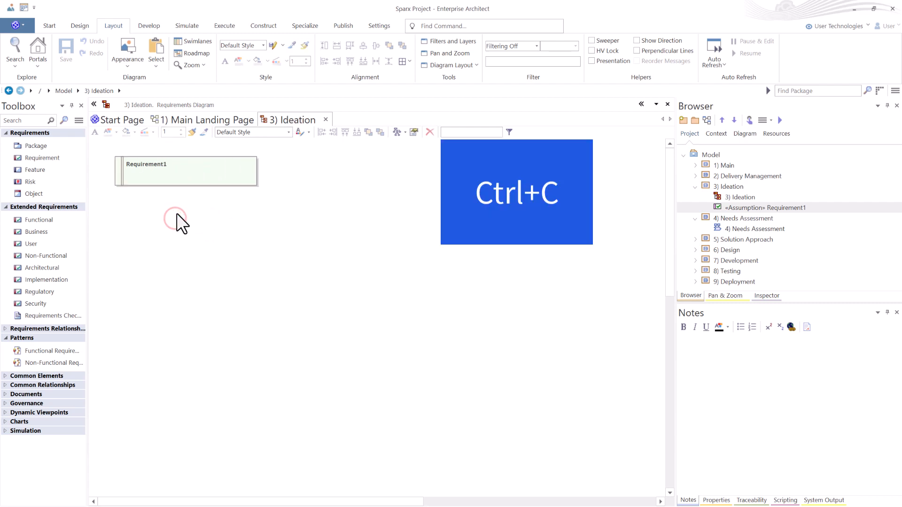
pyautogui.hotkey('ctrl', 'shift', 'v')
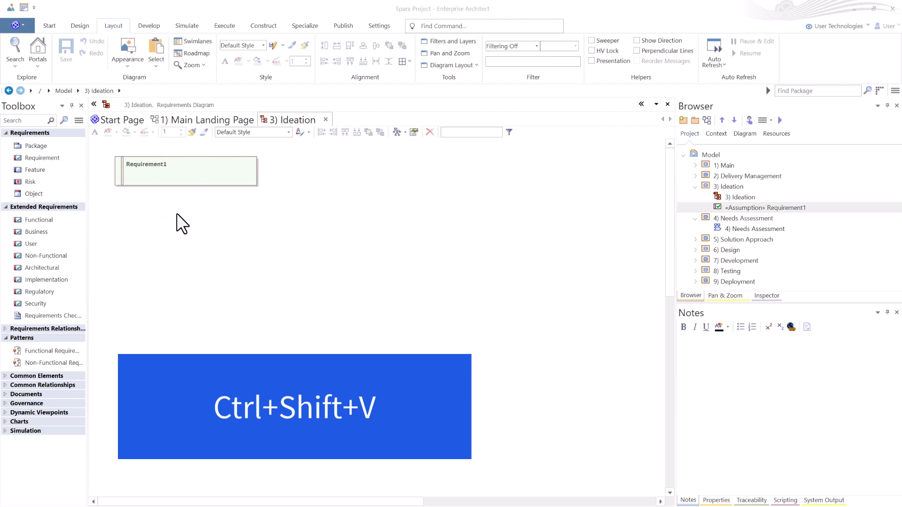
pyautogui.press('Return')
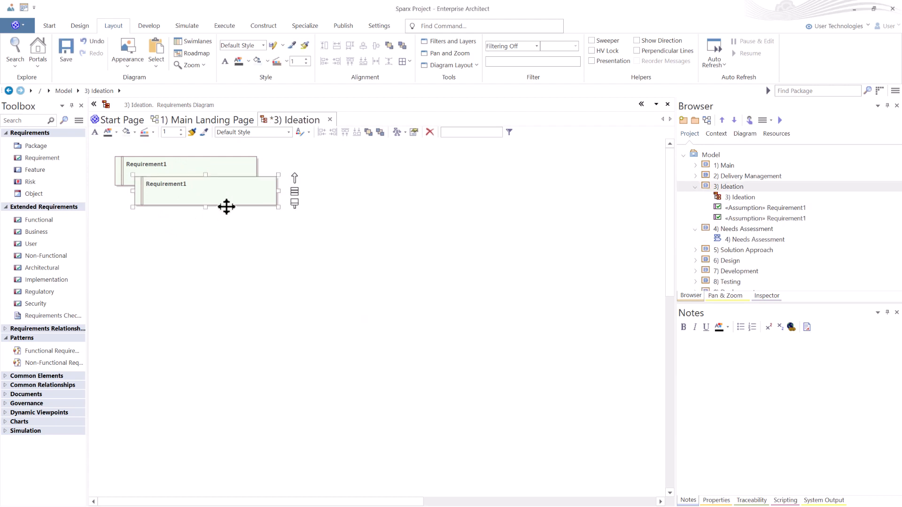
pyautogui.hotkey('ctrl', 'shift', 'v')
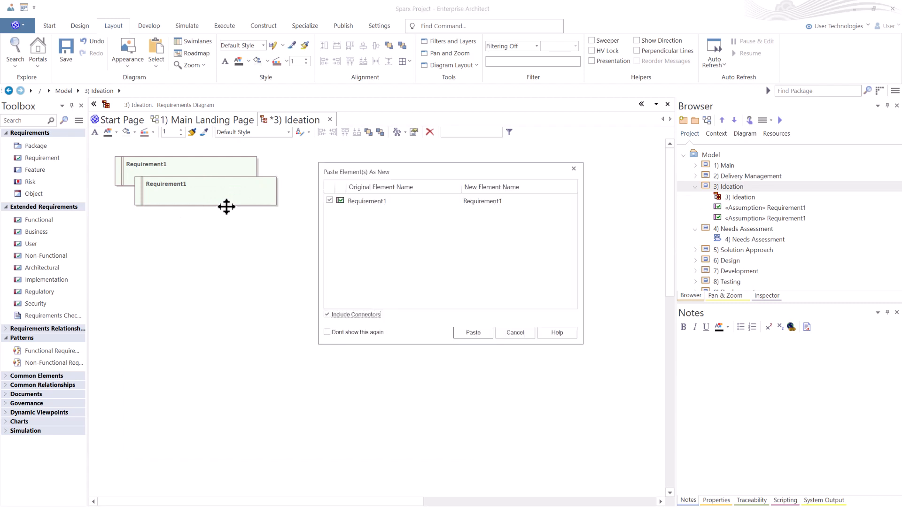
pyautogui.press('Return')
pyautogui.hotkey('ctrl', 'shift', 'v')
pyautogui.press('Return')
pyautogui.hotkey('ctrl', 'shift', 'v')
pyautogui.press('Return')
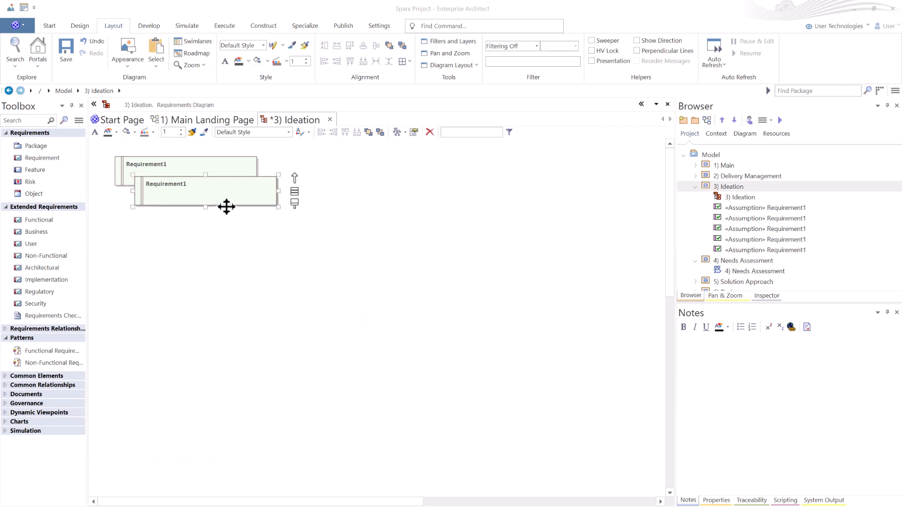
pyautogui.hotkey('ctrl', 'shift', 'v')
pyautogui.press('Return')
pyautogui.hotkey('ctrl', 'shift', 'v')
pyautogui.press('Return')
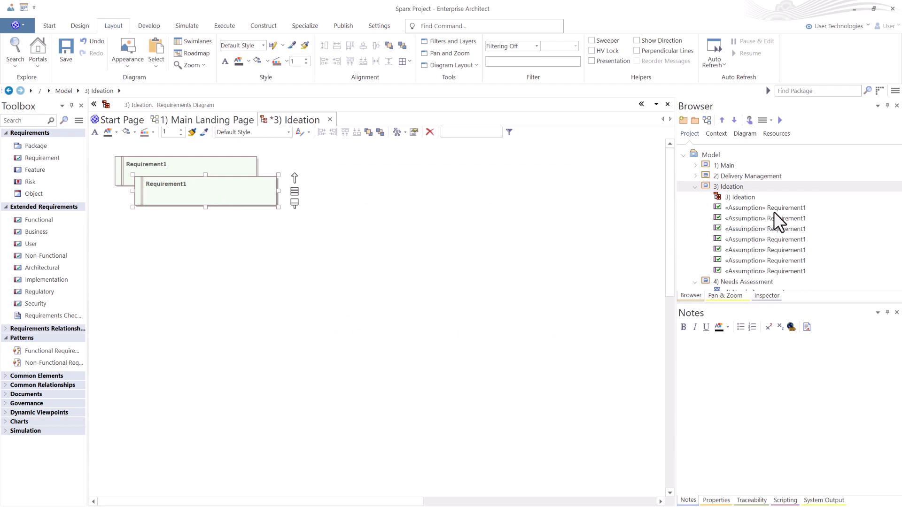
# - Select all the stacked Requirement1 elements, align their left edges and space them evenly down the Ideation diagram
pyautogui.click(754, 208)
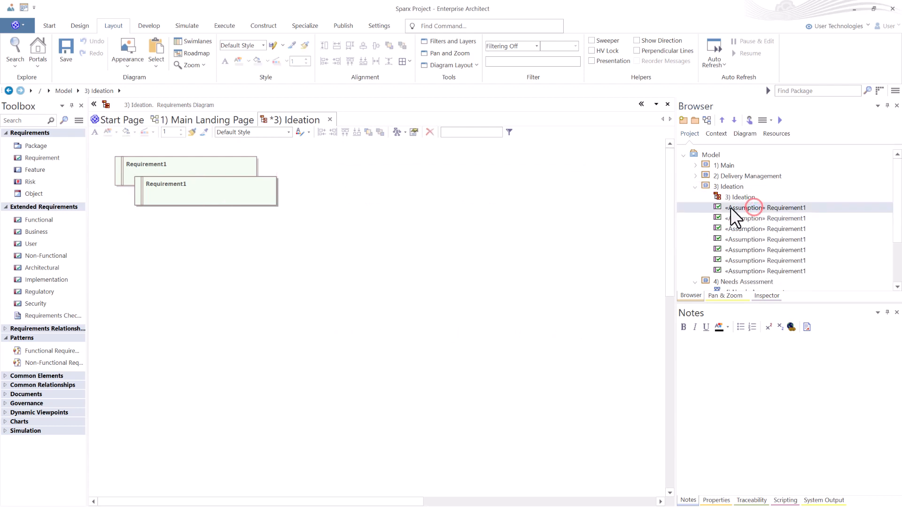
pyautogui.moveTo(206, 235); pyautogui.dragTo(125, 161)
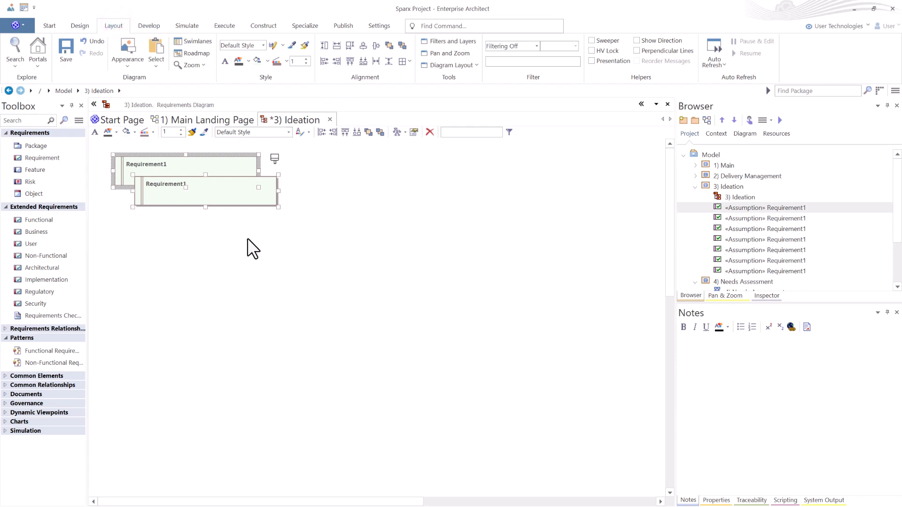
pyautogui.moveTo(248, 240); pyautogui.dragTo(187, 155)
pyautogui.click(324, 61)
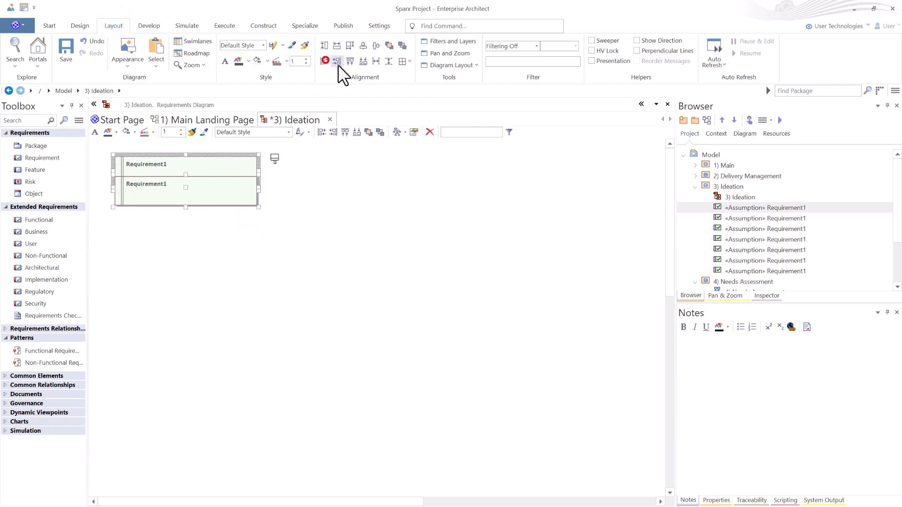
pyautogui.click(389, 61)
pyautogui.click(298, 245)
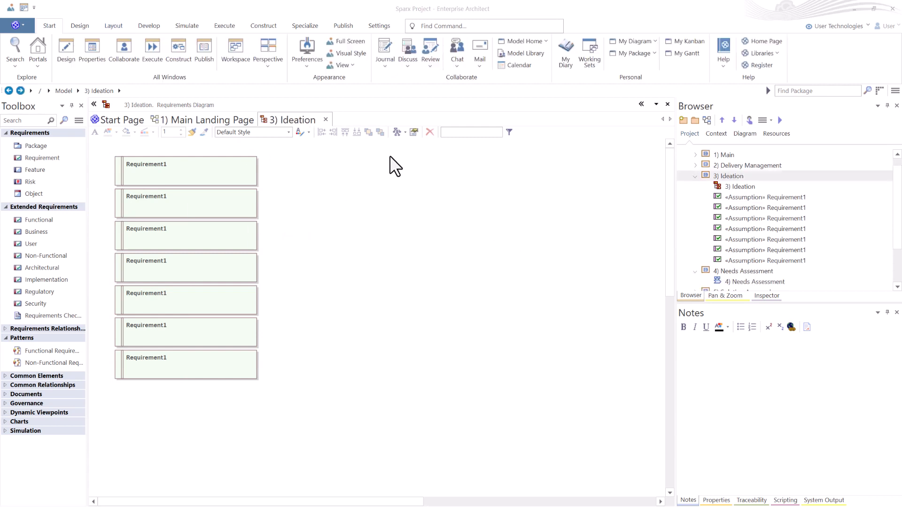
# - Look through the list of available MDG Technologies and view the details of ArchiMate 3.1
pyautogui.click(307, 24)
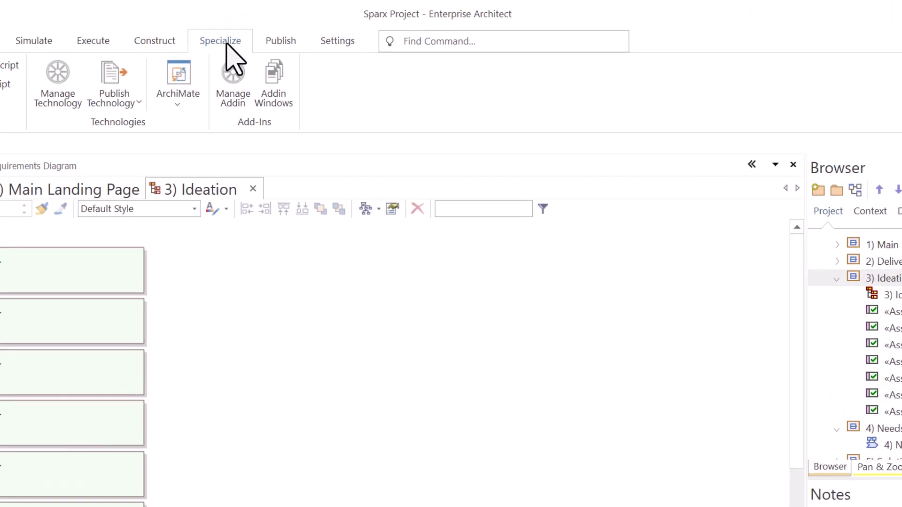
pyautogui.click(60, 97)
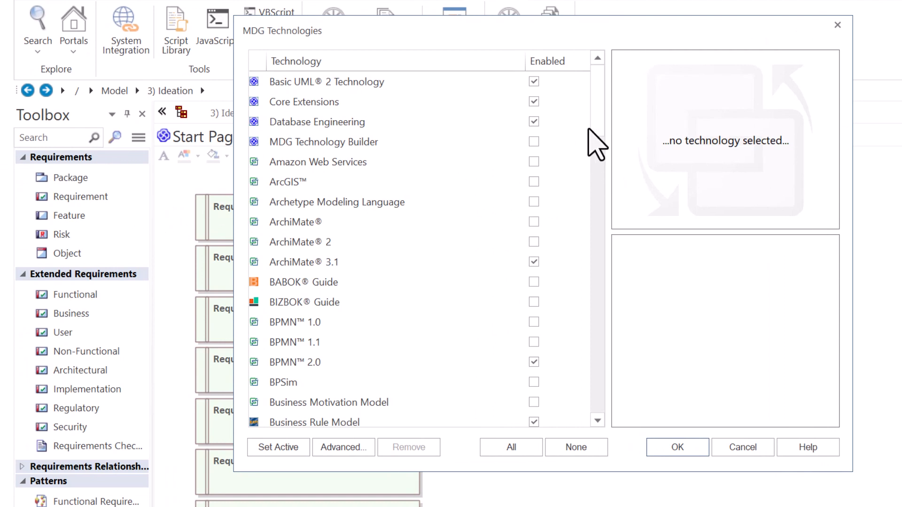
pyautogui.scroll(-1, 433, 226)
pyautogui.scroll(-3, 437, 249)
pyautogui.scroll(4, 435, 259)
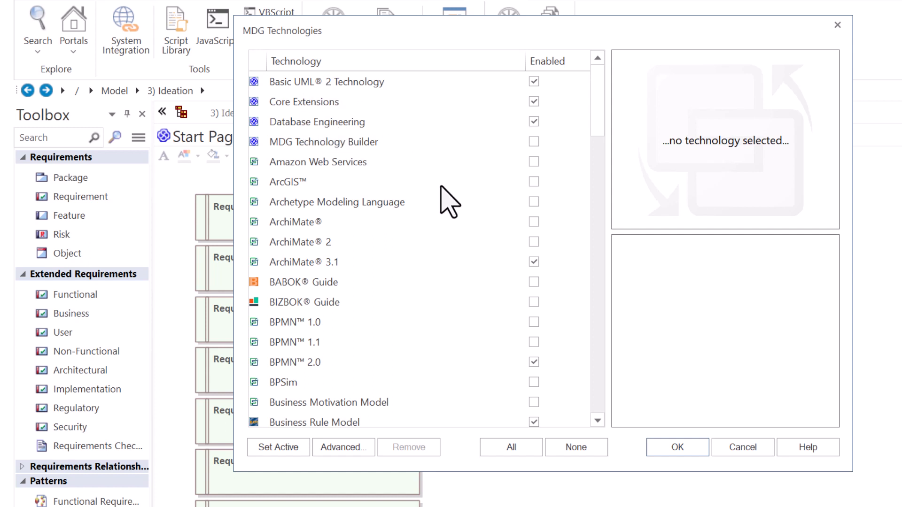
pyautogui.click(301, 259)
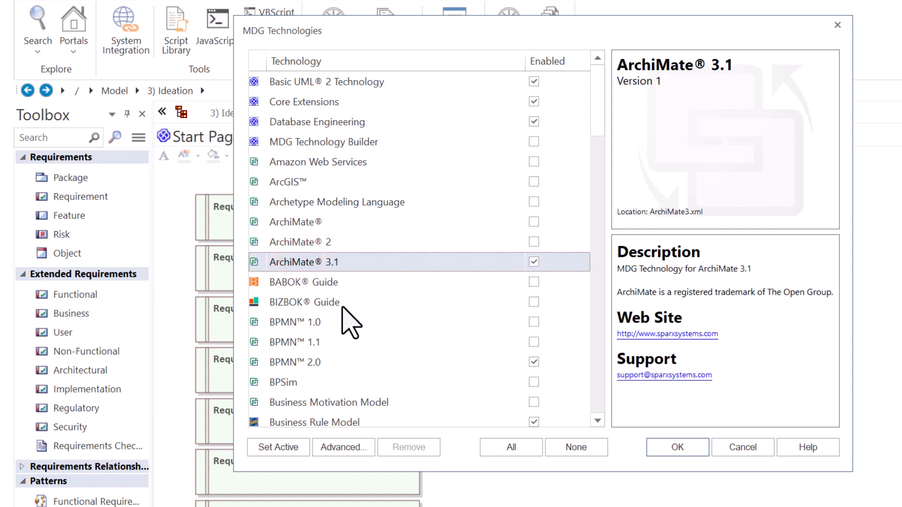
# - View the details of the enabled technologies BPMN 2.0, Business Rule Model, Entity Relationship Diagram and Glossary
pyautogui.click(302, 362)
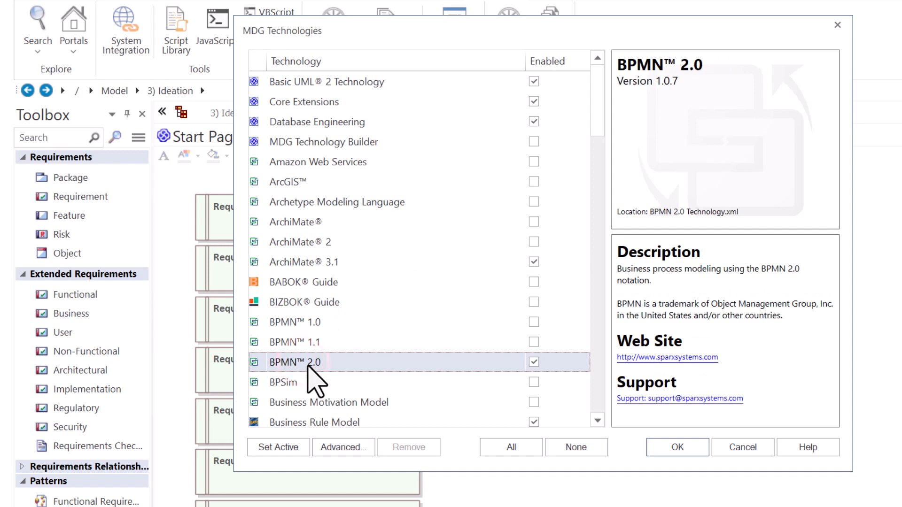
pyautogui.scroll(-3, 313, 375)
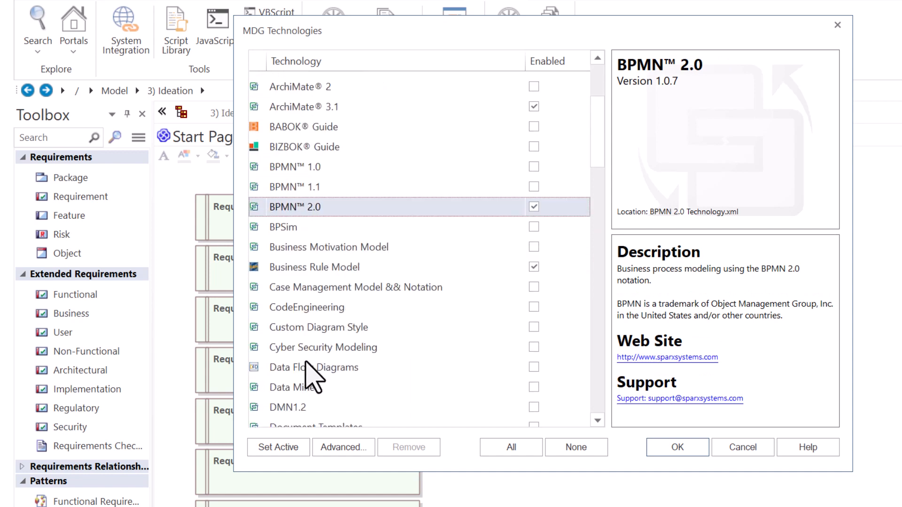
pyautogui.click(309, 268)
pyautogui.scroll(-3, 320, 298)
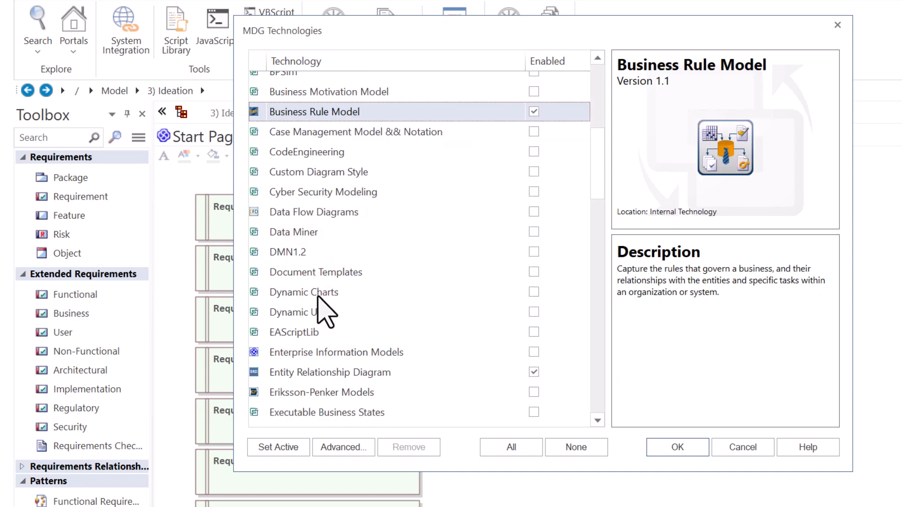
pyautogui.scroll(-2, 320, 300)
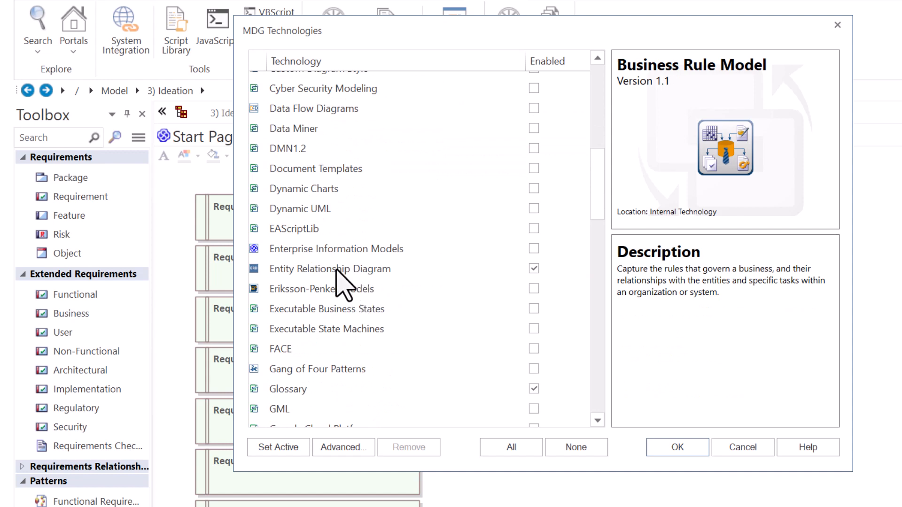
pyautogui.click(336, 272)
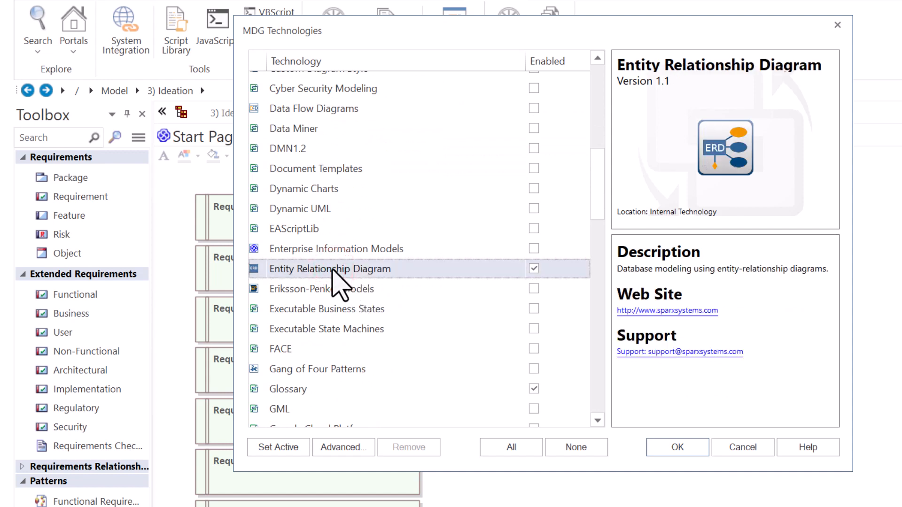
pyautogui.click(301, 390)
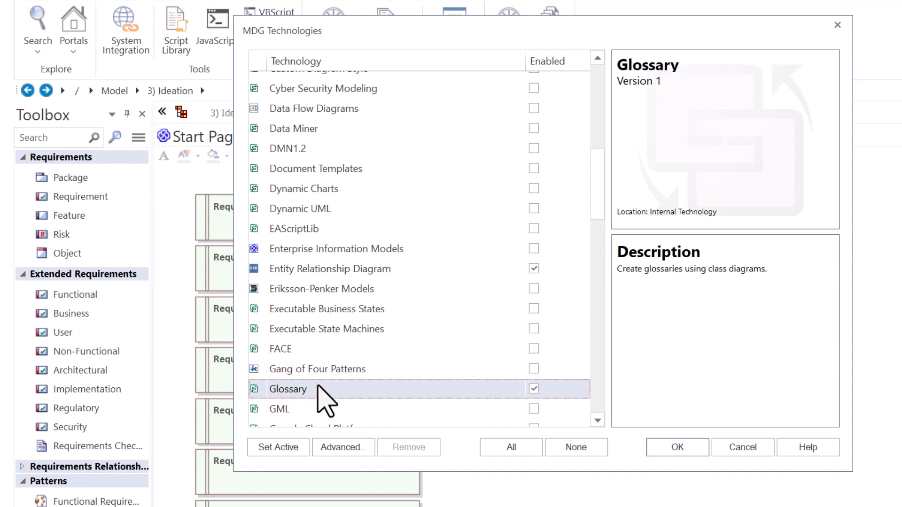
pyautogui.scroll(-8, 324, 400)
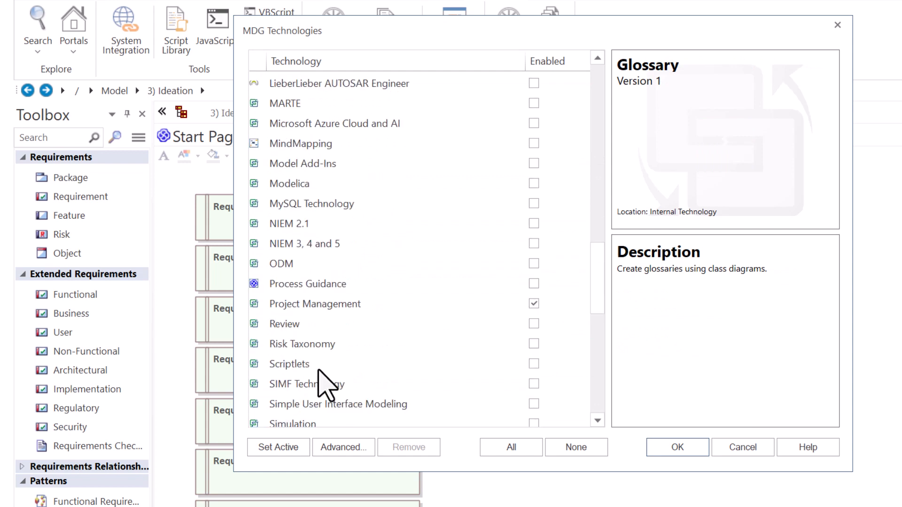
# - View the details of the enabled technologies Project Management, SPEM and TOGAF
pyautogui.click(335, 304)
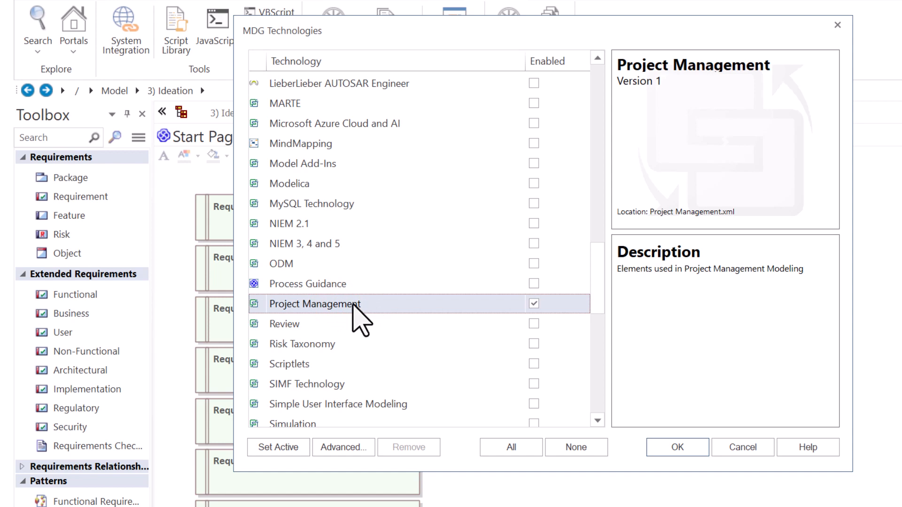
pyautogui.scroll(-3, 382, 334)
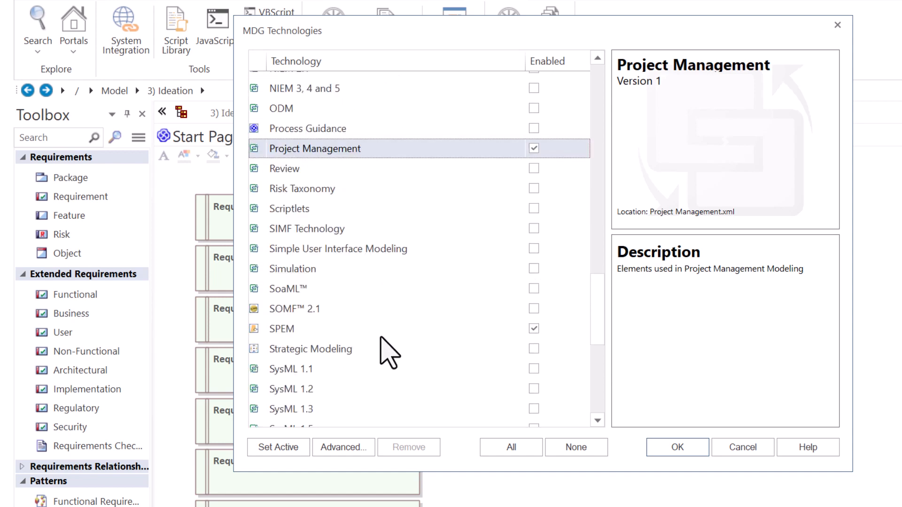
pyautogui.click(299, 330)
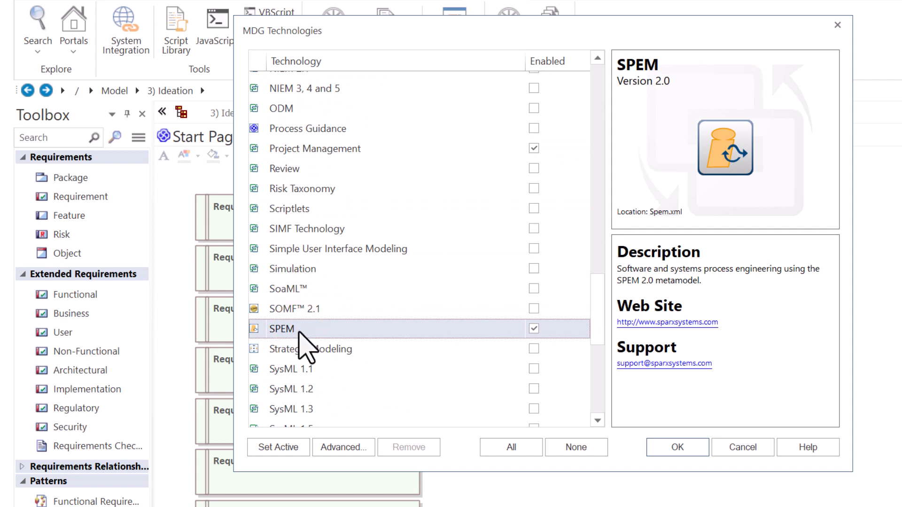
pyautogui.scroll(-3, 307, 333)
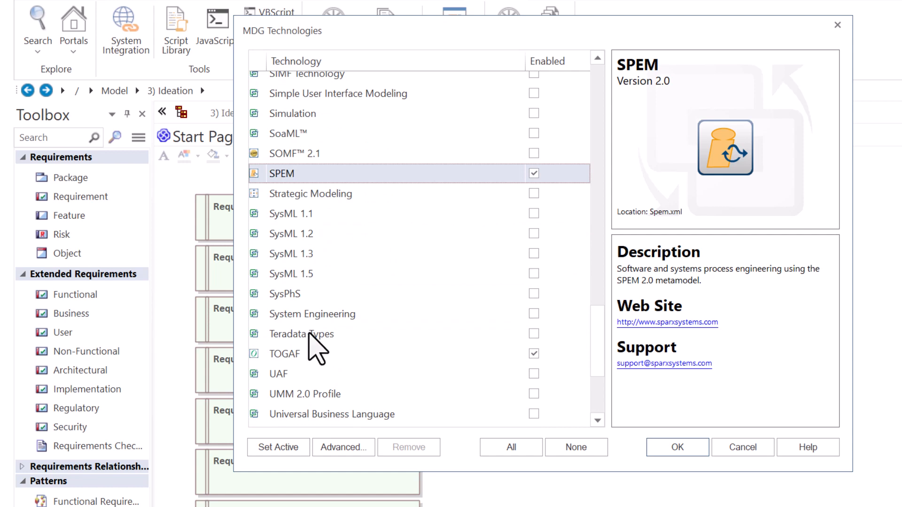
pyautogui.click(297, 355)
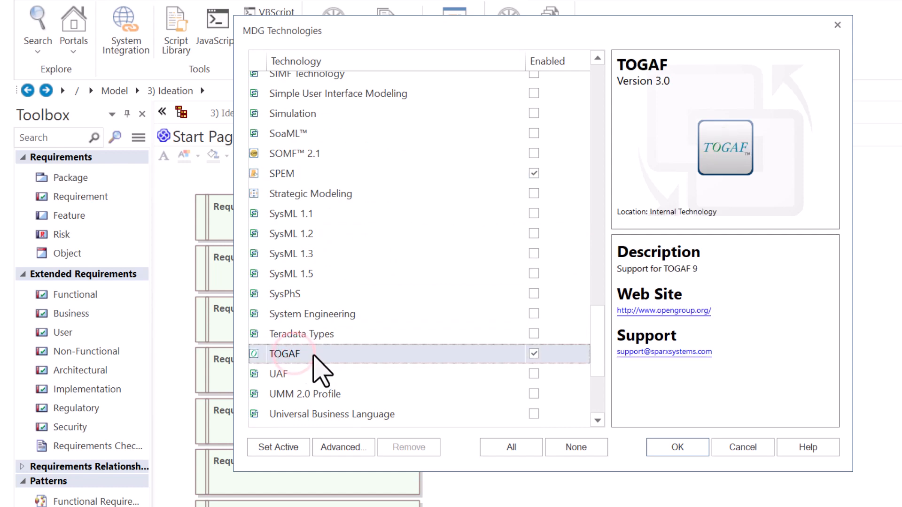
pyautogui.scroll(-3, 313, 356)
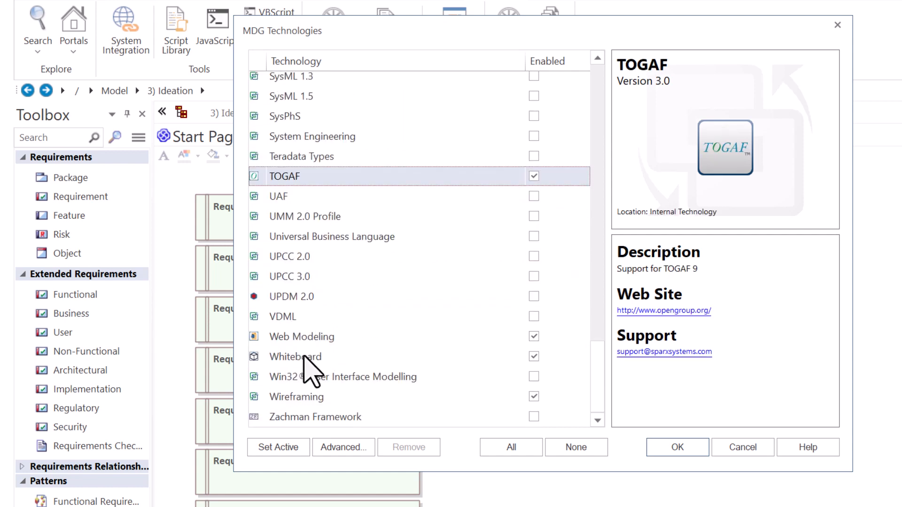
# - View the details of Web Modeling, Whiteboard and Wireframing, look back over the technology list and close it
pyautogui.click(296, 338)
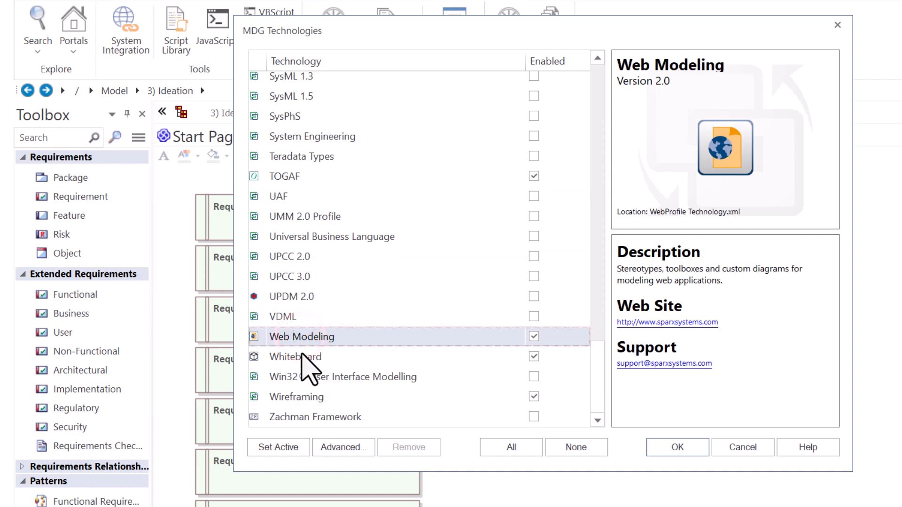
pyautogui.click(302, 356)
pyautogui.click(303, 397)
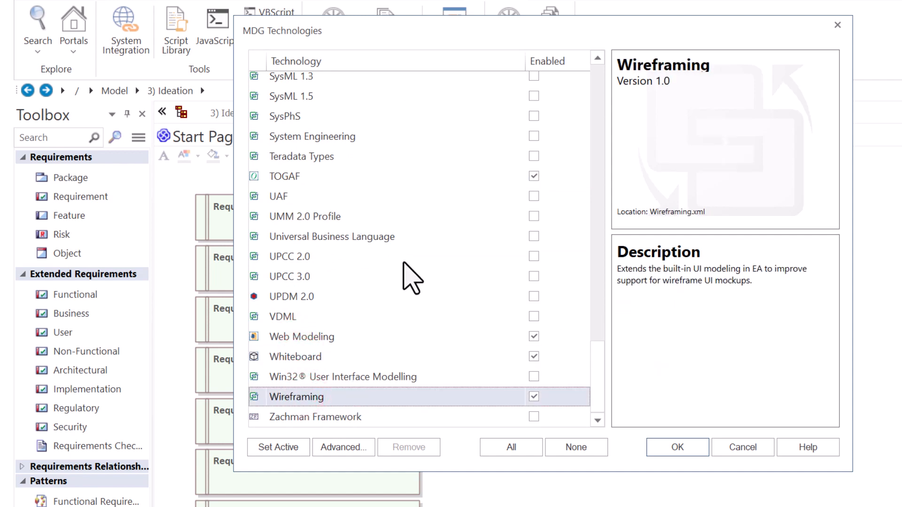
pyautogui.scroll(4, 371, 211)
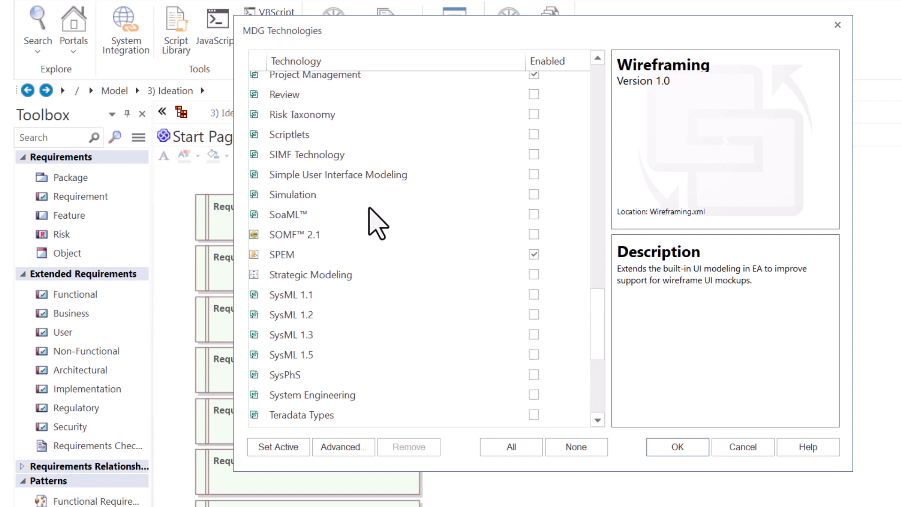
pyautogui.scroll(18, 369, 208)
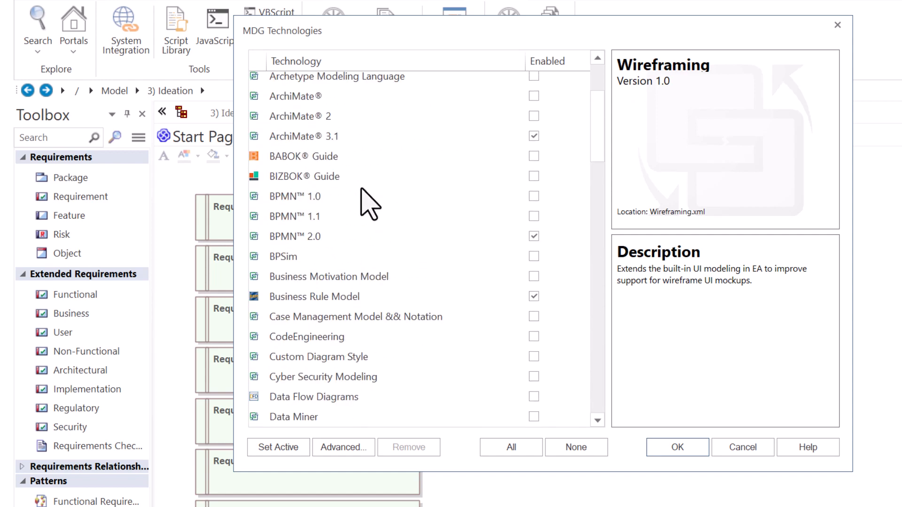
pyautogui.click(672, 450)
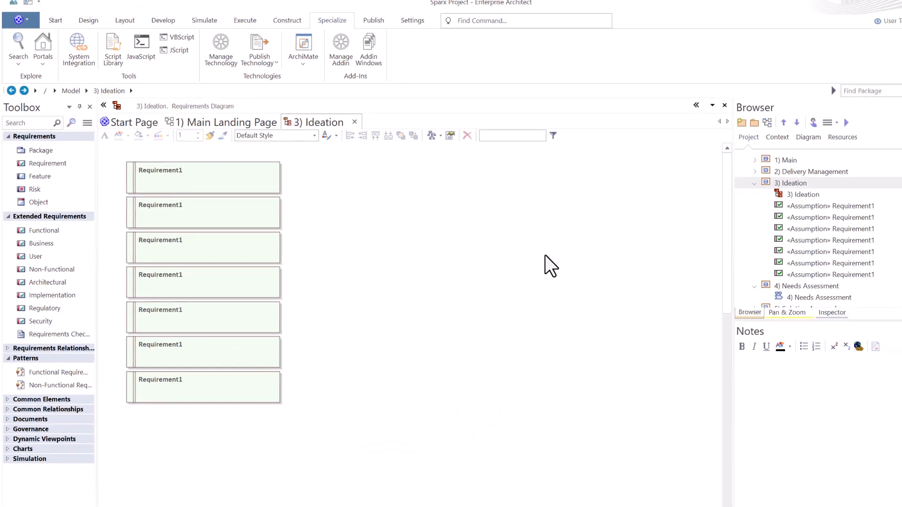
# - Look through the perspectives offered for the diagram toolbox and leave the current one in place
pyautogui.click(78, 121)
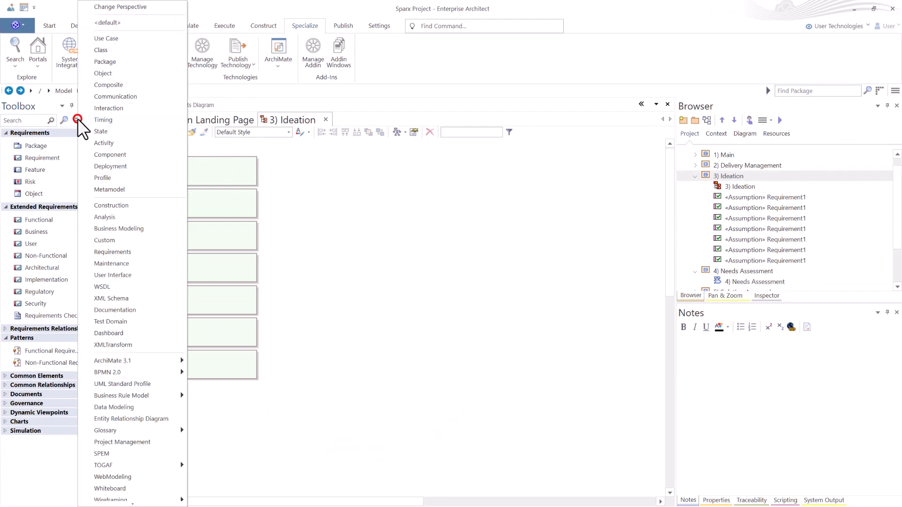
pyautogui.scroll(-2, 108, 352)
pyautogui.scroll(2, 124, 305)
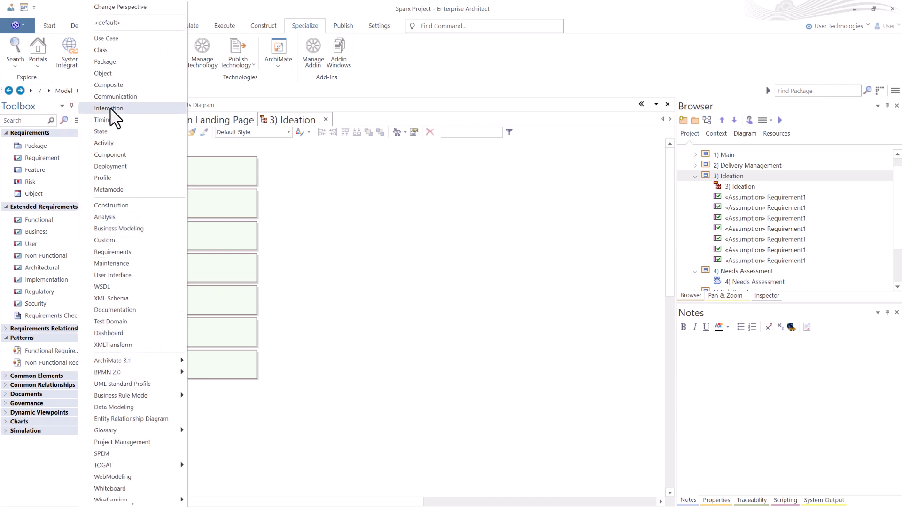
pyautogui.click(397, 215)
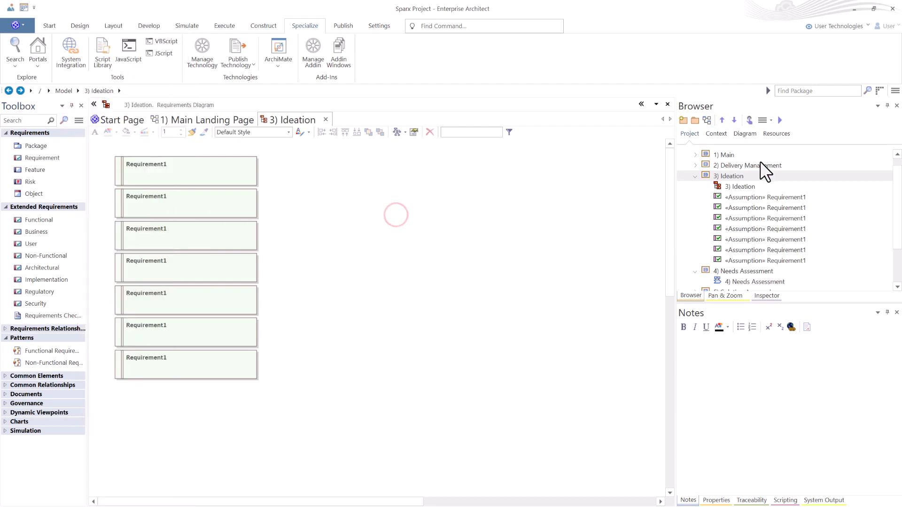
# - Examine the categories offered for a new diagram in the 3) Ideation package and recheck the MDG Technologies list, discarding both dialogs
pyautogui.click(733, 176)
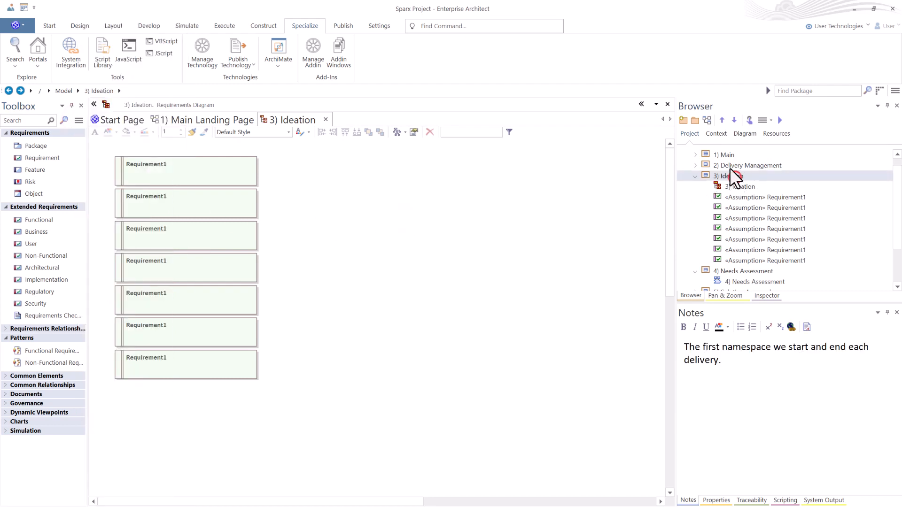
pyautogui.click(707, 121)
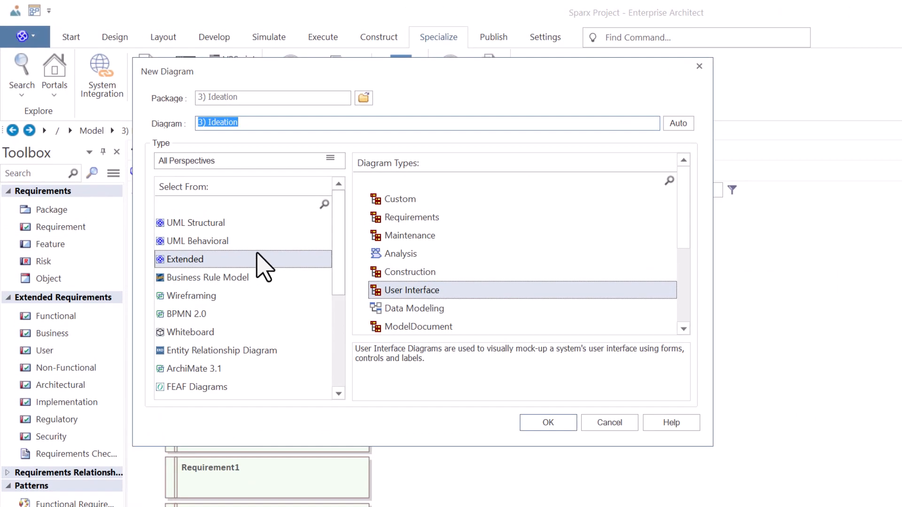
pyautogui.scroll(-3, 209, 302)
pyautogui.scroll(3, 228, 359)
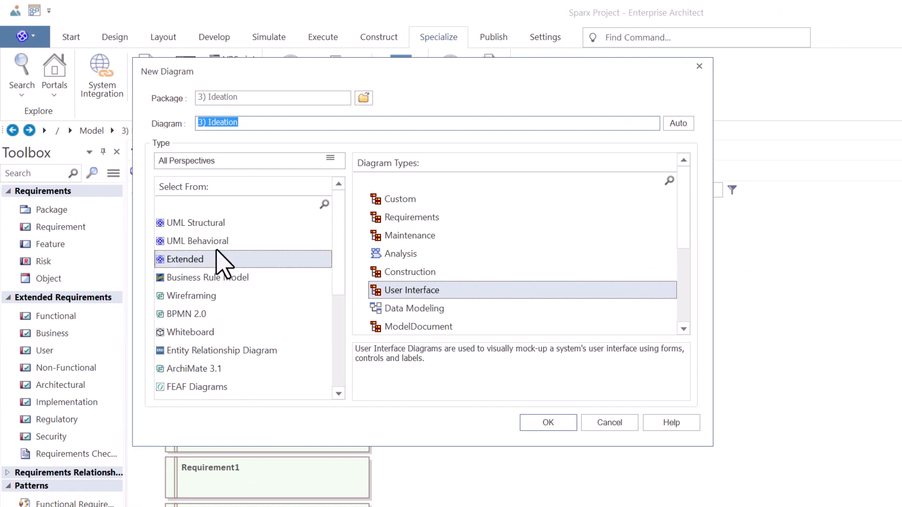
pyautogui.scroll(-3, 216, 251)
pyautogui.scroll(1, 213, 217)
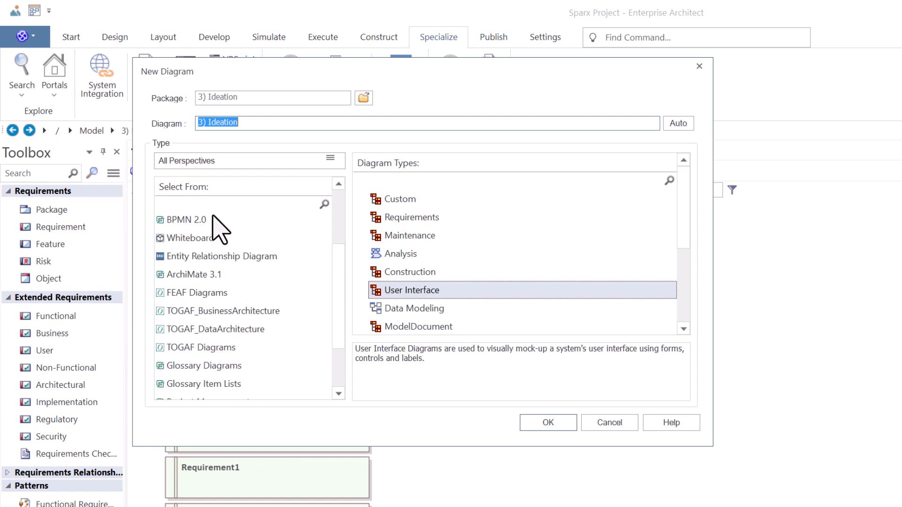
pyautogui.click(218, 204)
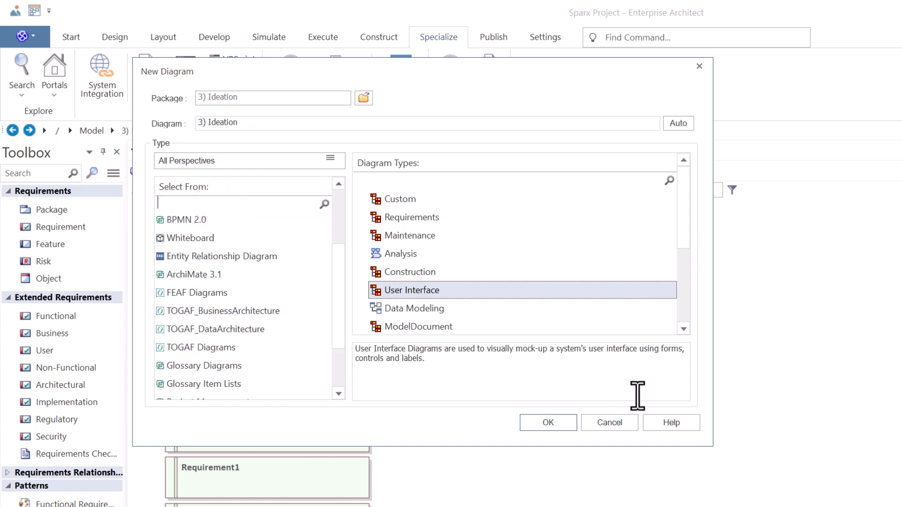
pyautogui.click(600, 420)
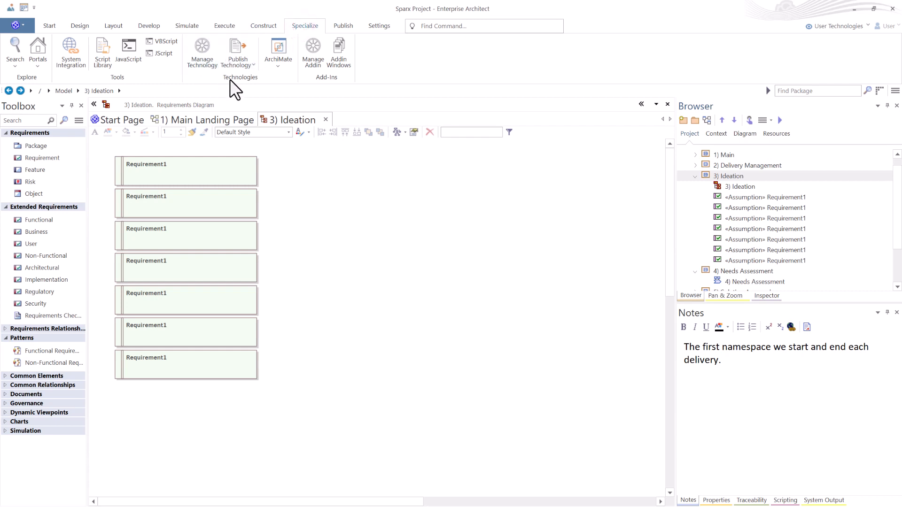
pyautogui.click(202, 54)
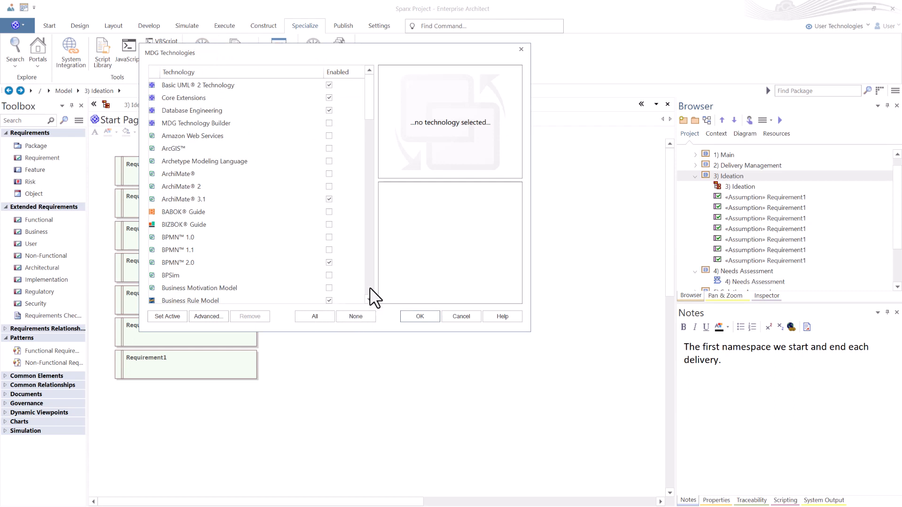
pyautogui.click(462, 316)
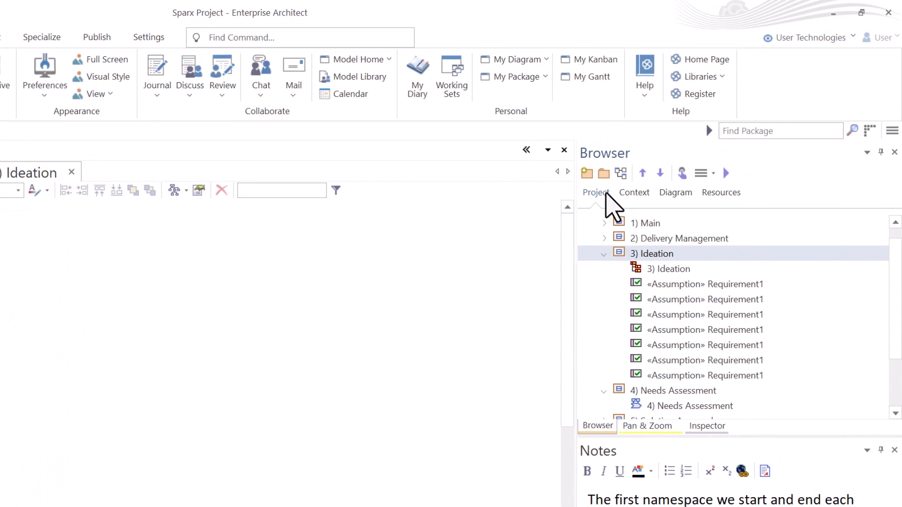
# - Create a package named "UX Ideation" under 3) Ideation with Create Diagram as its initial content
pyautogui.click(612, 169)
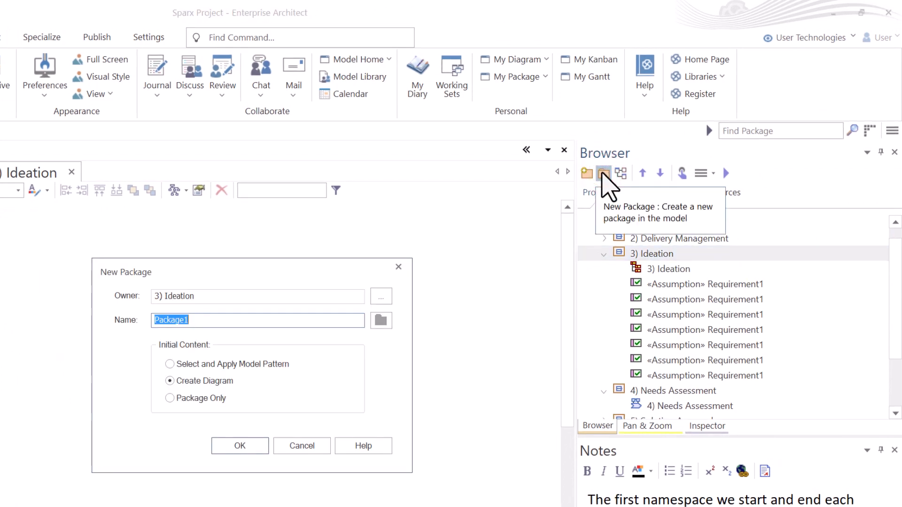
pyautogui.write('UX Ideatio')
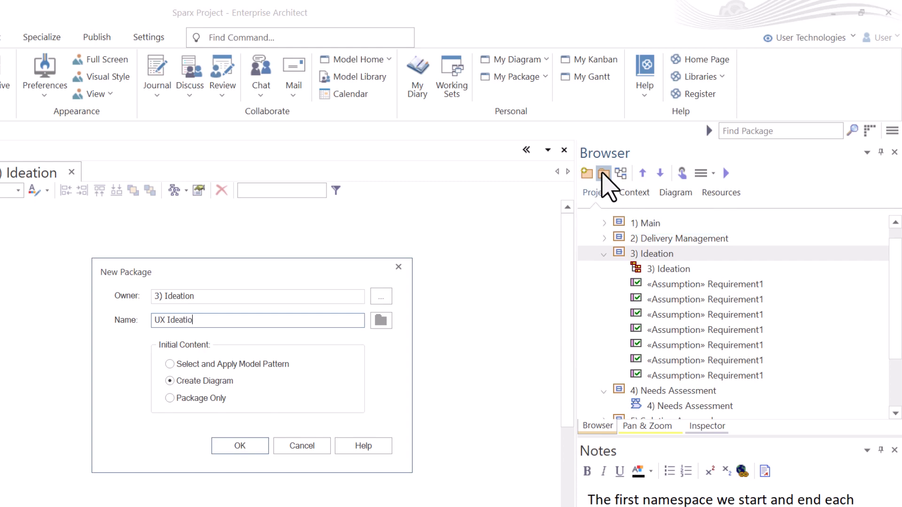
pyautogui.write('n')
pyautogui.press('Return')
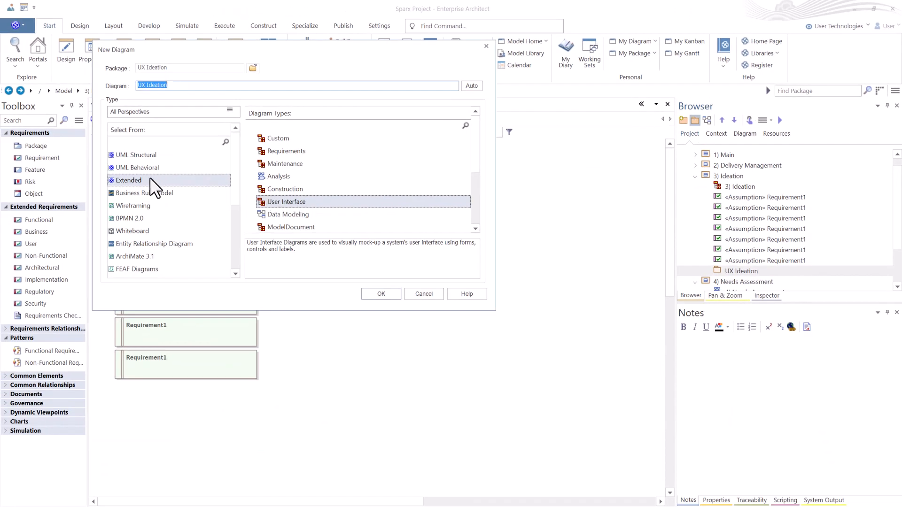
# - Create an Extended User Interface diagram named "UX Ideation Simple" in the UX Ideation package
pyautogui.click(165, 182)
pyautogui.click(284, 201)
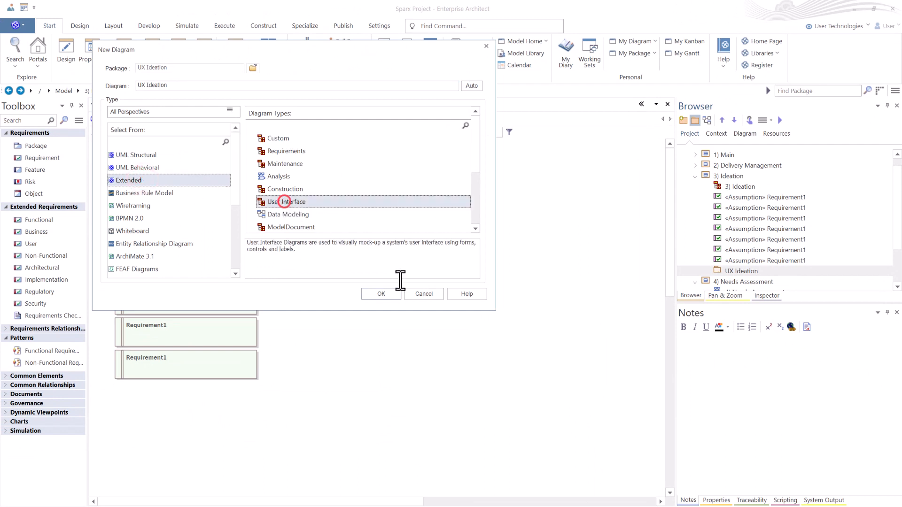
pyautogui.click(186, 85)
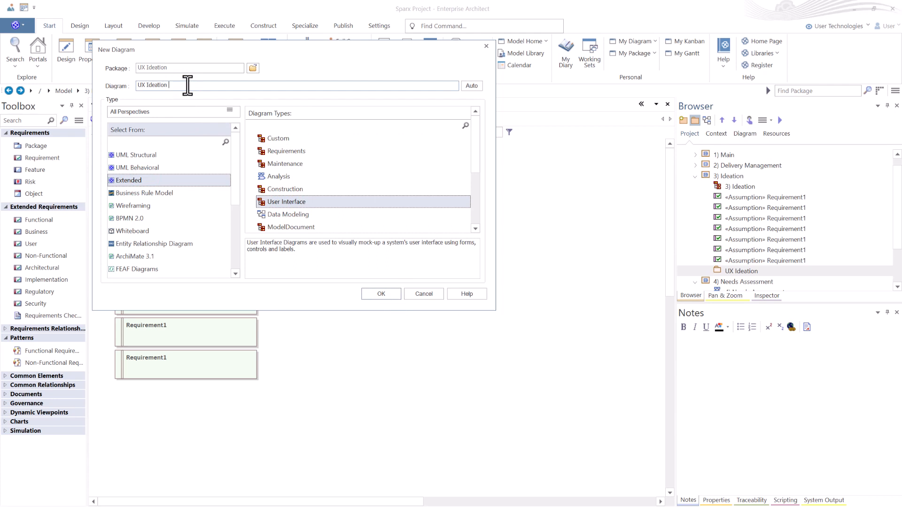
pyautogui.write('Simple')
pyautogui.press('Return')
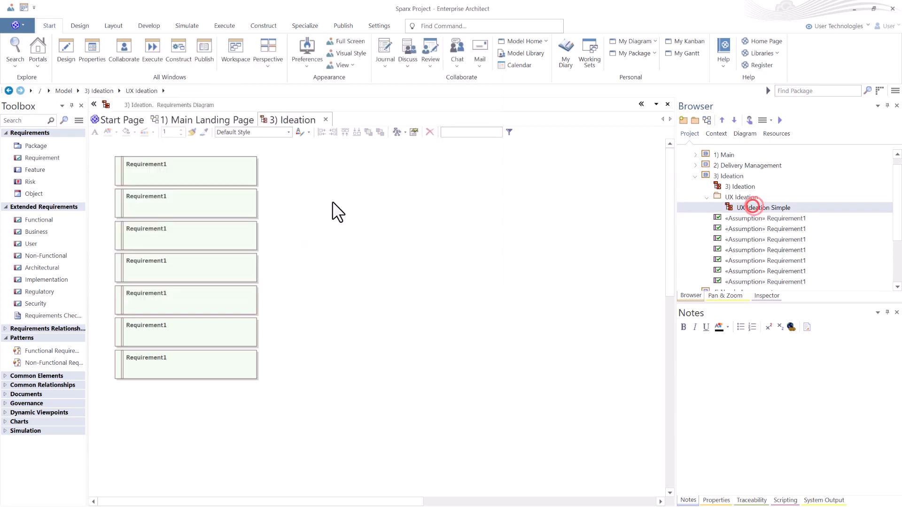
# - Open the UX Ideation Simple diagram to review its user interface toolbox elements and close it again
pyautogui.click(738, 196)
pyautogui.click(734, 204)
pyautogui.doubleClick(728, 207)
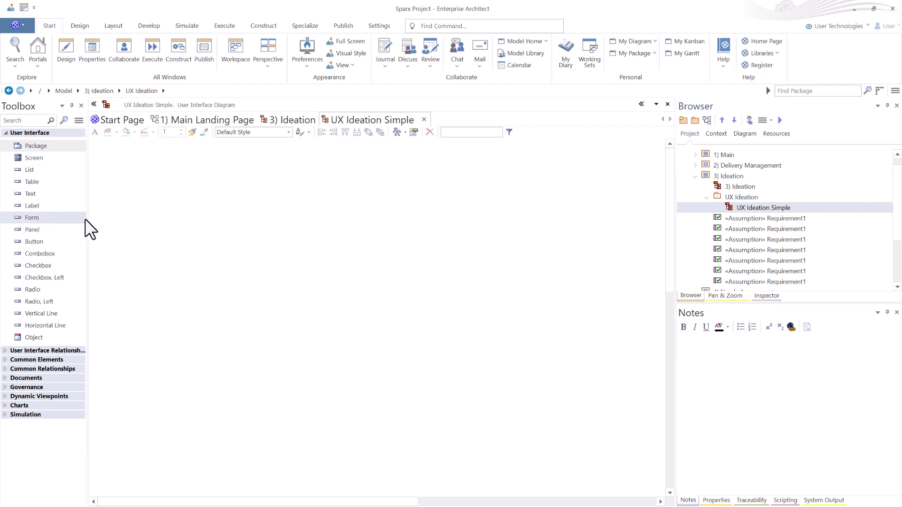
pyautogui.click(423, 119)
# - Create a Webpage Wireframe diagram from the Wireframing types, named "UX Ideation", in the UX Ideation package
pyautogui.click(736, 196)
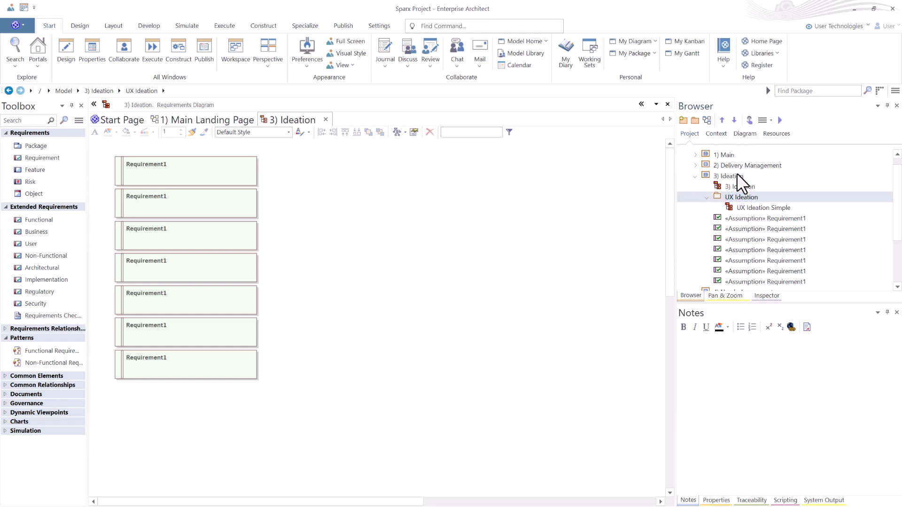
pyautogui.click(707, 123)
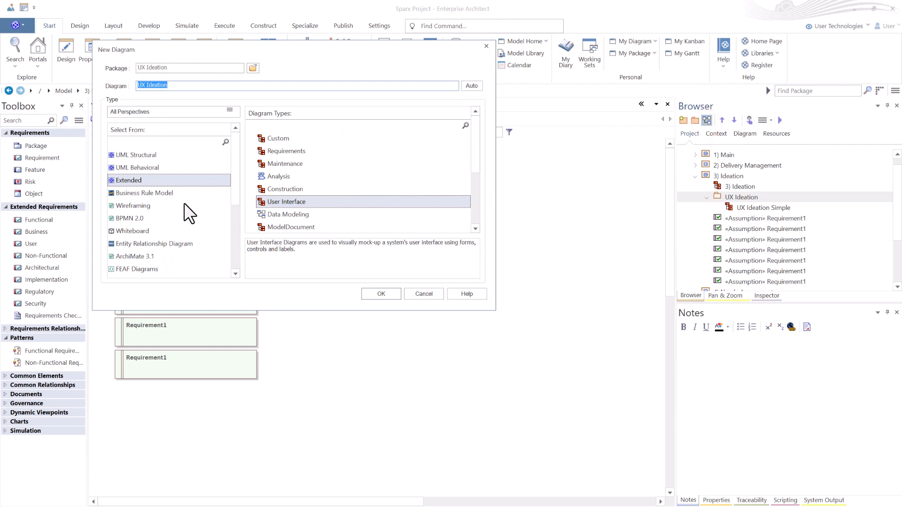
pyautogui.click(144, 205)
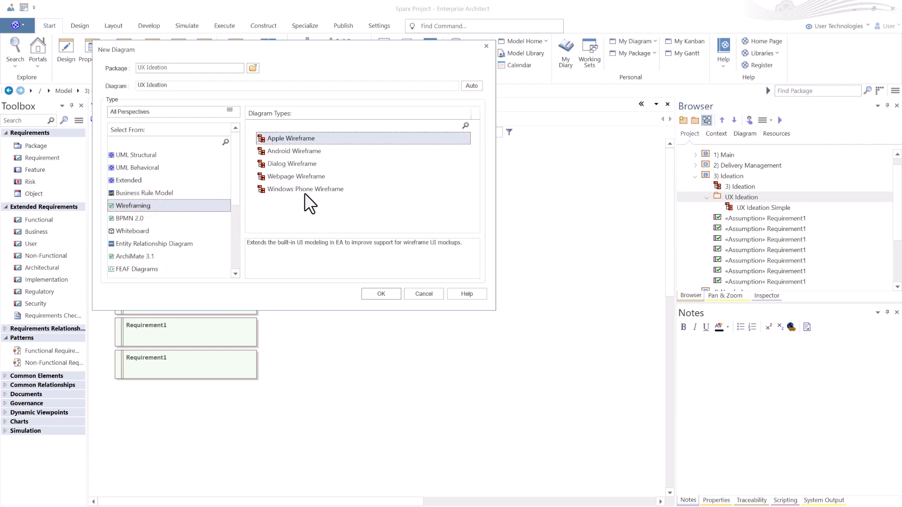
pyautogui.click(291, 177)
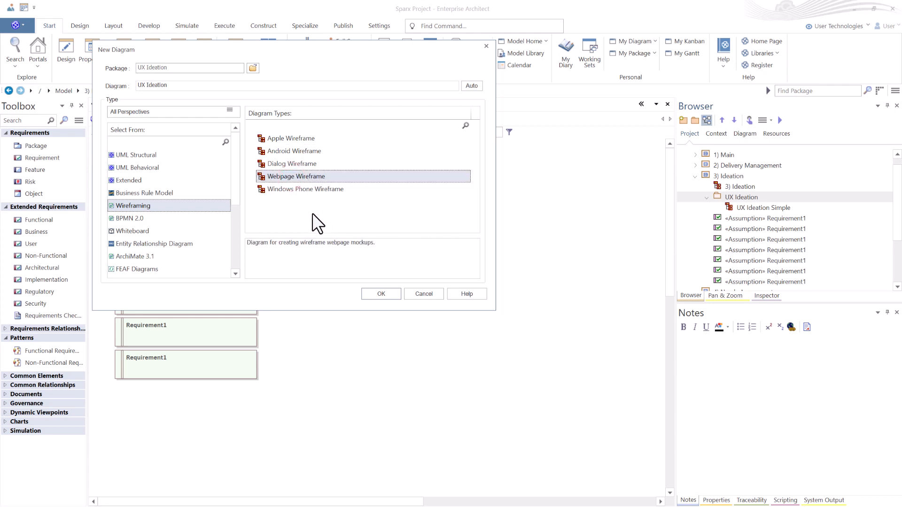
pyautogui.click(379, 293)
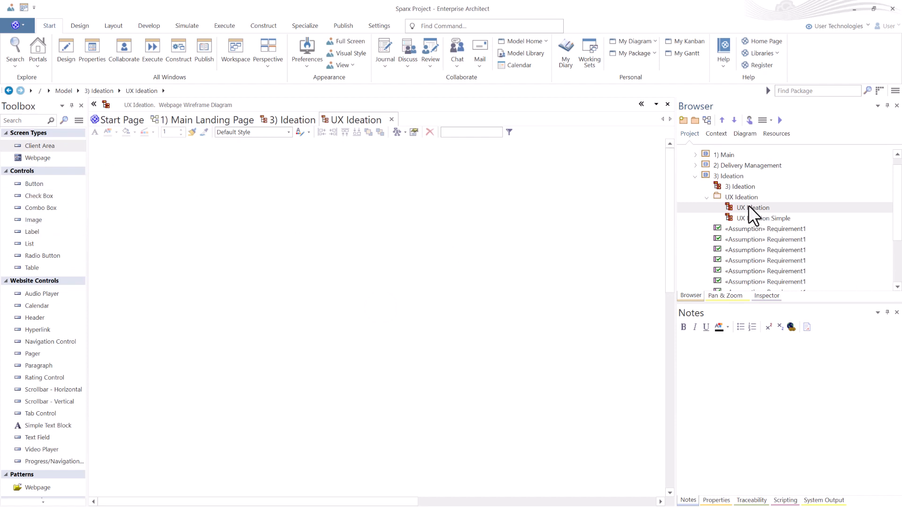
# - Place a Screen element on the UX Ideation Simple diagram and a Webpage element on the UX Ideation diagram
pyautogui.click(751, 218)
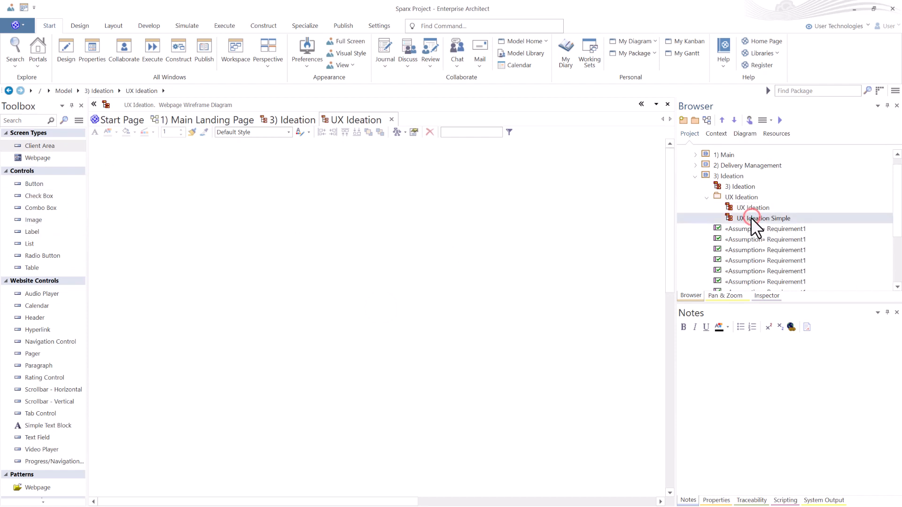
pyautogui.doubleClick(751, 218)
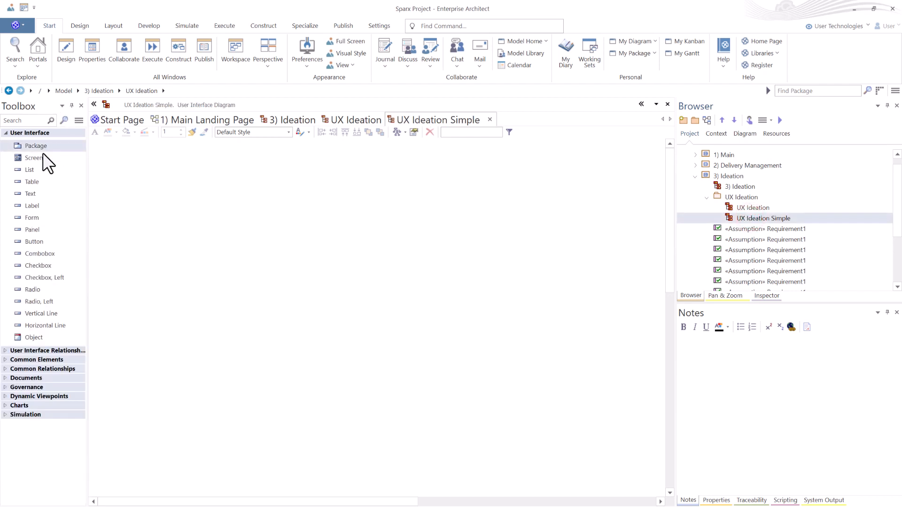
pyautogui.moveTo(34, 156); pyautogui.dragTo(132, 170)
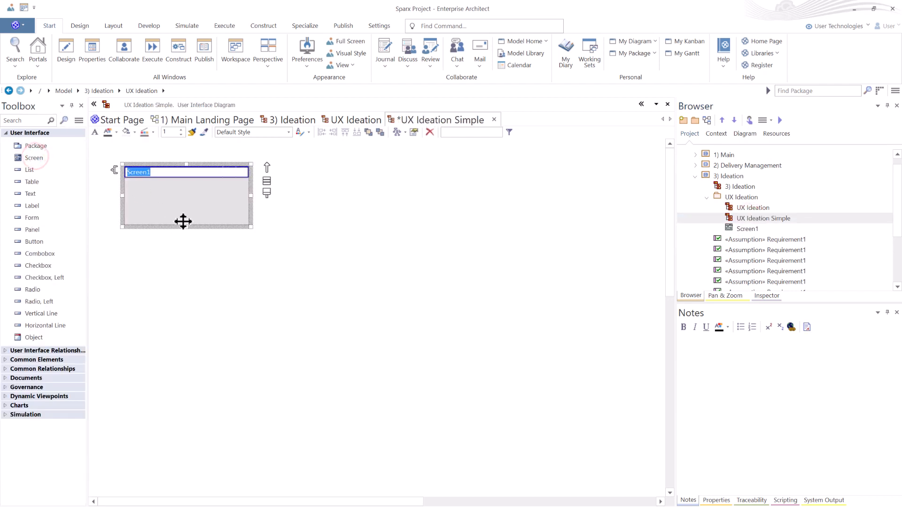
pyautogui.click(190, 261)
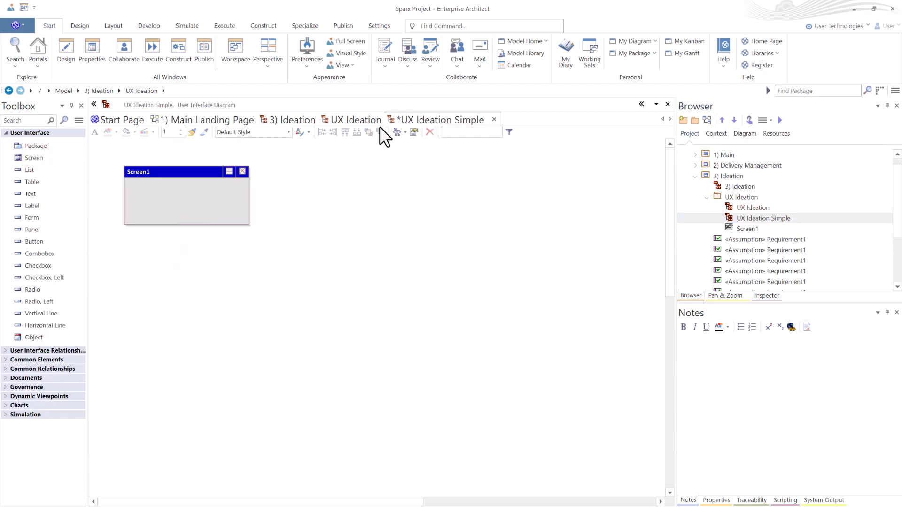
pyautogui.doubleClick(753, 208)
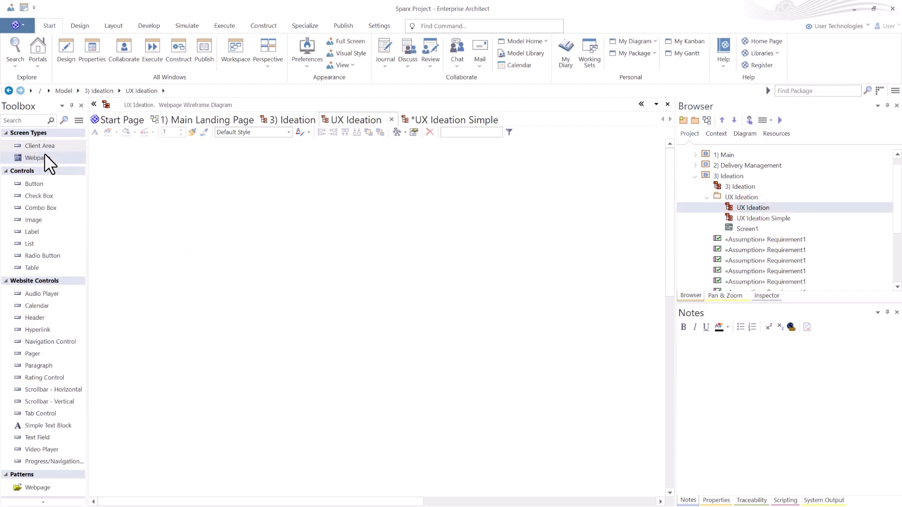
pyautogui.moveTo(43, 158); pyautogui.dragTo(141, 163)
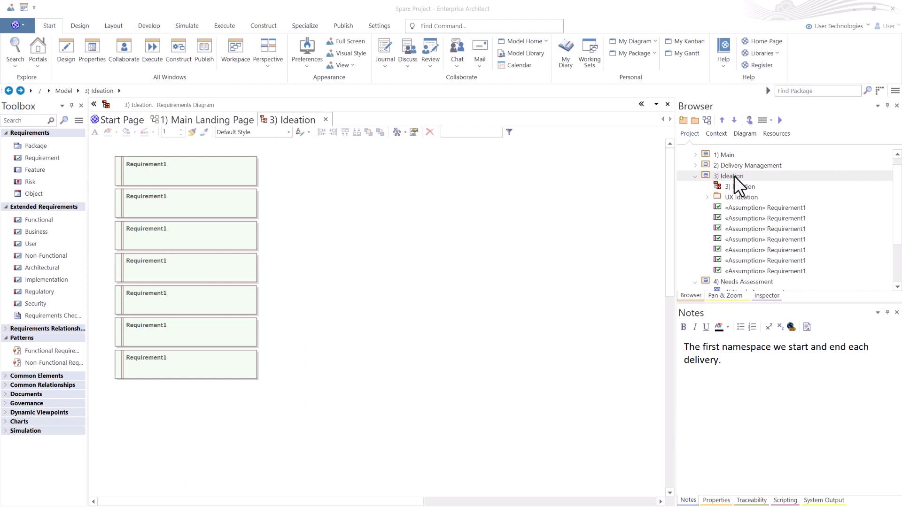
# - Create a package named "Information" under 3) Ideation with Create Diagram as its initial content
pyautogui.click(734, 175)
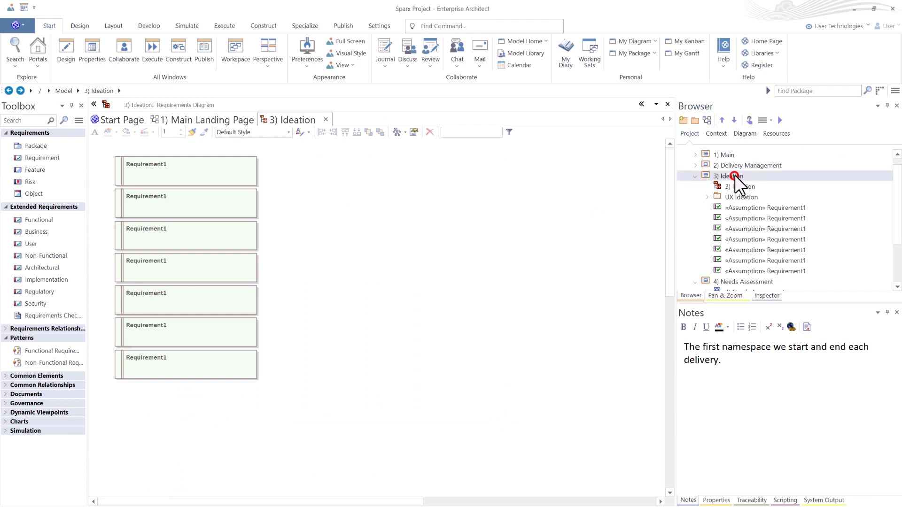
pyautogui.click(692, 119)
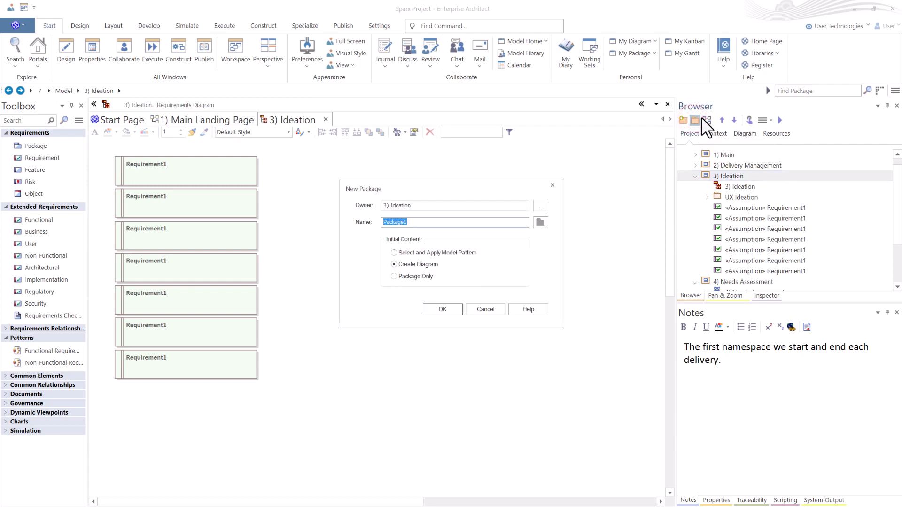
pyautogui.write('Information')
pyautogui.click(461, 311)
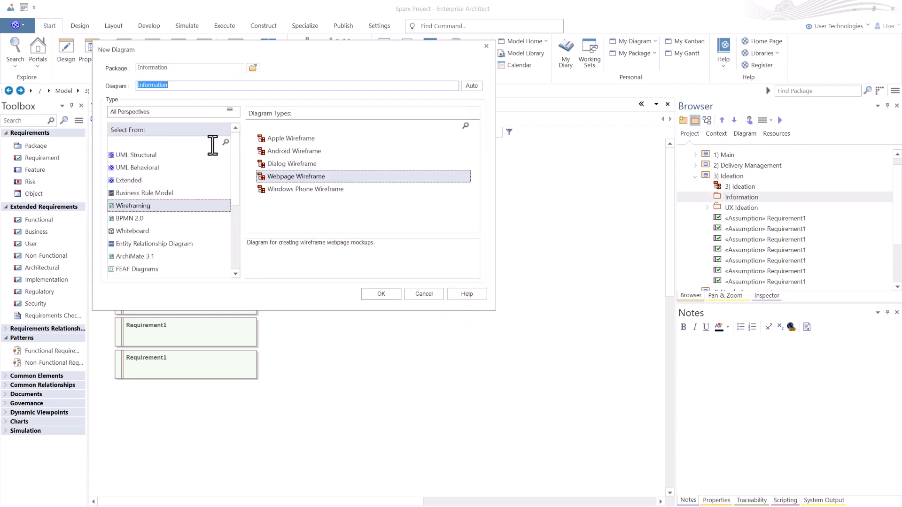
# - Create an Extended Data Modeling diagram named "Information" in the Information package and open it
pyautogui.click(124, 182)
pyautogui.click(294, 214)
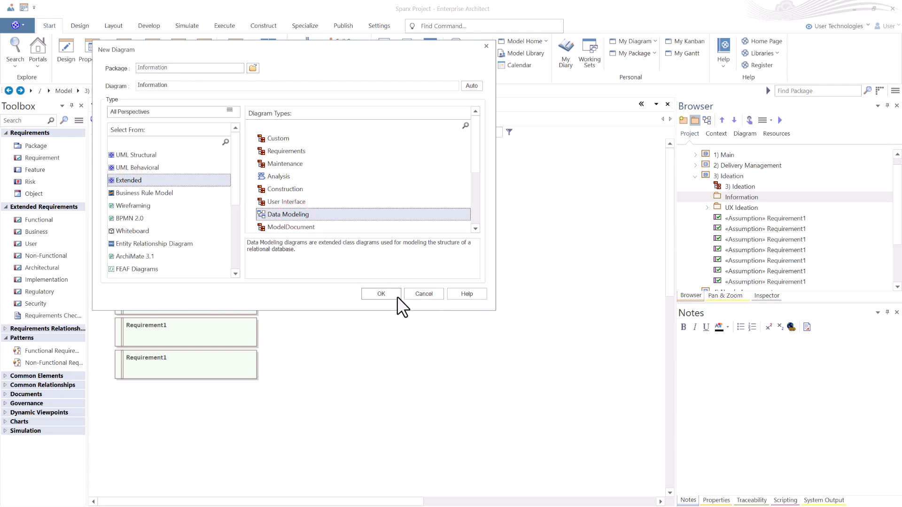
pyautogui.click(382, 294)
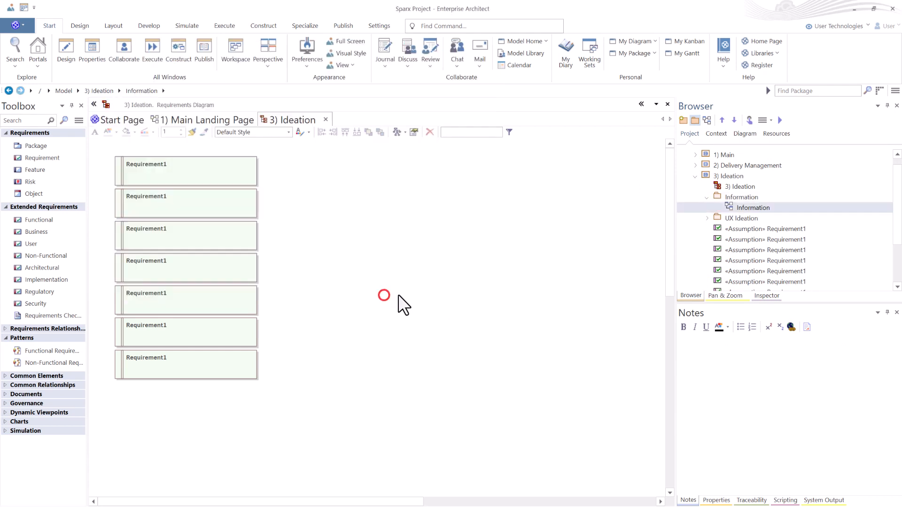
pyautogui.doubleClick(753, 207)
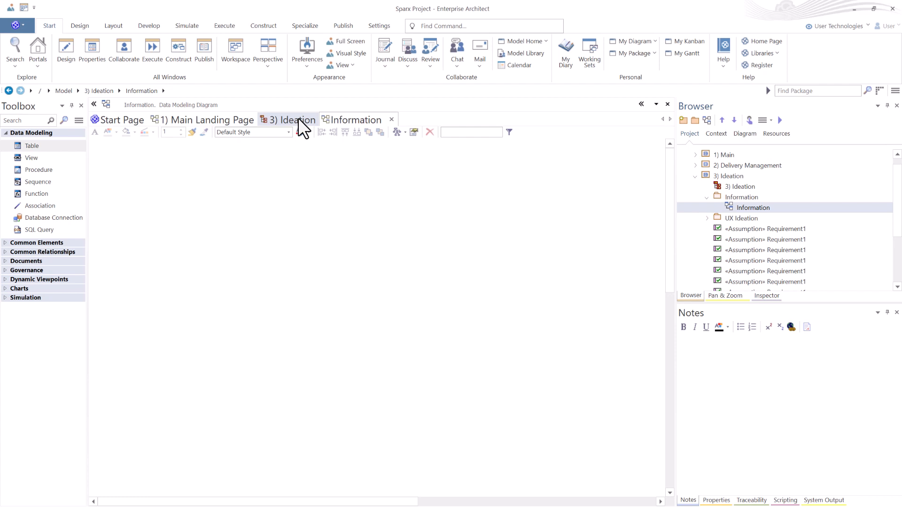
# - Collapse the Information package, reorder it below UX Ideation in the project tree, and close the Information diagram
pyautogui.click(706, 196)
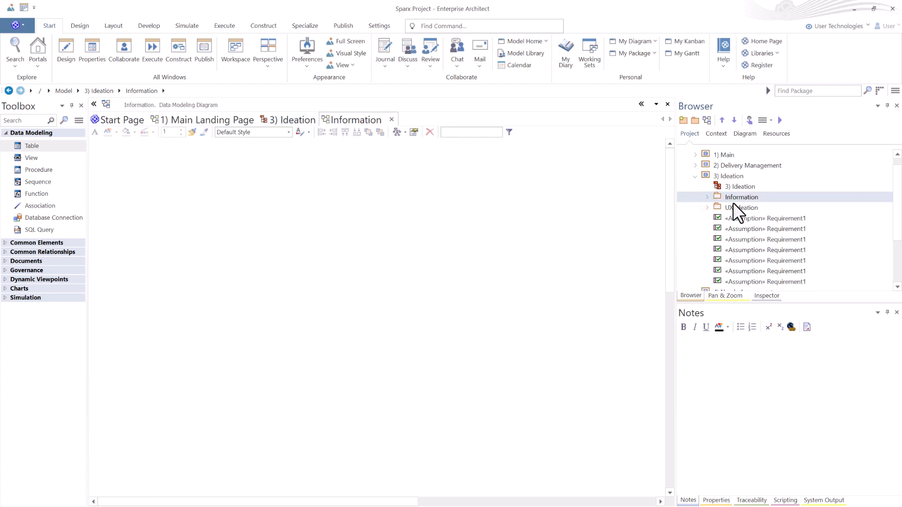
pyautogui.click(729, 207)
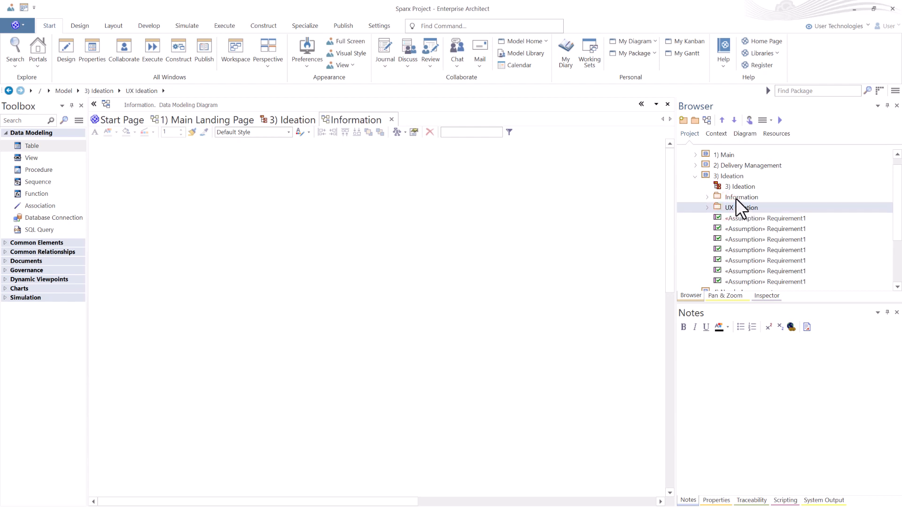
pyautogui.click(737, 198)
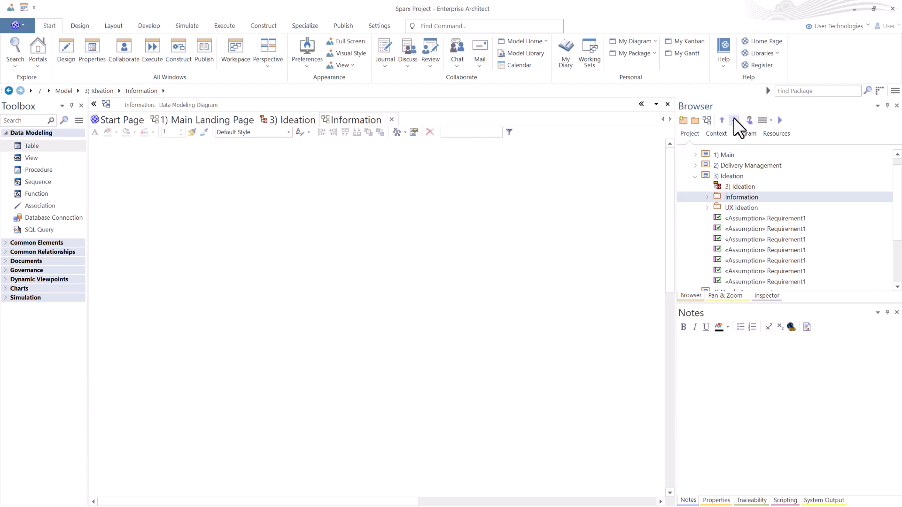
pyautogui.click(734, 118)
pyautogui.click(733, 198)
pyautogui.click(732, 205)
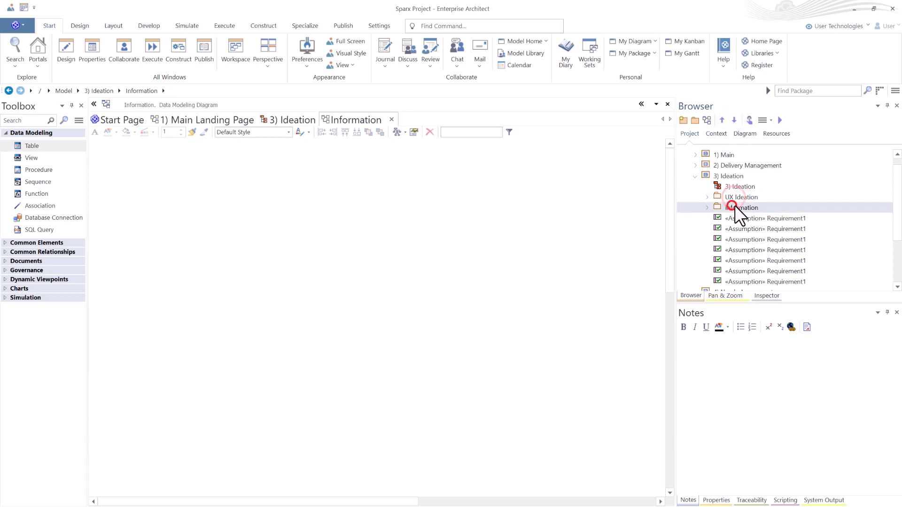
pyautogui.click(392, 118)
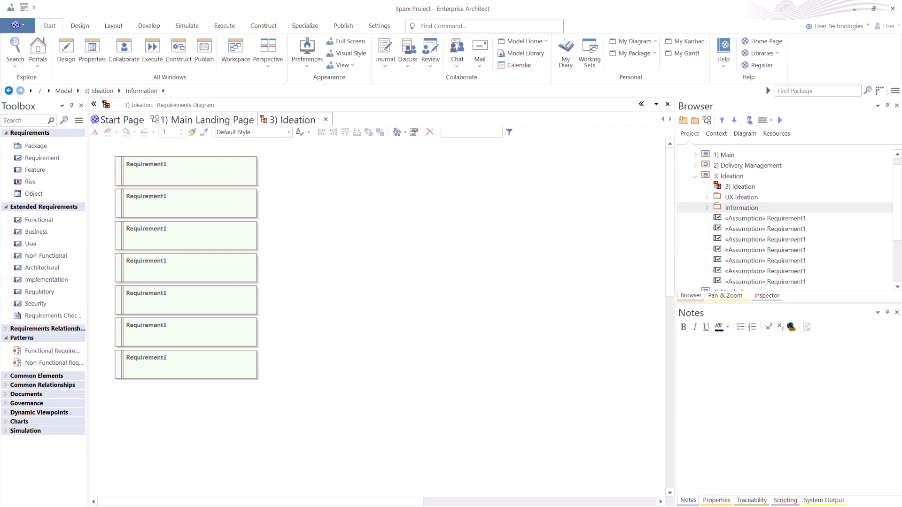
# - Rename the first requirement on the 3) Ideation diagram as "Content Management System"
pyautogui.click(222, 172)
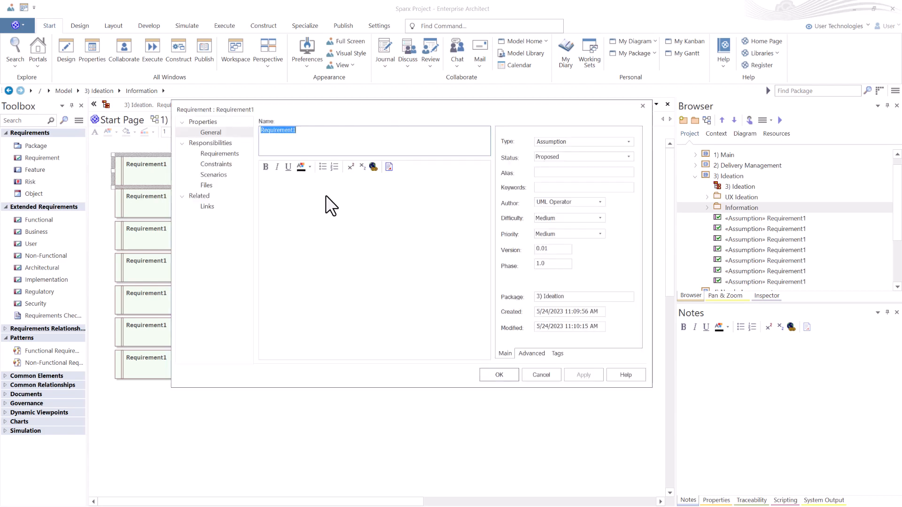
pyautogui.click(327, 201)
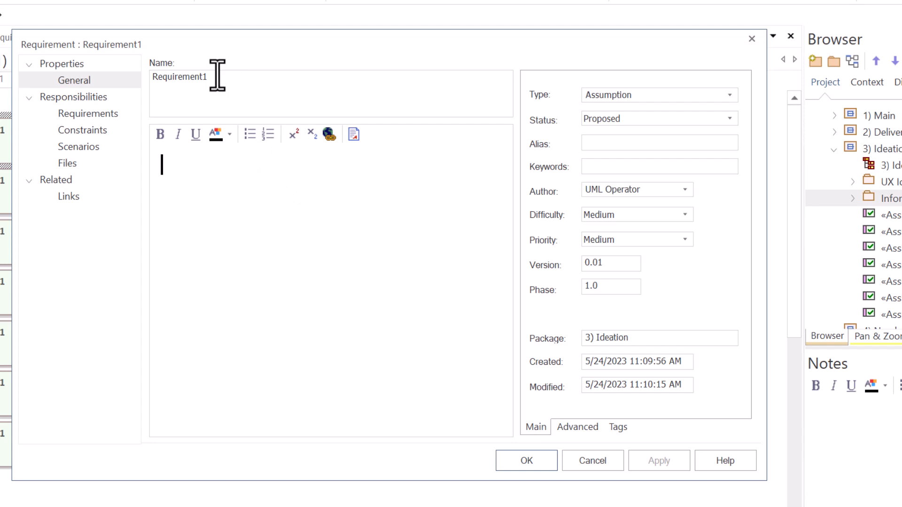
pyautogui.moveTo(216, 76); pyautogui.dragTo(141, 72)
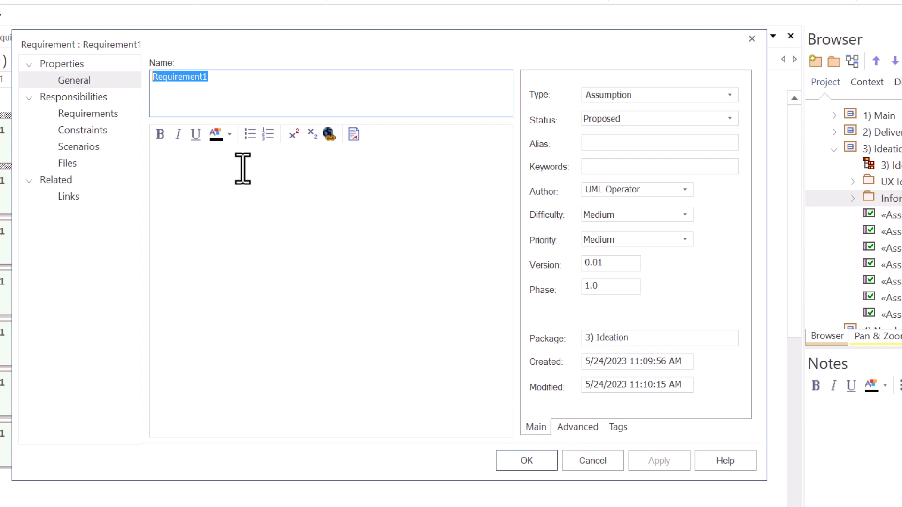
pyautogui.write('Content Manag')
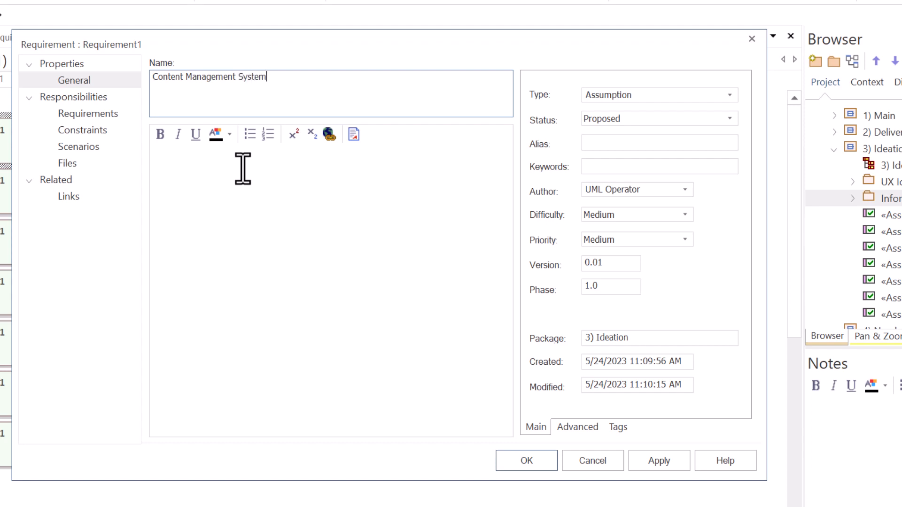
pyautogui.press('Return')
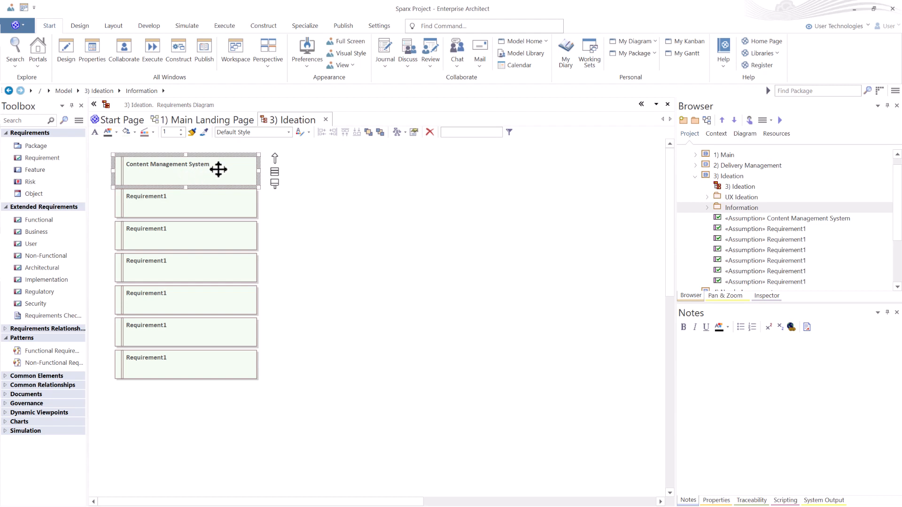
# - Show the element properties of the Content Management System requirement and highlight its editable name
pyautogui.doubleClick(218, 169)
pyautogui.click(716, 500)
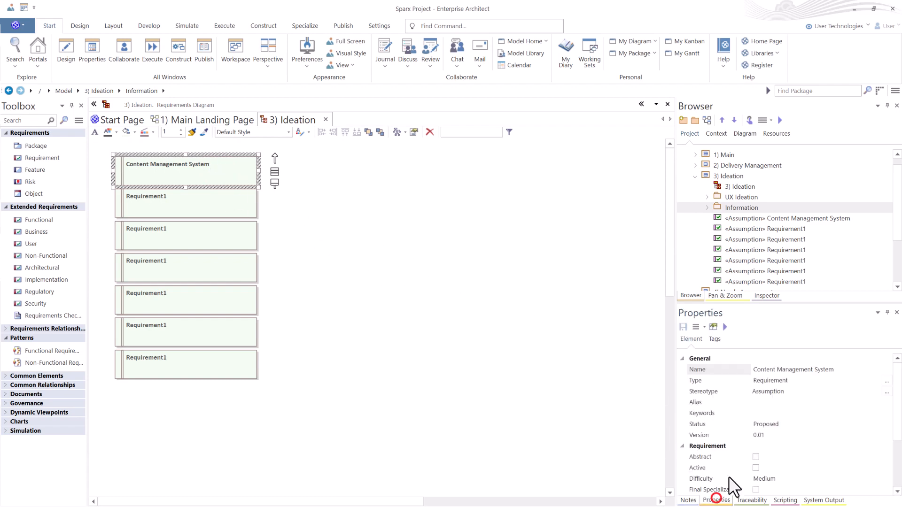
pyautogui.click(760, 370)
pyautogui.click(714, 367)
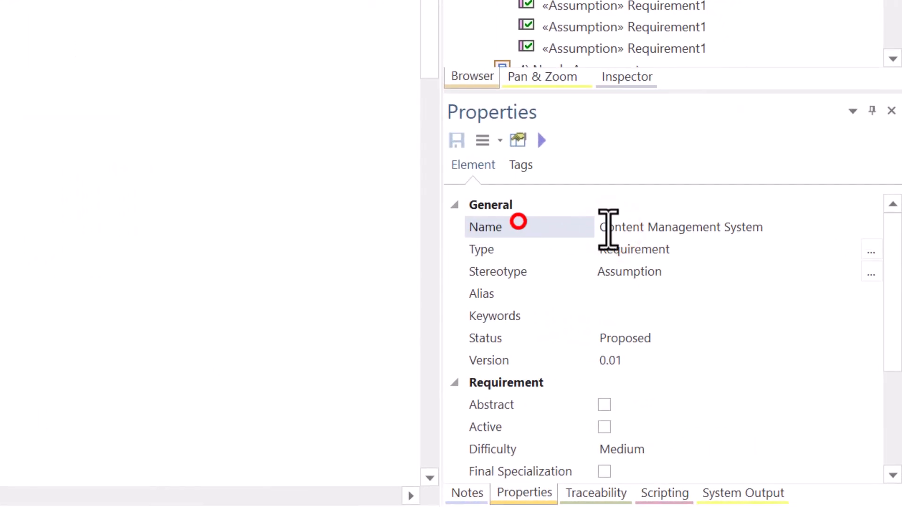
pyautogui.click(780, 370)
pyautogui.moveTo(771, 235); pyautogui.dragTo(590, 241)
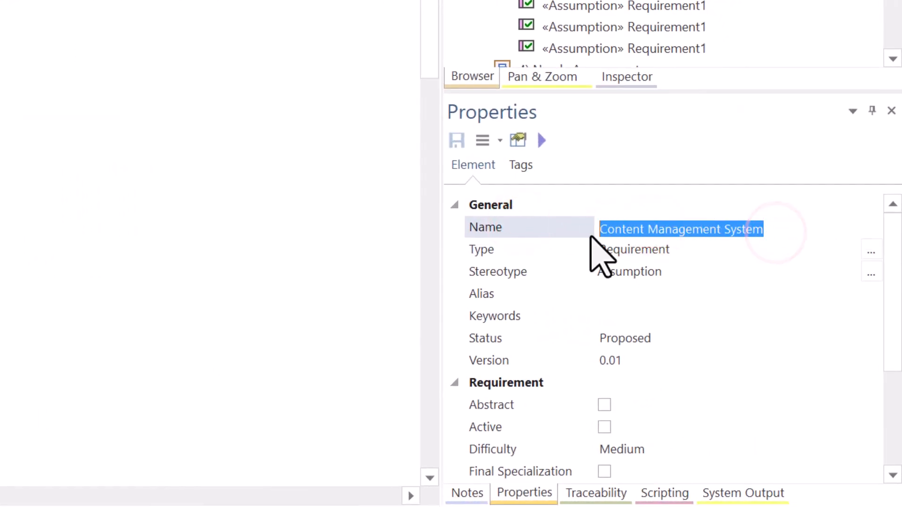
# - Rename the second requirement on the 3) Ideation diagram as "User Experience"
pyautogui.click(71, 155)
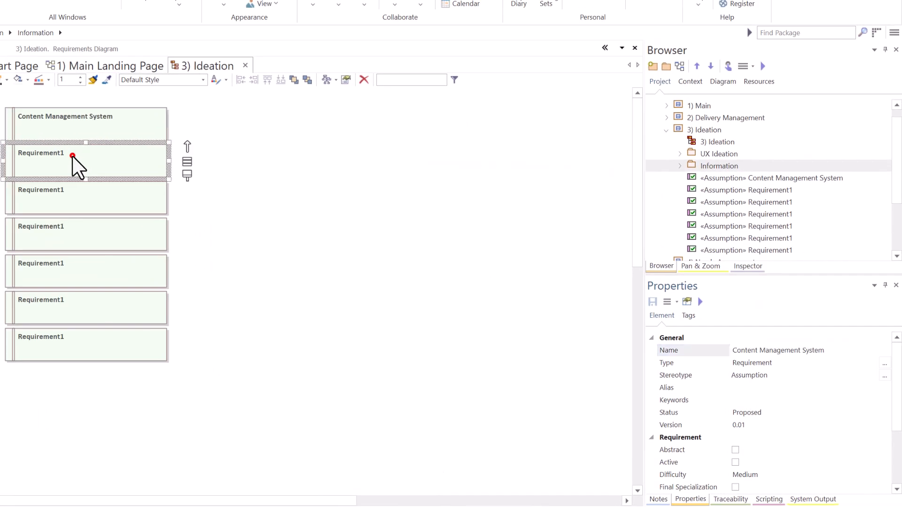
pyautogui.click(781, 351)
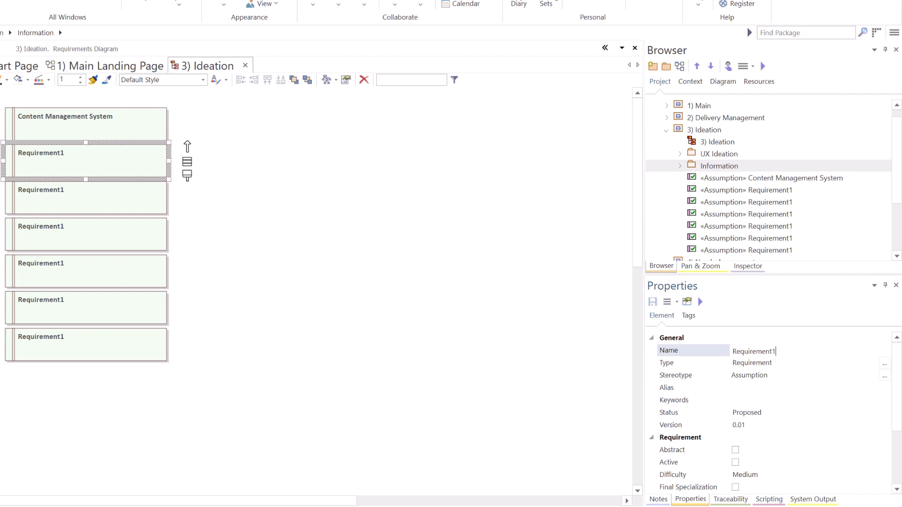
pyautogui.click(767, 352)
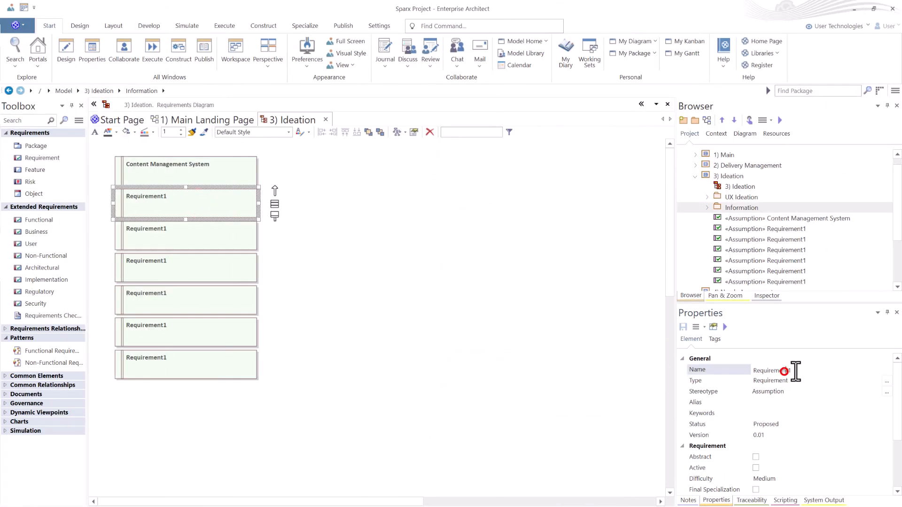
pyautogui.moveTo(795, 371); pyautogui.dragTo(751, 373)
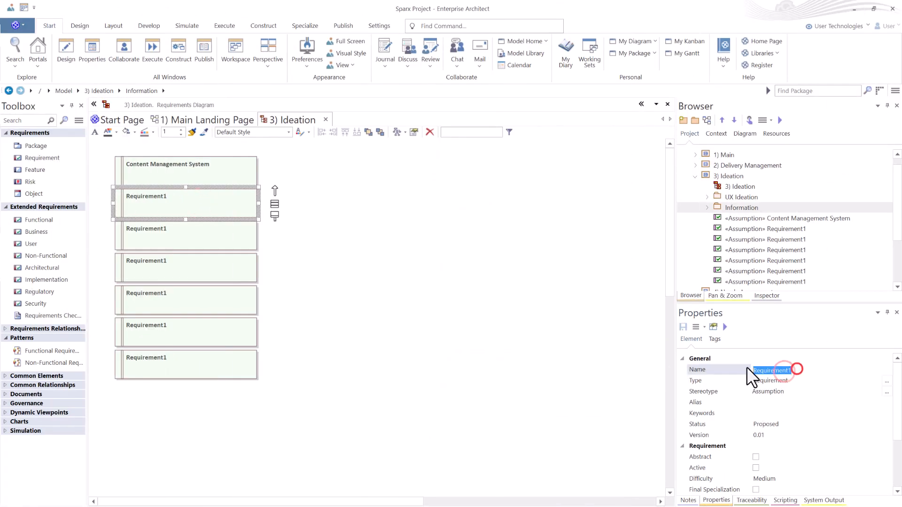
pyautogui.write('User Experience')
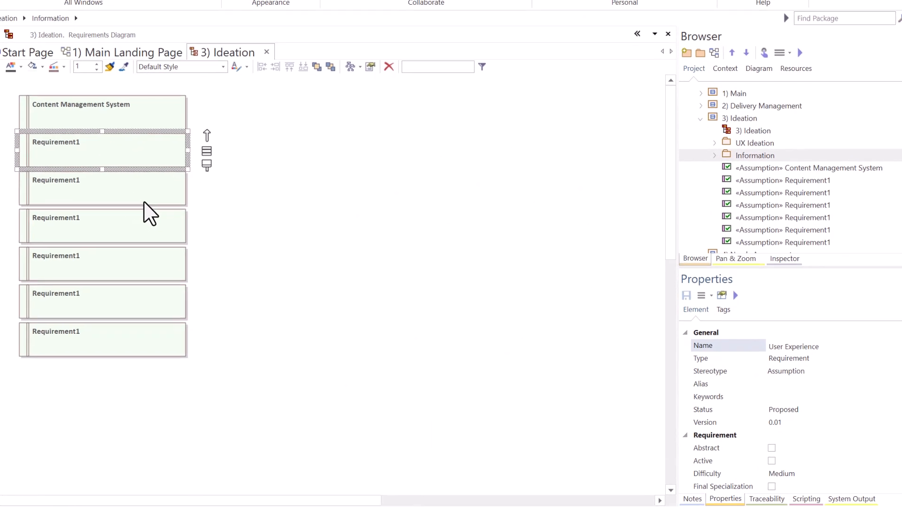
# - Rename the third requirement on the diagram as "Performance"
pyautogui.click(136, 186)
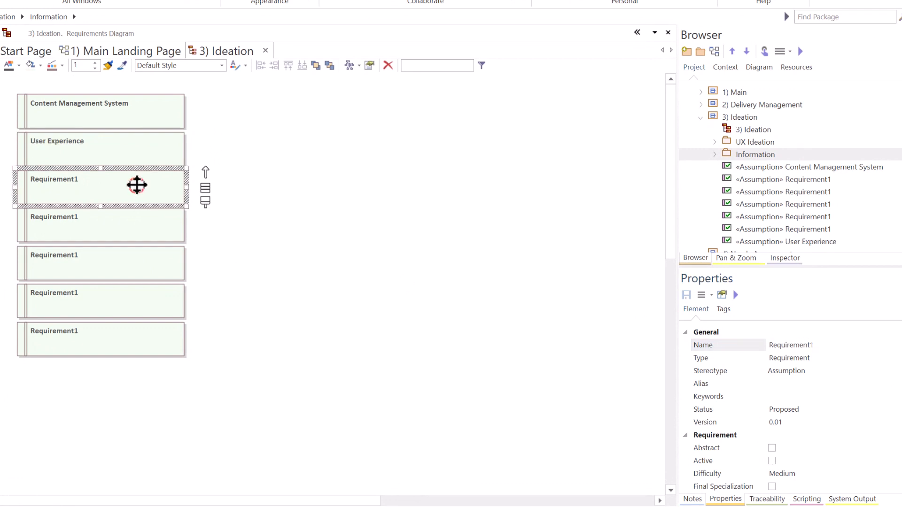
pyautogui.moveTo(813, 346); pyautogui.dragTo(765, 347)
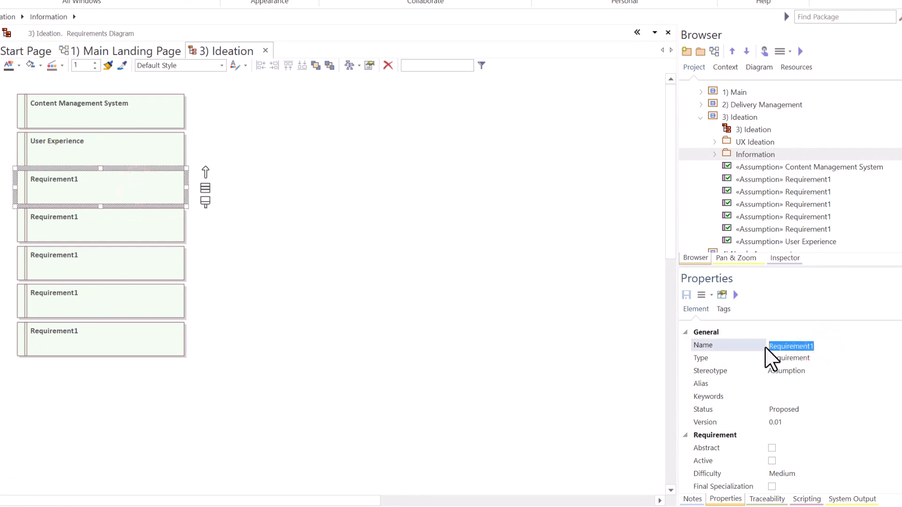
pyautogui.write('Performance')
pyautogui.press('Return')
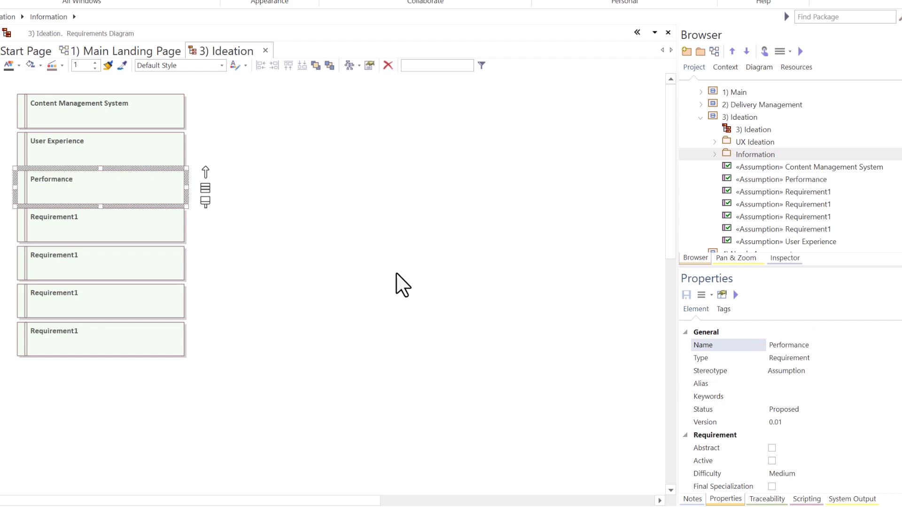
# - Rename the fourth requirement as "Cost Effective" and select the requirement below it
pyautogui.click(135, 225)
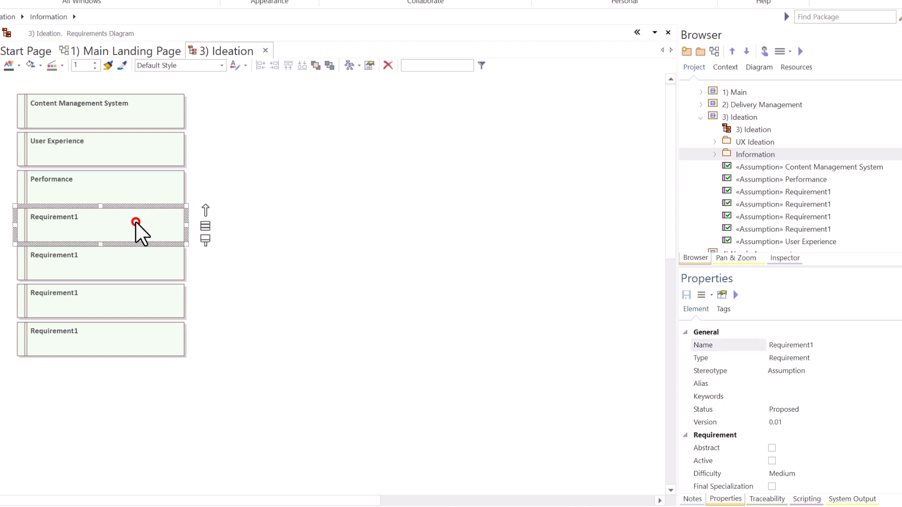
pyautogui.click(829, 344)
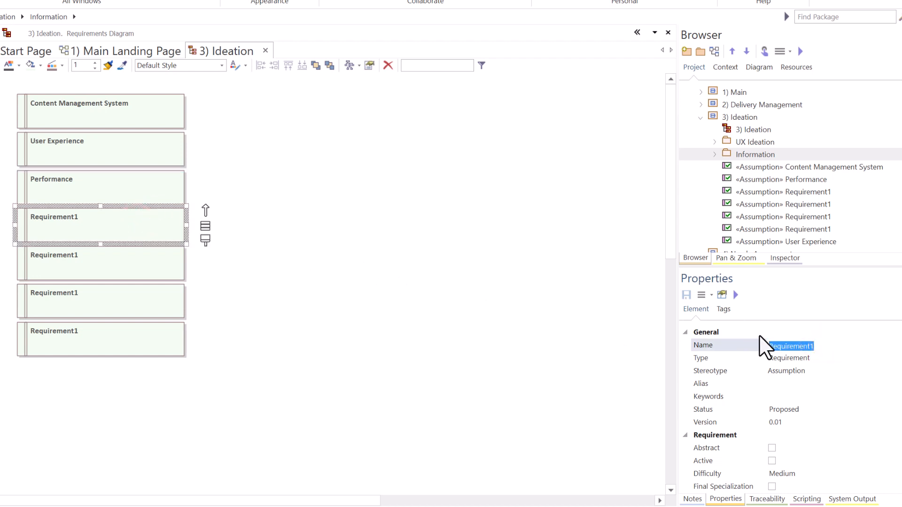
pyautogui.write('Cost Effective')
pyautogui.click(279, 241)
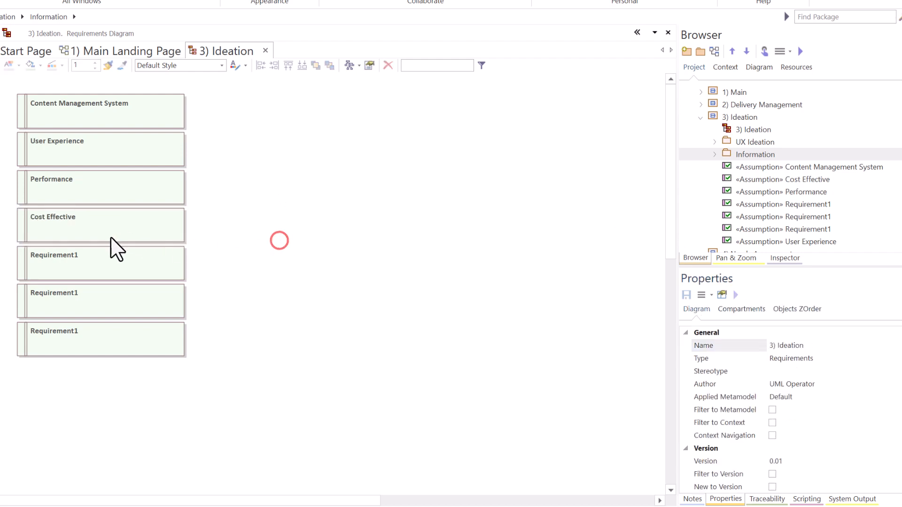
pyautogui.click(94, 255)
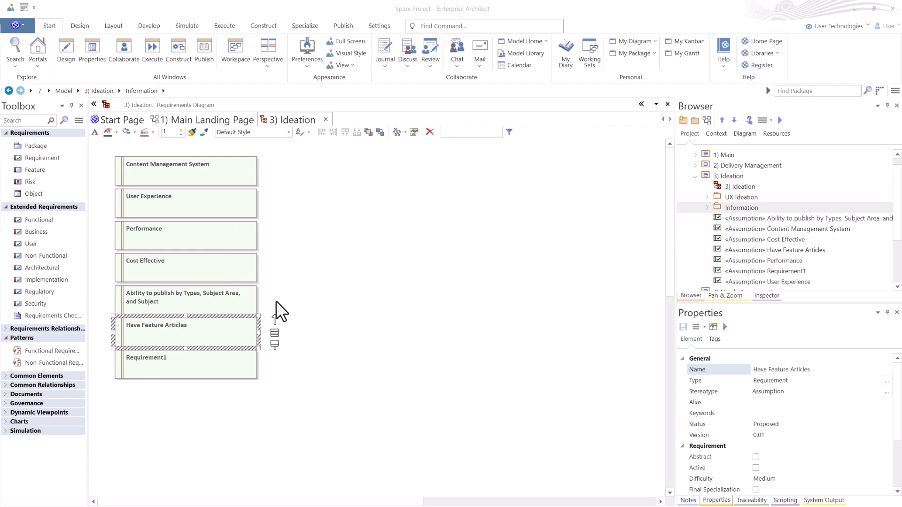
# - Copy the last requirement in the column, paste it as a new element, and place the copy directly beneath the original
pyautogui.click(222, 365)
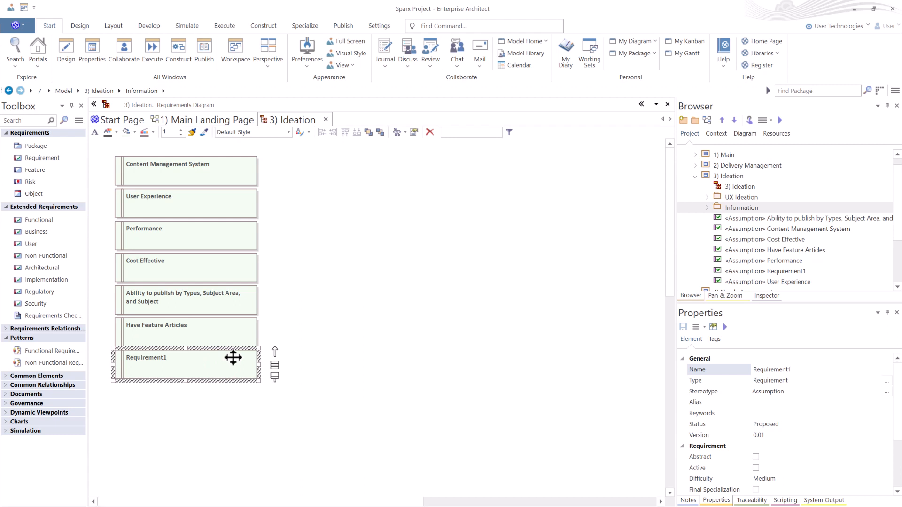
pyautogui.hotkey('ctrl', 'c')
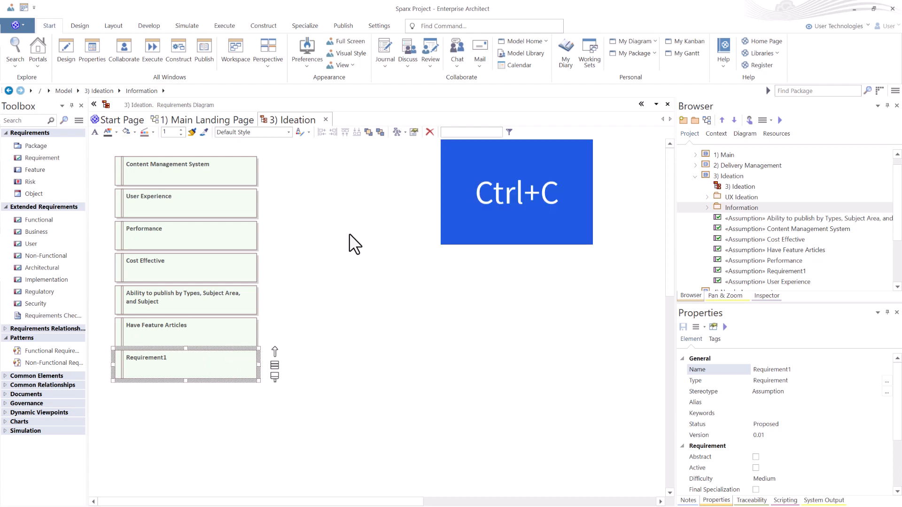
pyautogui.hotkey('ctrl', 'shift', 'v')
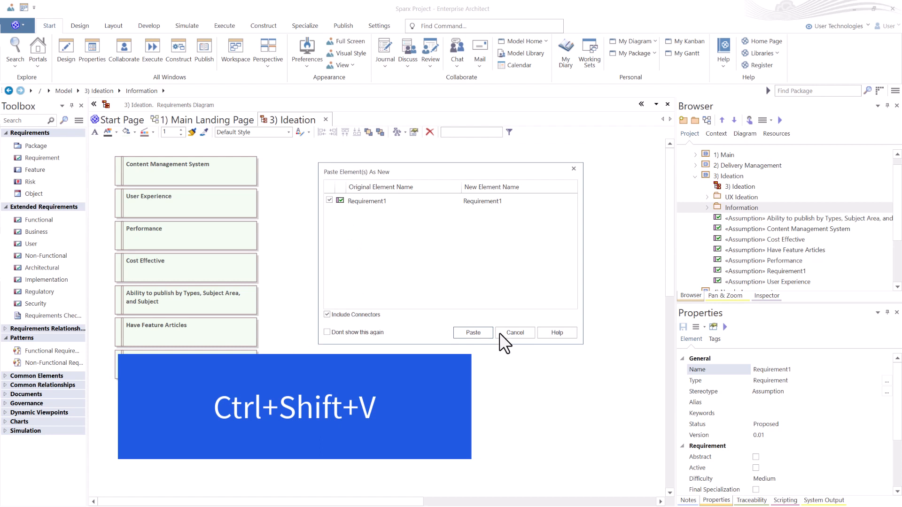
pyautogui.click(473, 333)
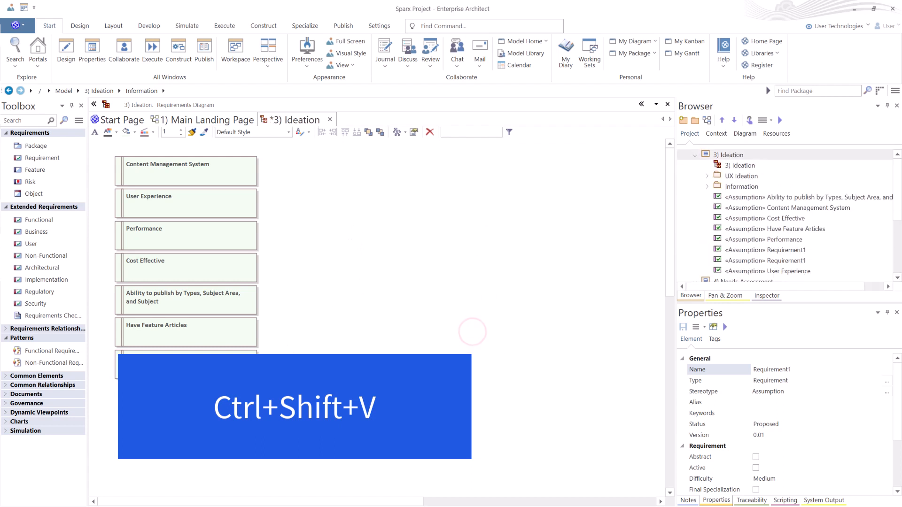
pyautogui.moveTo(226, 391); pyautogui.dragTo(207, 407)
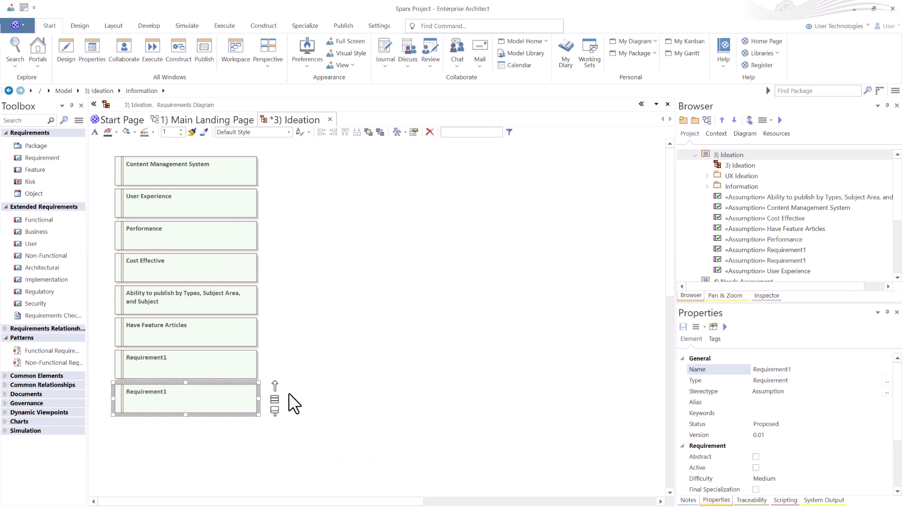
# - Paste two more copies of Requirement1 as new elements and stack them at the end of the requirement column
pyautogui.hotkey('ctrl', 'shift', 'v')
pyautogui.press('Return')
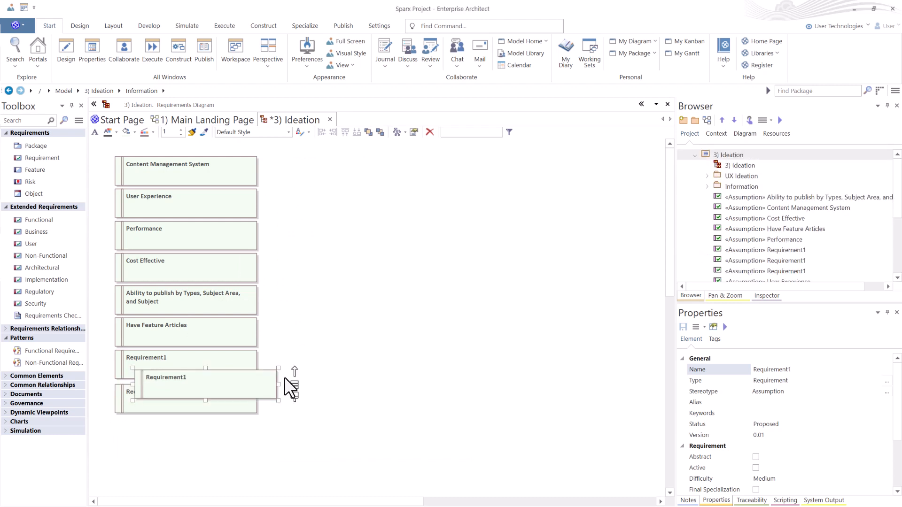
pyautogui.moveTo(257, 375); pyautogui.dragTo(238, 423)
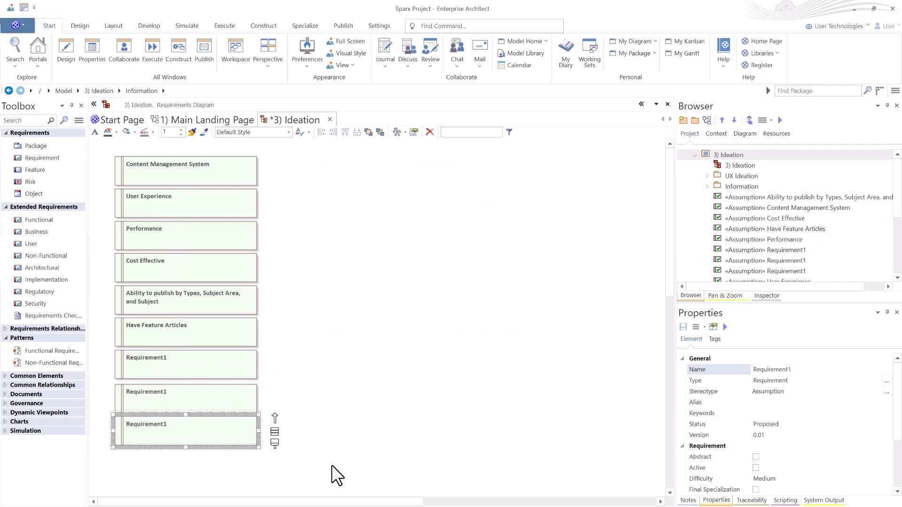
pyautogui.hotkey('ctrl', 'v')
pyautogui.click(473, 332)
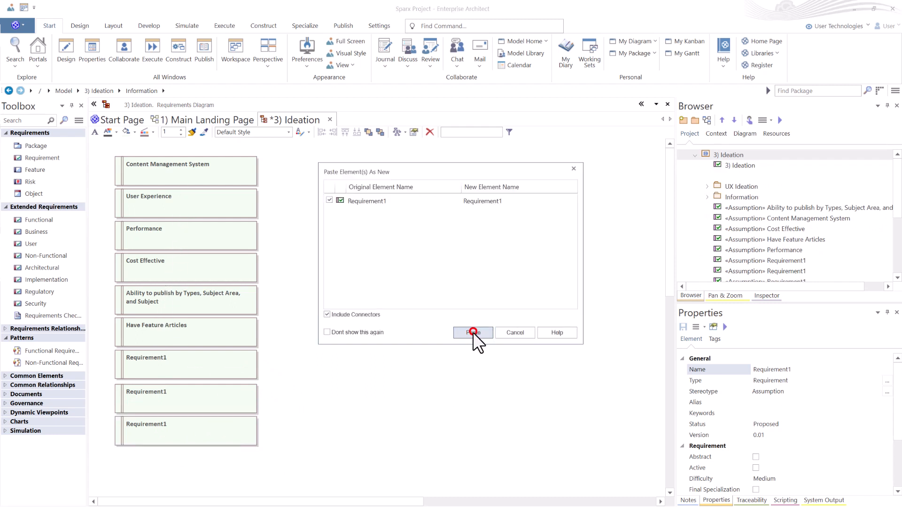
pyautogui.moveTo(245, 379); pyautogui.dragTo(221, 454)
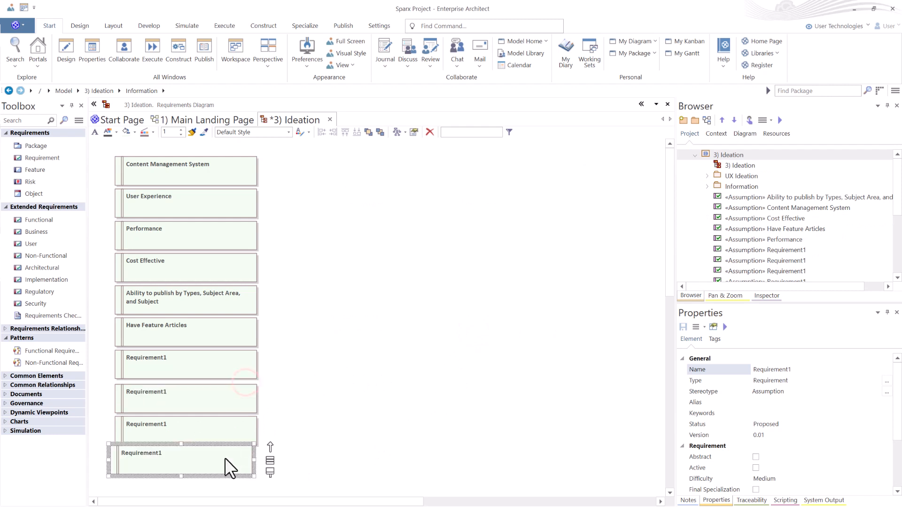
pyautogui.click(277, 473)
# - Left-align all ten requirements in the column and space them evenly in the vertical direction
pyautogui.moveTo(291, 472); pyautogui.dragTo(196, 160)
pyautogui.click(114, 26)
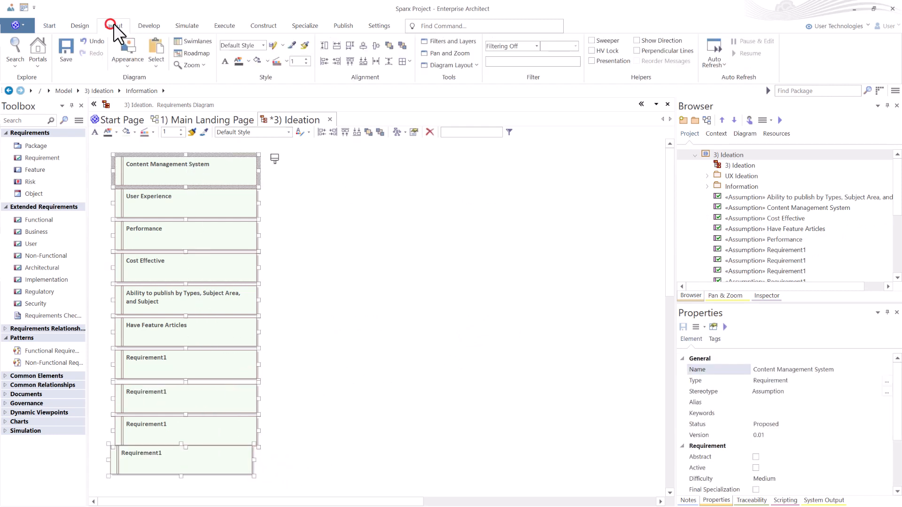
pyautogui.click(325, 62)
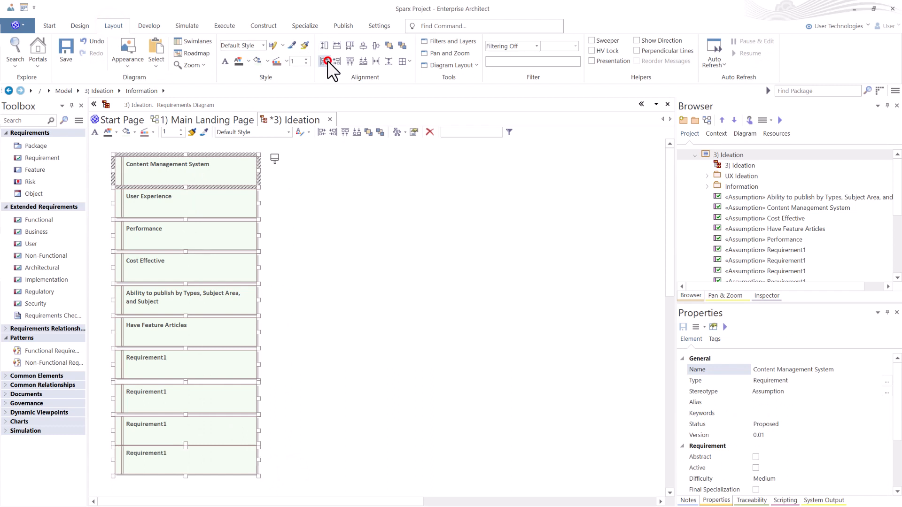
pyautogui.click(389, 61)
pyautogui.click(334, 213)
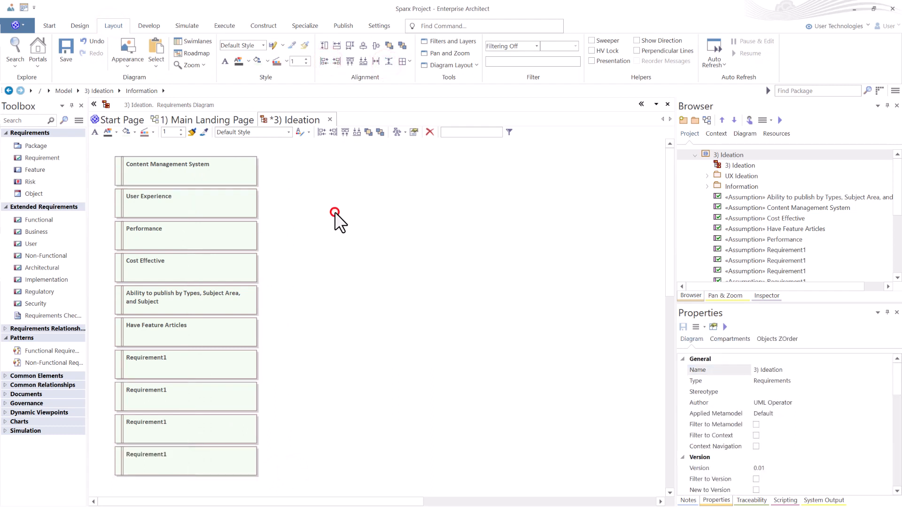
# - Paste a new Requirement1 copy, place it beside Content Management System to start a second column, and save the diagram
pyautogui.hotkey('ctrl', 'v')
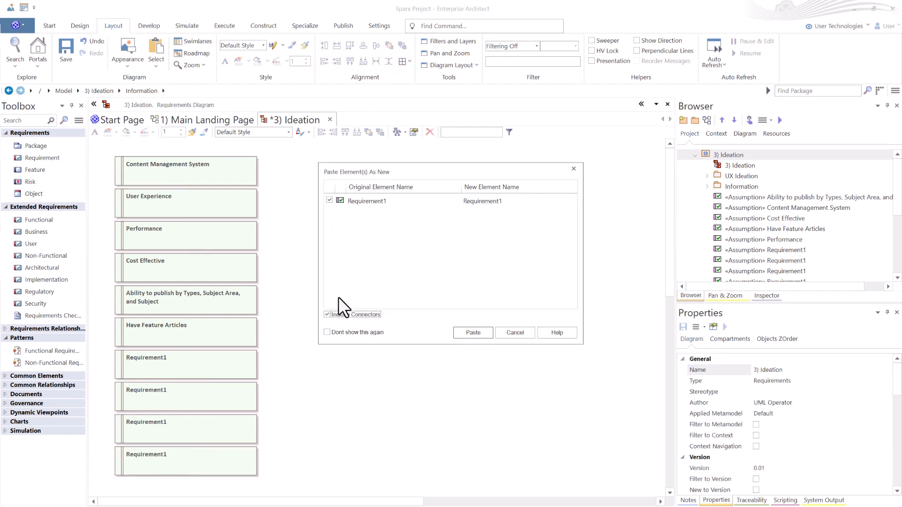
pyautogui.click(478, 333)
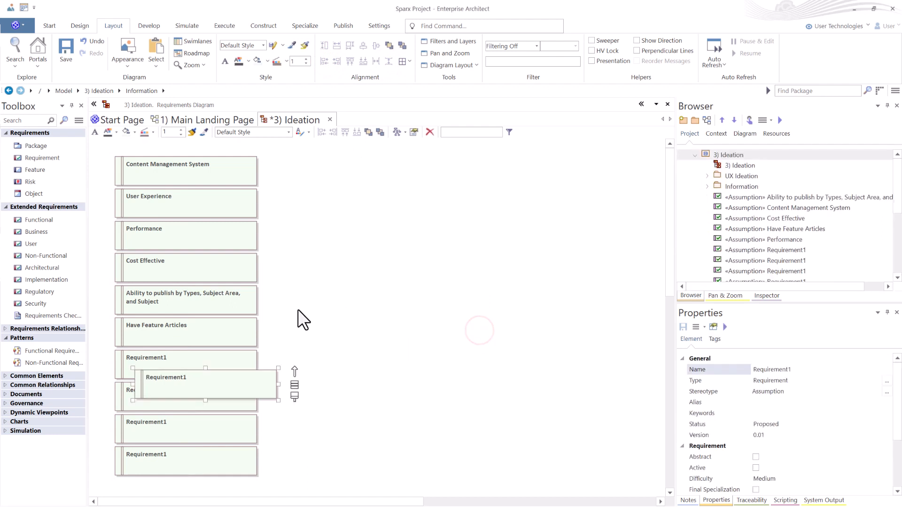
pyautogui.moveTo(258, 386); pyautogui.dragTo(390, 176)
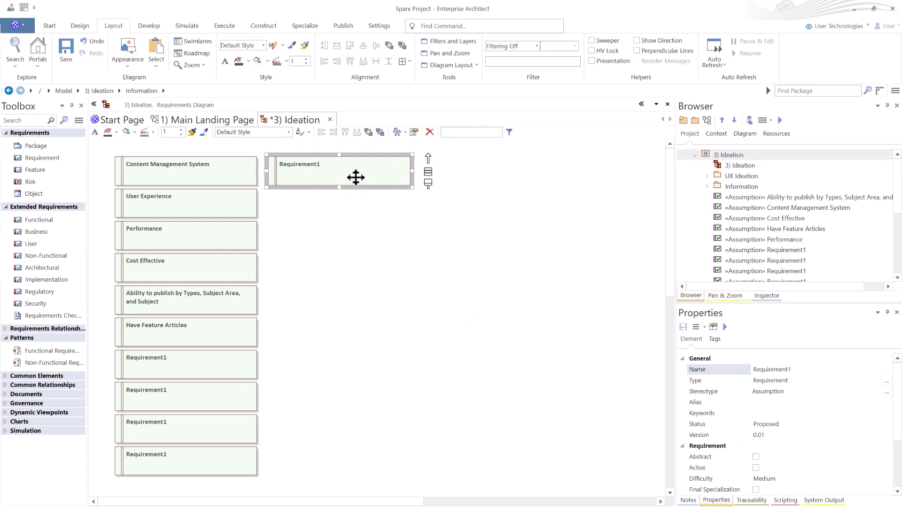
pyautogui.click(356, 178)
pyautogui.moveTo(356, 177); pyautogui.dragTo(357, 177)
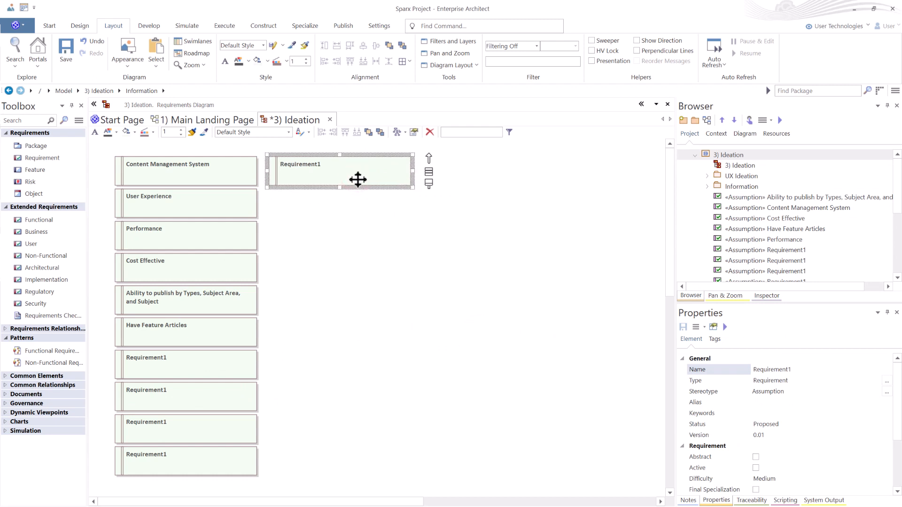
pyautogui.hotkey('ctrl', 's')
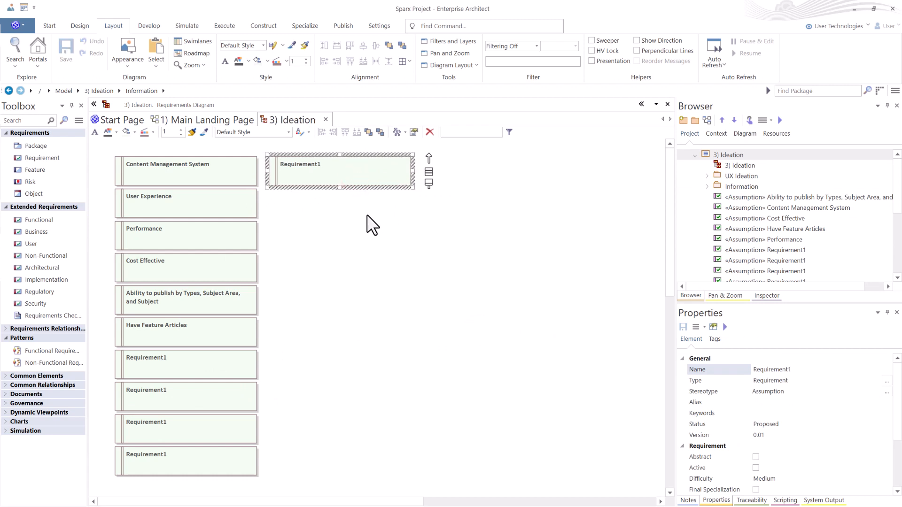
# - Paste another new Requirement1 copy into the second column and left-align it with the requirement above
pyautogui.click(367, 215)
pyautogui.click(362, 182)
pyautogui.click(368, 210)
pyautogui.click(360, 178)
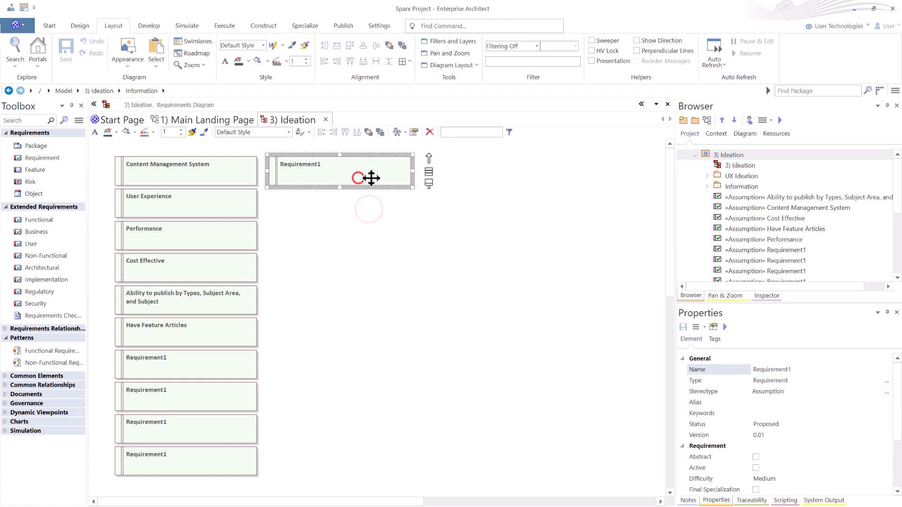
pyautogui.hotkey('ctrl', 'v')
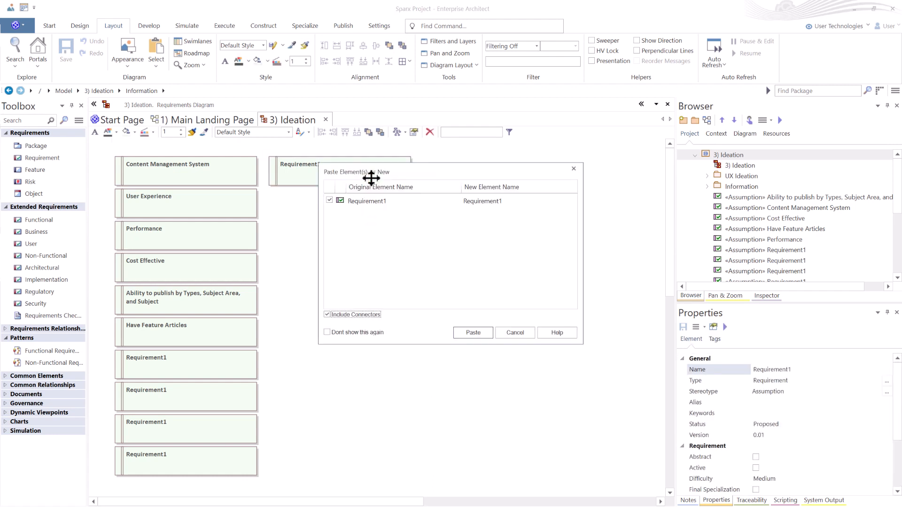
pyautogui.press('Return')
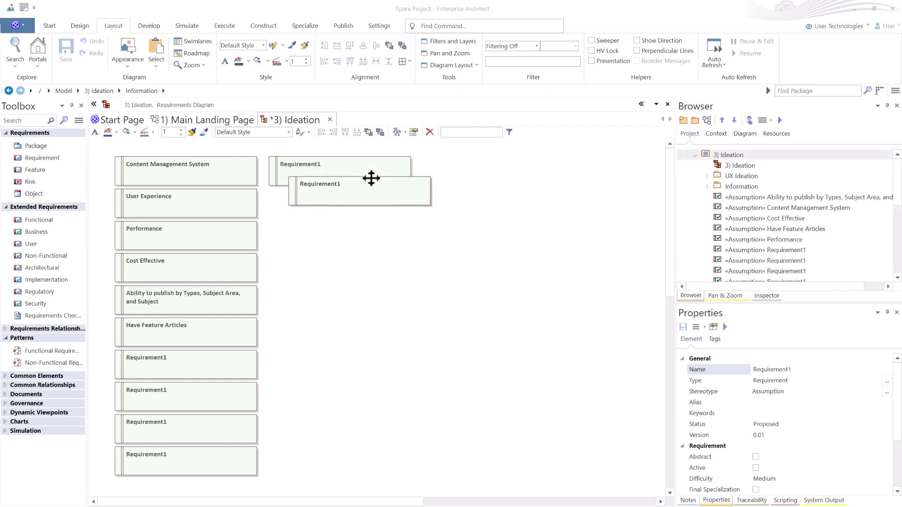
pyautogui.hotkey('ctrl', 'v')
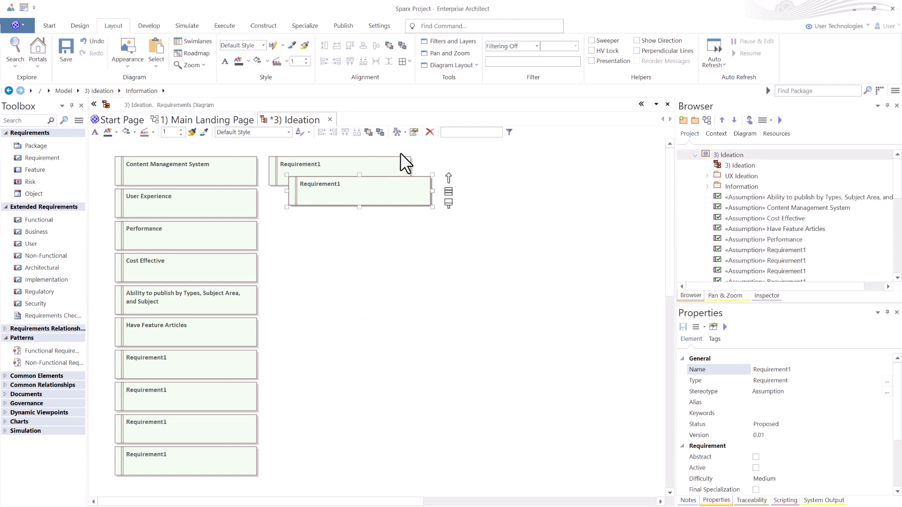
pyautogui.moveTo(399, 231); pyautogui.dragTo(316, 156)
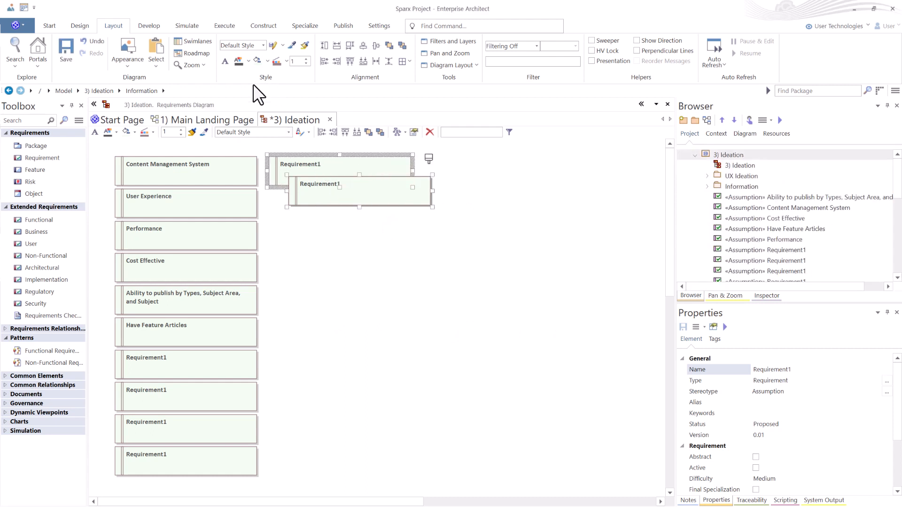
pyautogui.click(323, 61)
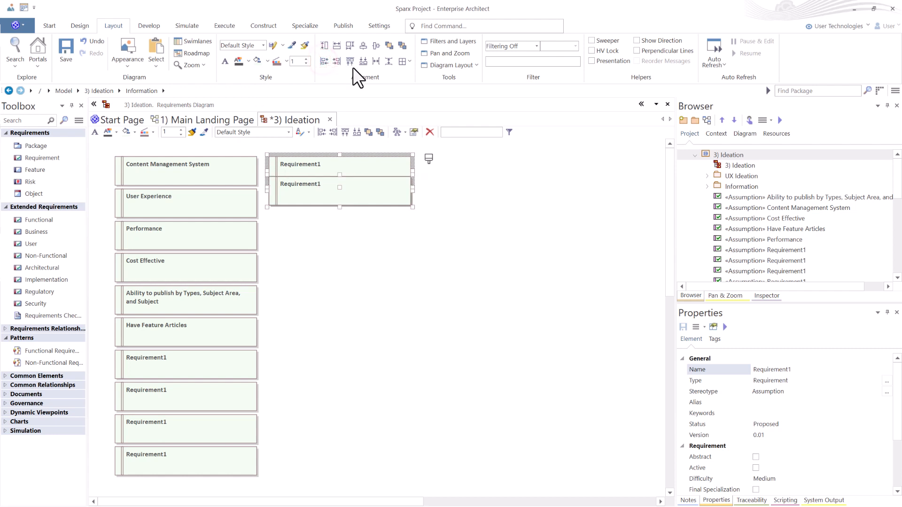
# - Space the ten requirements in the second column evenly in the vertical direction and save the diagram
pyautogui.click(385, 66)
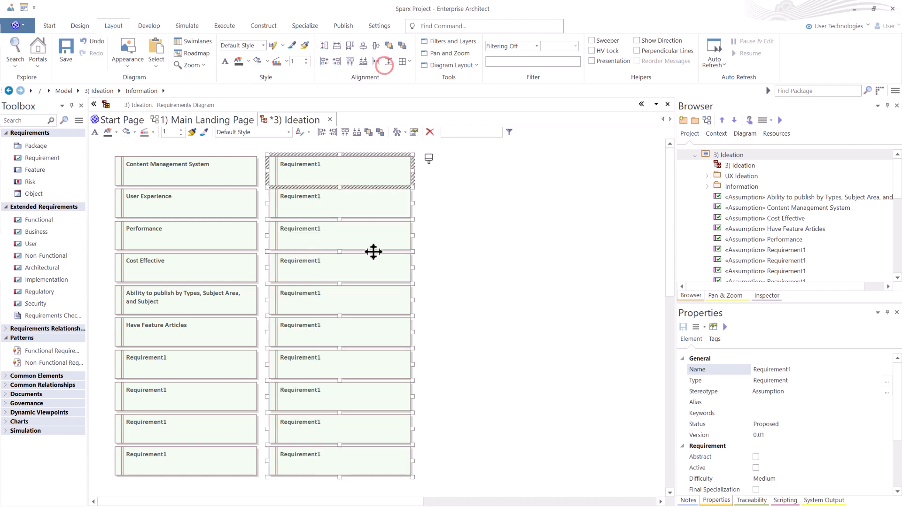
pyautogui.click(511, 277)
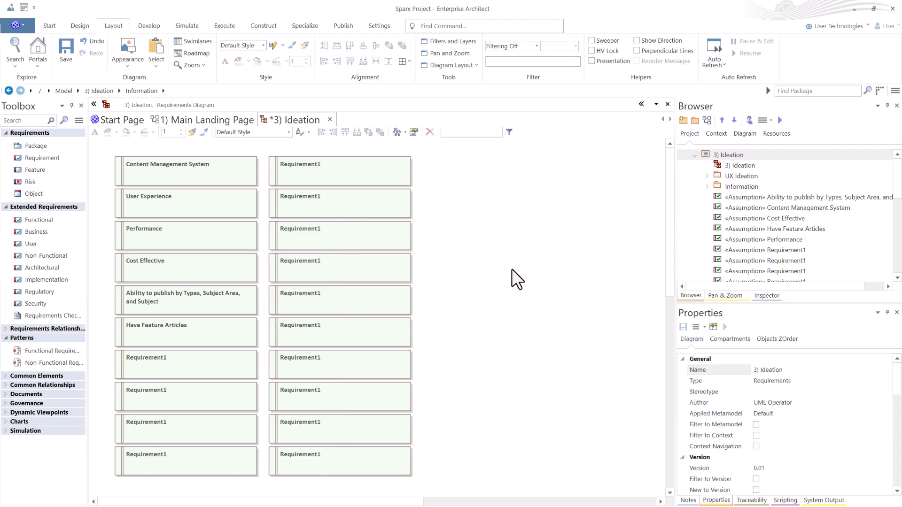
pyautogui.hotkey('ctrl', 's')
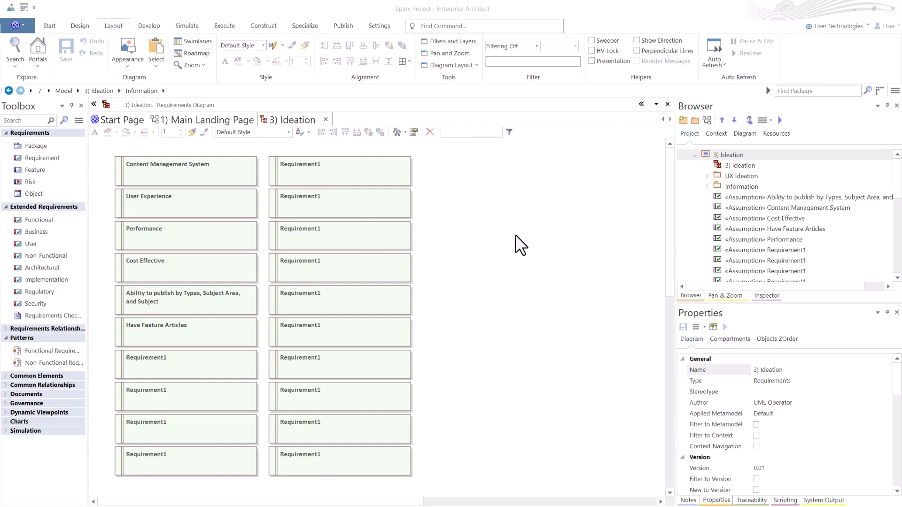
# - Find the numbering command for the 3) Ideation package and turn on Level Numbering
pyautogui.click(724, 156)
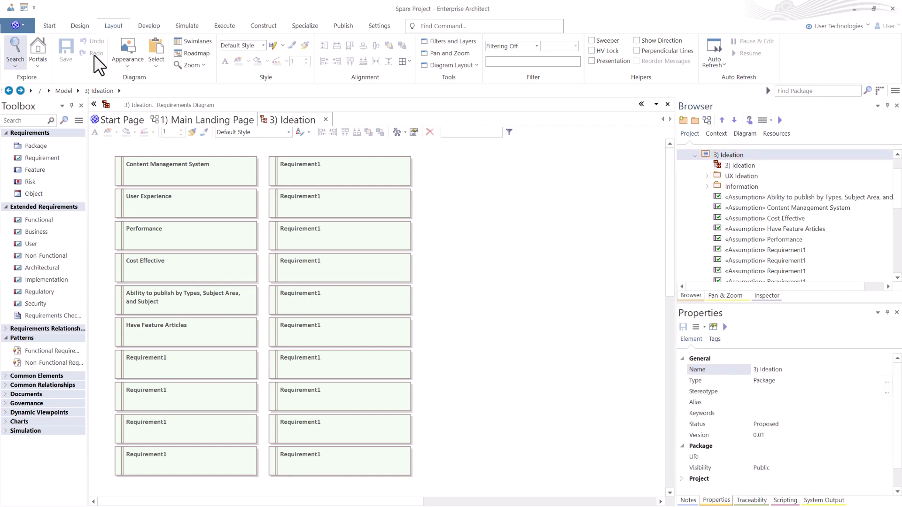
pyautogui.click(433, 25)
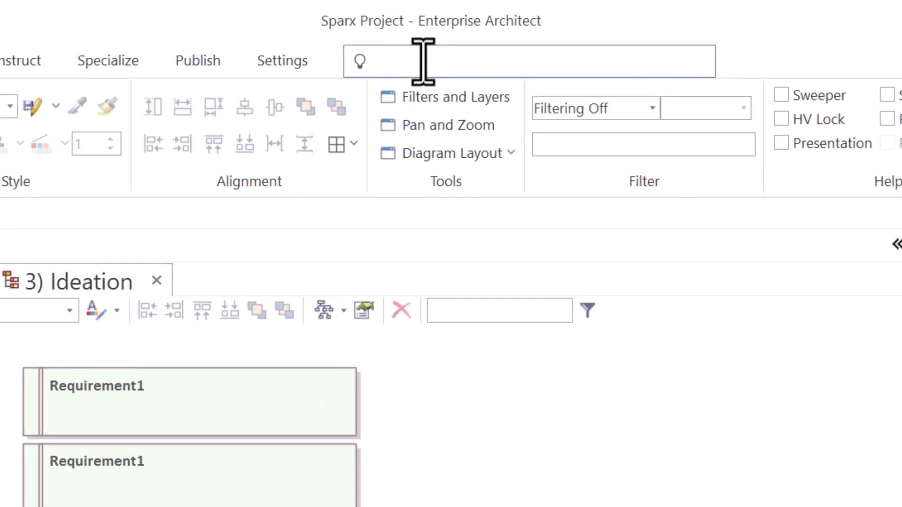
pyautogui.click(584, 411)
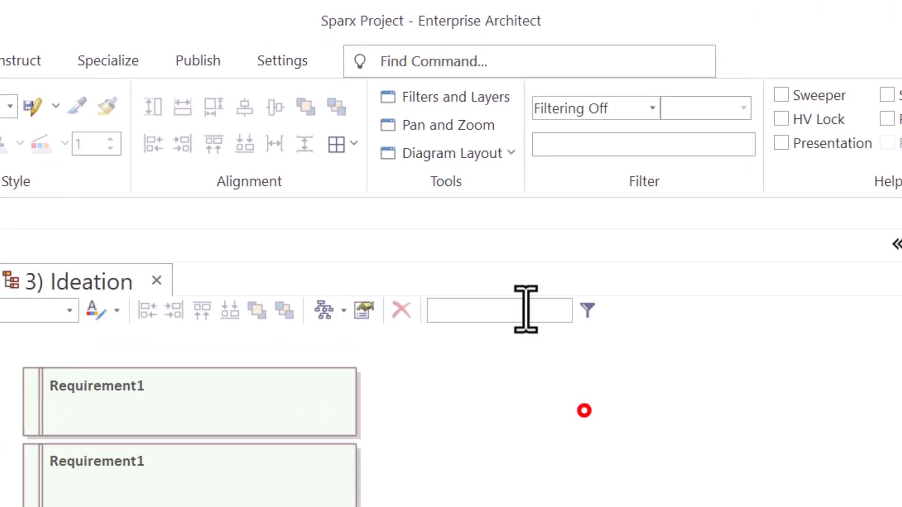
pyautogui.click(452, 59)
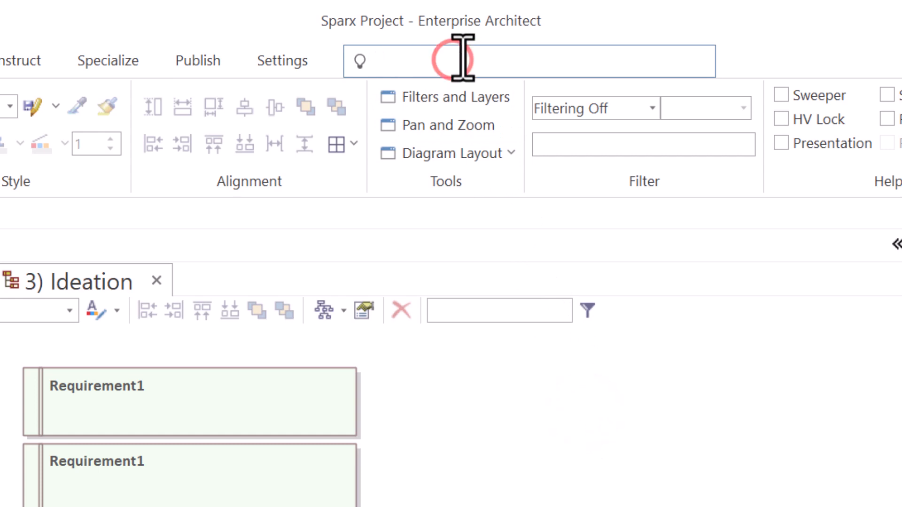
pyautogui.write('numb')
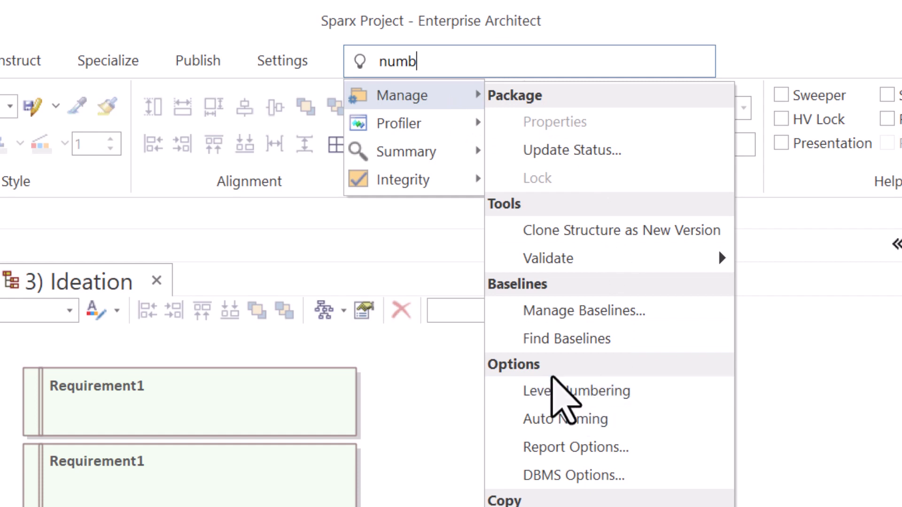
pyautogui.click(589, 397)
pyautogui.scroll(-6, 635, 172)
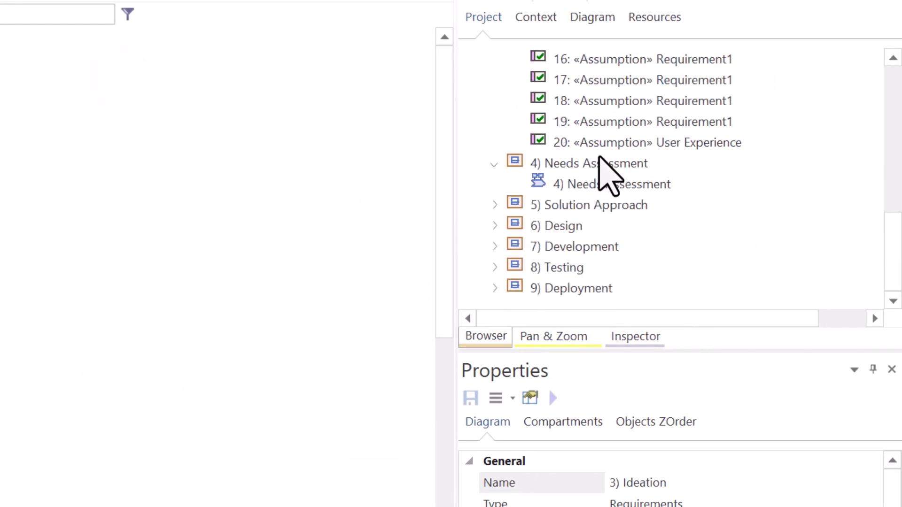
pyautogui.scroll(5, 600, 159)
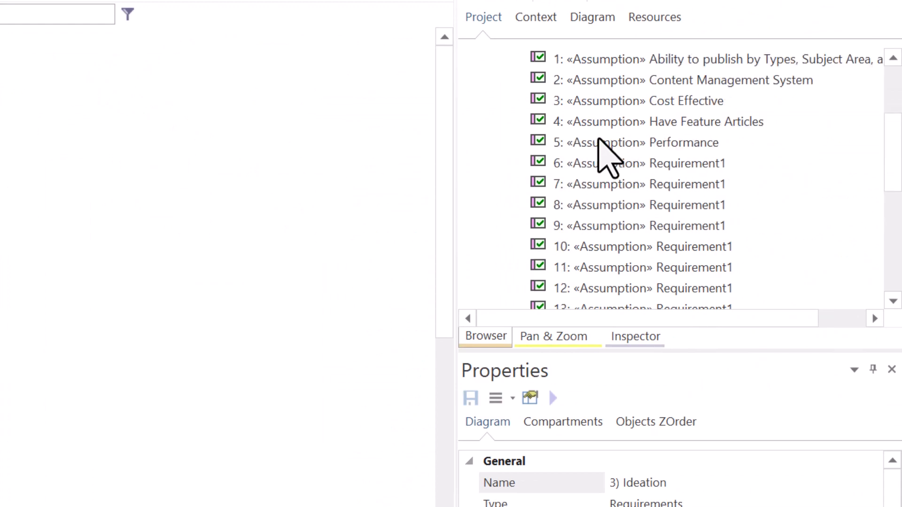
pyautogui.scroll(1, 600, 141)
pyautogui.scroll(-2, 599, 141)
pyautogui.scroll(2, 597, 141)
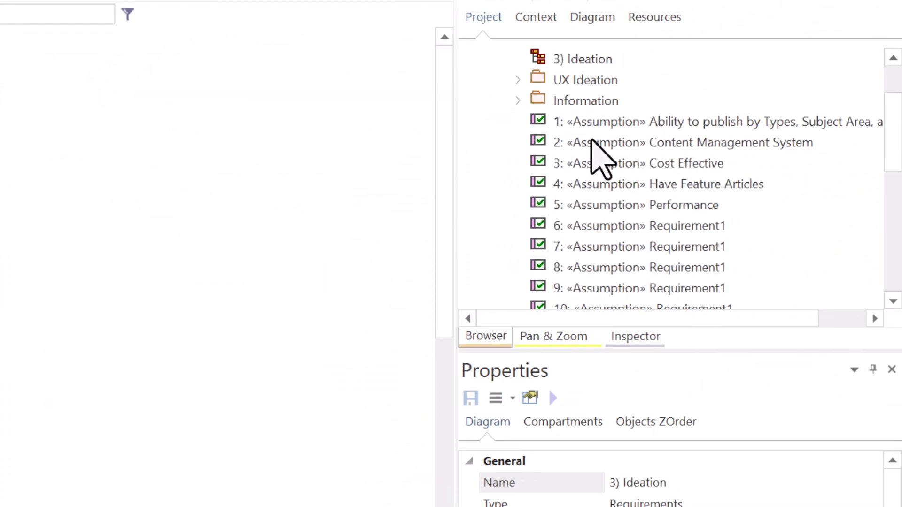
pyautogui.scroll(2, 598, 145)
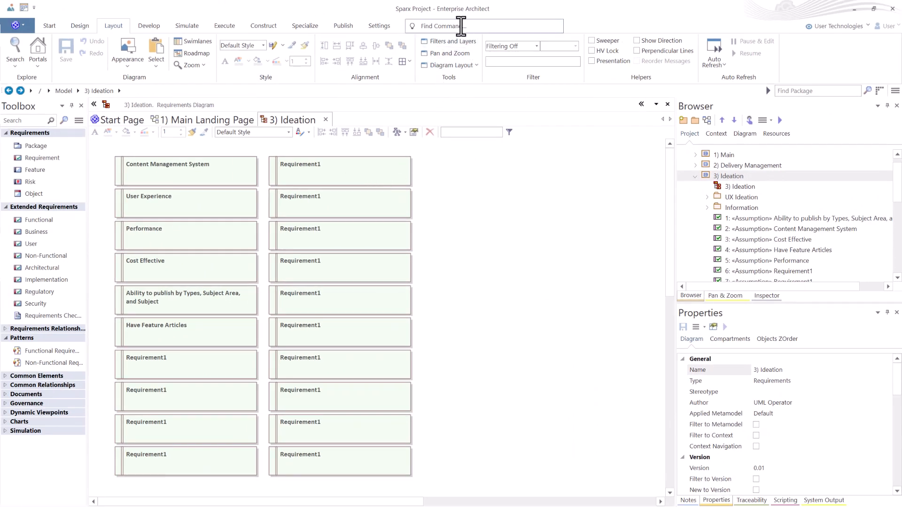
# - Switch Level Numbering off and back on for the 3) Ideation package
pyautogui.click(462, 28)
pyautogui.write('num')
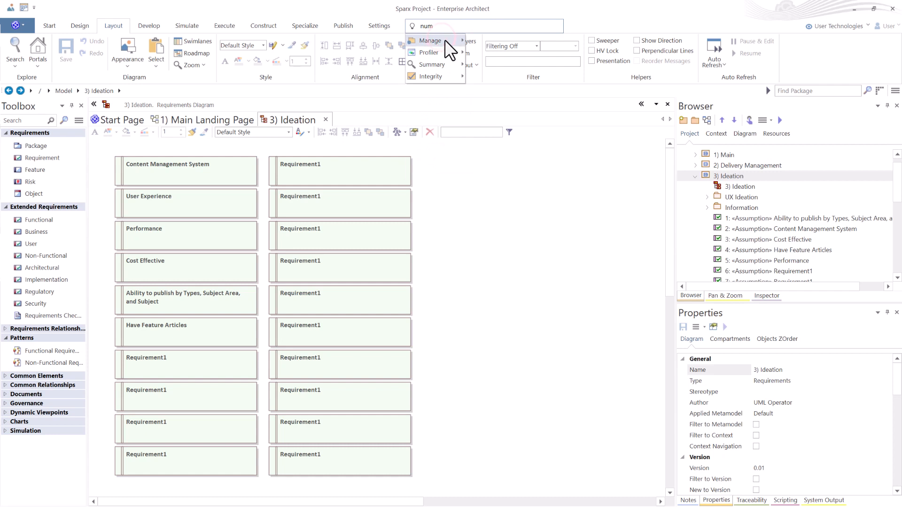
pyautogui.click(446, 40)
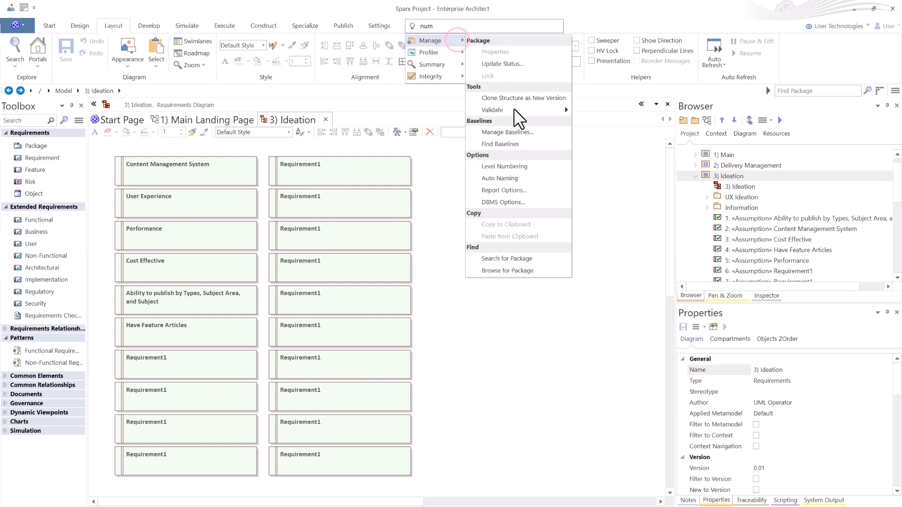
pyautogui.click(511, 166)
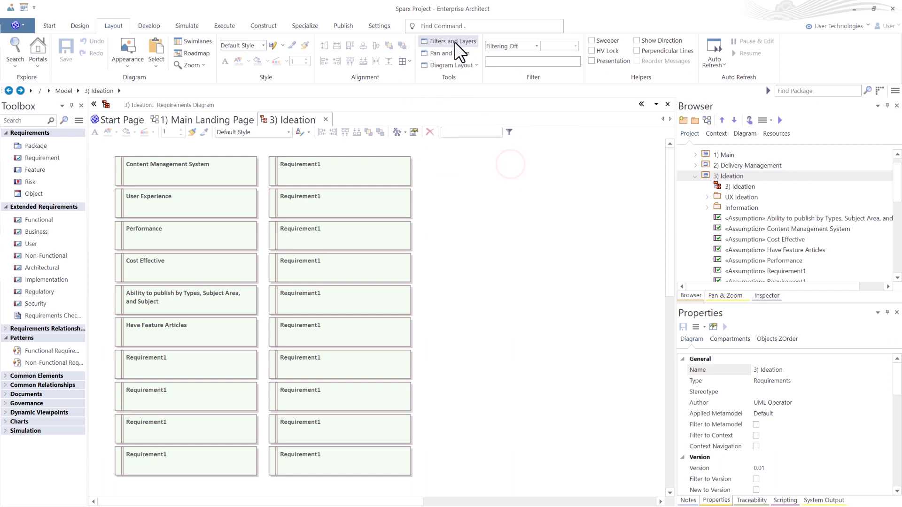
pyautogui.click(449, 25)
pyautogui.write('num')
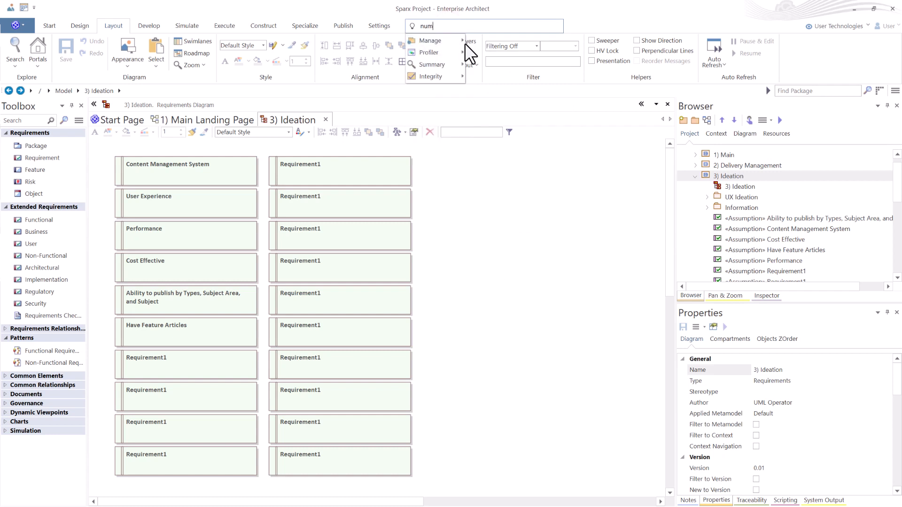
pyautogui.click(459, 40)
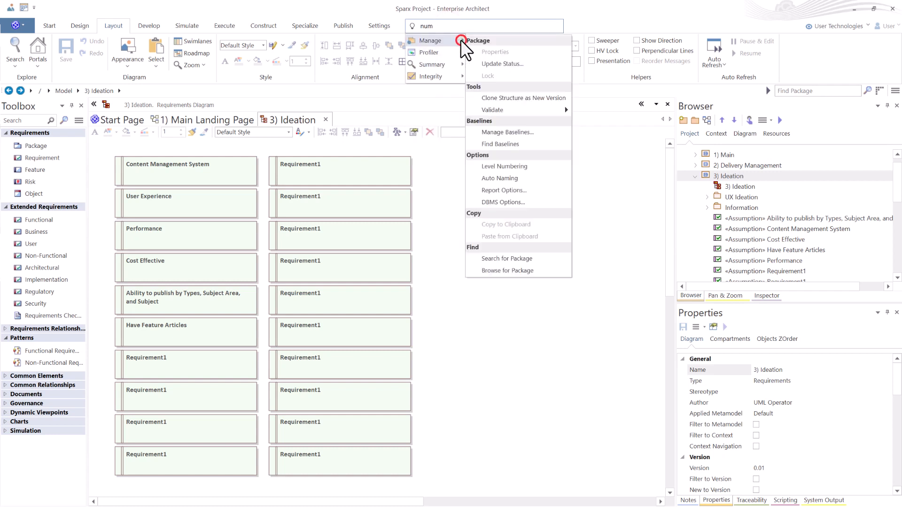
pyautogui.click(513, 166)
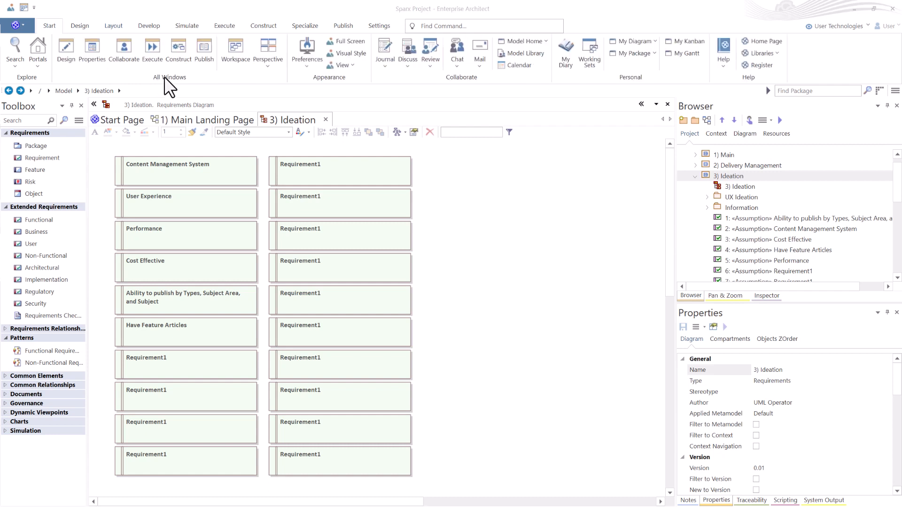
# - Locate the Level Numbering option among the package management options without changing it
pyautogui.click(81, 26)
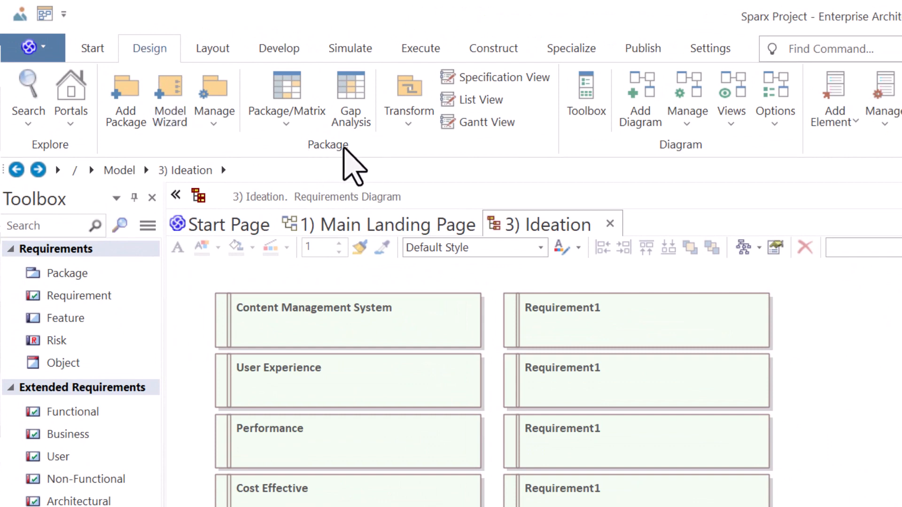
pyautogui.click(213, 123)
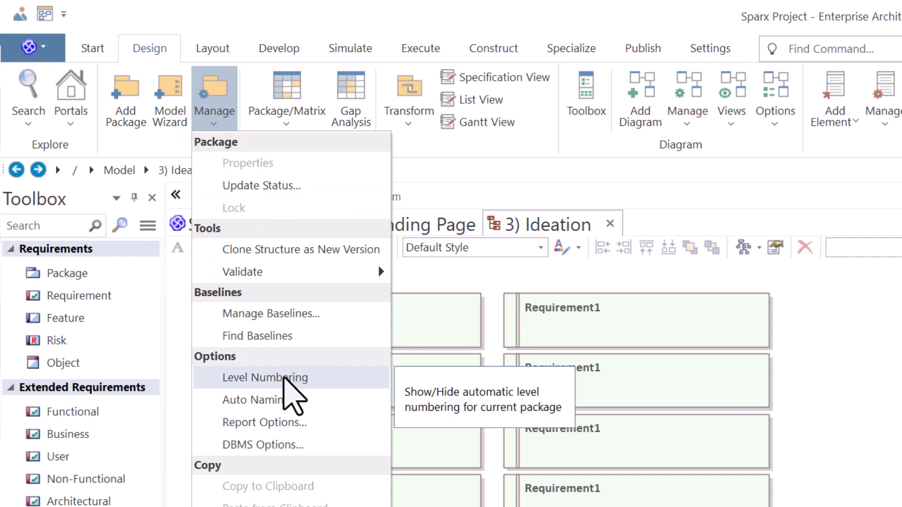
pyautogui.click(887, 337)
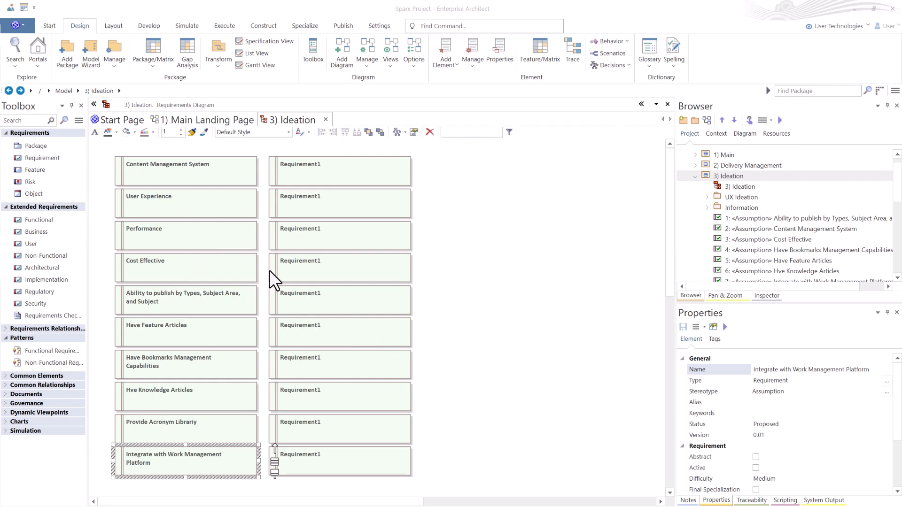
# - Move the whole Requirement1 column farther right to open a gap, and nudge Content Management System up and left
pyautogui.moveTo(435, 472); pyautogui.dragTo(562, 162)
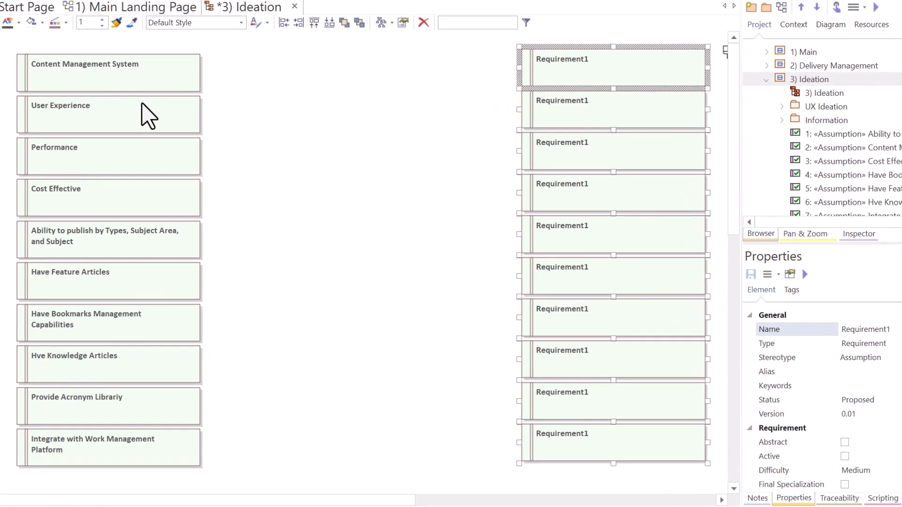
pyautogui.moveTo(129, 74); pyautogui.dragTo(119, 67)
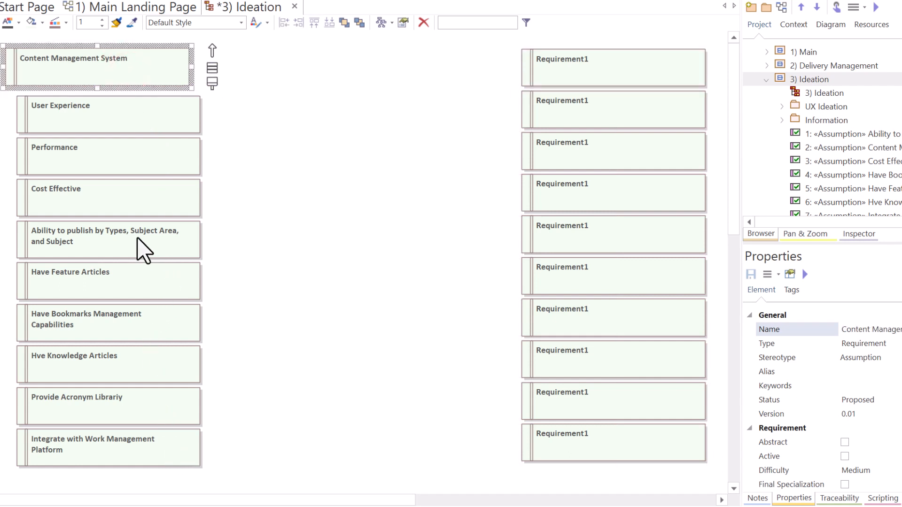
# - Place the Ability to publish requirement in the gap beside Content Management System, and shift User Experience, Performance and Cost Effective down and left
pyautogui.moveTo(126, 235); pyautogui.dragTo(371, 73)
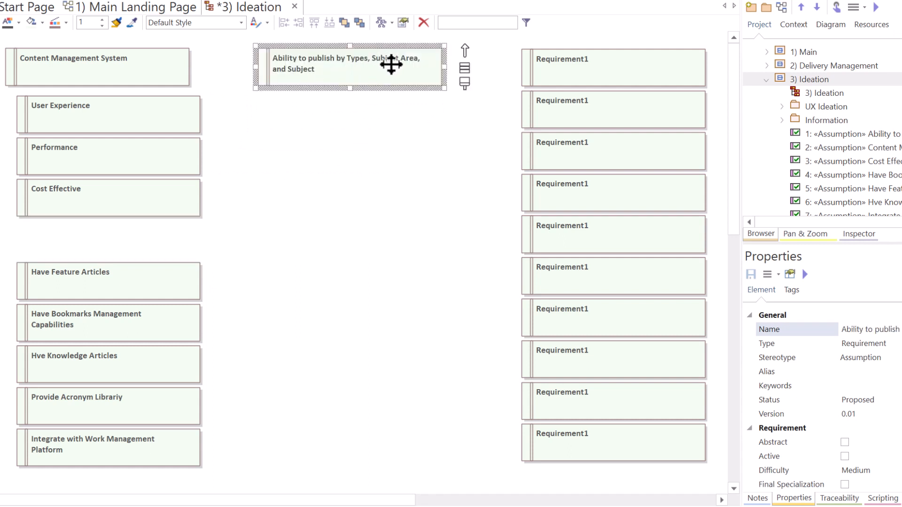
pyautogui.moveTo(203, 228); pyautogui.dragTo(115, 149)
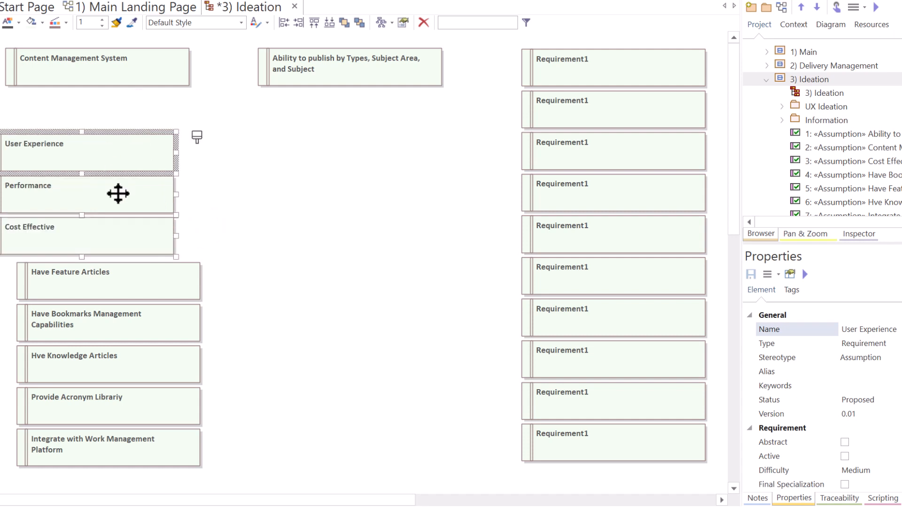
# - Stack Have Feature Articles, Have Bookmarks Management Capabilities and Hve Knowledge Articles below the Ability to publish requirement
pyautogui.click(143, 282)
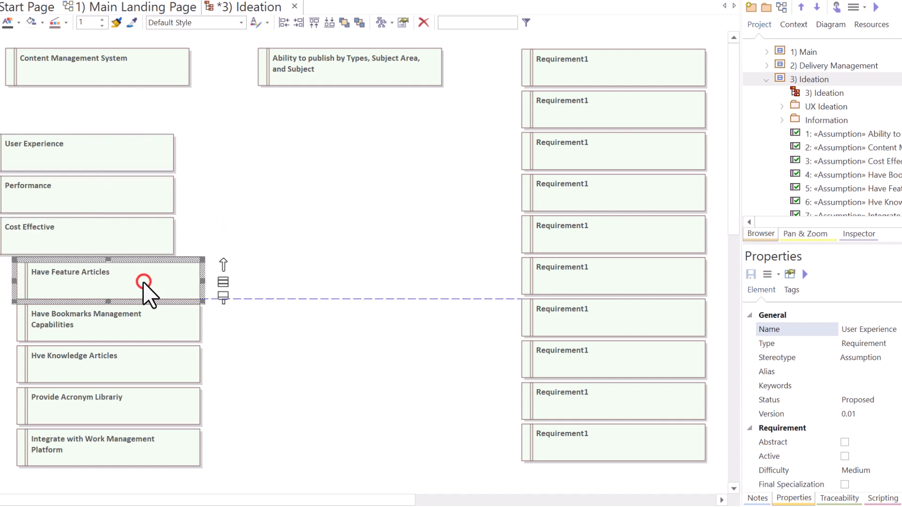
pyautogui.moveTo(144, 282); pyautogui.dragTo(389, 115)
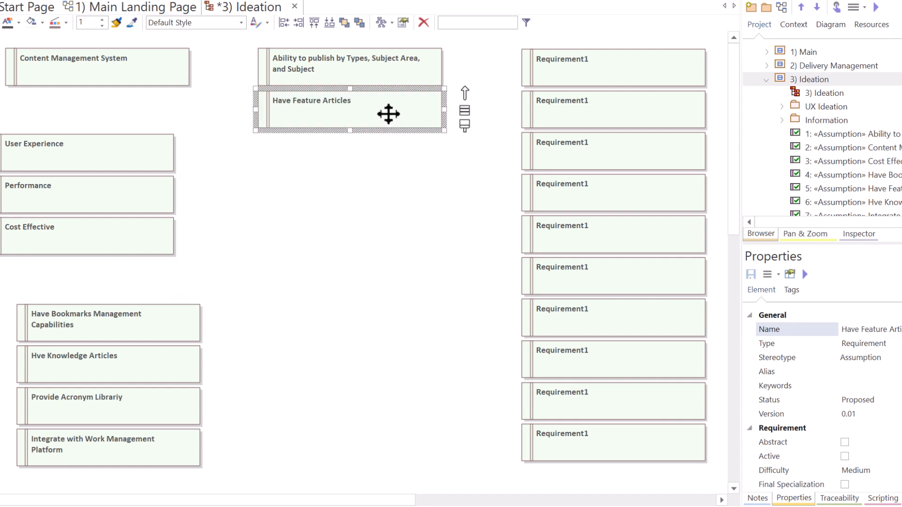
pyautogui.click(102, 57)
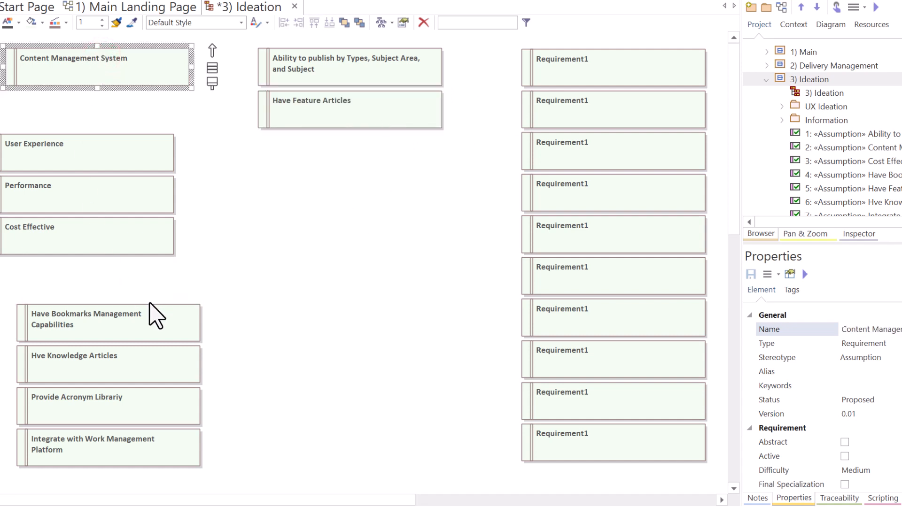
pyautogui.moveTo(140, 320); pyautogui.dragTo(387, 151)
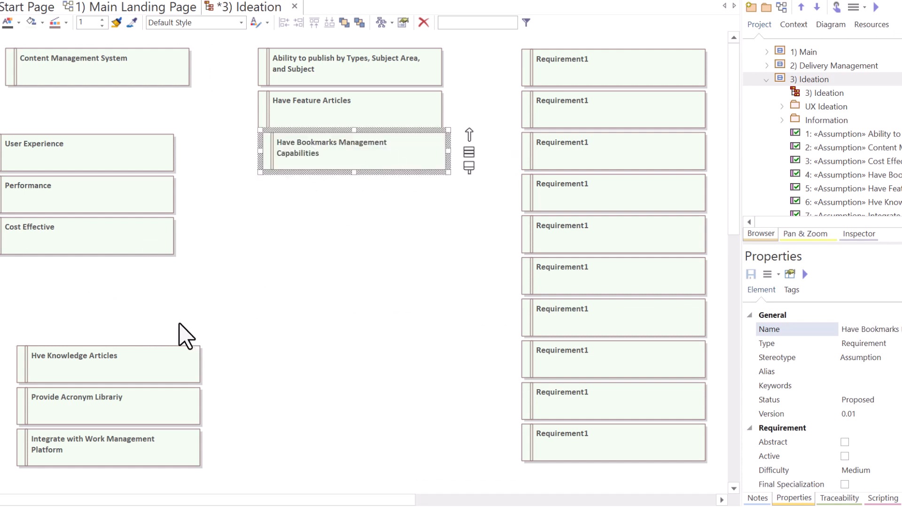
pyautogui.moveTo(127, 362); pyautogui.dragTo(365, 188)
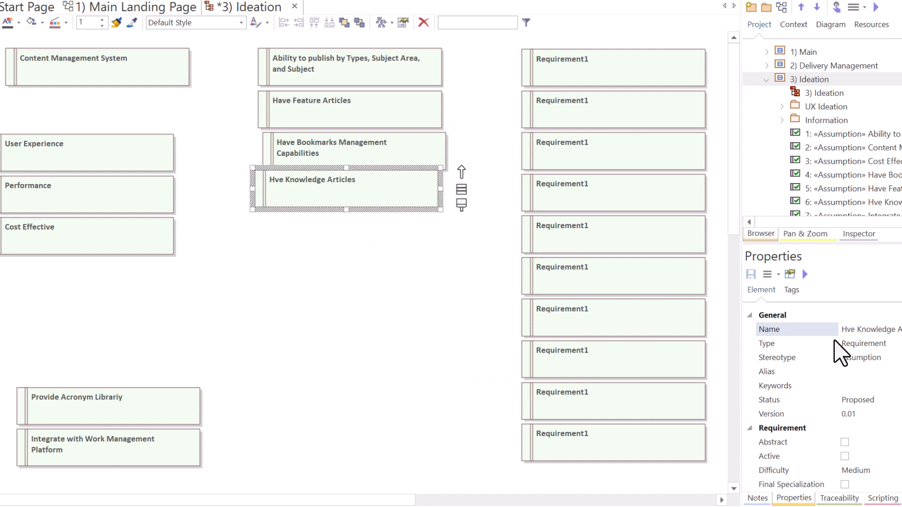
# - Correct the knowledge articles requirement's name to Have Knowledge Articles
pyautogui.click(846, 331)
pyautogui.write('a')
pyautogui.click(483, 310)
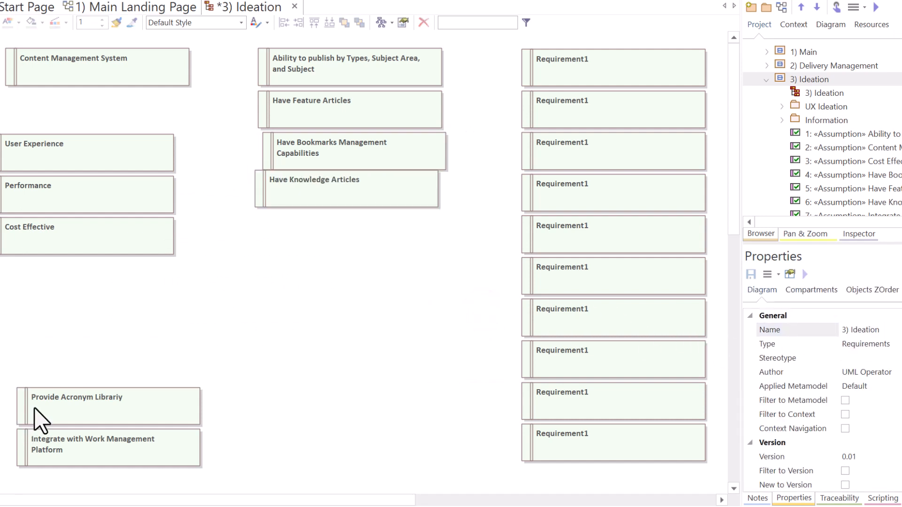
# - Add Provide Acronym Librariy below Have Knowledge Articles, and lower the User Experience group to fit Integrate with Work Management Platform beneath Content Management System
pyautogui.moveTo(55, 411); pyautogui.dragTo(302, 246)
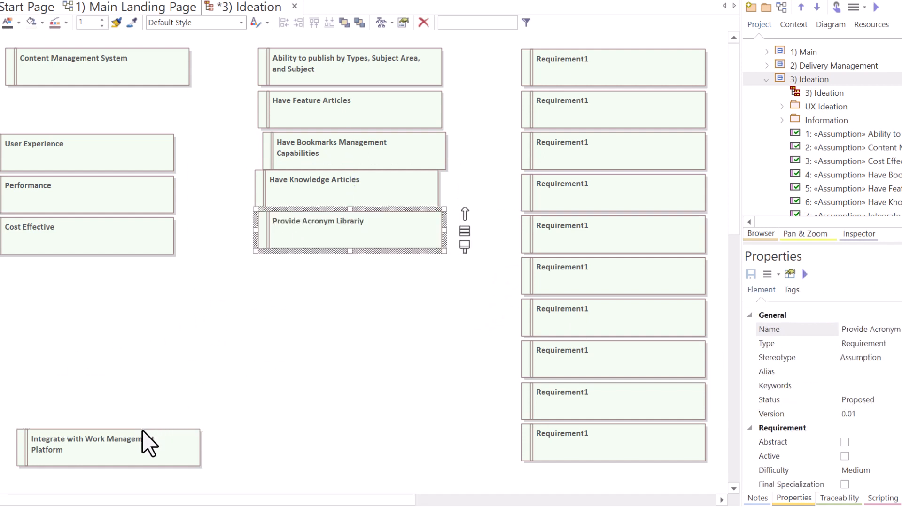
pyautogui.moveTo(127, 332); pyautogui.dragTo(80, 230)
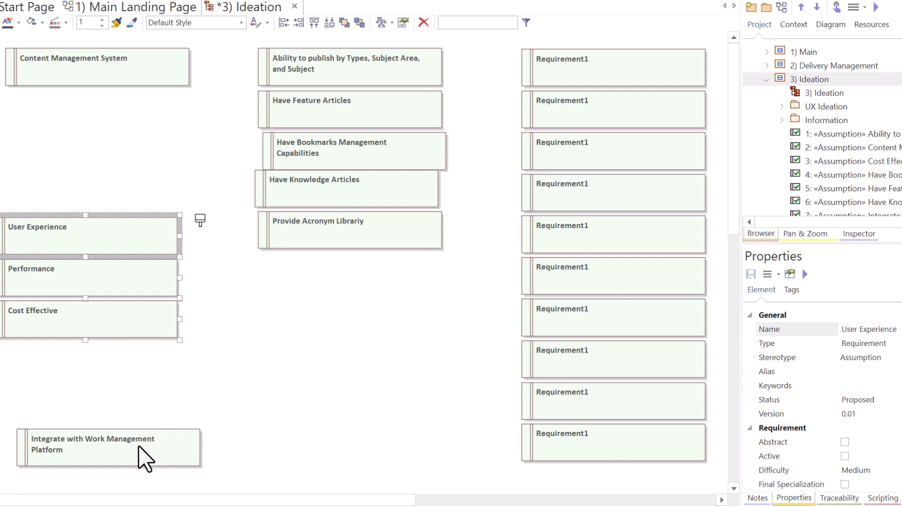
pyautogui.moveTo(135, 447); pyautogui.dragTo(121, 160)
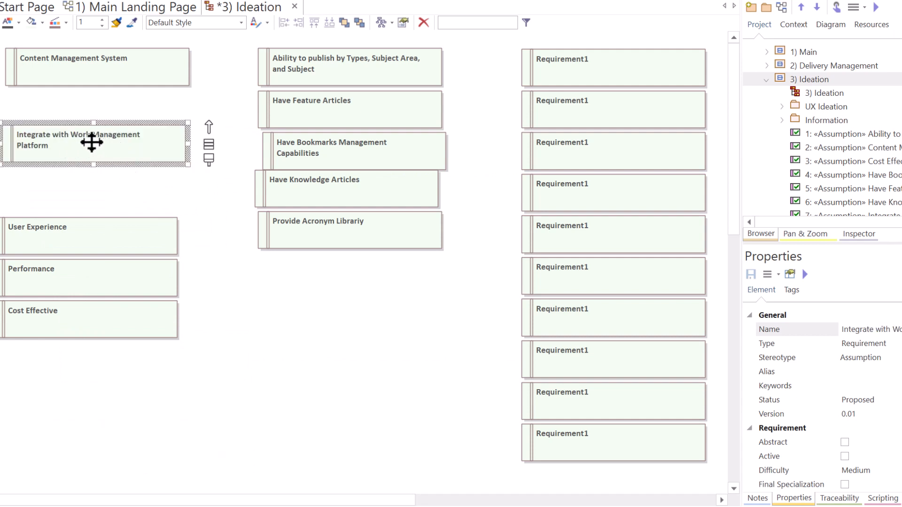
# - Move the User Experience, Performance and Cost Effective group lower, and shift Integrate with Work Management Platform down beneath Content Management System
pyautogui.moveTo(160, 397); pyautogui.dragTo(97, 275)
pyautogui.click(97, 148)
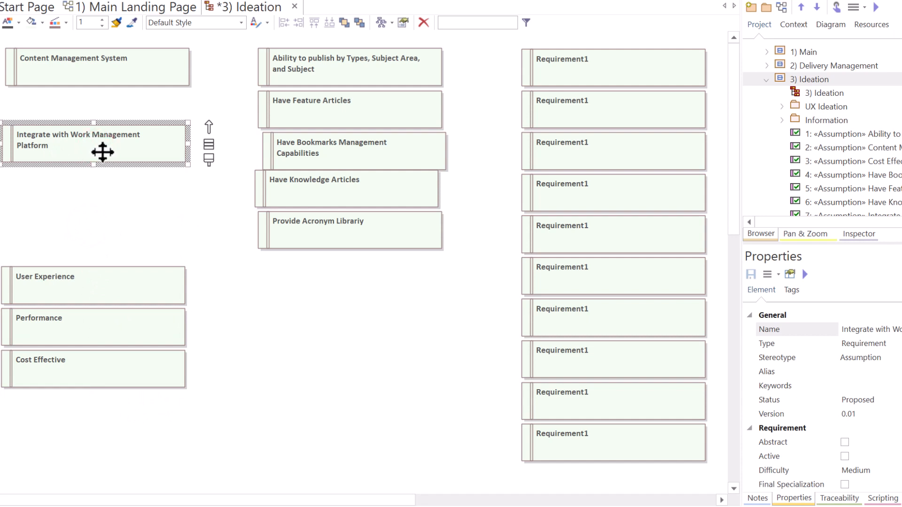
pyautogui.moveTo(122, 150); pyautogui.dragTo(123, 182)
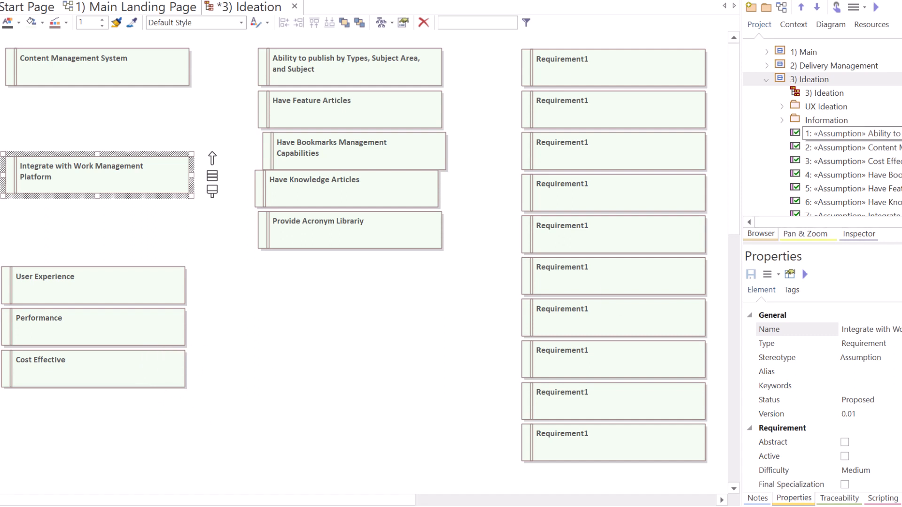
# - Open the 4) Needs Assessment diagram from its package in the model
pyautogui.click(768, 80)
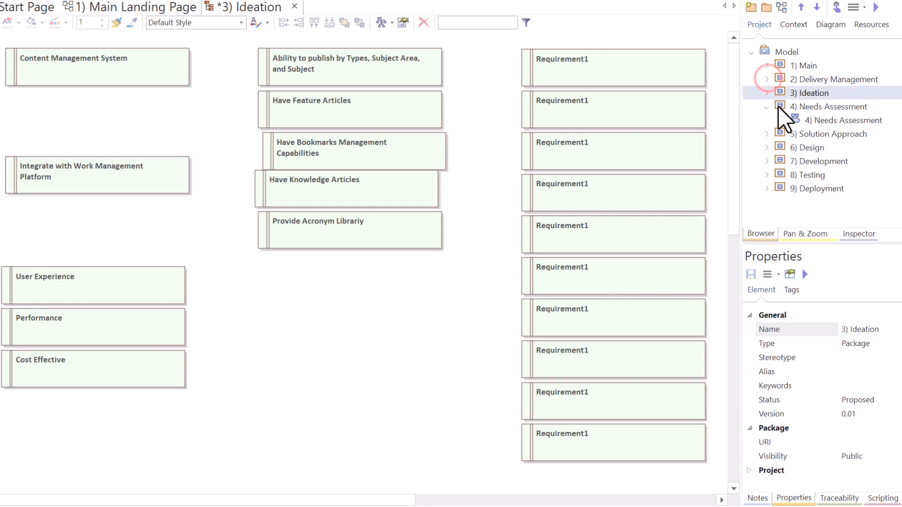
pyautogui.click(809, 120)
pyautogui.doubleClick(809, 120)
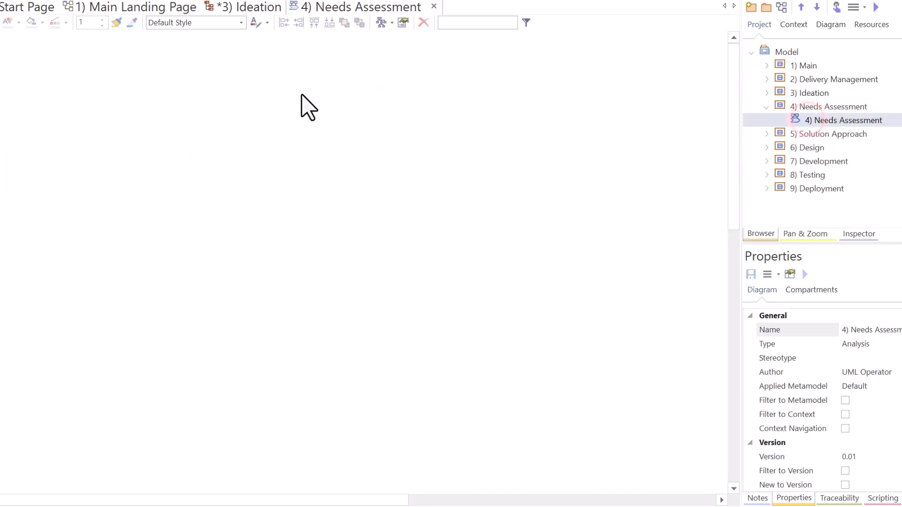
# - Return to the 3) Ideation diagram and open the UX Ideation Simple diagram from the UX Ideation package
pyautogui.click(258, 6)
pyautogui.click(767, 93)
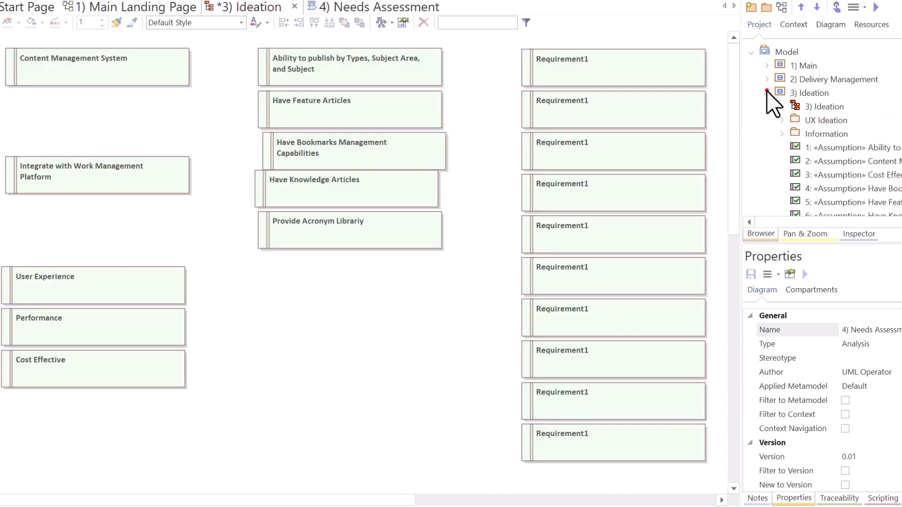
pyautogui.click(801, 80)
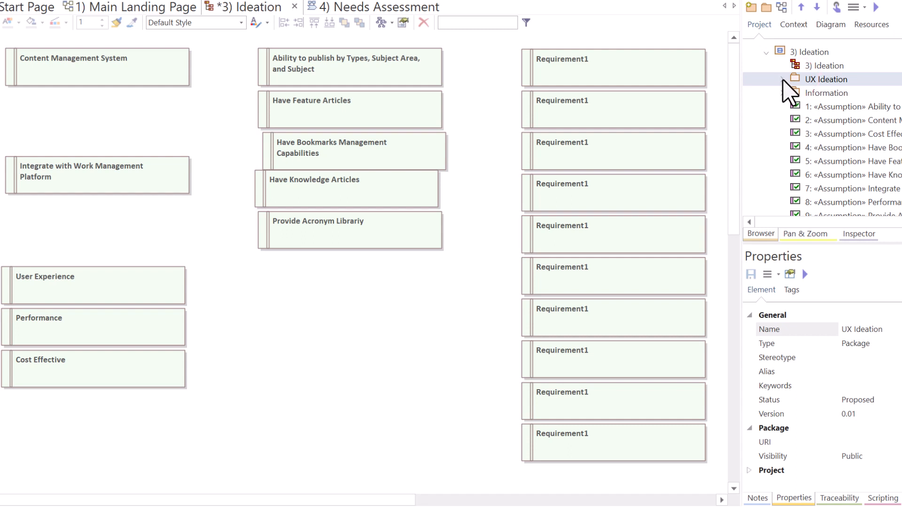
pyautogui.click(782, 79)
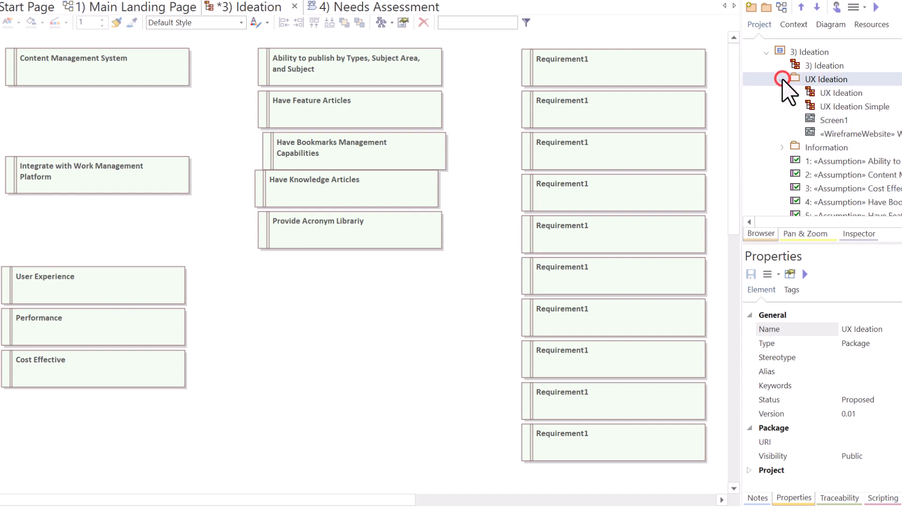
pyautogui.doubleClick(849, 106)
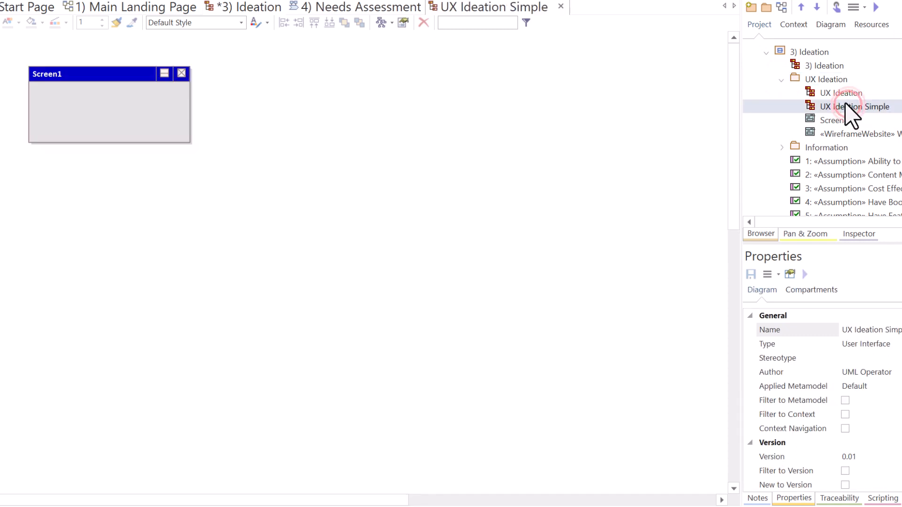
# - Close the 4) Needs Assessment diagram, return to the 3) Ideation diagram and save it
pyautogui.click(351, 6)
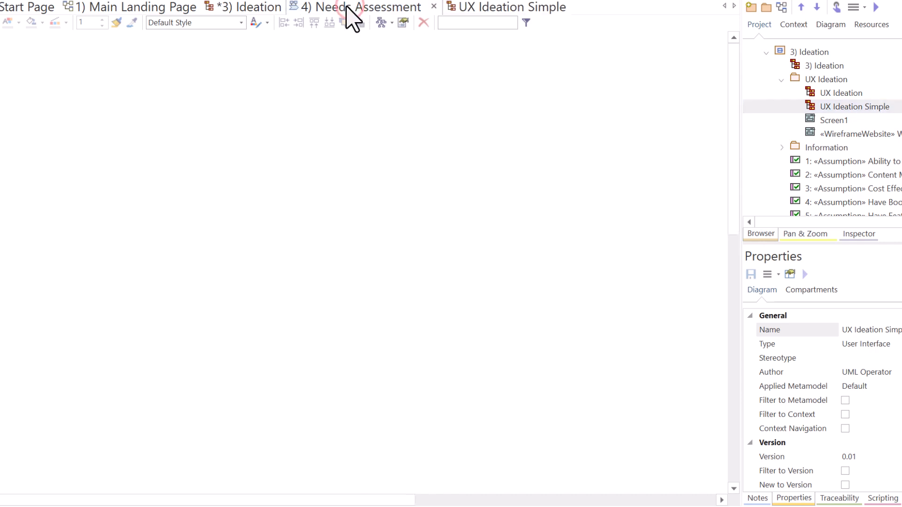
pyautogui.click(433, 6)
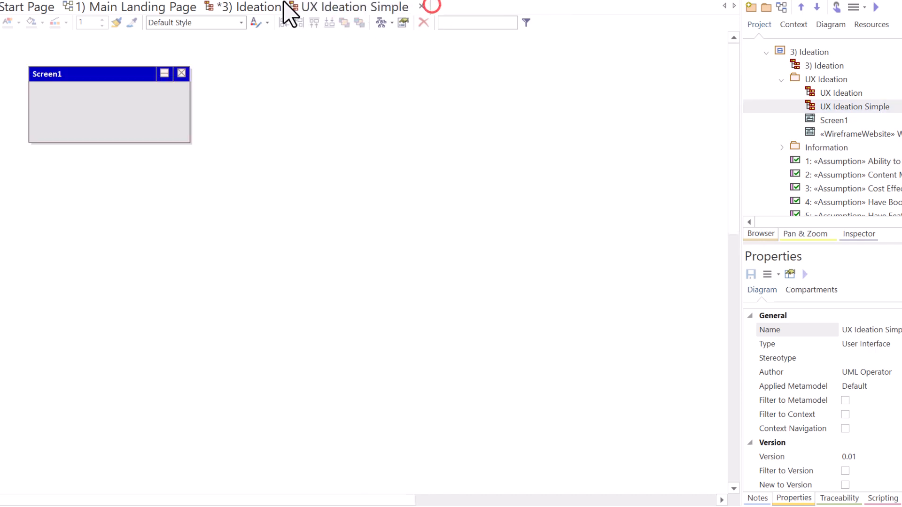
pyautogui.click(258, 7)
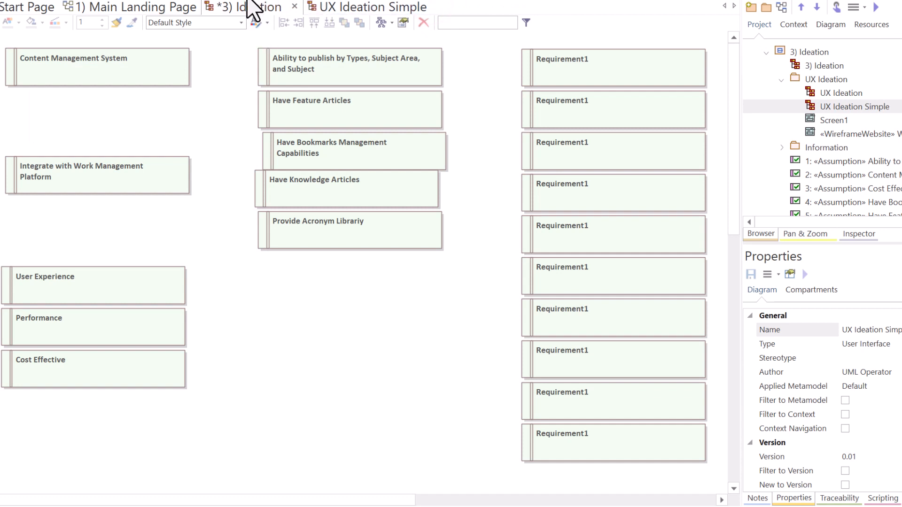
pyautogui.hotkey('ctrl', 's')
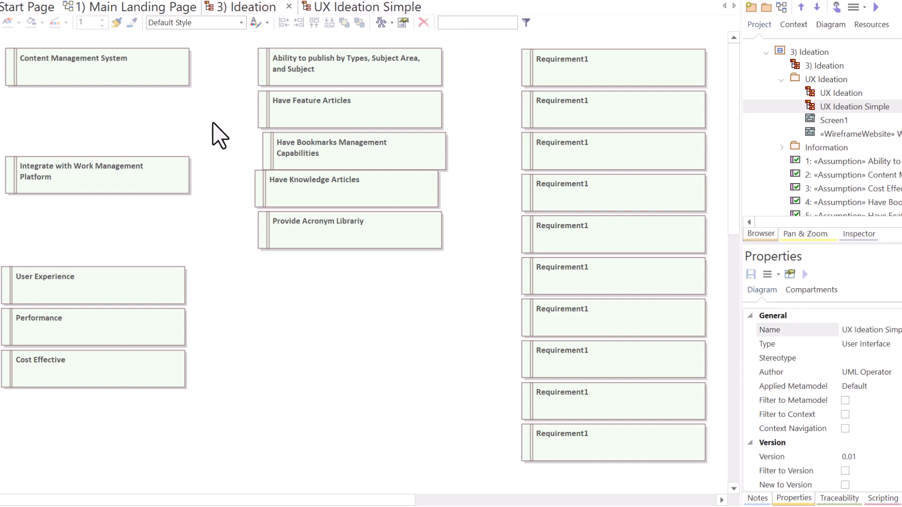
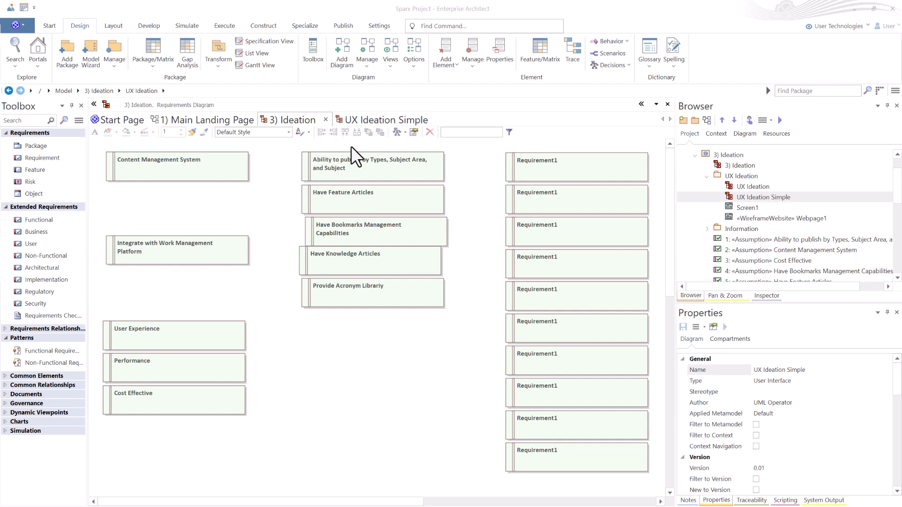
pyautogui.click(371, 123)
pyautogui.click(296, 121)
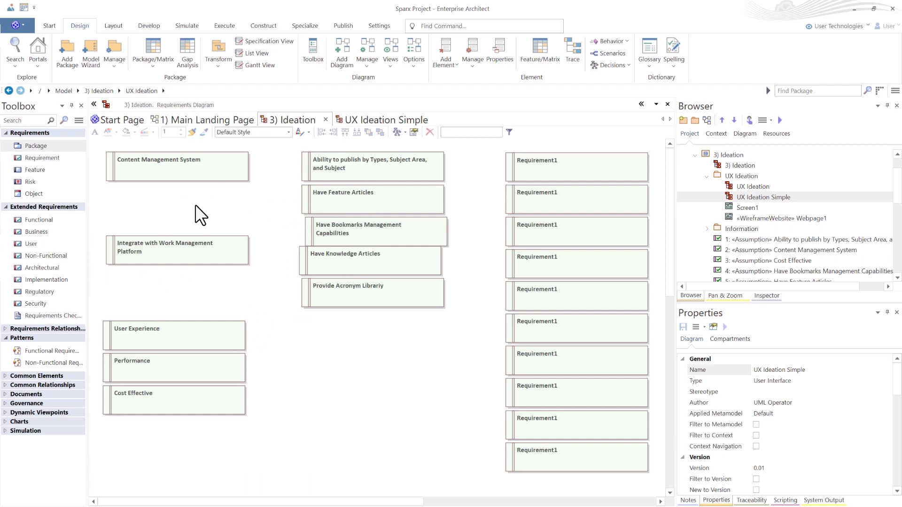
# - Try to link the Ability to publish by Types, Subject Area, and Subject requirement to Content Management System with a Trace connector
pyautogui.click(203, 163)
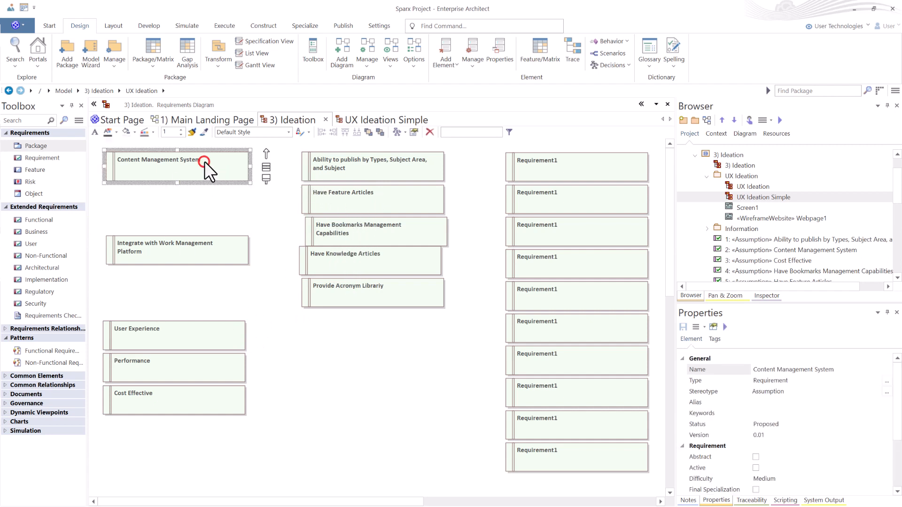
pyautogui.click(338, 168)
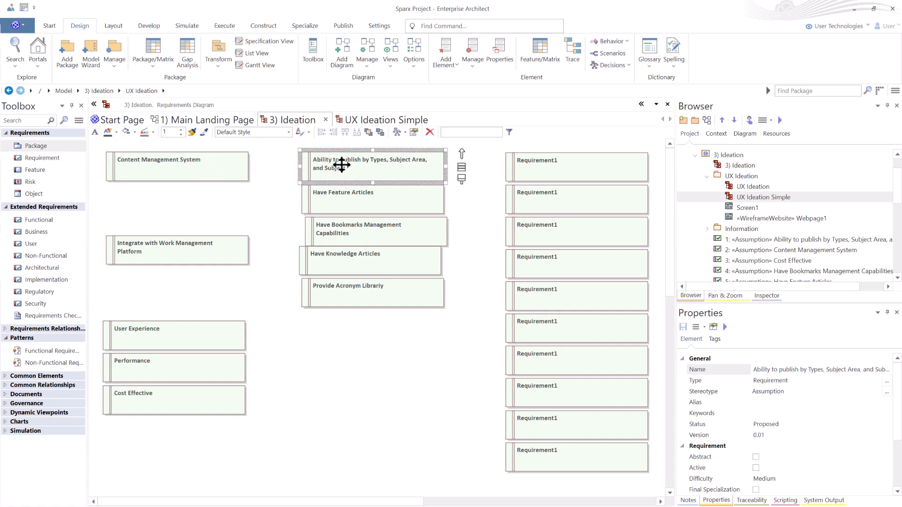
pyautogui.click(5, 329)
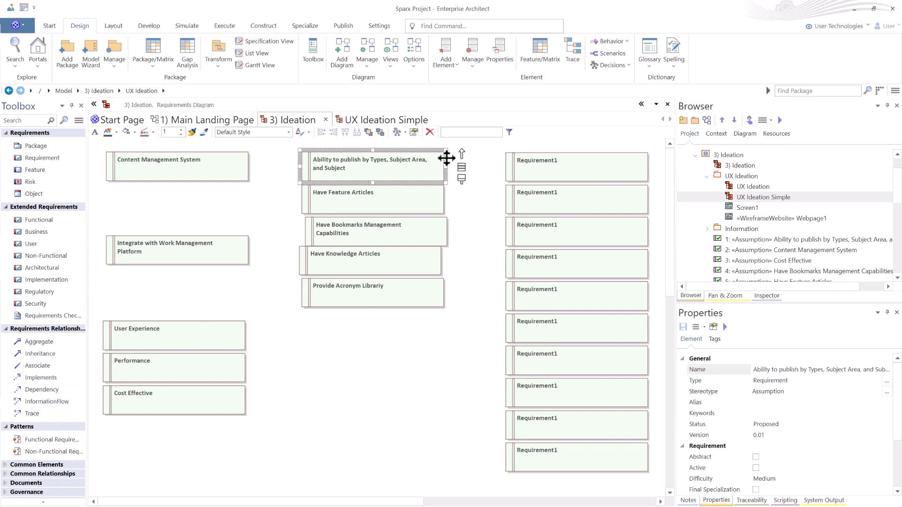
pyautogui.moveTo(462, 155); pyautogui.dragTo(223, 173)
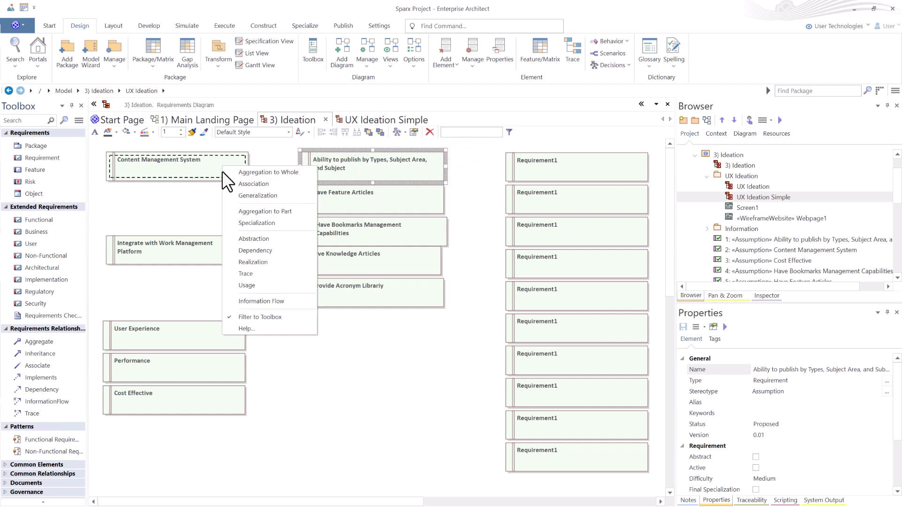
pyautogui.click(244, 274)
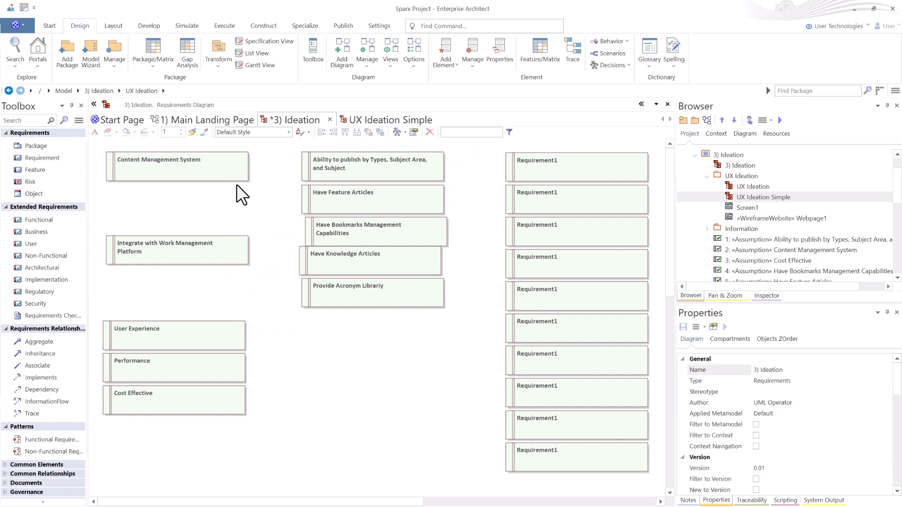
# - Try a Realization connector from Content Management System to the Ability to publish requirement, and delete it
pyautogui.click(202, 162)
pyautogui.moveTo(266, 154); pyautogui.dragTo(322, 165)
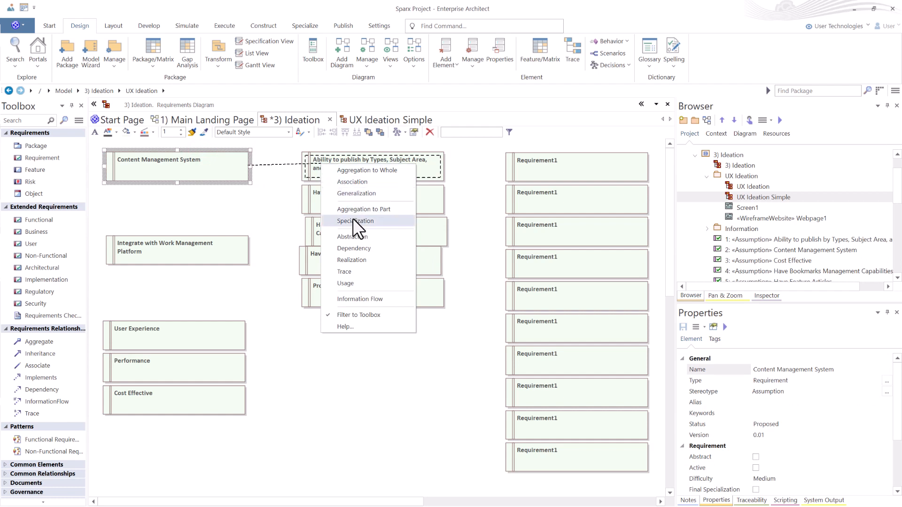
pyautogui.click(356, 261)
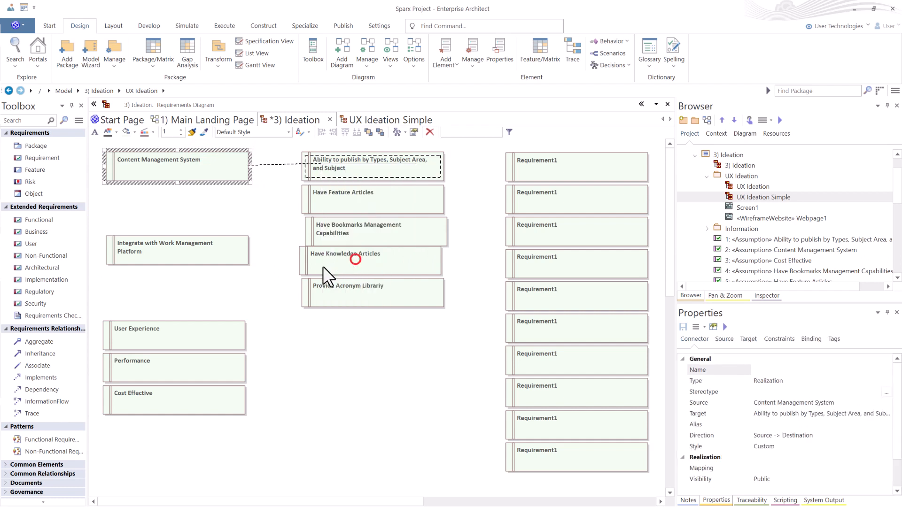
pyautogui.click(272, 237)
pyautogui.click(280, 167)
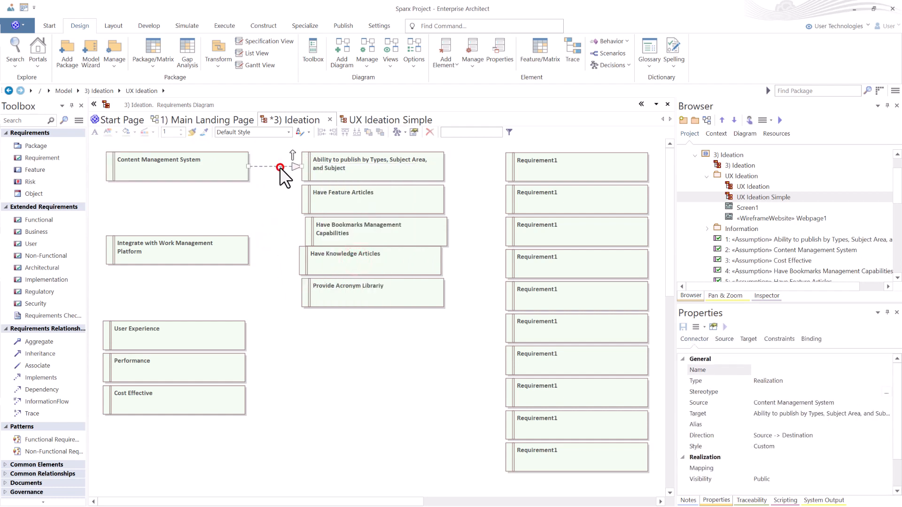
pyautogui.press('Delete')
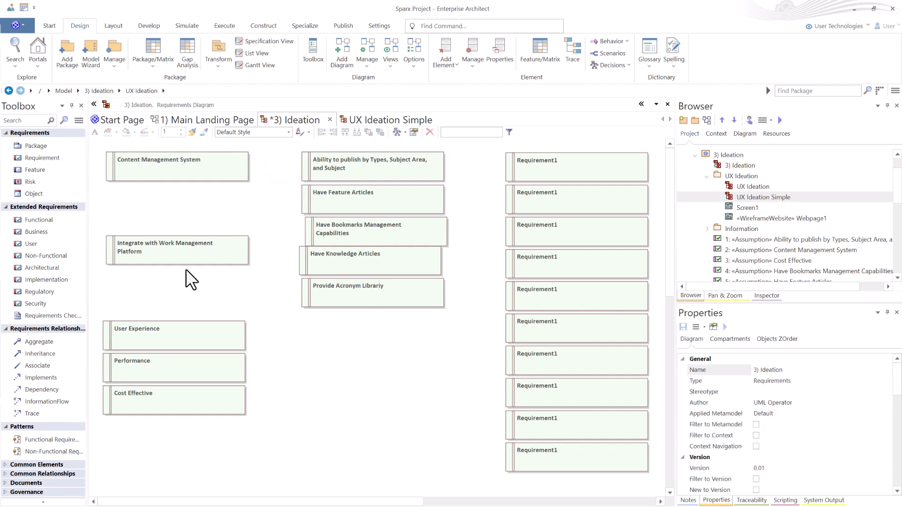
# - Link the Ability to publish requirement and Content Management System with an Aggregation to Part connector
pyautogui.click(47, 343)
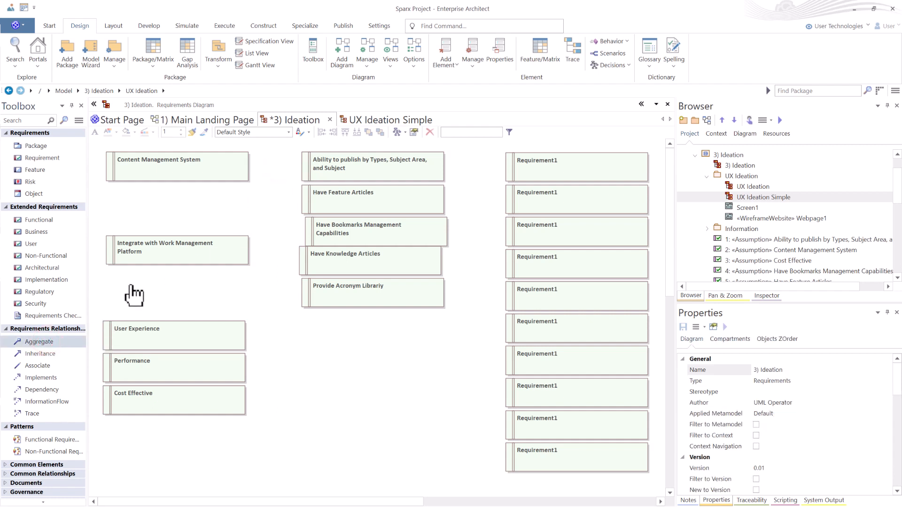
pyautogui.moveTo(302, 177); pyautogui.dragTo(223, 165)
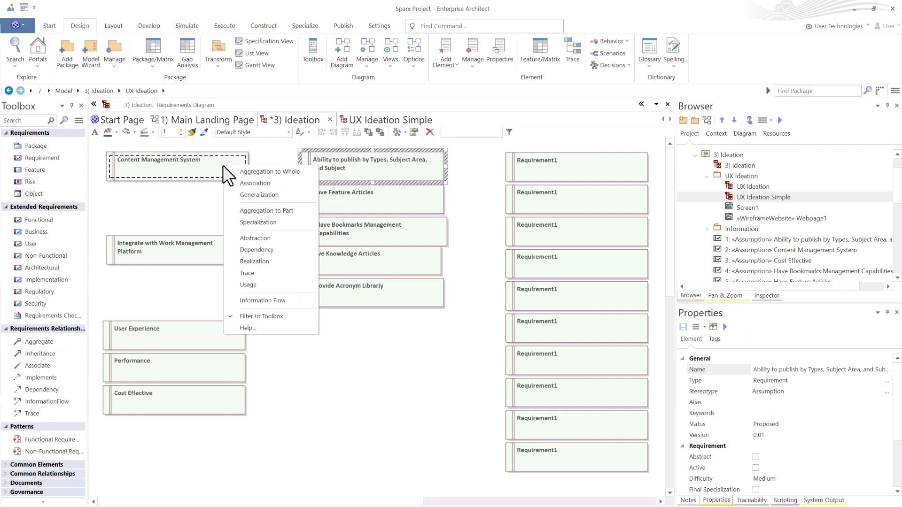
pyautogui.click(266, 210)
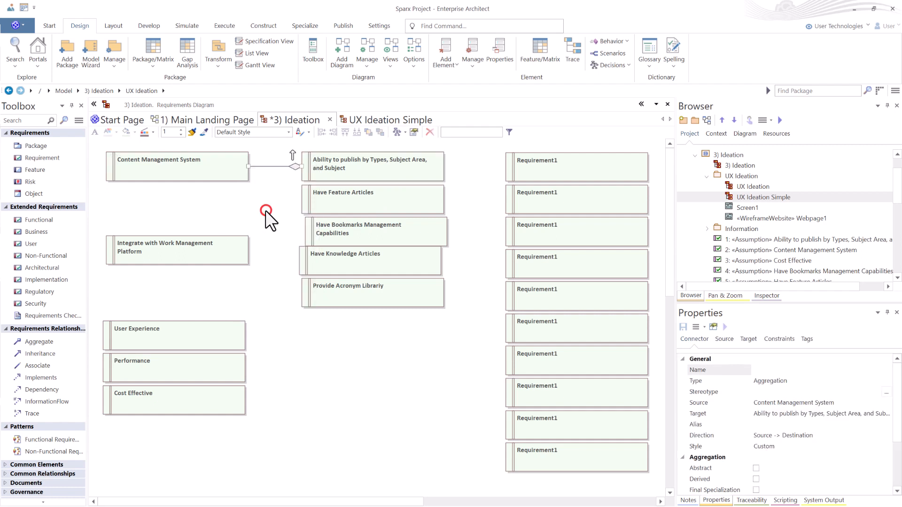
# - Show the traceability of the Content Management System requirement to examine its relationships
pyautogui.click(385, 161)
pyautogui.click(213, 162)
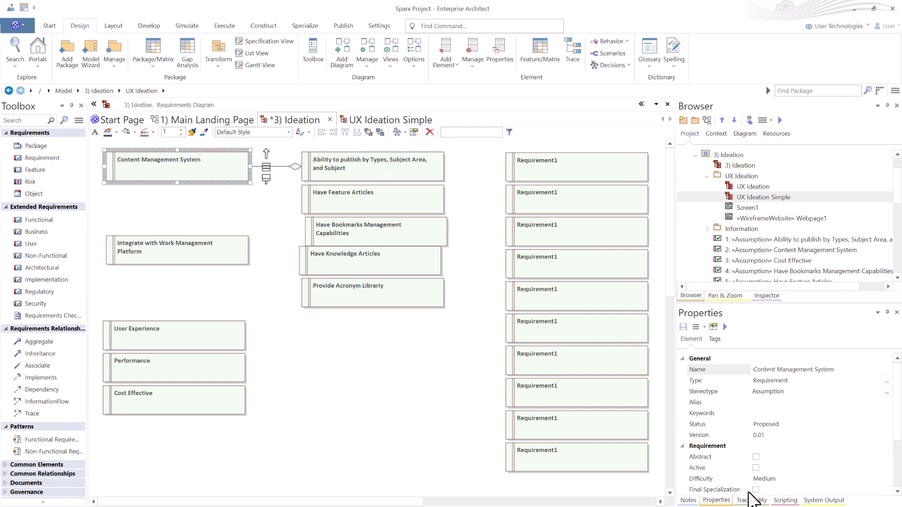
pyautogui.click(751, 500)
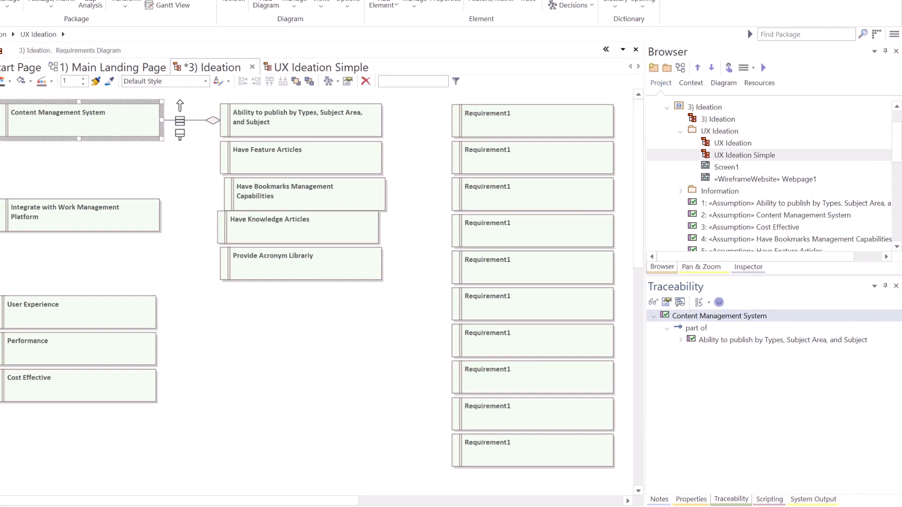
# - Open the Trace view from the Design windows for the Content Management System requirement
pyautogui.click(51, 26)
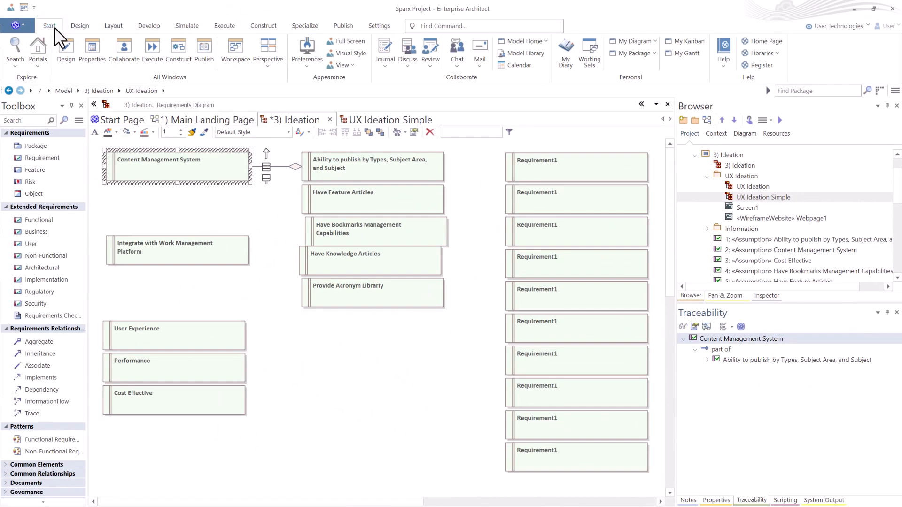
pyautogui.click(66, 48)
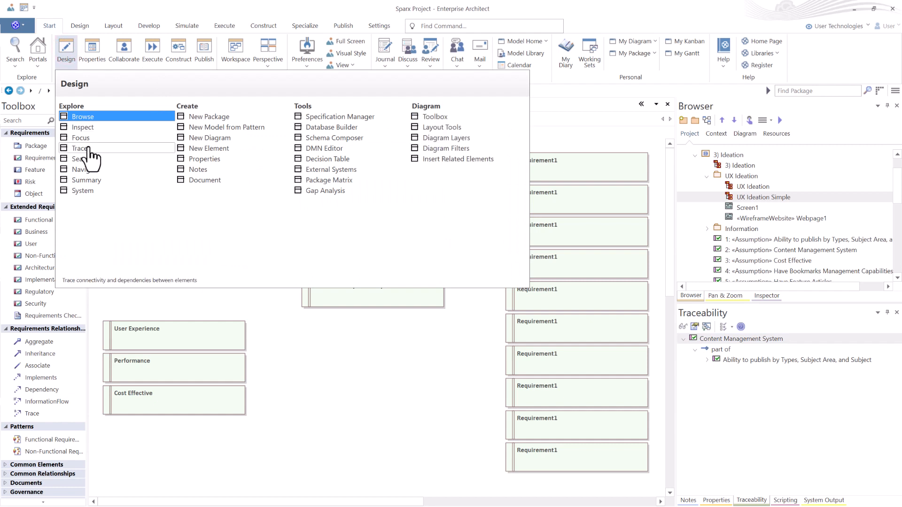
pyautogui.click(87, 149)
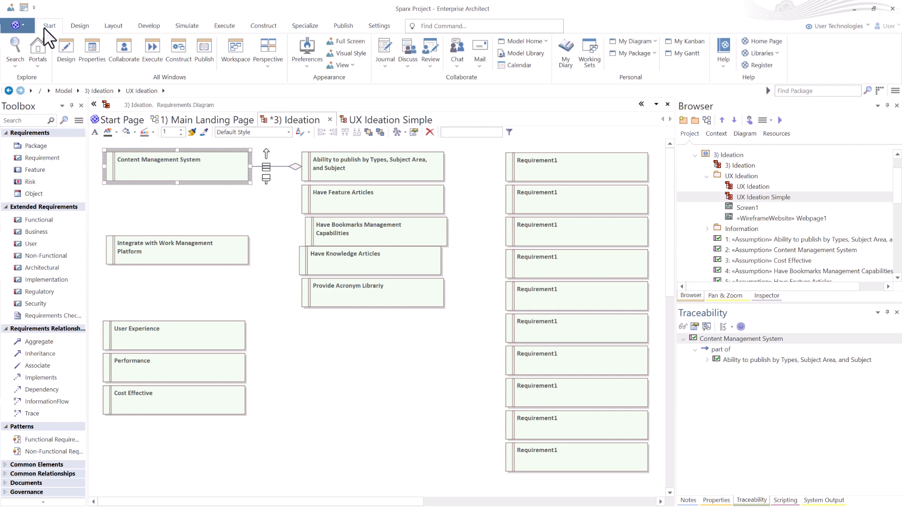
pyautogui.click(66, 51)
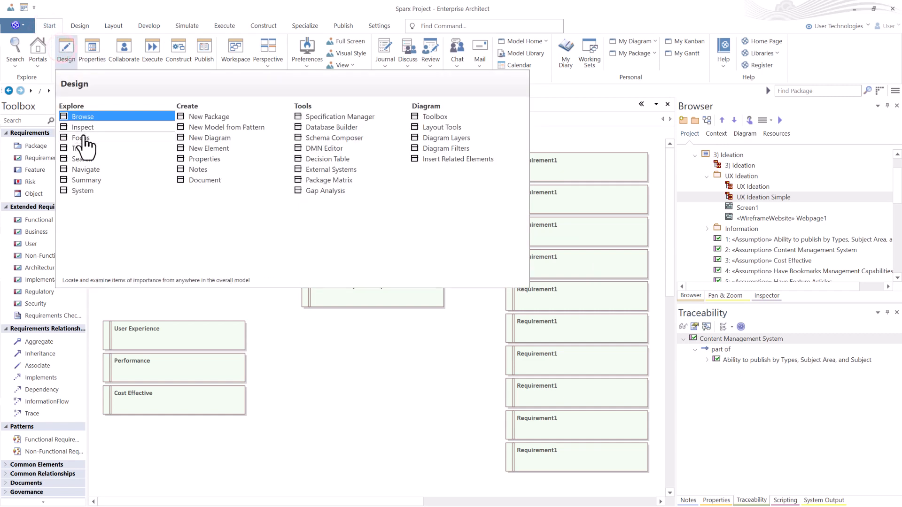
pyautogui.click(85, 149)
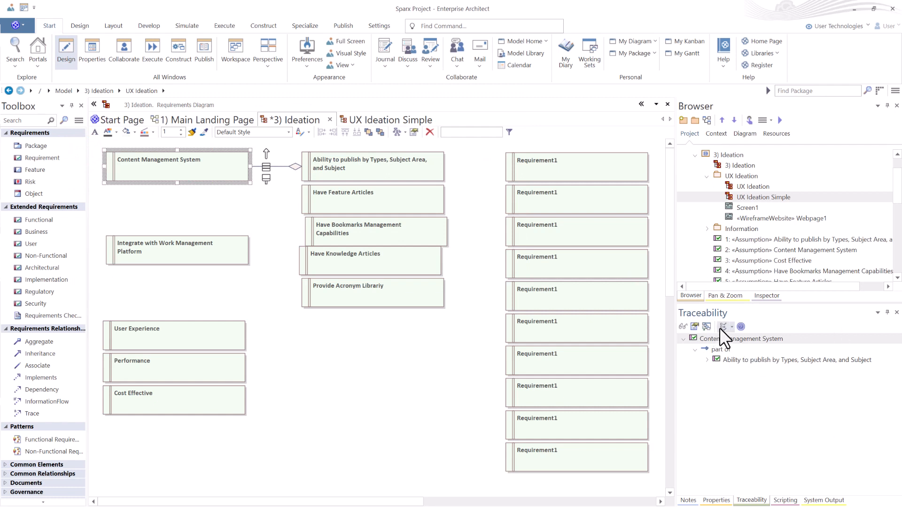
# - Delete the aggregation connector between Content Management System and the Ability to publish requirement
pyautogui.click(213, 205)
pyautogui.click(207, 171)
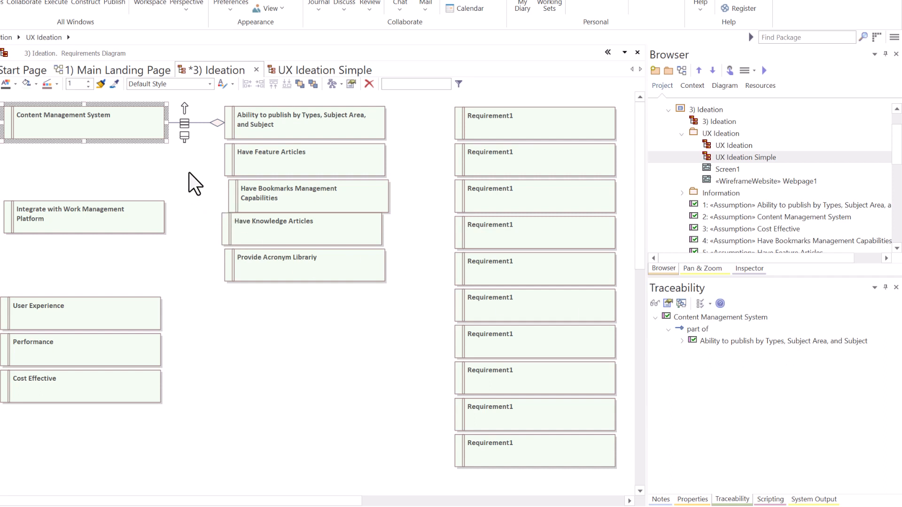
pyautogui.click(202, 123)
pyautogui.press('Delete')
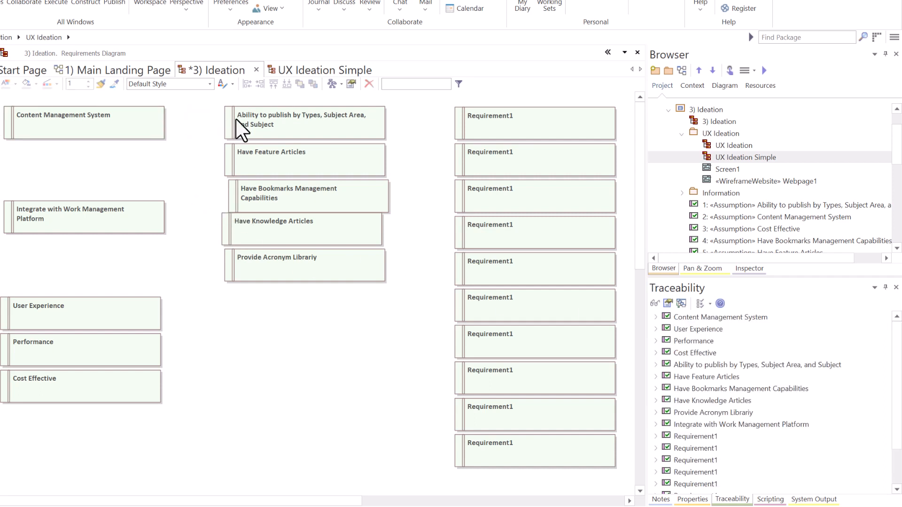
# - Link Content Management System to the Ability to publish requirement with an Aggregation to Part connector and shift the connector slightly upward
pyautogui.click(123, 123)
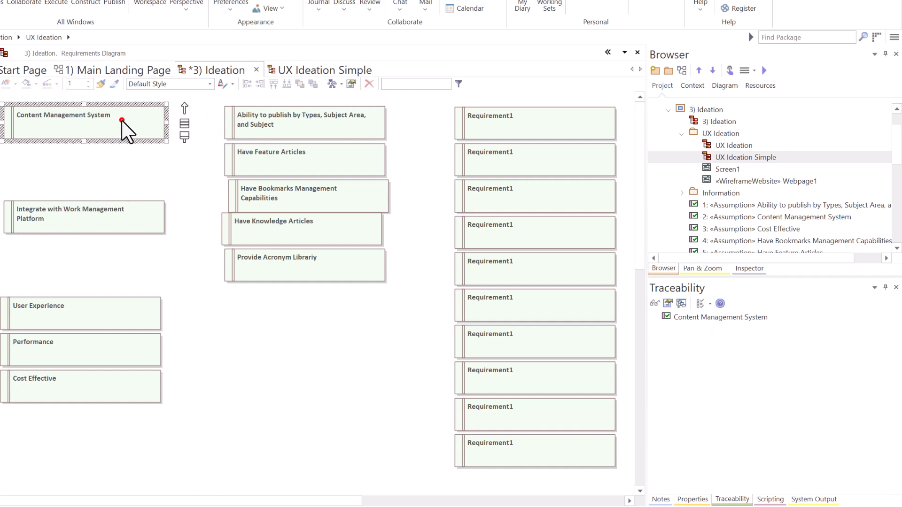
pyautogui.moveTo(218, 121); pyautogui.dragTo(229, 117)
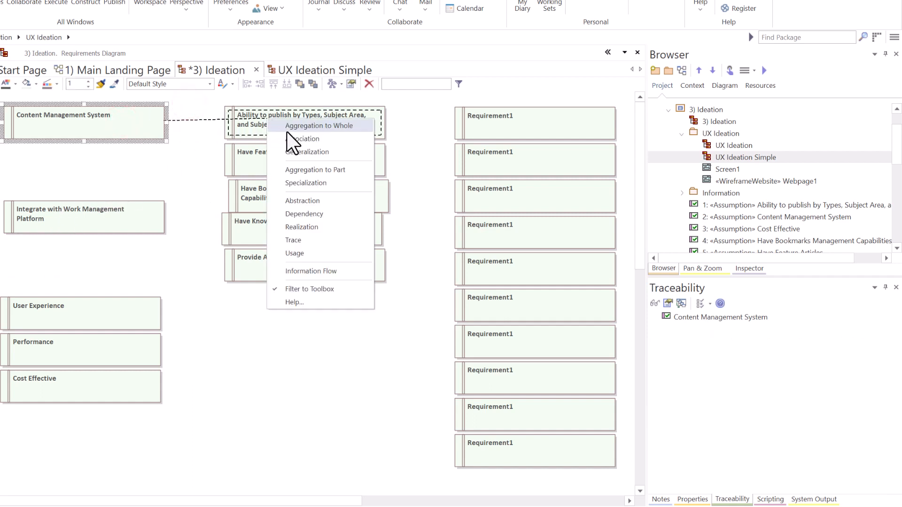
pyautogui.click(313, 169)
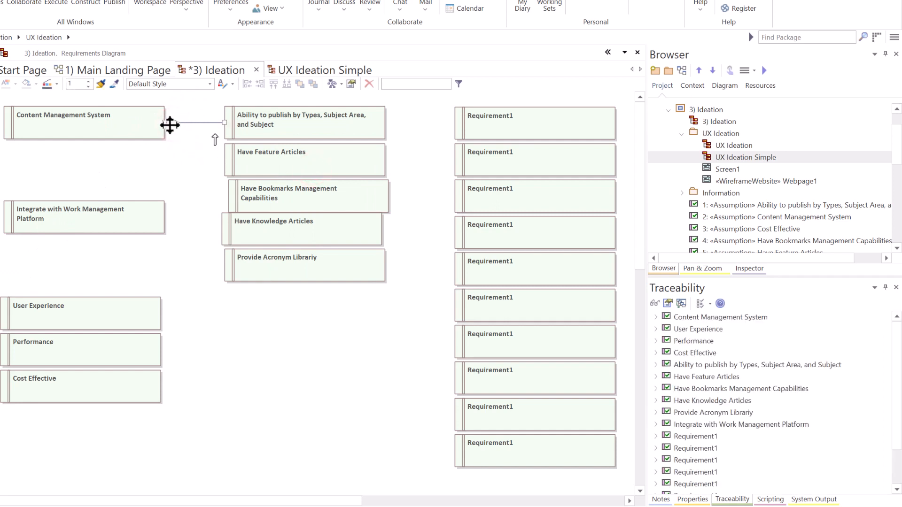
pyautogui.click(123, 117)
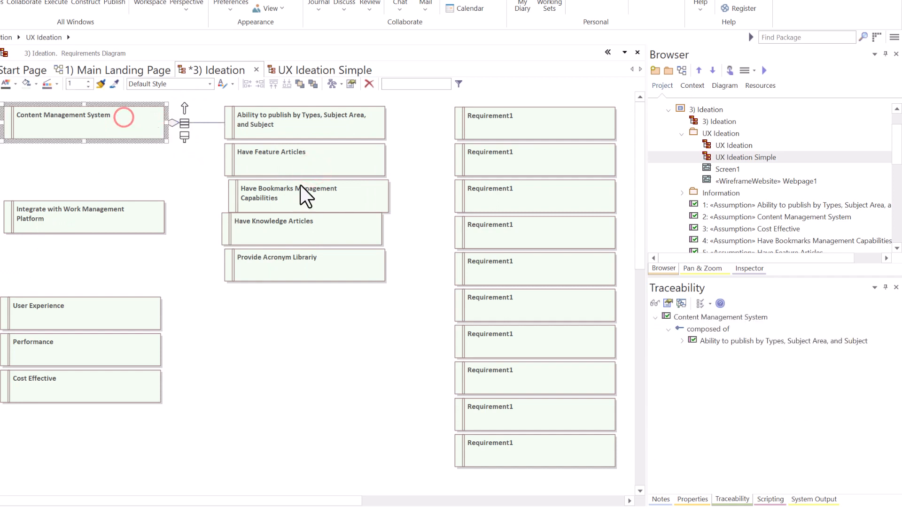
pyautogui.click(690, 318)
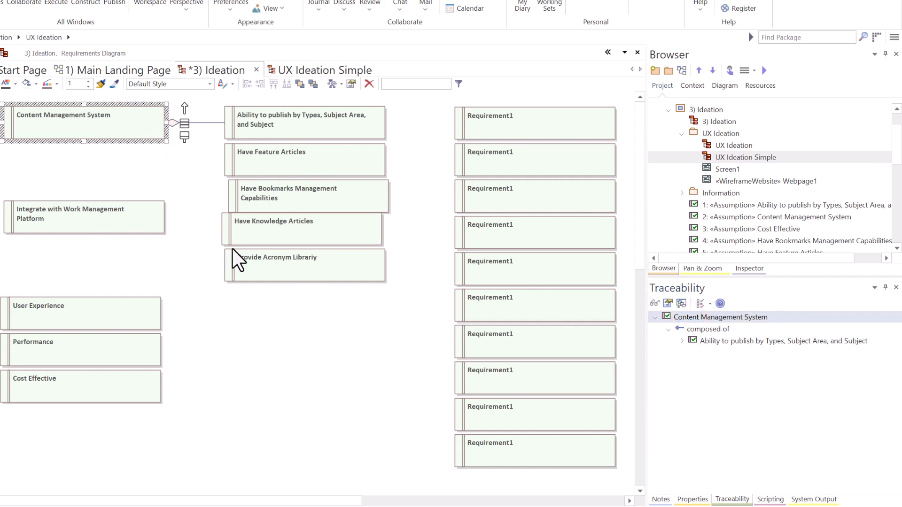
pyautogui.click(206, 120)
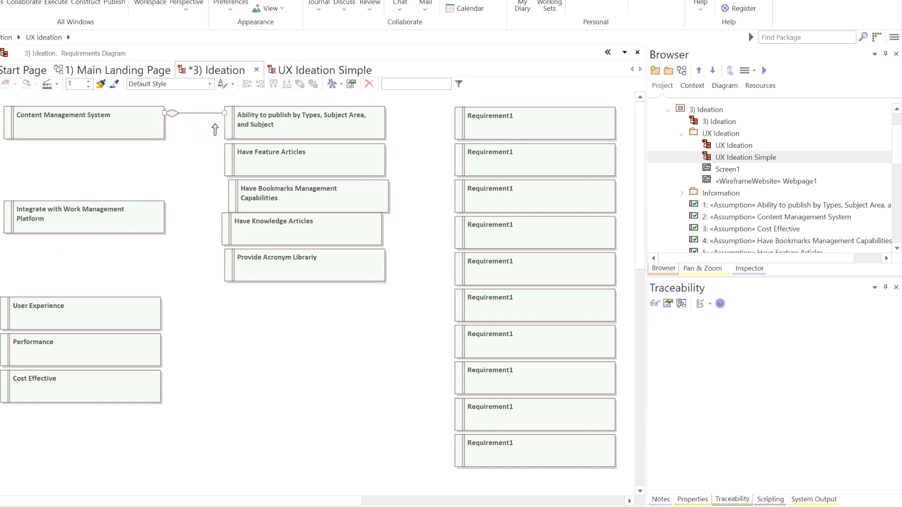
# - Add a Realization connector from Content Management System to the Ability to publish requirement and show its effect in the traceability
pyautogui.click(113, 128)
pyautogui.moveTo(184, 106); pyautogui.dragTo(247, 128)
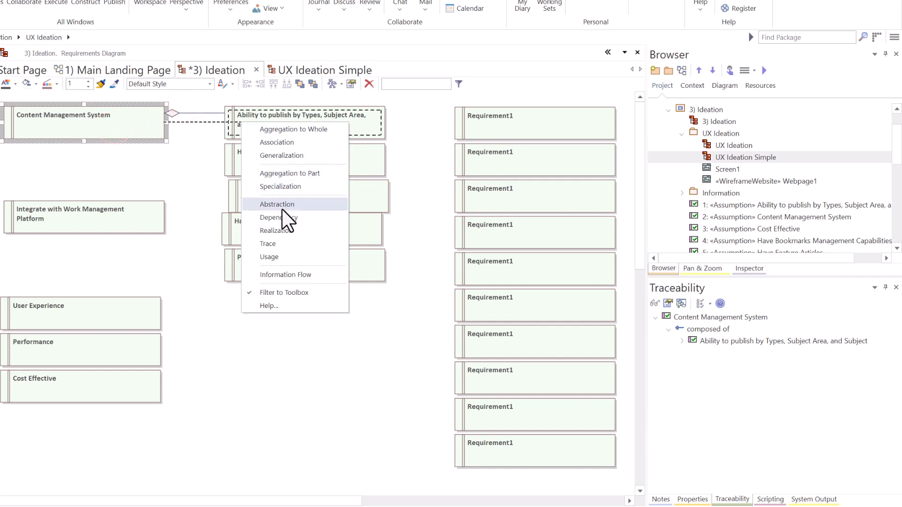
pyautogui.click(282, 229)
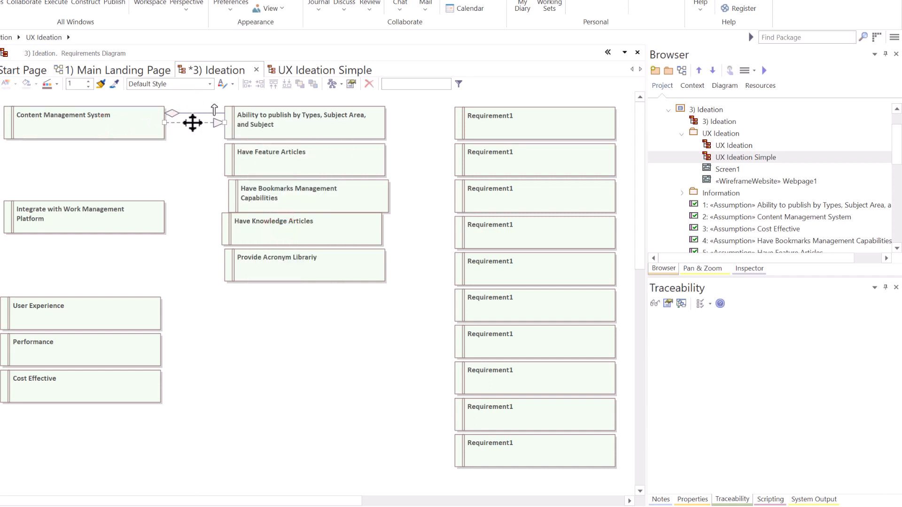
pyautogui.moveTo(191, 122); pyautogui.dragTo(191, 128)
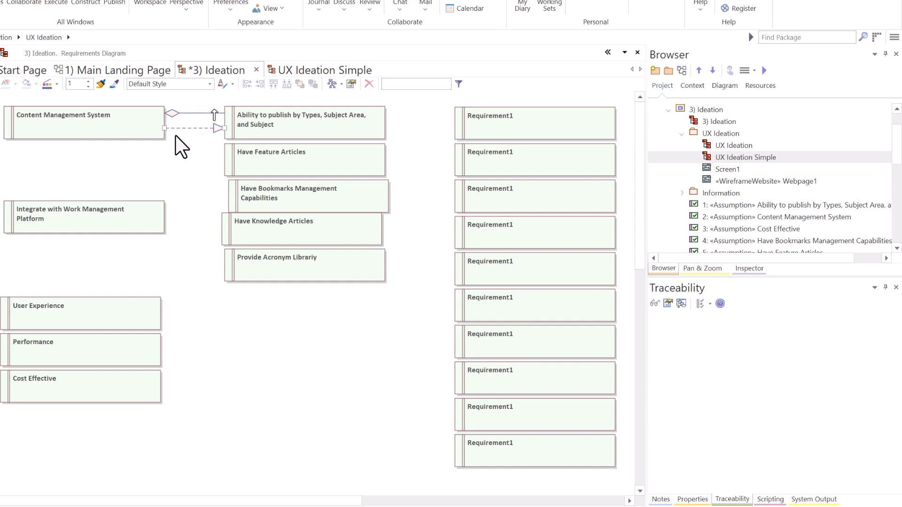
pyautogui.click(133, 125)
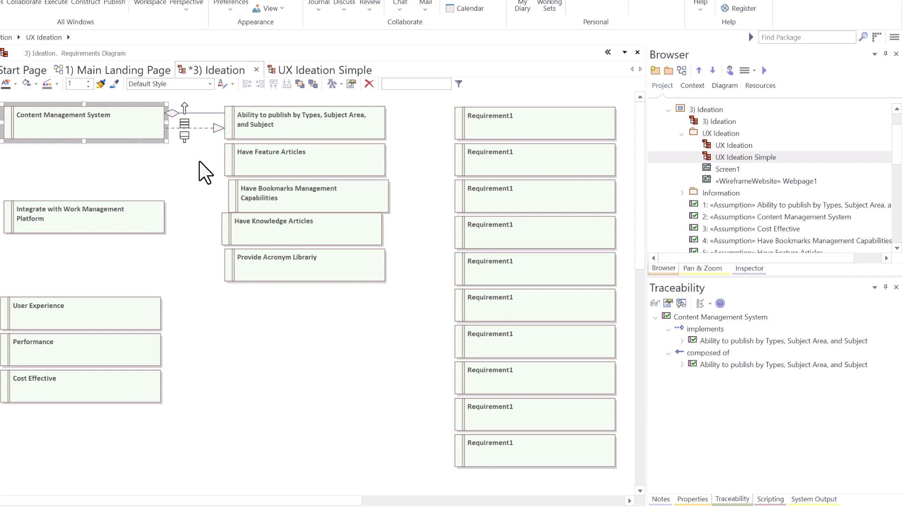
# - Delete the Realization connector between Content Management System and the Ability to publish requirement
pyautogui.click(200, 128)
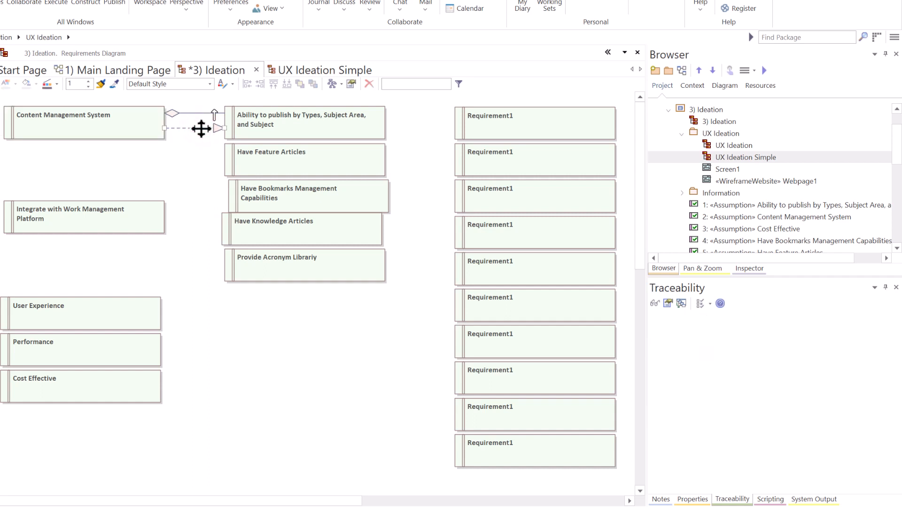
pyautogui.press('Delete')
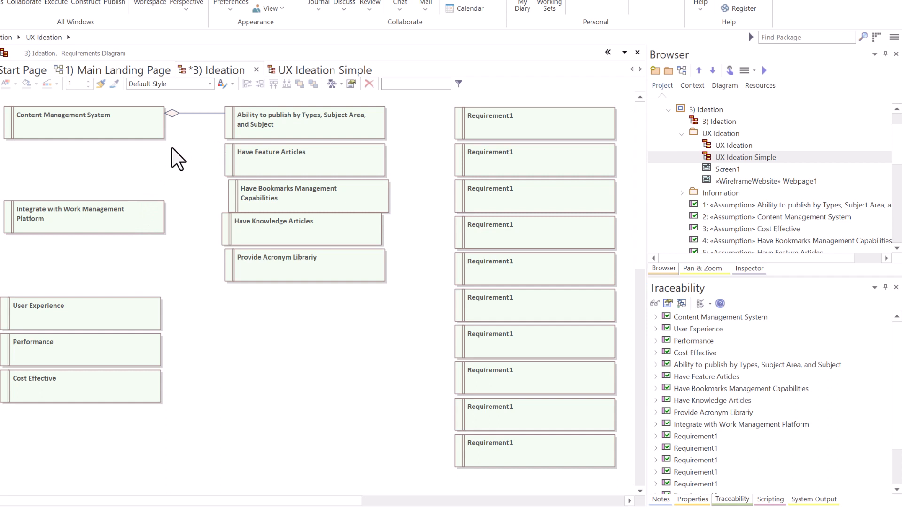
# - Link Content Management System to Have Feature Articles and Have Bookmarks Management Capabilities with Aggregation to Part connectors
pyautogui.click(126, 126)
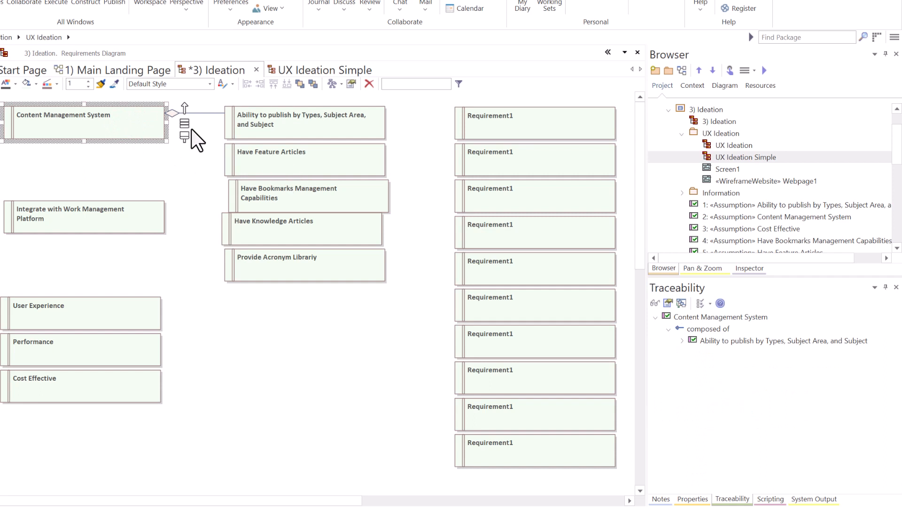
pyautogui.moveTo(185, 107); pyautogui.dragTo(244, 156)
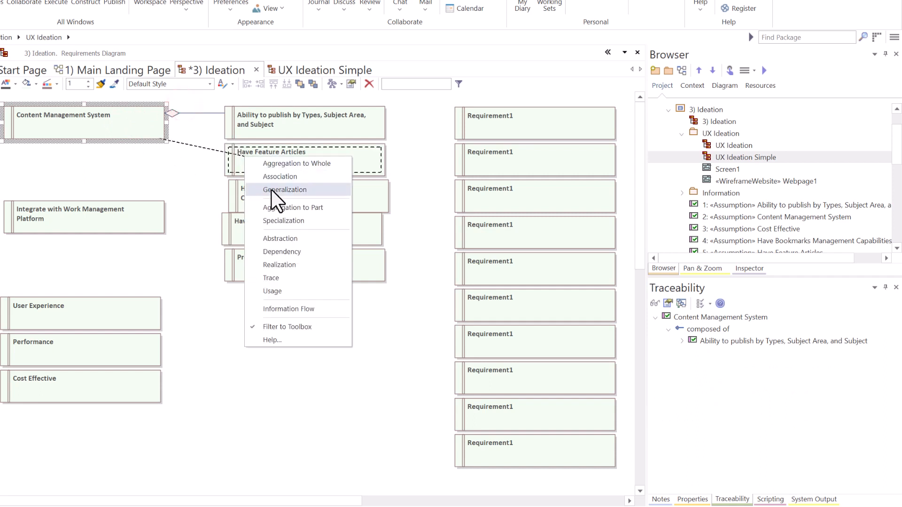
pyautogui.click(286, 207)
pyautogui.click(127, 119)
pyautogui.moveTo(185, 107); pyautogui.dragTo(242, 188)
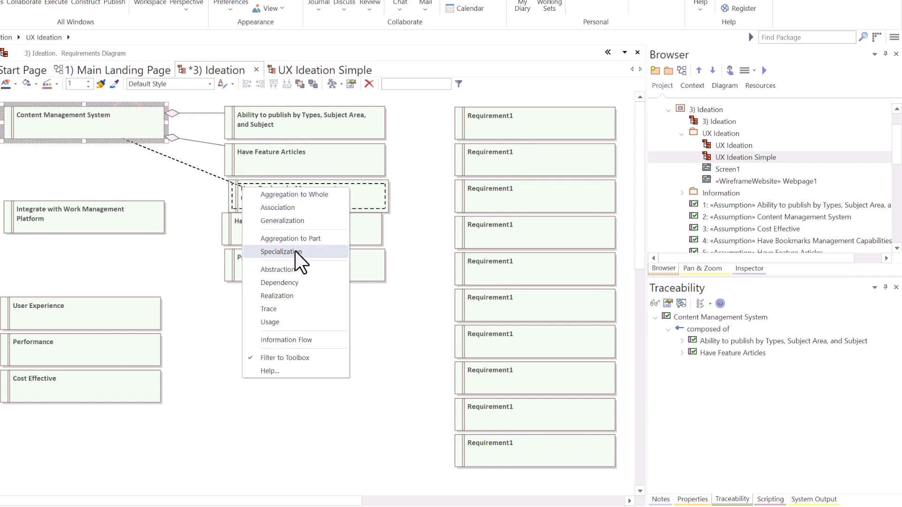
pyautogui.click(298, 238)
# - Try linking Content Management System to Have Knowledge Articles with an Aggregation to Whole connector, and delete that connector
pyautogui.click(144, 134)
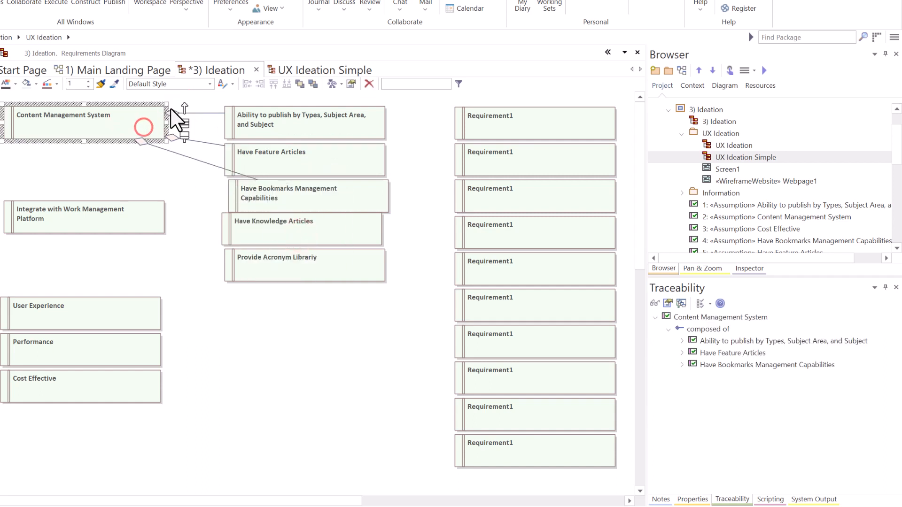
pyautogui.moveTo(185, 107); pyautogui.dragTo(252, 232)
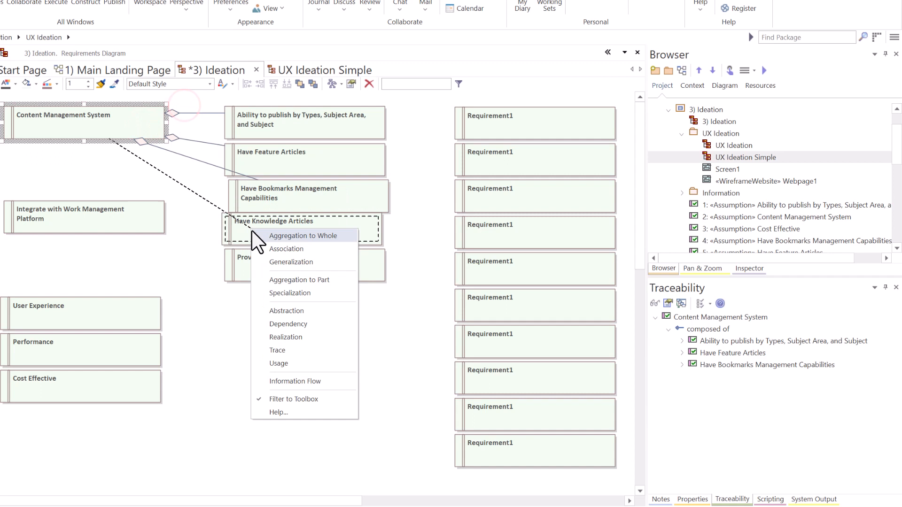
pyautogui.click(286, 237)
pyautogui.moveTo(224, 194); pyautogui.dragTo(197, 203)
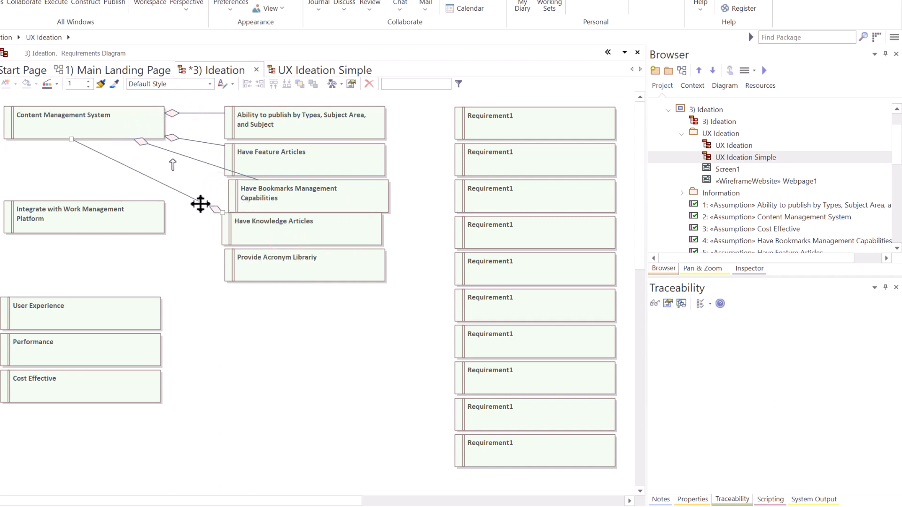
pyautogui.press('Delete')
pyautogui.click(125, 124)
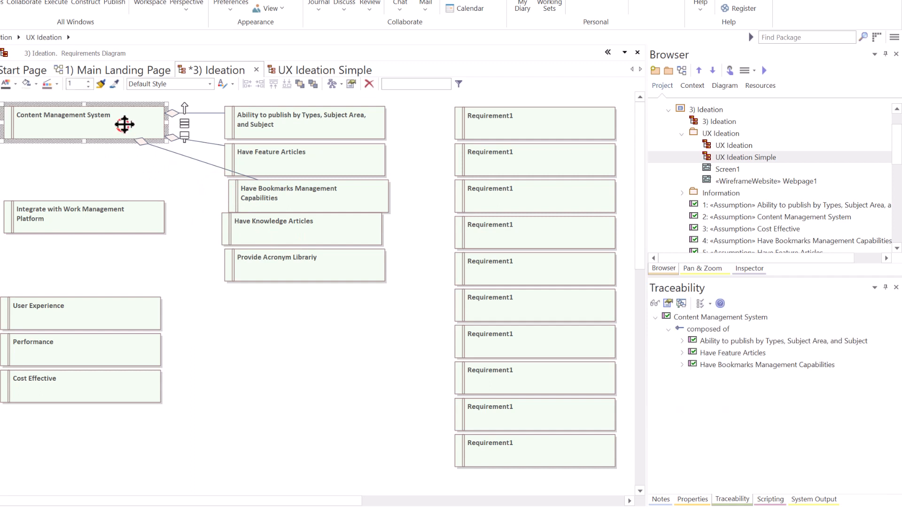
pyautogui.moveTo(186, 109); pyautogui.dragTo(235, 200)
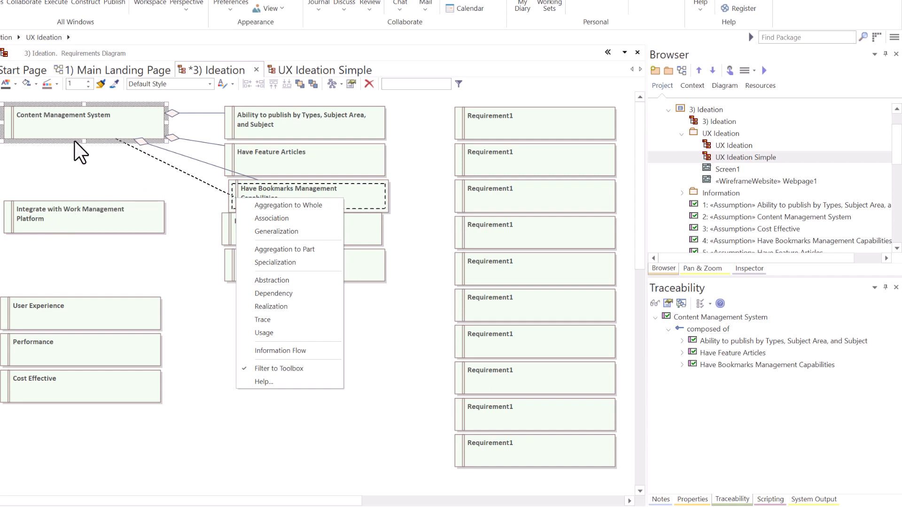
pyautogui.click(176, 164)
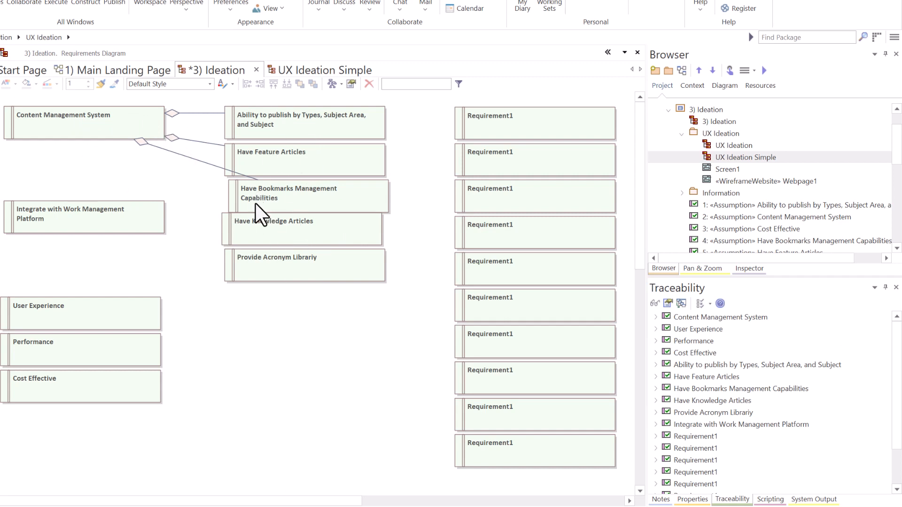
# - Link Content Management System to Have Knowledge Articles with an Aggregation to Part connector
pyautogui.click(145, 125)
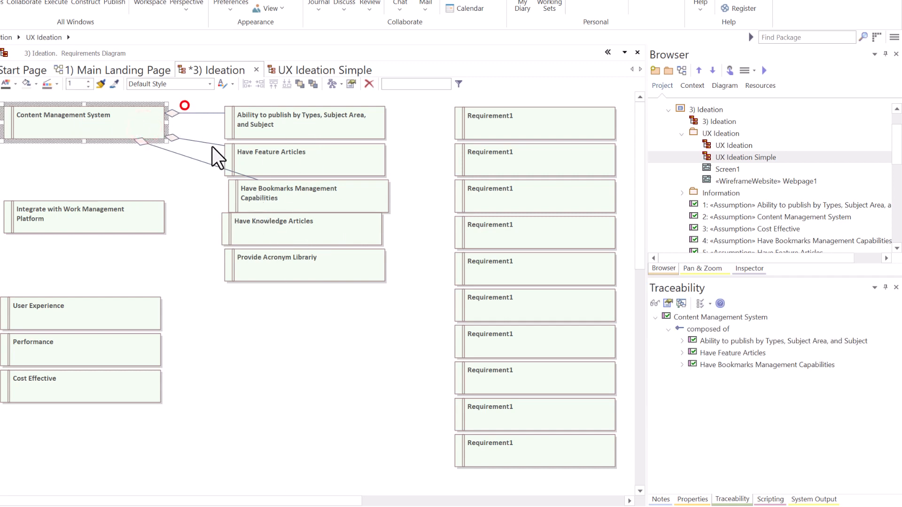
pyautogui.moveTo(185, 106); pyautogui.dragTo(229, 220)
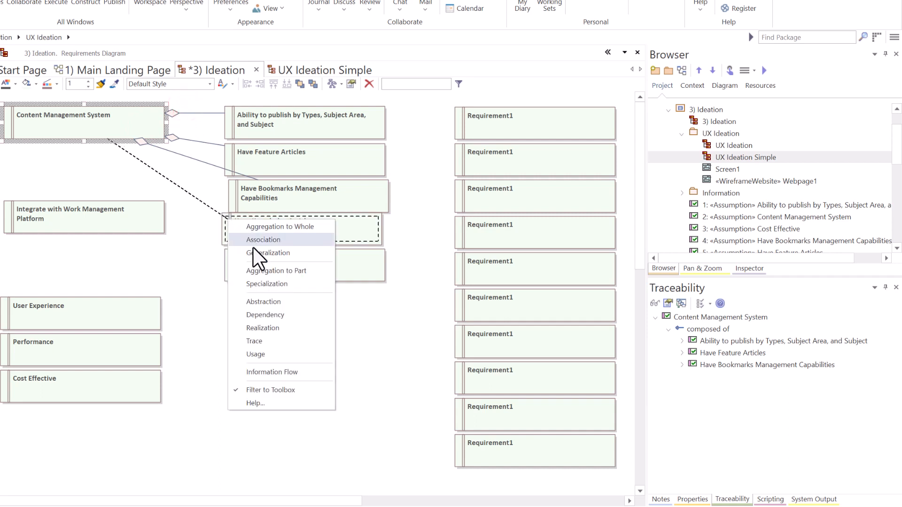
pyautogui.click(266, 271)
pyautogui.click(143, 122)
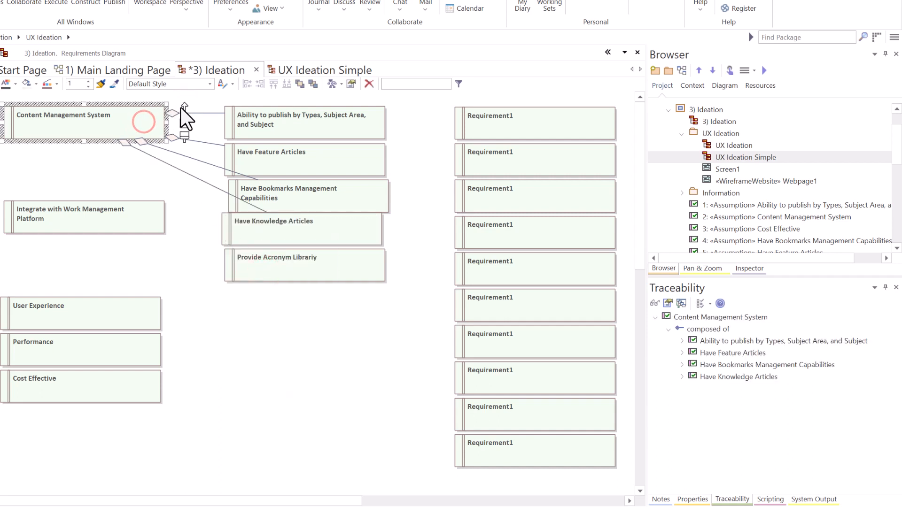
pyautogui.moveTo(184, 108); pyautogui.dragTo(229, 221)
pyautogui.click(189, 253)
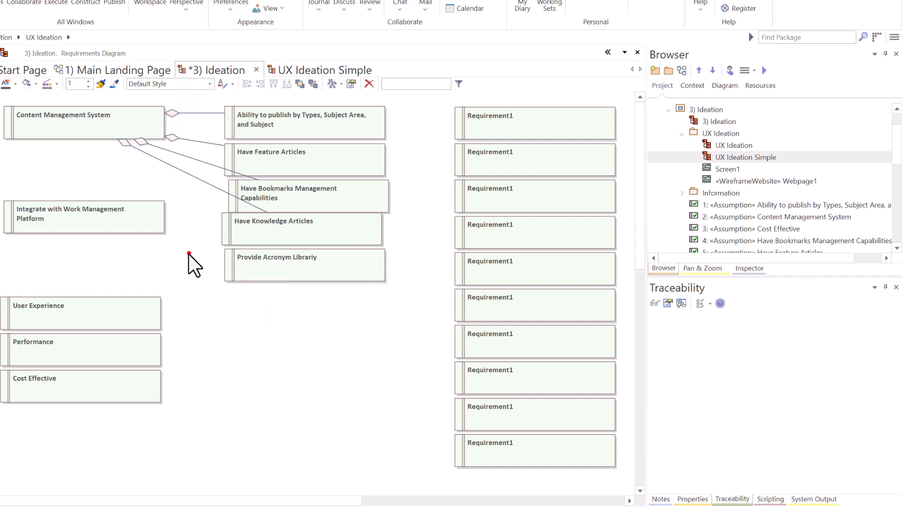
# - Link Content Management System to Provide Acronym Librariy with an Aggregation to Part connector
pyautogui.click(130, 122)
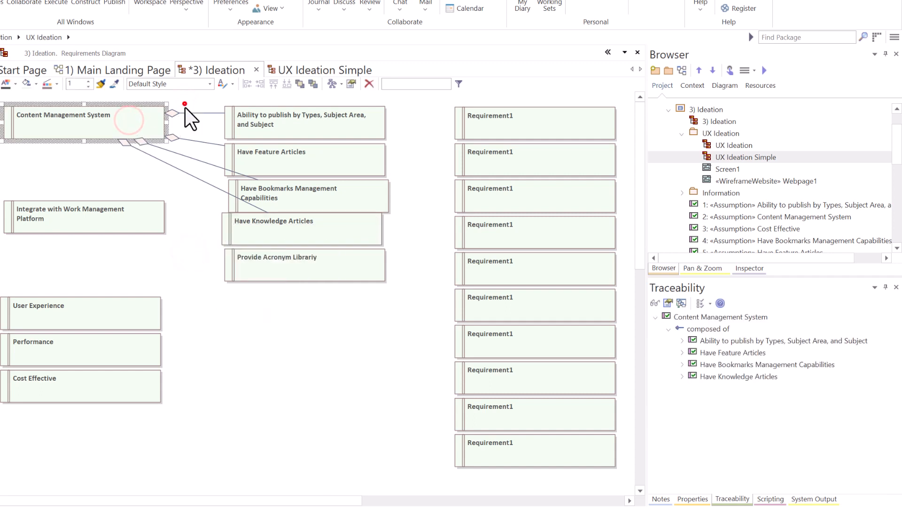
pyautogui.moveTo(185, 109); pyautogui.dragTo(239, 260)
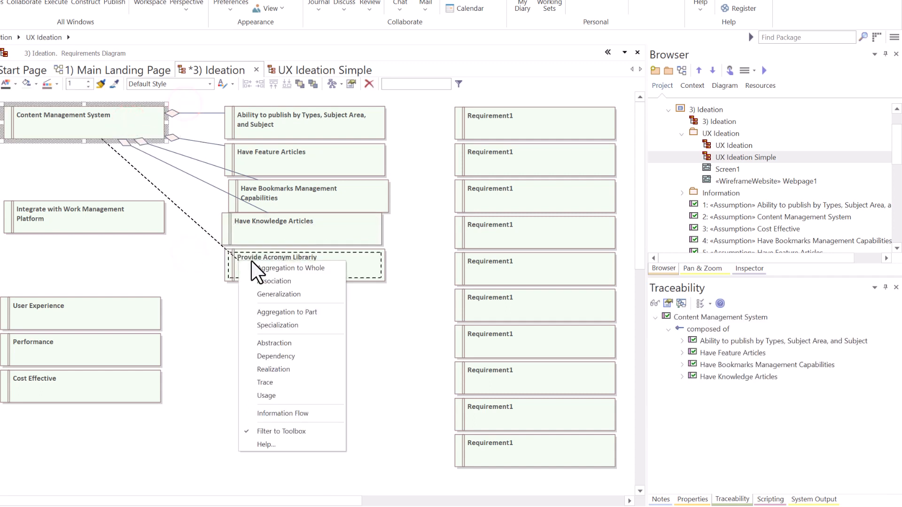
pyautogui.click(275, 312)
pyautogui.click(193, 228)
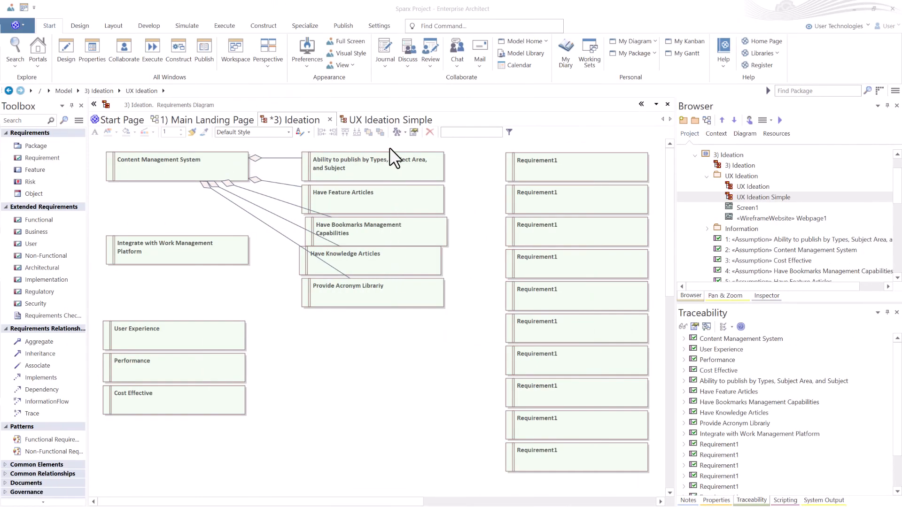
# - Copy Content Management System, its five linked requirements and Integrate with Work Management Platform from the 3) Ideation diagram
pyautogui.click(164, 253)
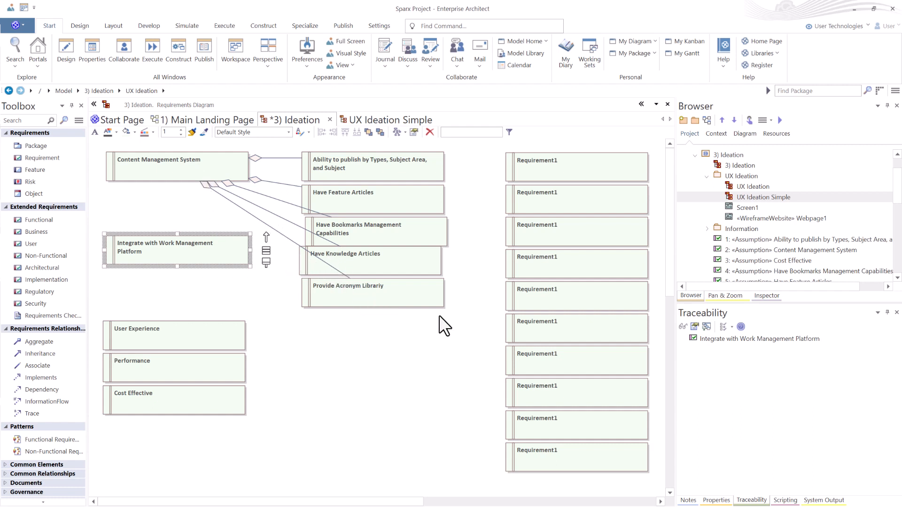
pyautogui.moveTo(460, 300)
pyautogui.mouseDown()
pyautogui.moveTo(343, 278)
pyautogui.moveTo(142, 178)
pyautogui.moveTo(114, 152)
pyautogui.mouseUp()
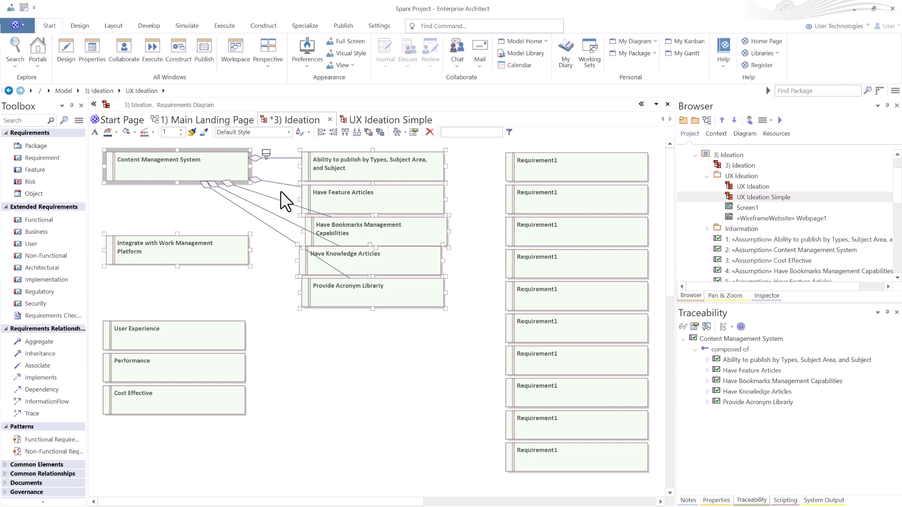
pyautogui.hotkey('ctrl', 'c')
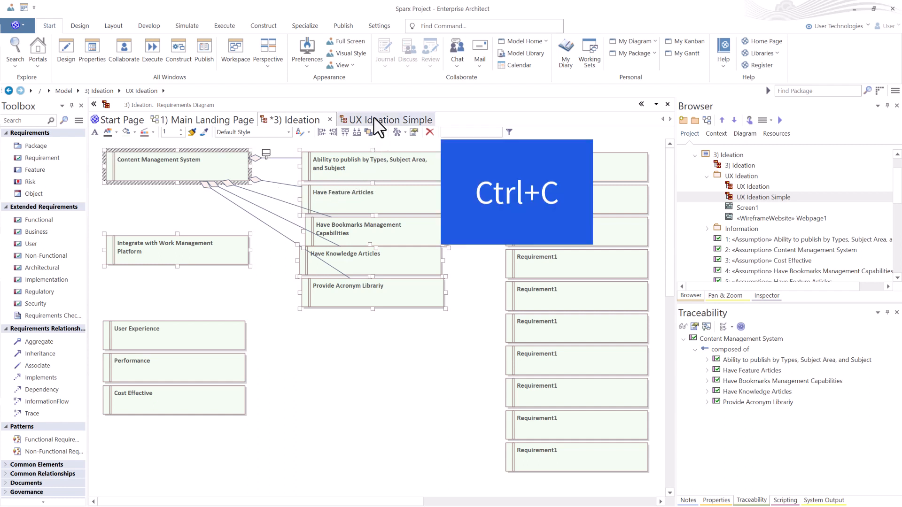
# - Reposition Screen1 slightly in the UX Ideation Simple diagram and paste the copied requirements there
pyautogui.click(373, 119)
pyautogui.moveTo(194, 190)
pyautogui.mouseDown()
pyautogui.moveTo(190, 178)
pyautogui.moveTo(189, 188)
pyautogui.mouseUp()
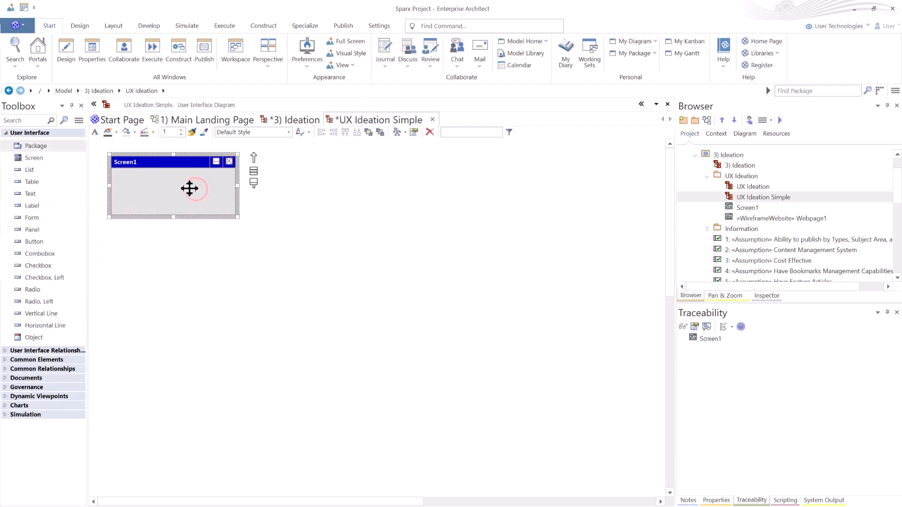
pyautogui.click(350, 210)
pyautogui.press('shift+Insert')
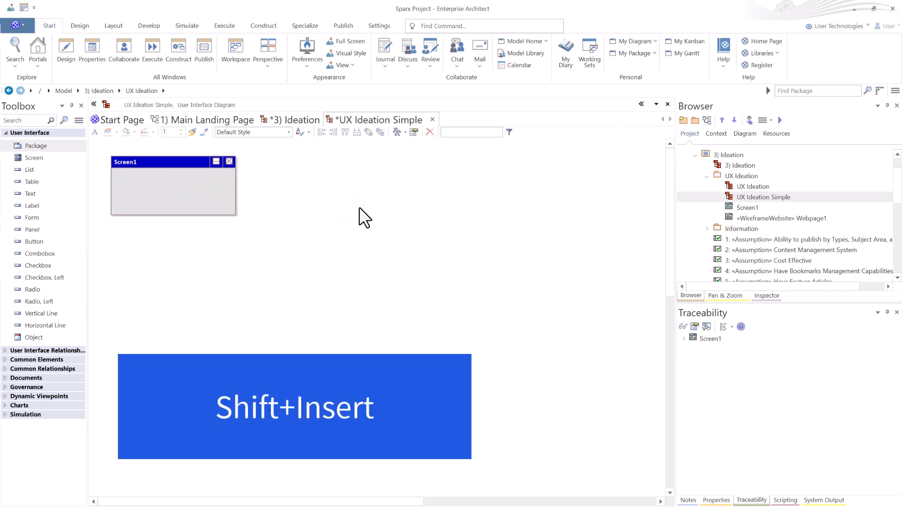
# - Move the pasted group of requirements so that it sits to the right of Screen1
pyautogui.click(374, 167)
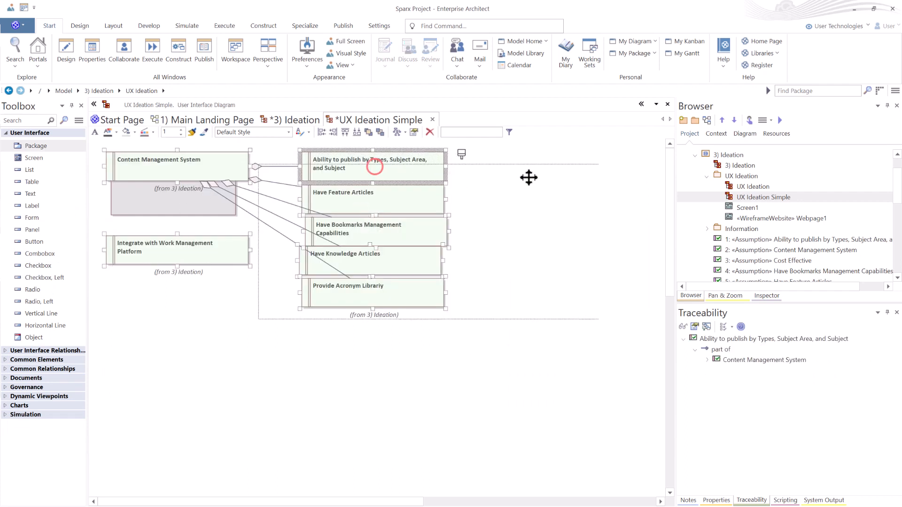
pyautogui.moveTo(529, 178); pyautogui.dragTo(535, 178)
pyautogui.click(536, 331)
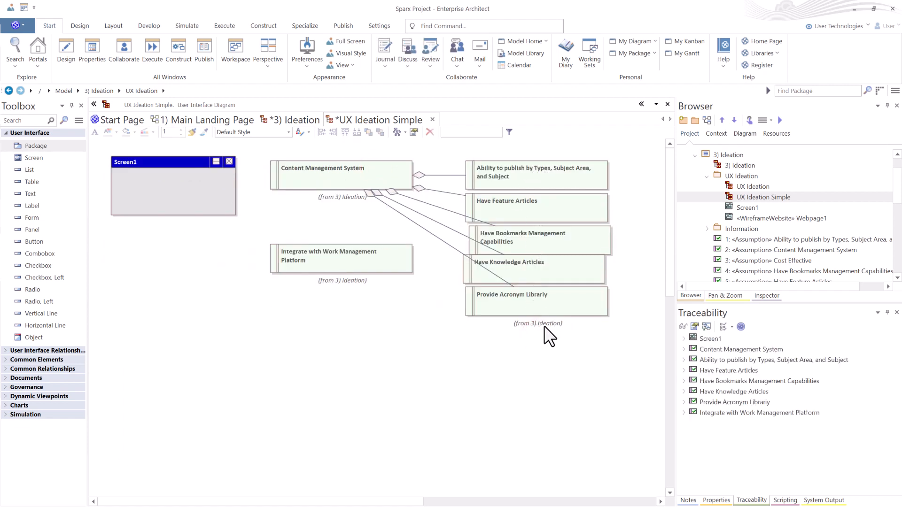
pyautogui.click(297, 313)
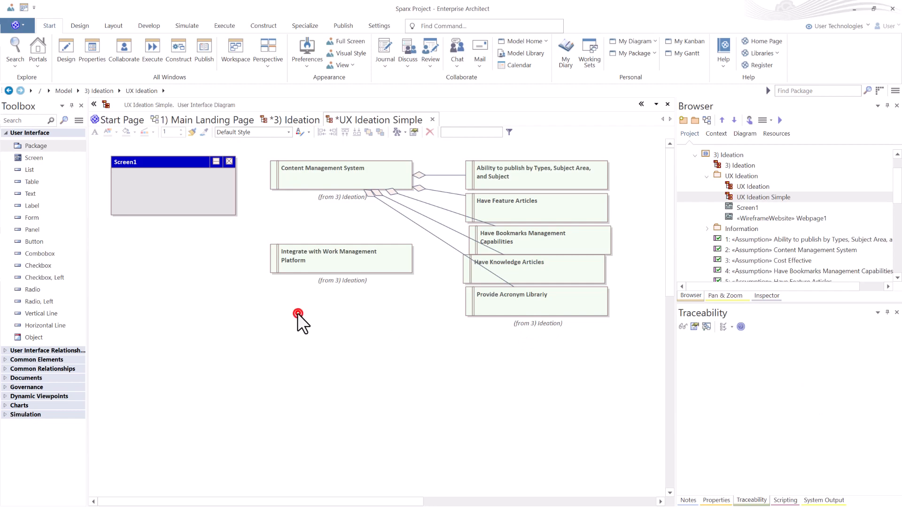
pyautogui.doubleClick(314, 215)
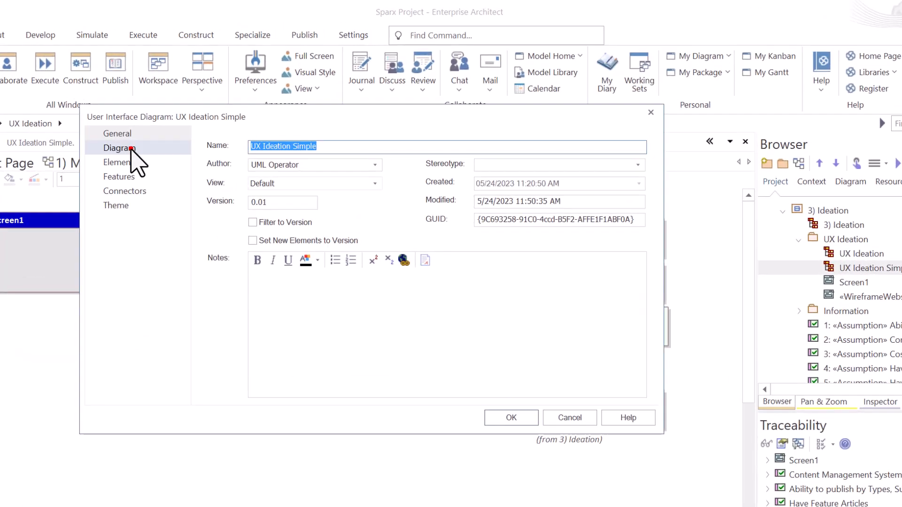
pyautogui.click(209, 109)
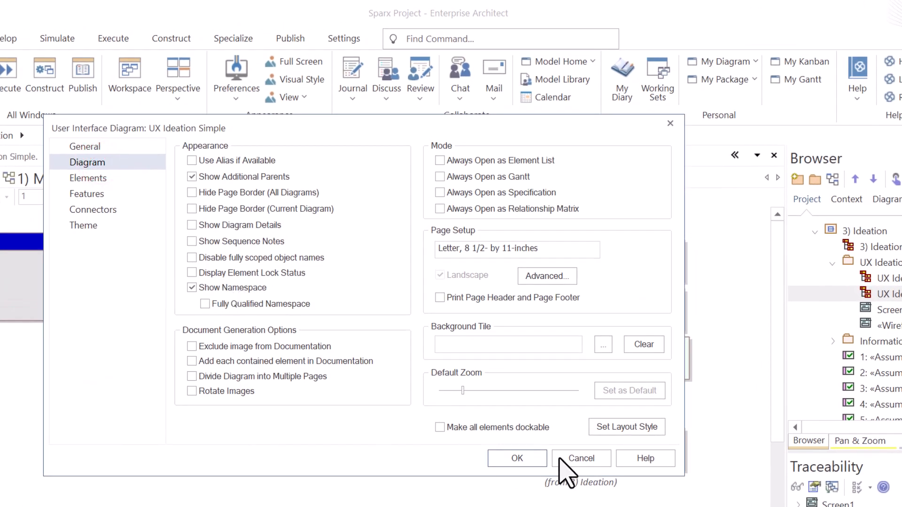
pyautogui.click(581, 459)
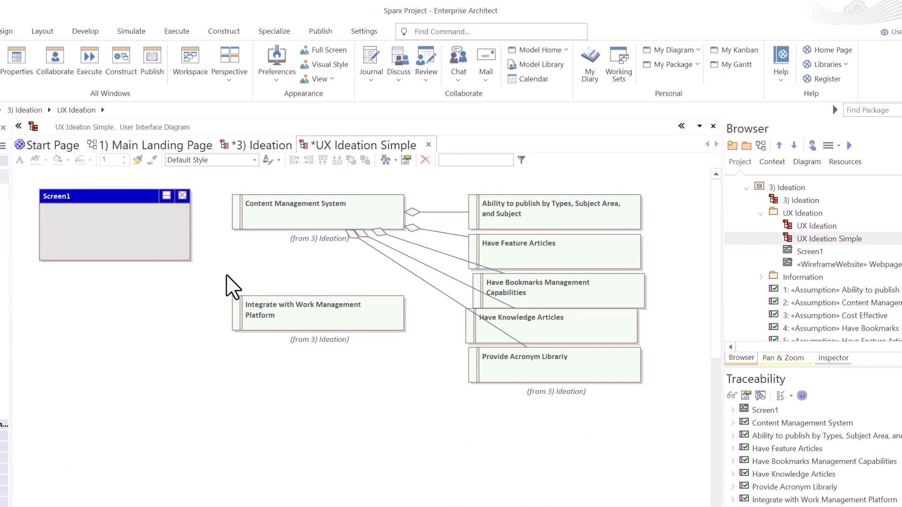
# - Turn off Show Namespace in the diagram properties of UX Ideation Simple and apply the change
pyautogui.click(160, 353)
pyautogui.click(141, 320)
pyautogui.doubleClick(140, 320)
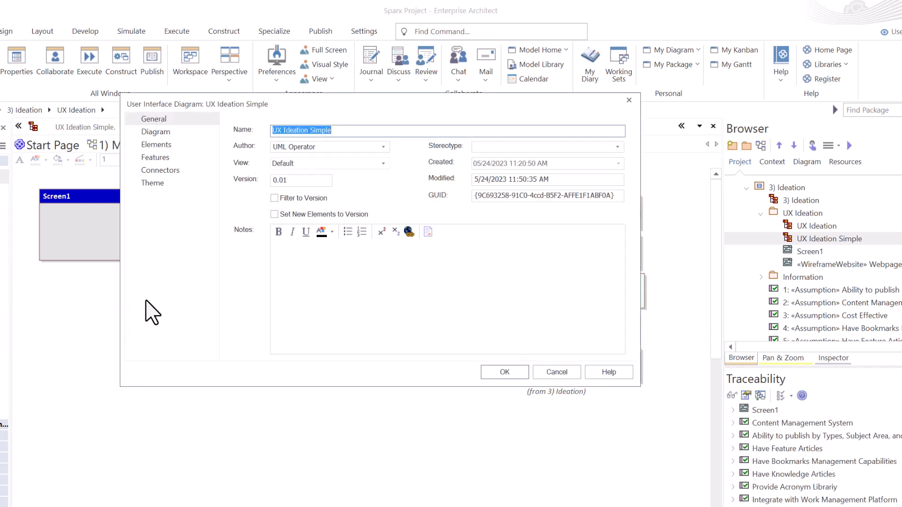
pyautogui.click(154, 131)
pyautogui.click(240, 233)
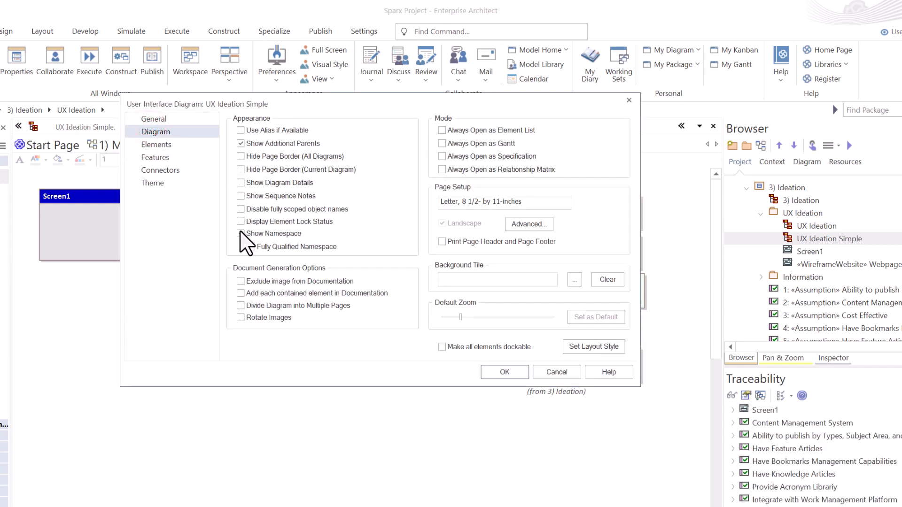
pyautogui.click(240, 233)
pyautogui.moveTo(371, 100); pyautogui.dragTo(585, 247)
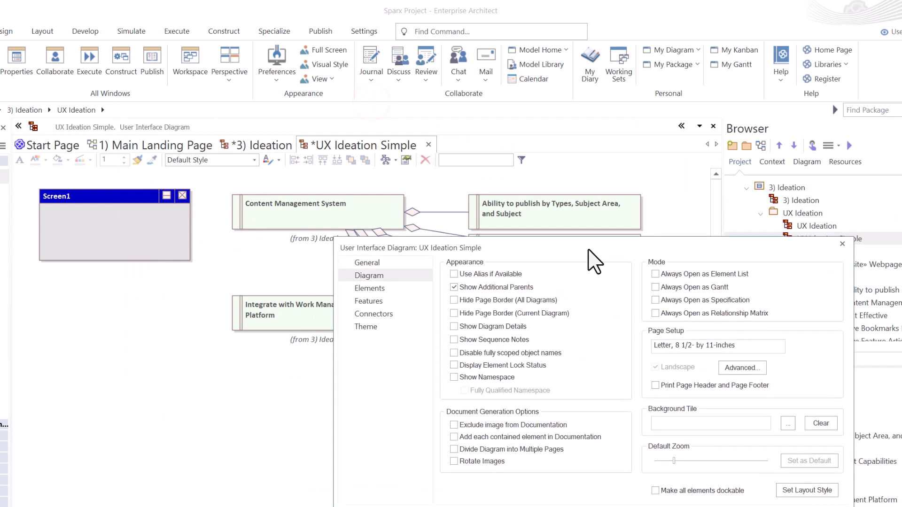
pyautogui.click(712, 506)
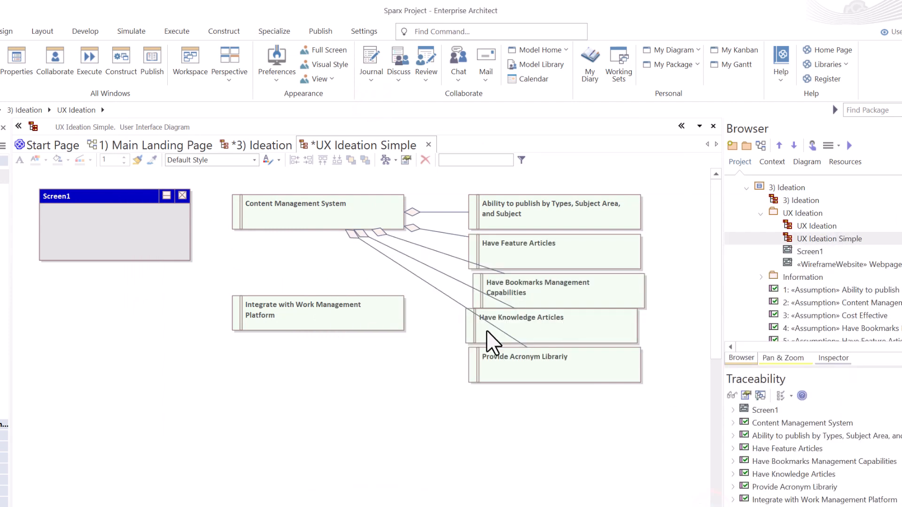
# - Turn Show Namespace back on in the diagram properties of UX Ideation Simple
pyautogui.doubleClick(192, 366)
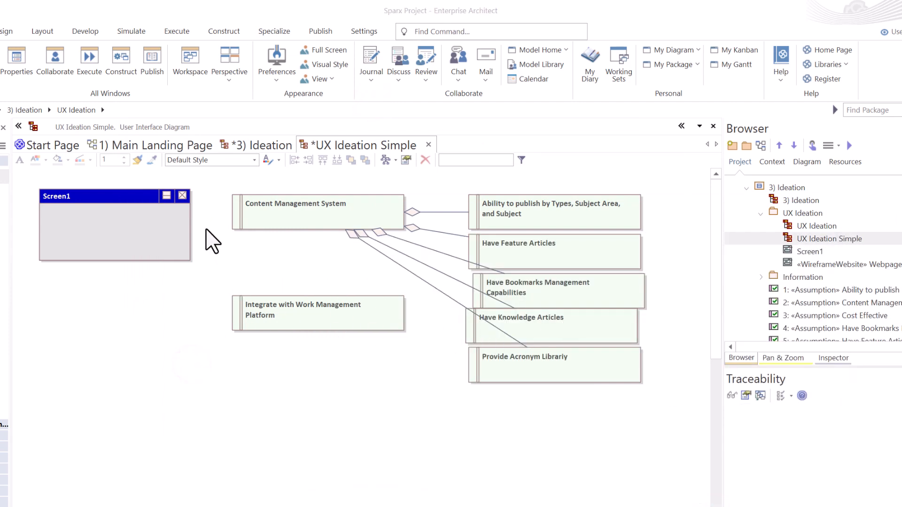
pyautogui.click(371, 279)
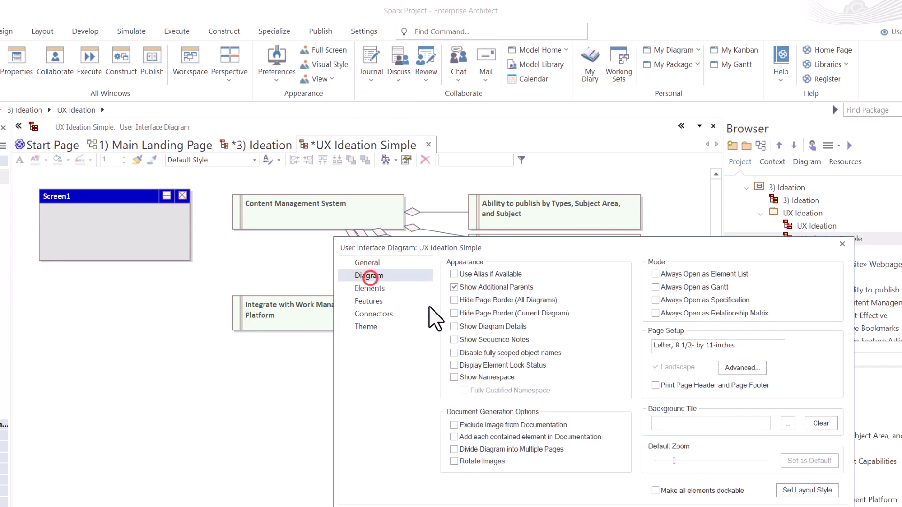
pyautogui.click(453, 376)
pyautogui.click(715, 506)
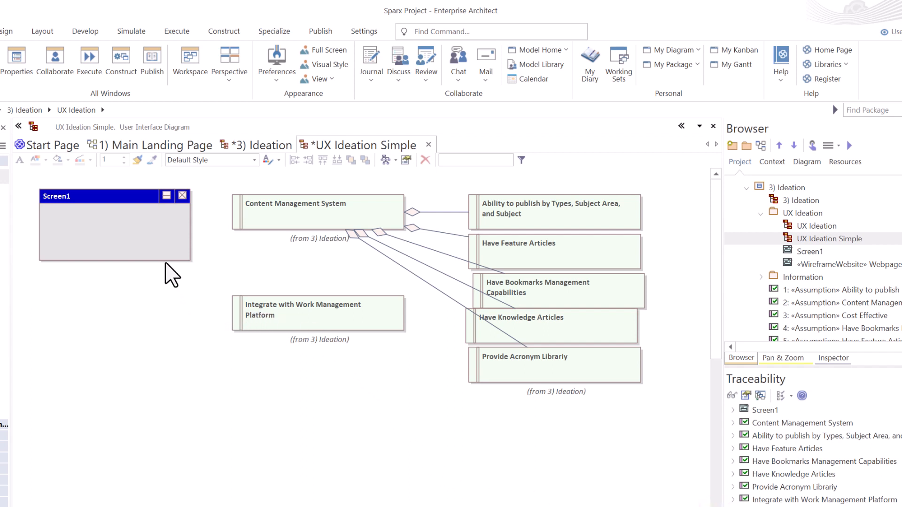
# - Reposition Screen1 slightly and link Content Management System to it with a Realization connector
pyautogui.moveTo(128, 225); pyautogui.dragTo(118, 221)
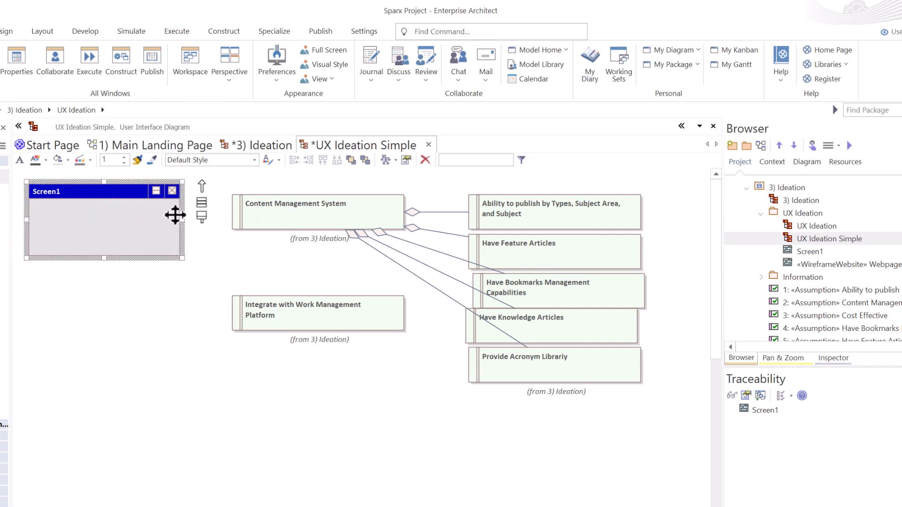
pyautogui.click(258, 209)
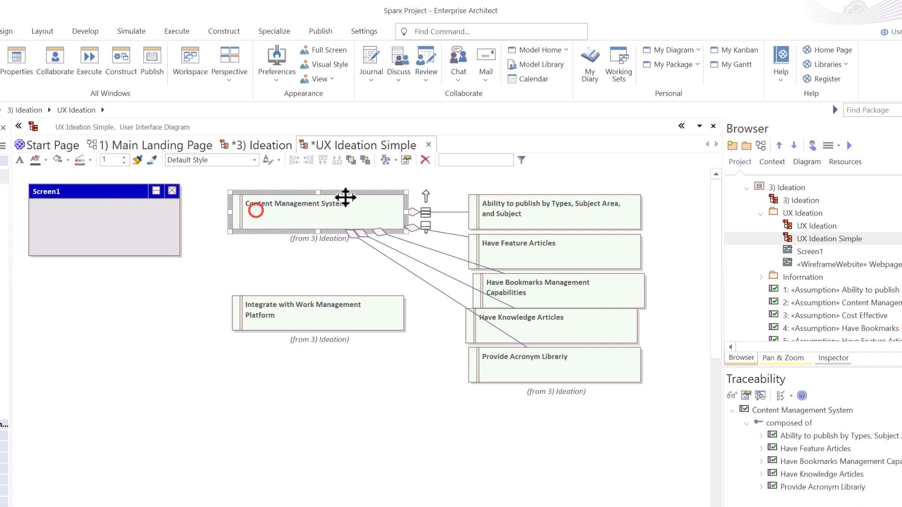
pyautogui.moveTo(274, 220); pyautogui.dragTo(156, 222)
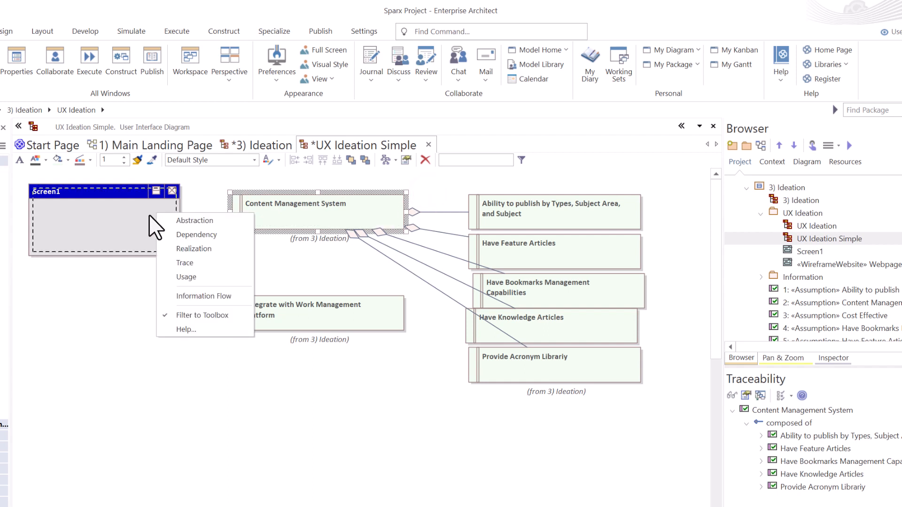
pyautogui.click(197, 251)
pyautogui.click(172, 305)
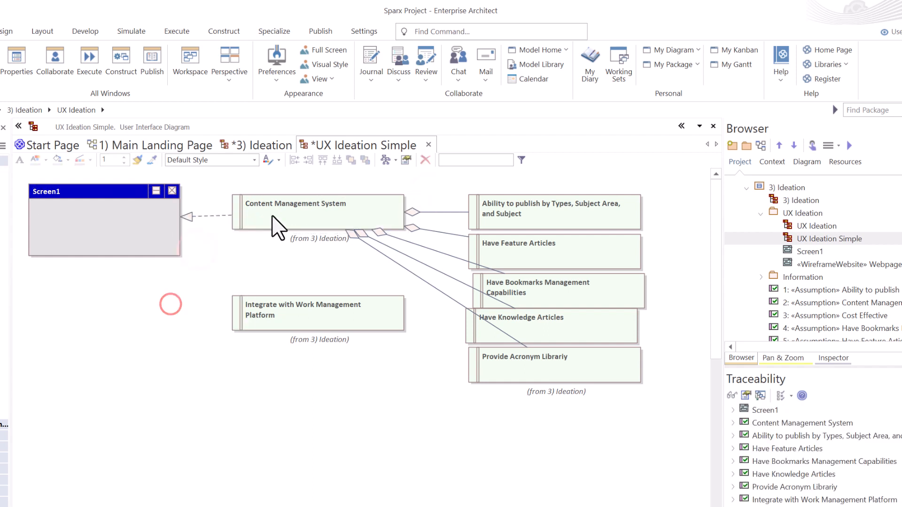
pyautogui.click(272, 212)
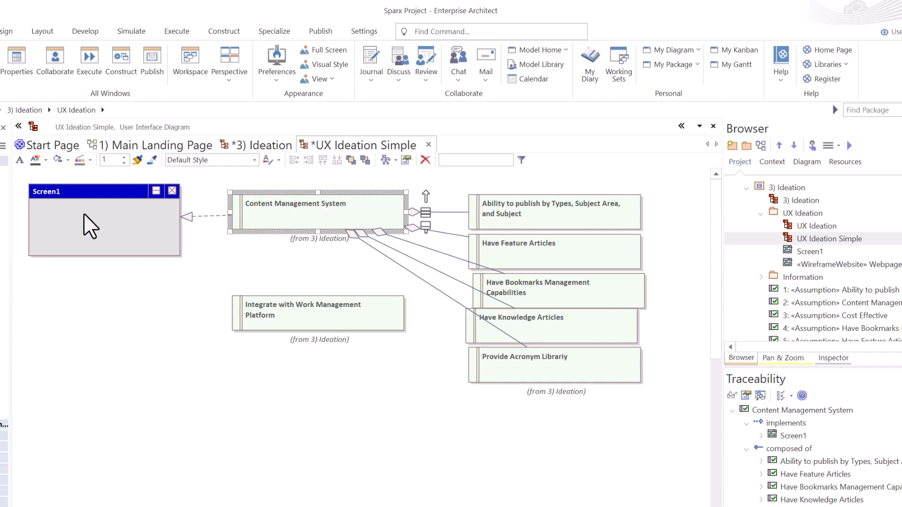
pyautogui.click(110, 267)
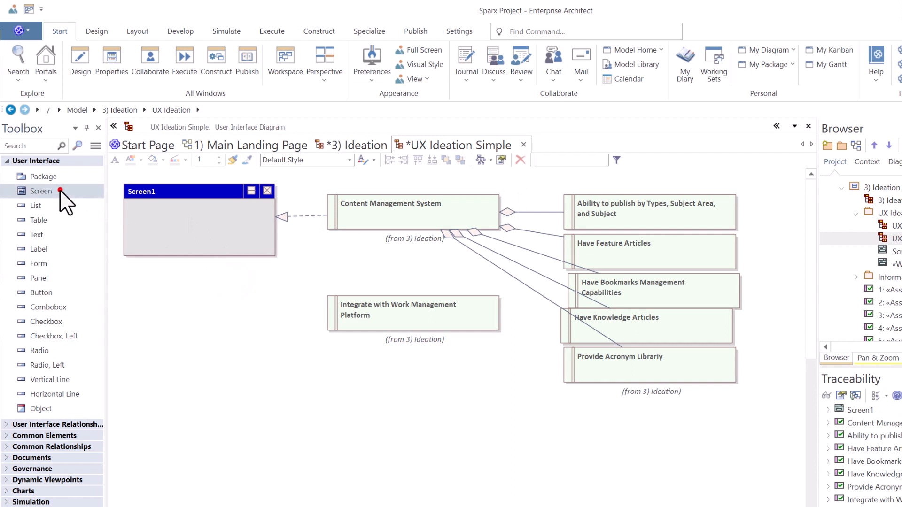
# - Add a Screen named Work Management Platform aligned below Screen1, and nudge the Integrate with Work Management Platform requirement slightly up and right
pyautogui.moveTo(61, 191); pyautogui.dragTo(137, 301)
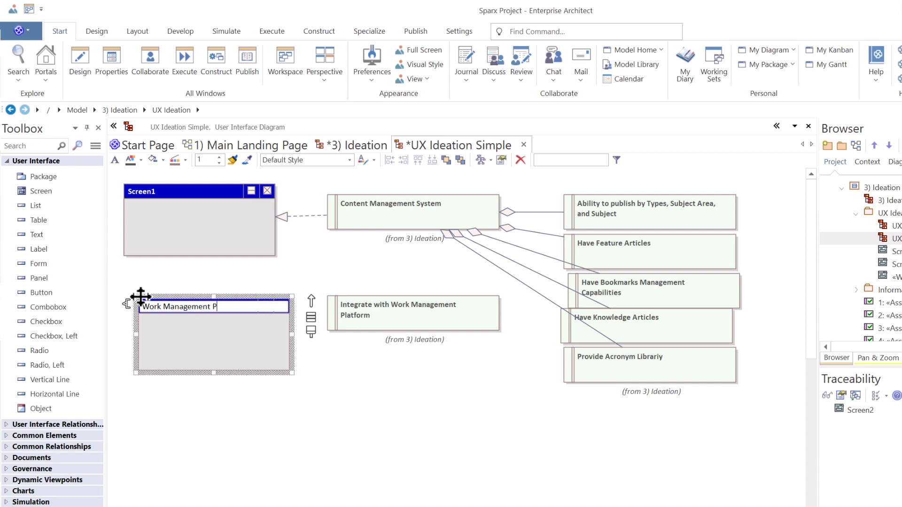
pyautogui.press('Return')
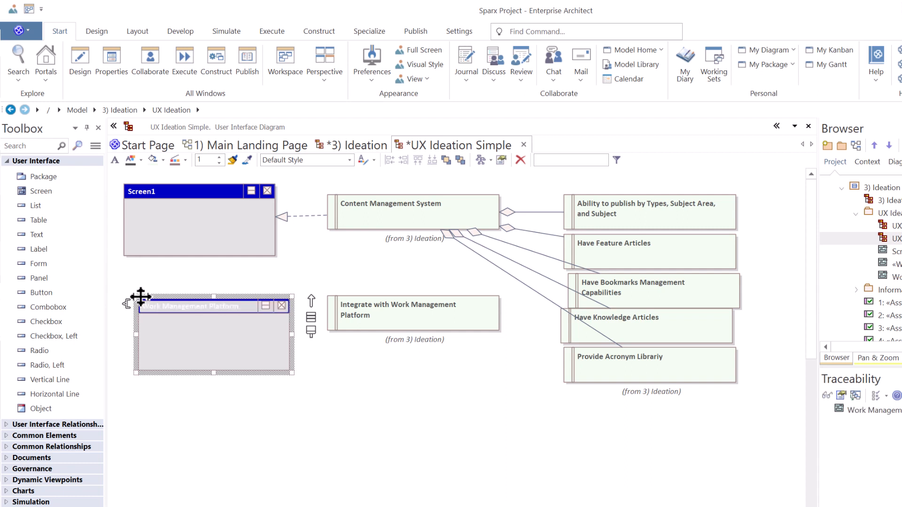
pyautogui.click(281, 401)
pyautogui.moveTo(252, 351); pyautogui.dragTo(238, 349)
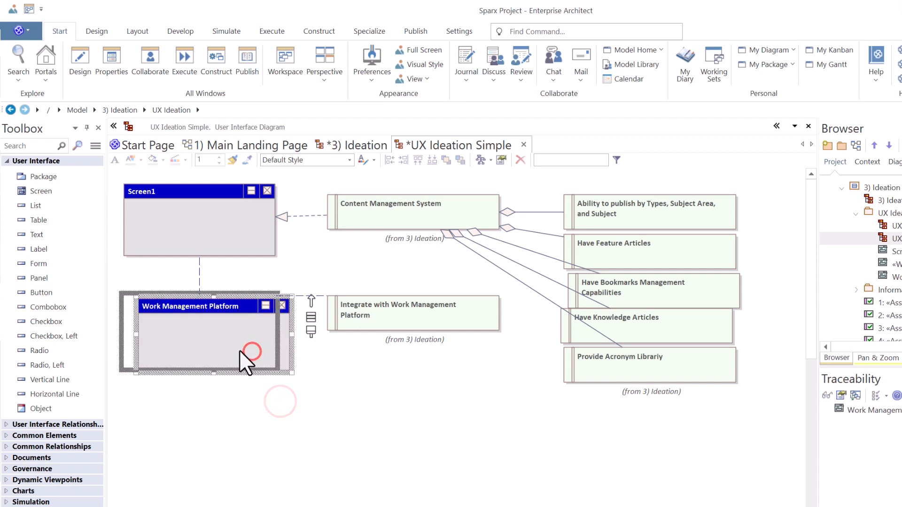
pyautogui.moveTo(396, 308); pyautogui.dragTo(402, 306)
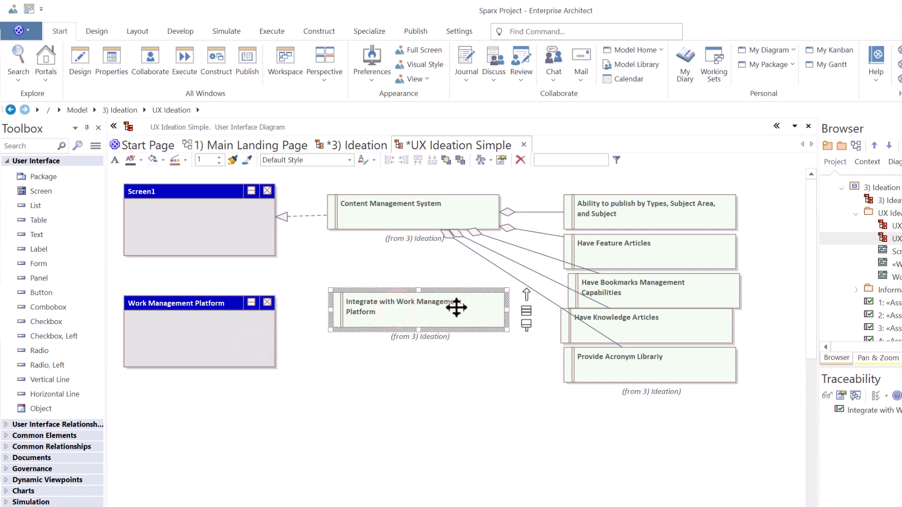
# - Link Integrate with Work Management Platform to the Work Management Platform screen with a Dependency connector
pyautogui.moveTo(526, 296); pyautogui.dragTo(244, 321)
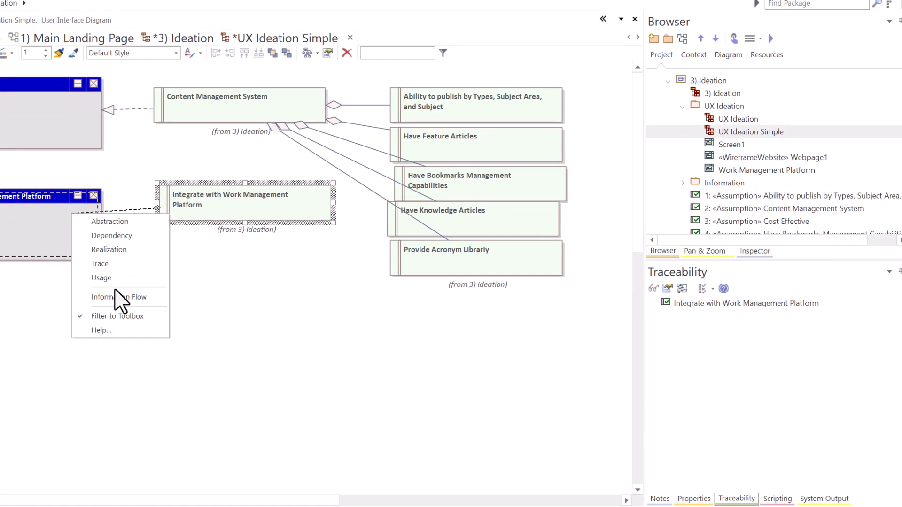
pyautogui.click(115, 240)
pyautogui.click(203, 207)
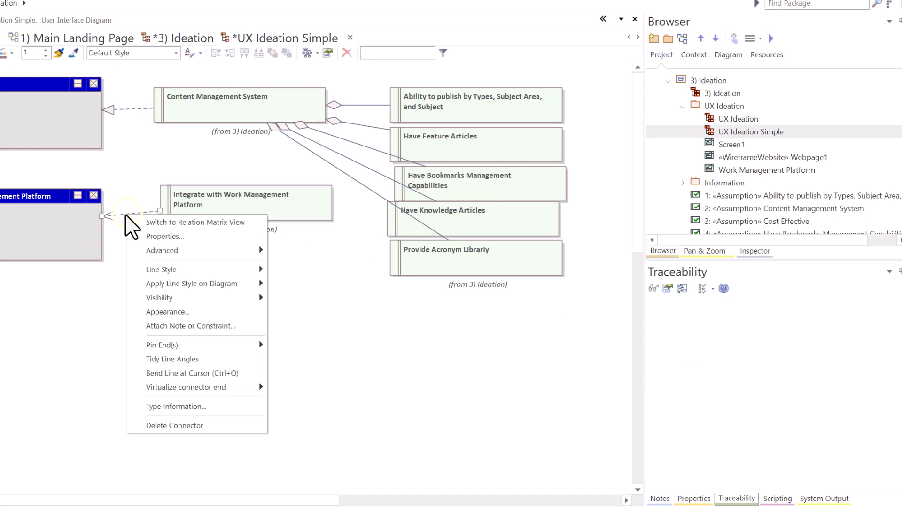
# - Reverse the direction of the Dependency connector, check the requirement's traceability, and delete the connector
pyautogui.moveTo(170, 252)
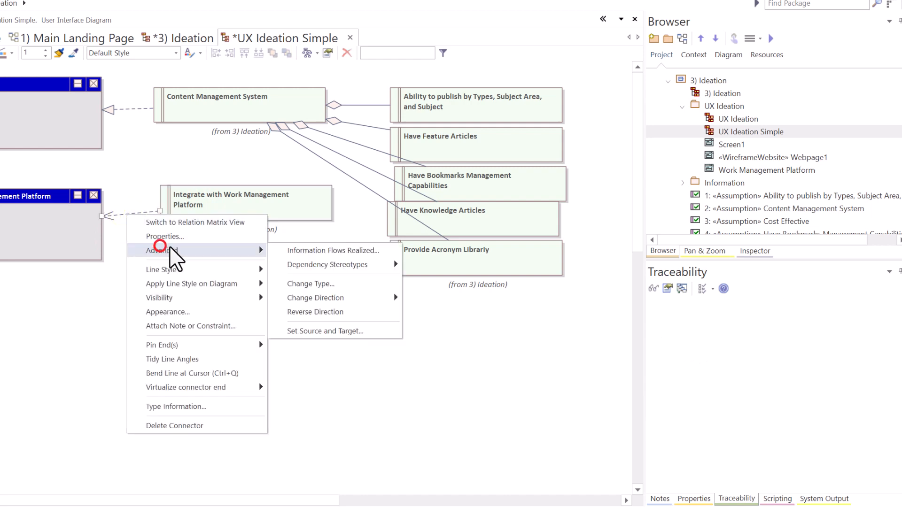
pyautogui.click(318, 311)
pyautogui.click(198, 207)
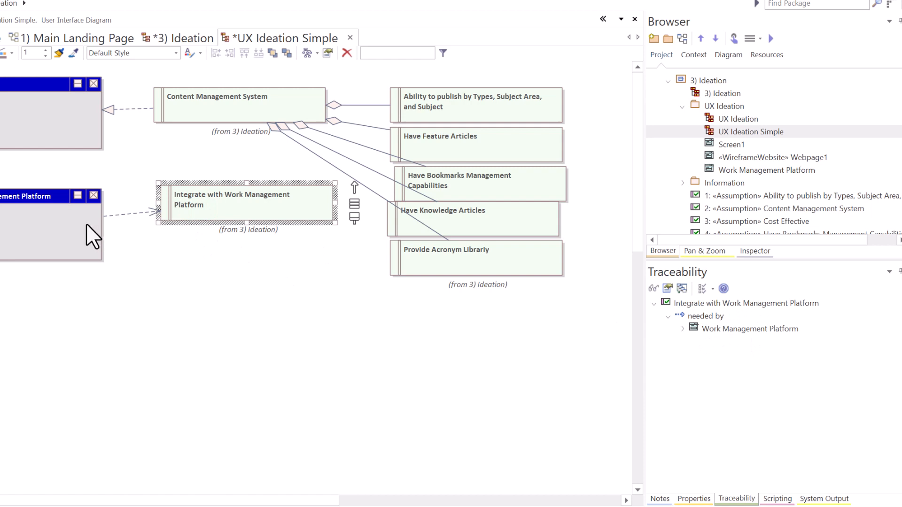
pyautogui.click(124, 213)
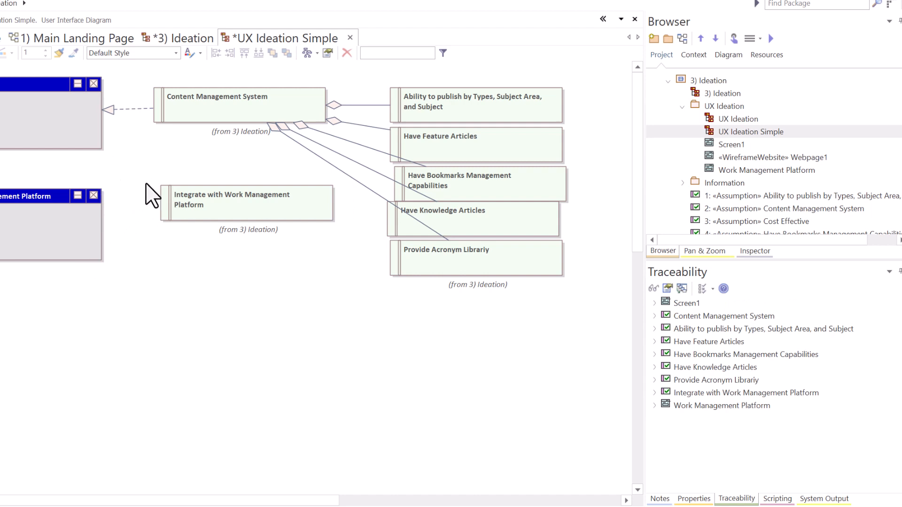
# - Link Content Management System to Integrate with Work Management Platform with an Aggregation to Part connector and check its traceability
pyautogui.click(238, 200)
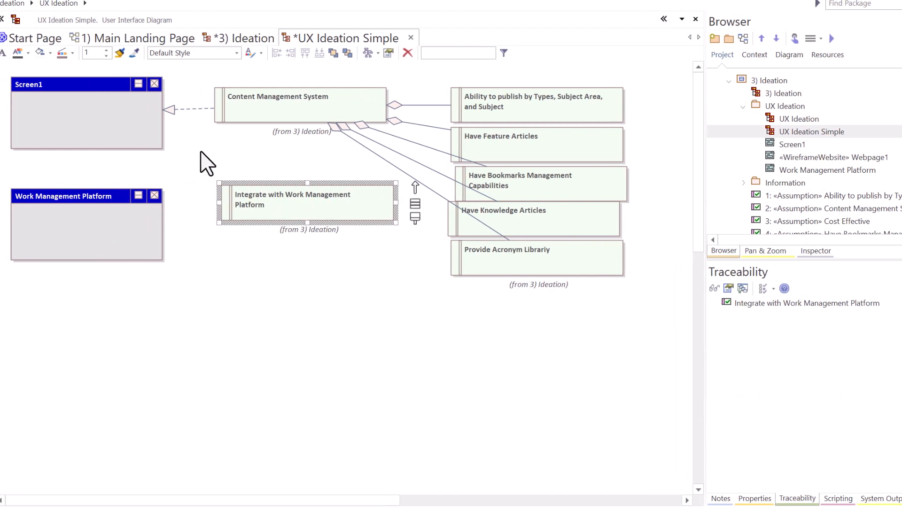
pyautogui.click(132, 128)
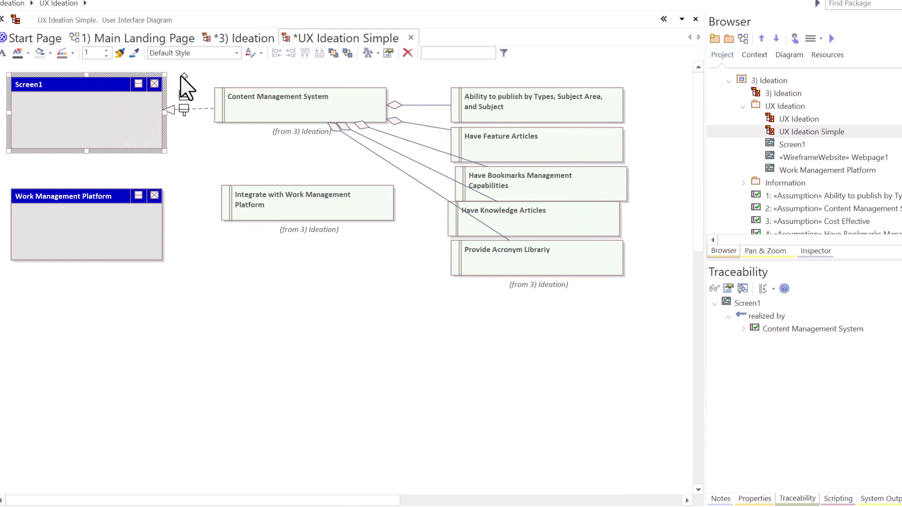
pyautogui.click(298, 115)
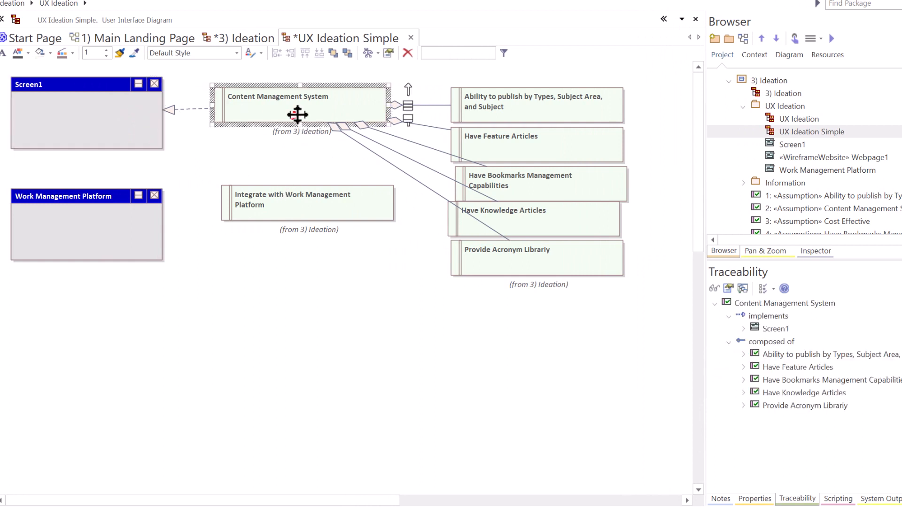
pyautogui.moveTo(408, 89); pyautogui.dragTo(295, 196)
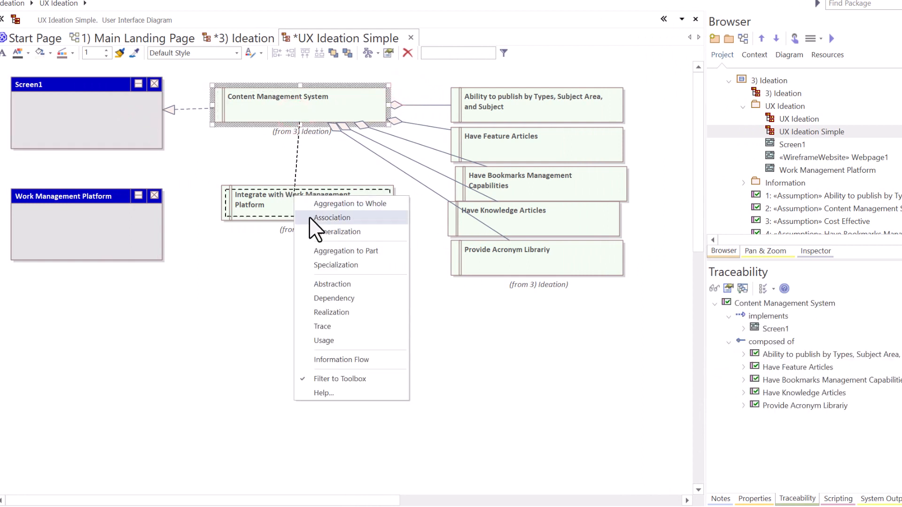
pyautogui.click(341, 253)
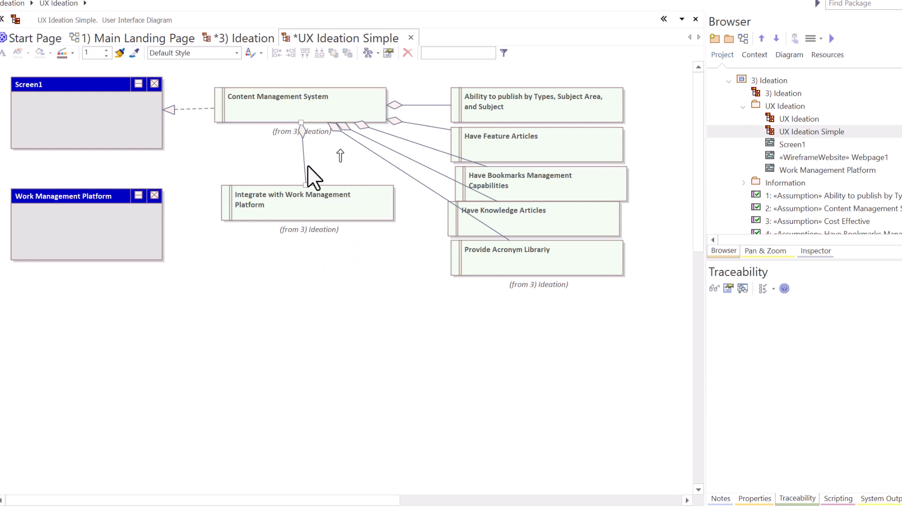
pyautogui.click(807, 303)
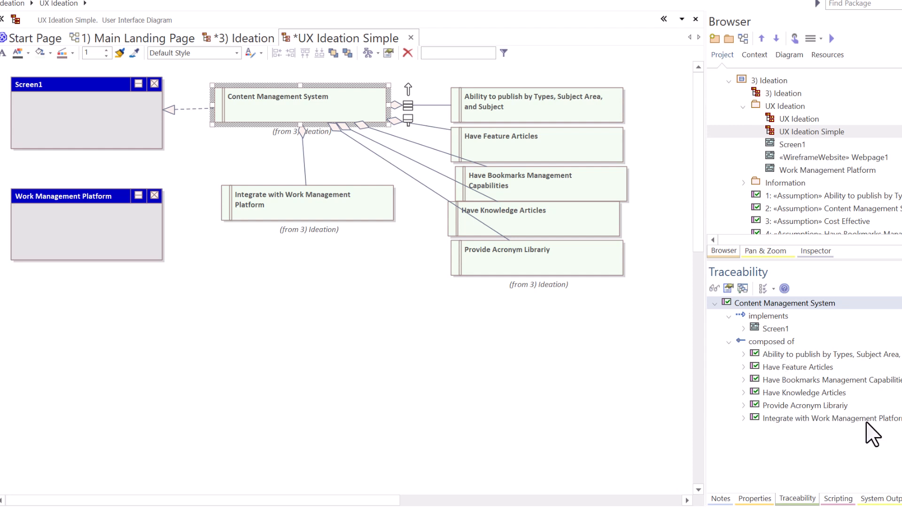
# - Link Integrate with Work Management Platform to the Work Management Platform screen with a Realization connector
pyautogui.click(261, 198)
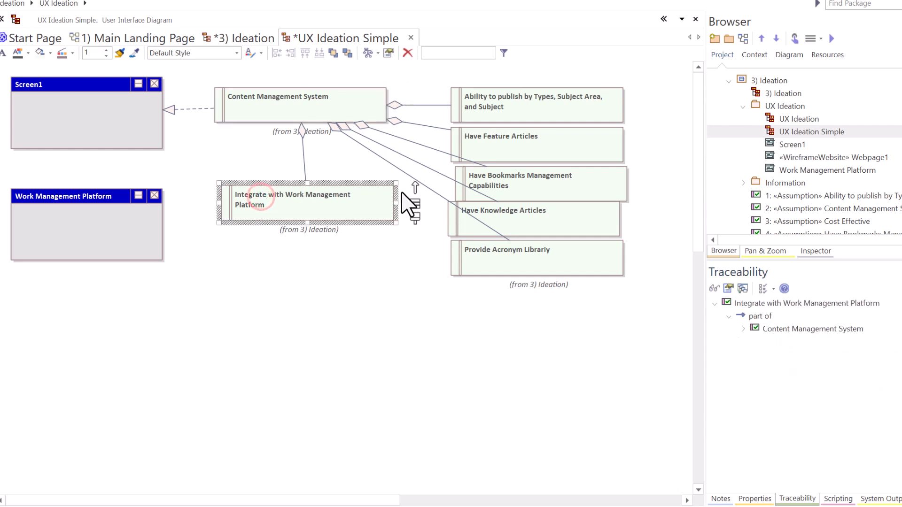
pyautogui.moveTo(314, 209); pyautogui.dragTo(141, 227)
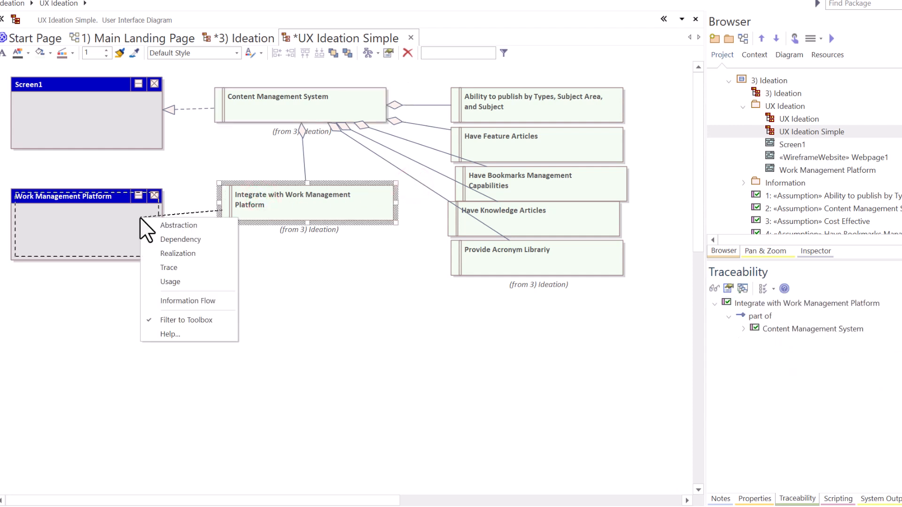
pyautogui.click(181, 251)
pyautogui.click(258, 205)
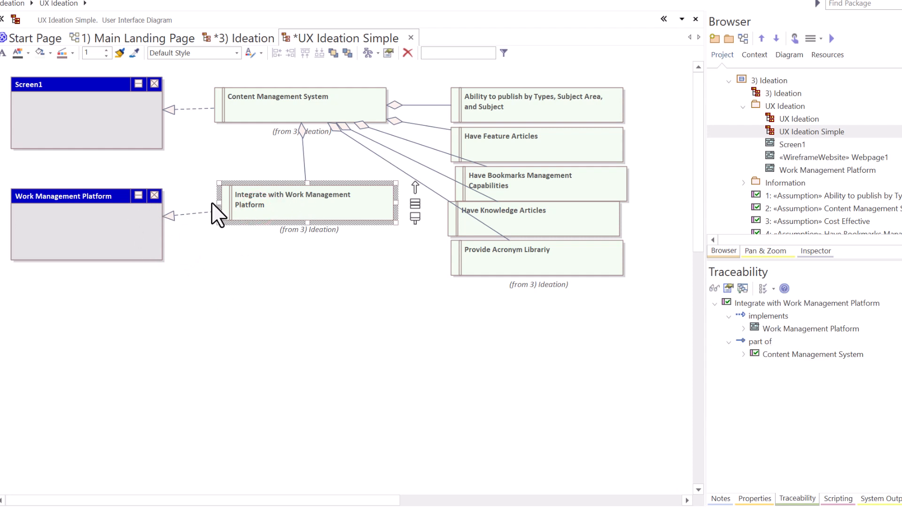
# - Link the Screen1 screen to the Work Management Platform screen with a Dependency connector and check its traceability
pyautogui.click(70, 95)
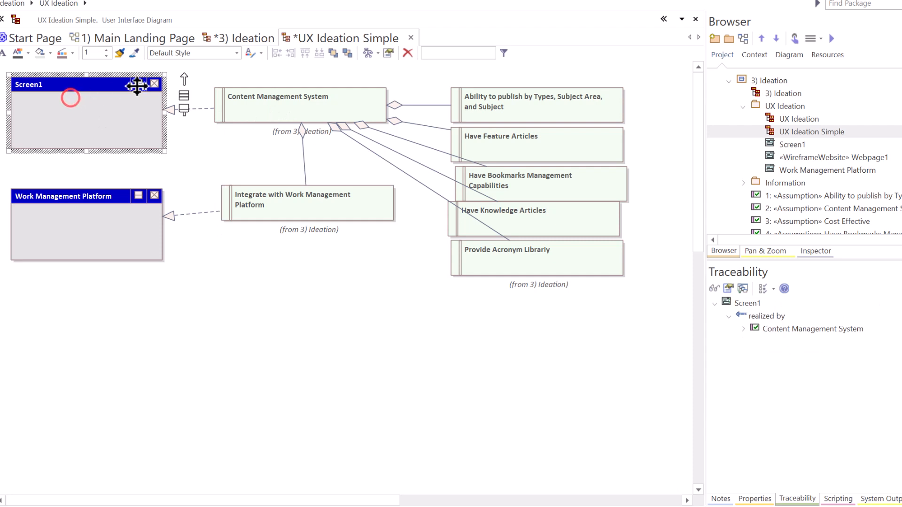
pyautogui.moveTo(183, 78); pyautogui.dragTo(88, 205)
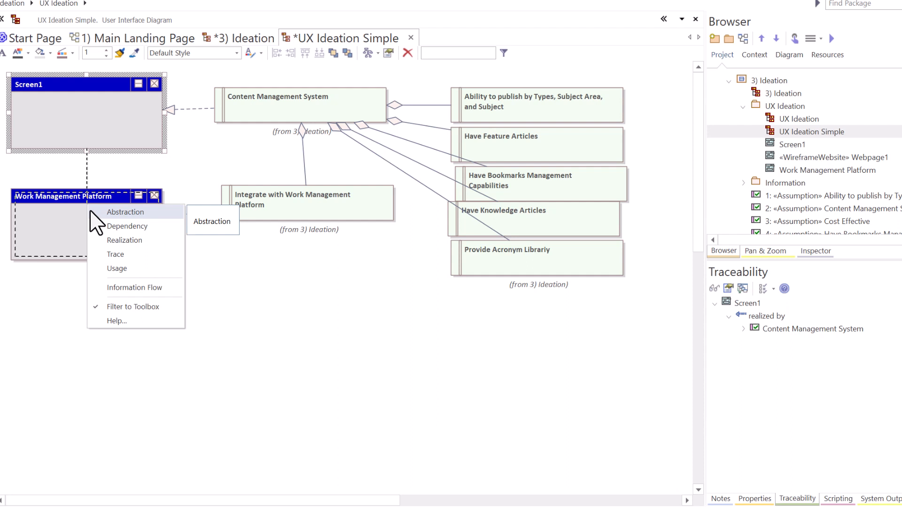
pyautogui.click(125, 230)
pyautogui.click(92, 132)
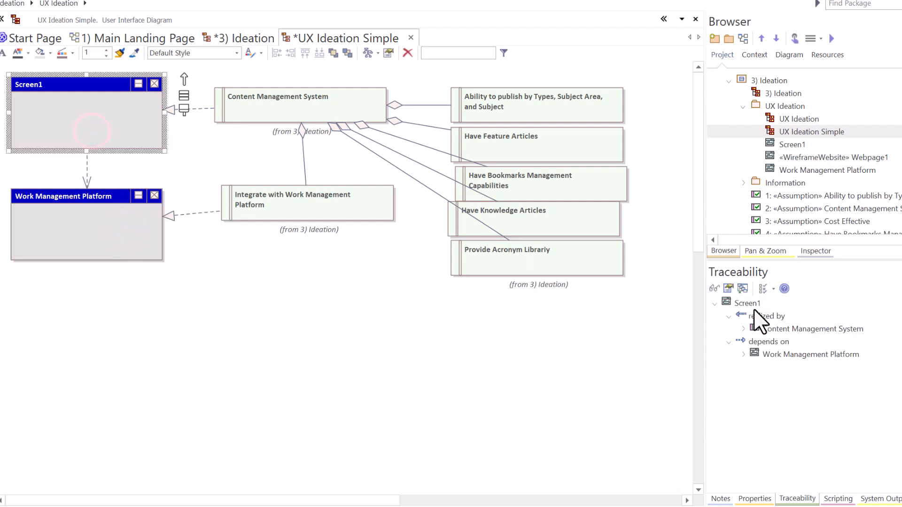
# - Rename the Screen1 screen as New Platform and check its traceability and that of Content Management System
pyautogui.press('F2')
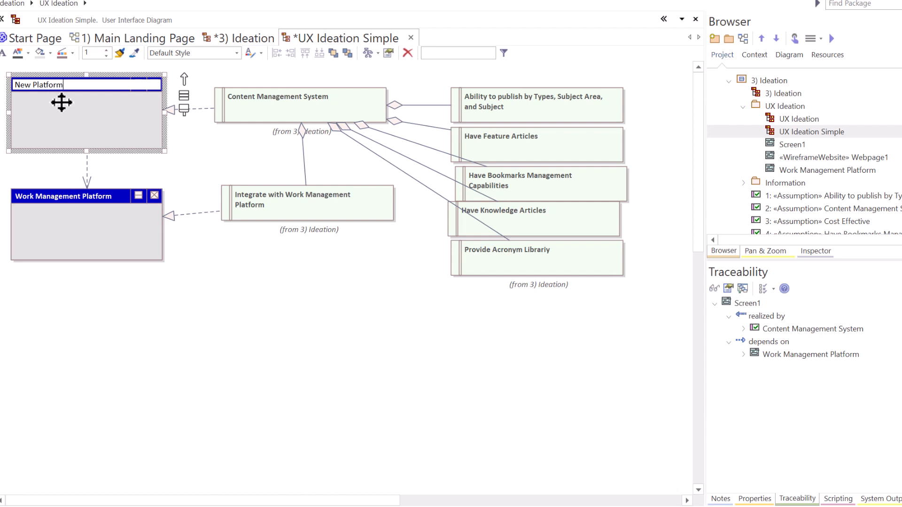
pyautogui.press('Return')
pyautogui.click(191, 179)
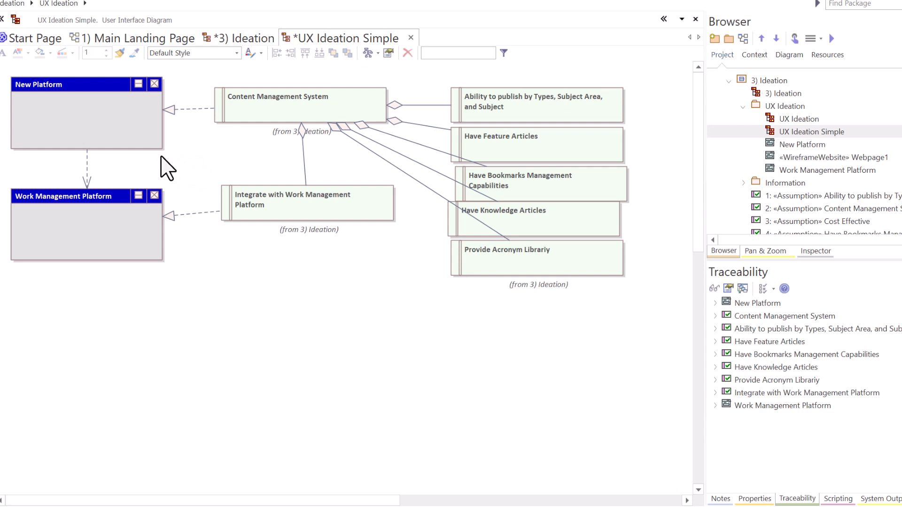
pyautogui.click(65, 134)
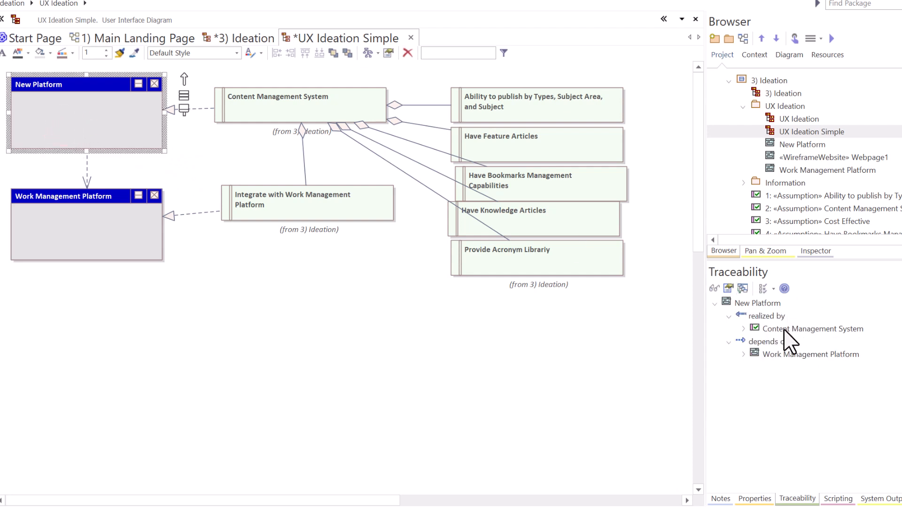
pyautogui.click(297, 113)
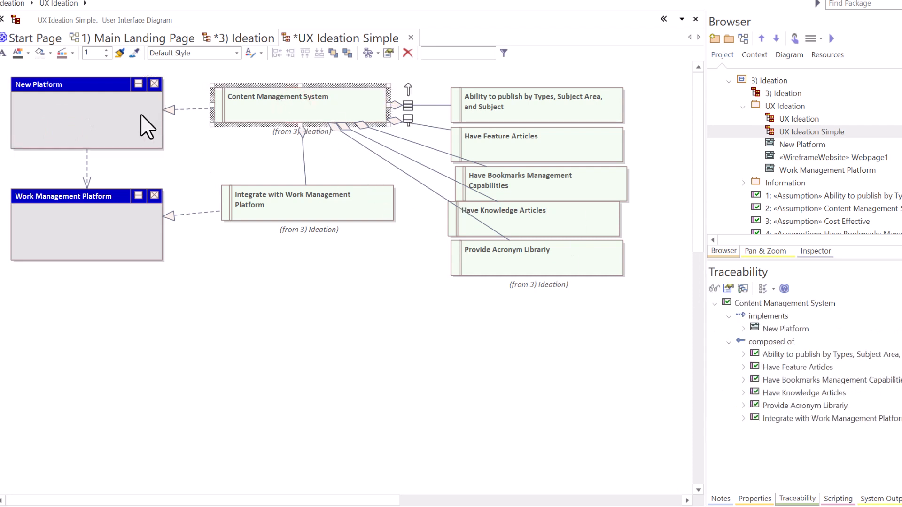
pyautogui.click(125, 107)
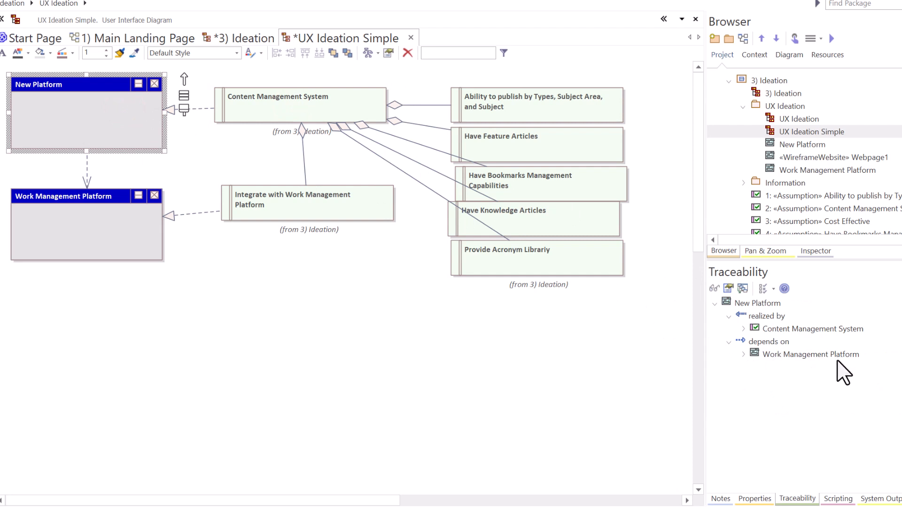
# - Reverse the direction of the Dependency connector between the two screens and check New Platform's traceability
pyautogui.rightClick(87, 171)
pyautogui.click(125, 206)
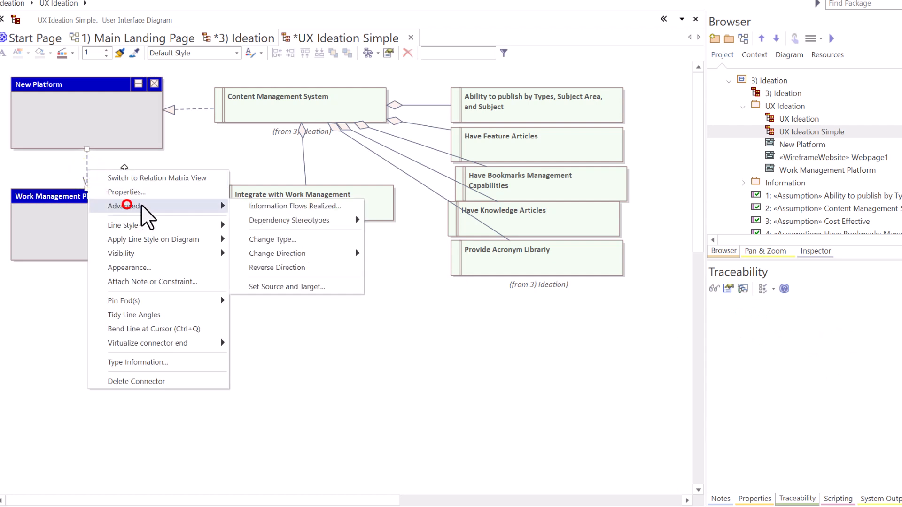
pyautogui.click(289, 267)
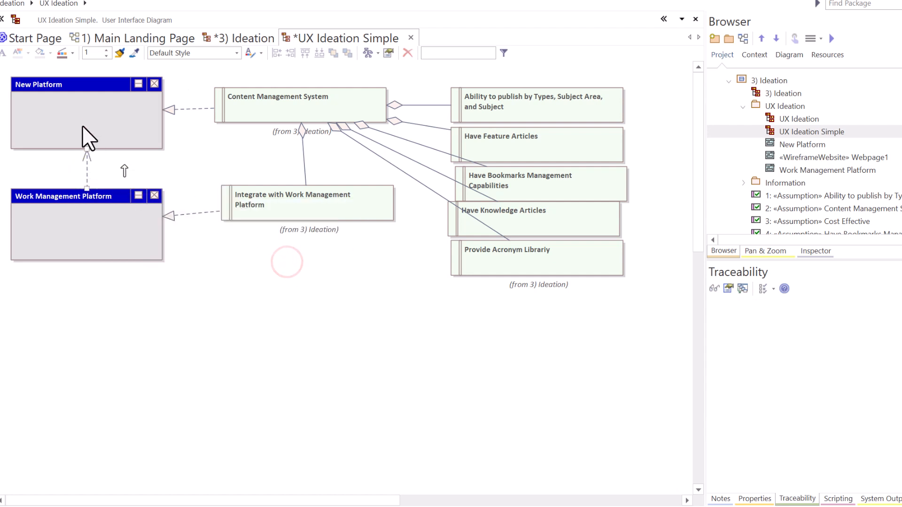
pyautogui.click(75, 114)
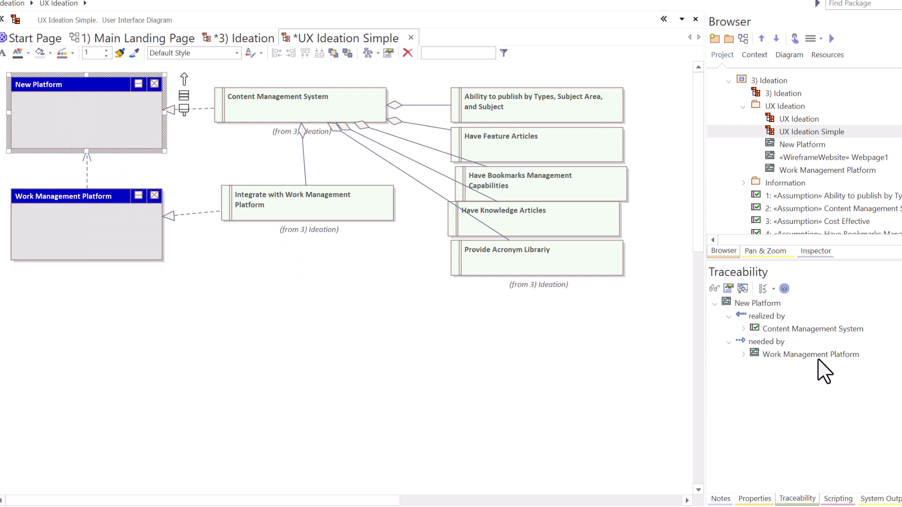
pyautogui.click(186, 299)
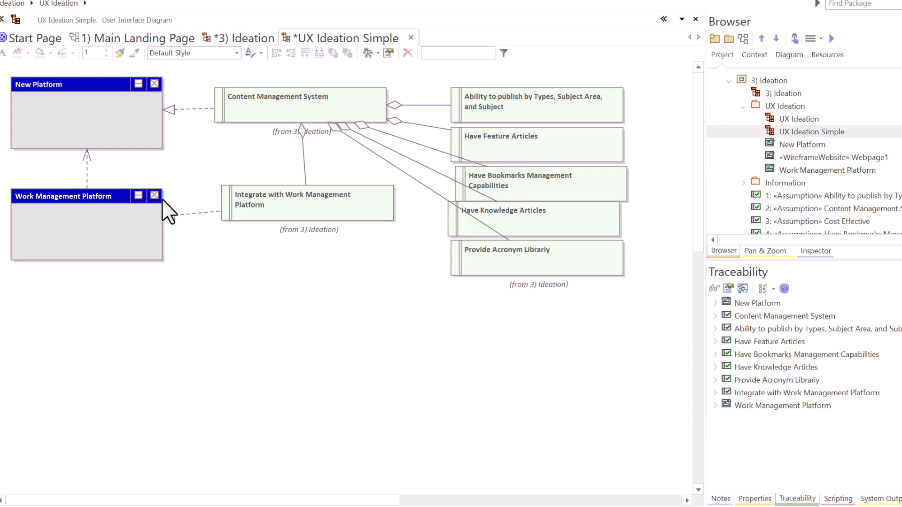
# - Align the Integrate with Work Management Platform requirement under Content Management System and save the UX Ideation Simple diagram
pyautogui.moveTo(329, 202); pyautogui.dragTo(327, 231)
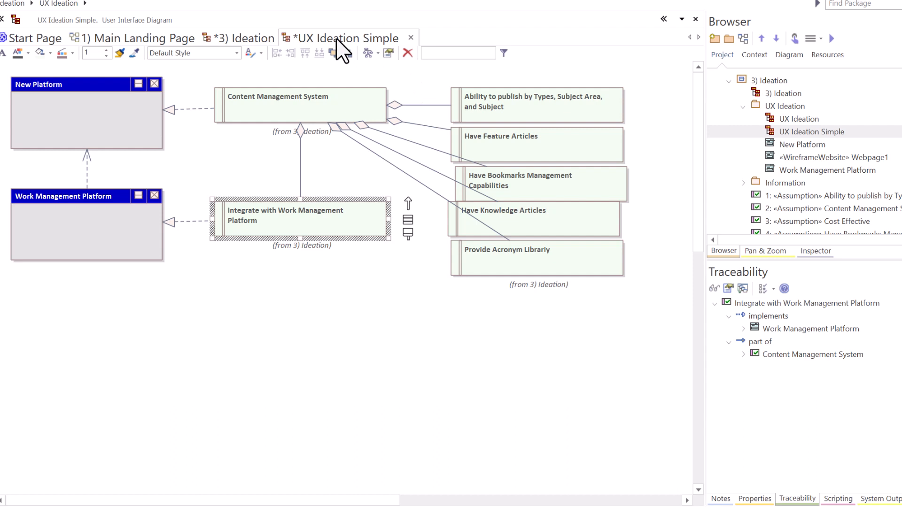
pyautogui.hotkey('ctrl', 's')
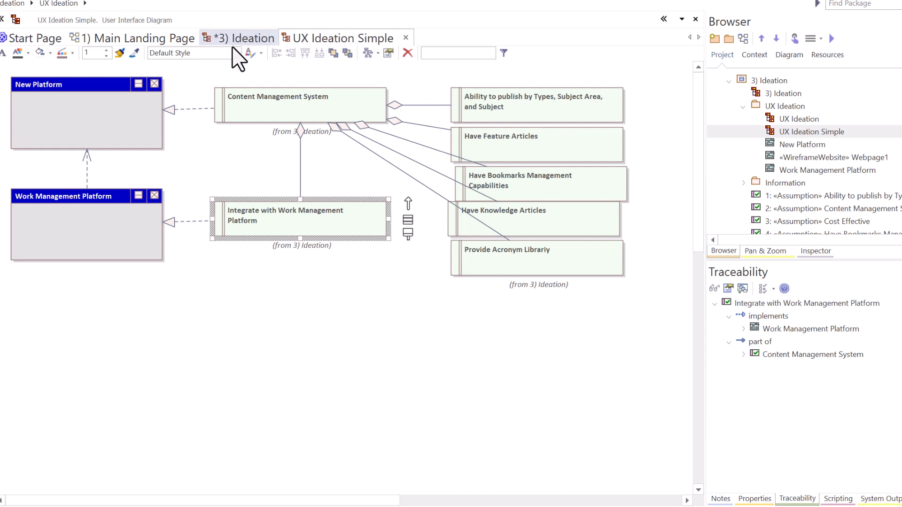
pyautogui.click(109, 231)
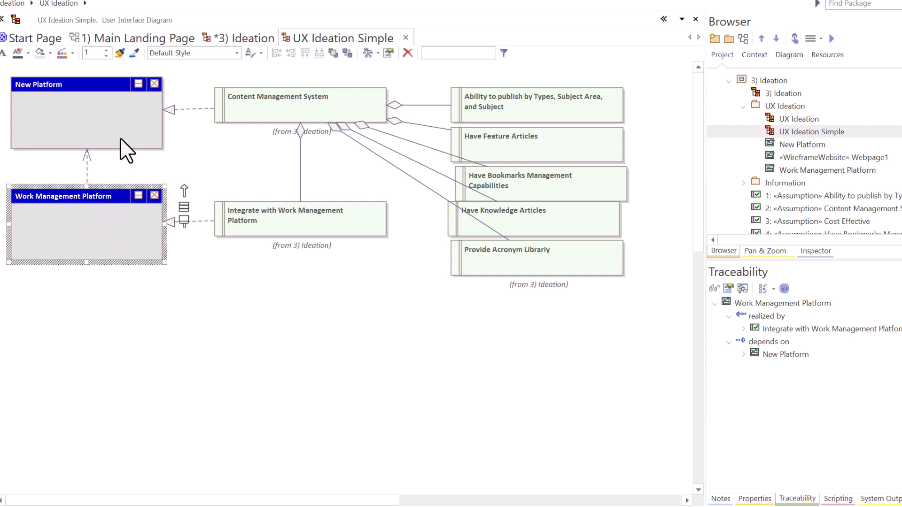
pyautogui.click(111, 104)
# - Save the 3) Ideation requirements diagram and open the 4) Needs Assessment diagram from the project tree
pyautogui.click(249, 37)
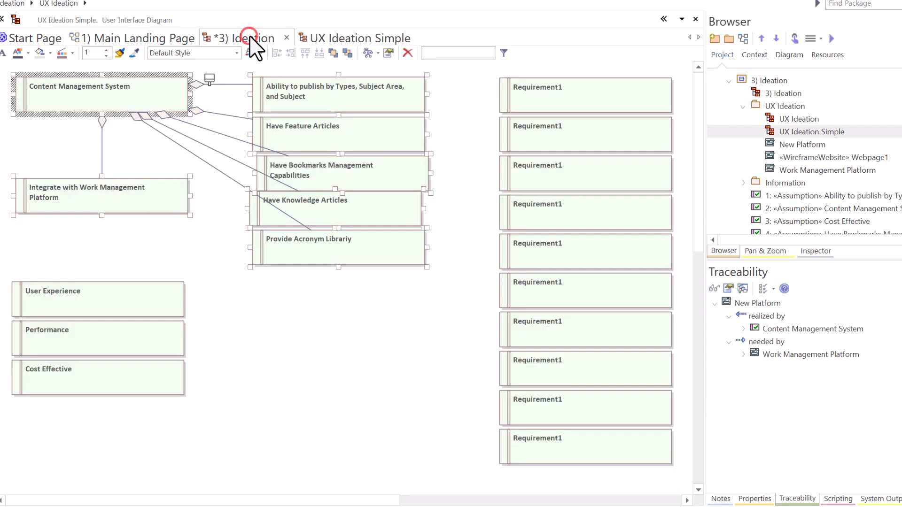
pyautogui.click(327, 314)
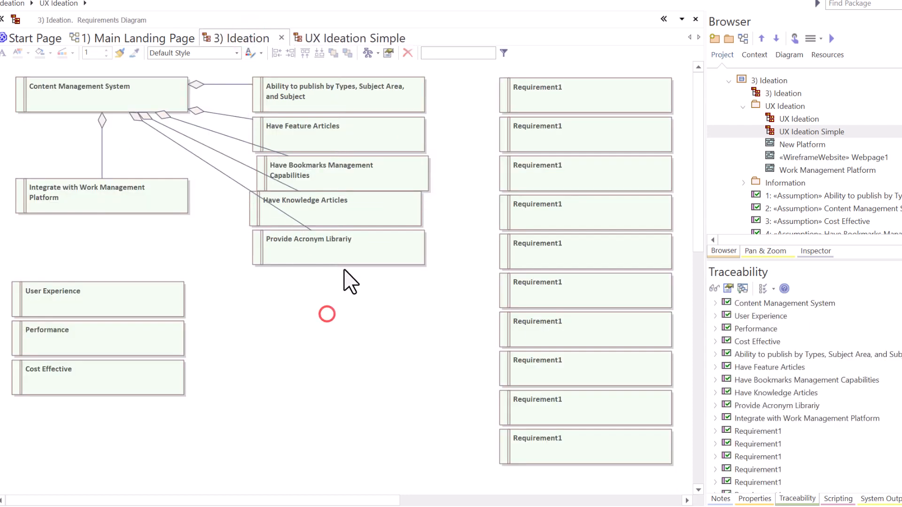
pyautogui.click(729, 81)
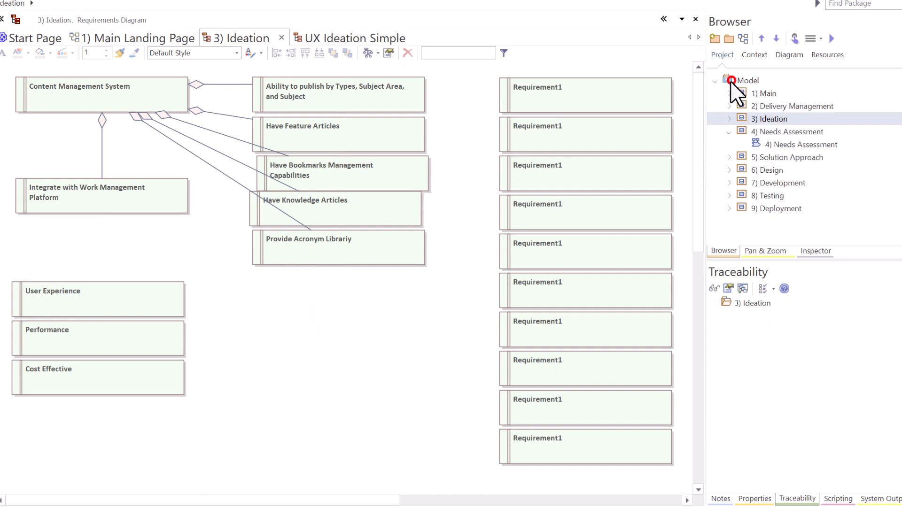
pyautogui.click(729, 132)
pyautogui.click(730, 132)
pyautogui.doubleClick(770, 145)
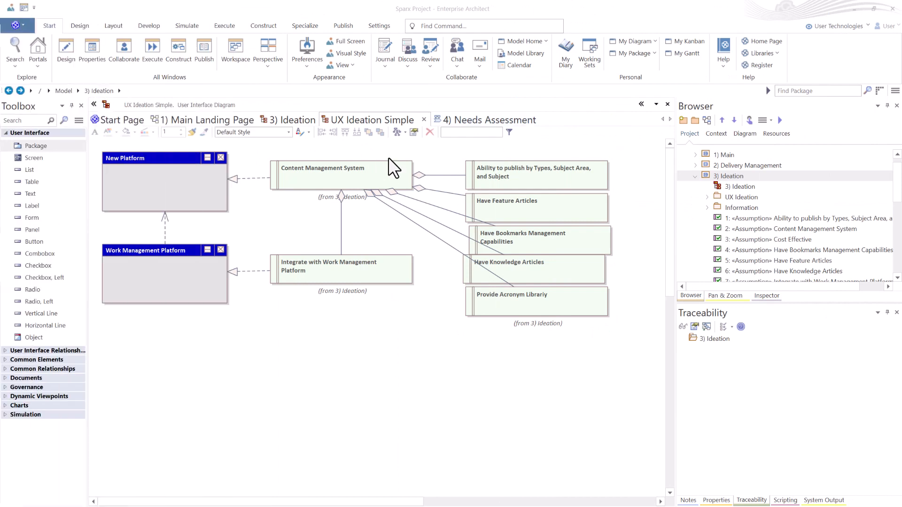
# - Create a new standard Kanban diagram in the 3) Ideation package
pyautogui.click(296, 120)
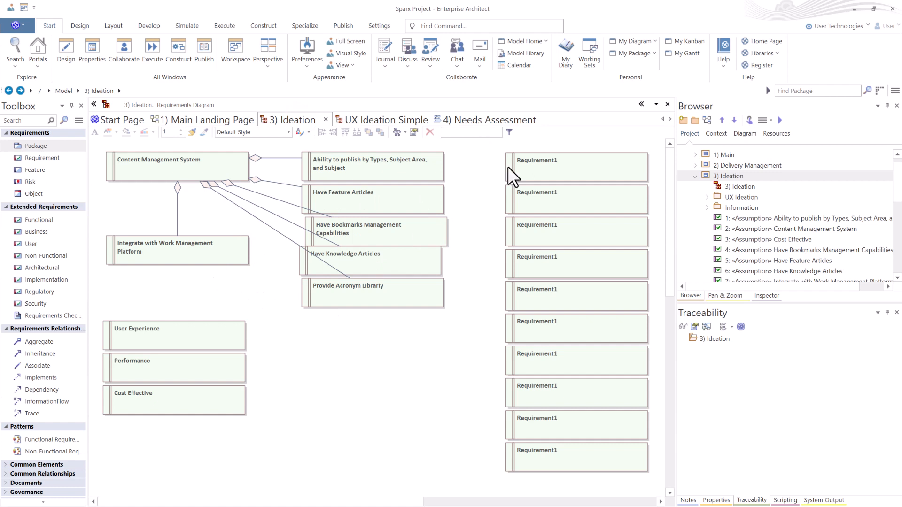
pyautogui.click(727, 176)
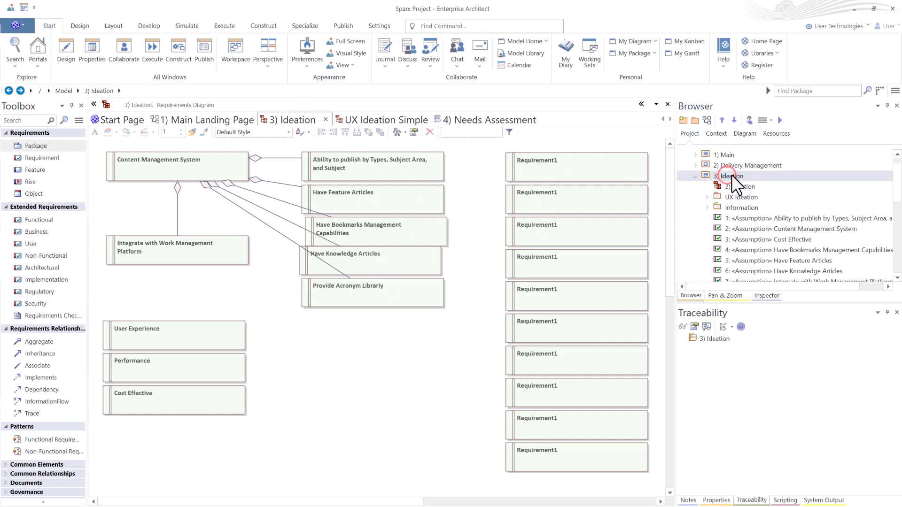
pyautogui.click(259, 25)
pyautogui.click(64, 66)
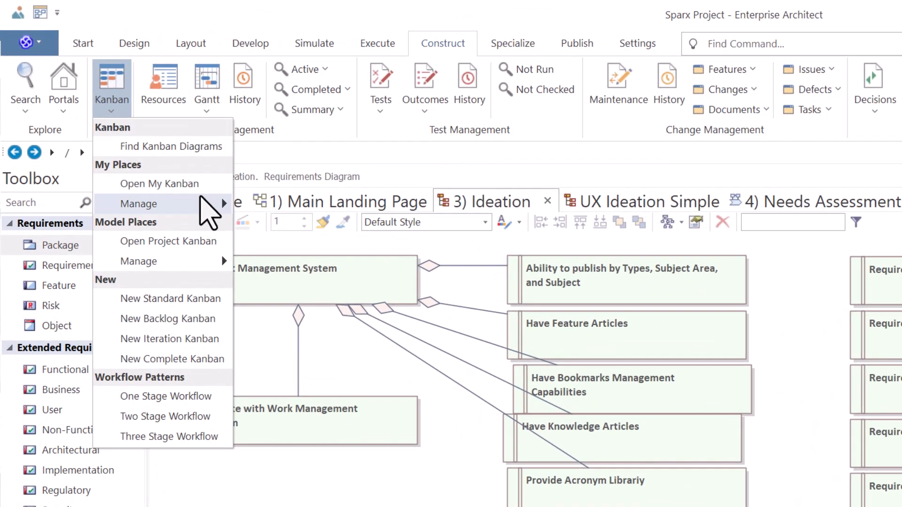
pyautogui.moveTo(116, 117)
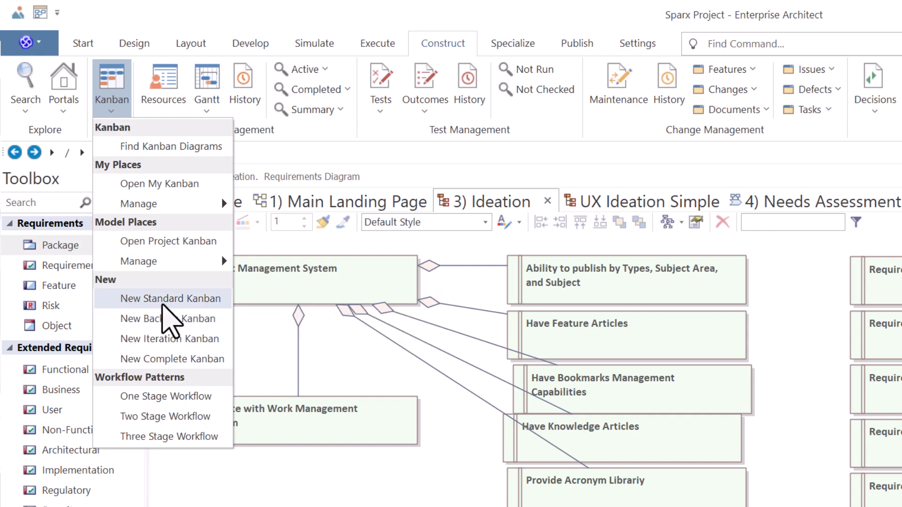
pyautogui.click(164, 300)
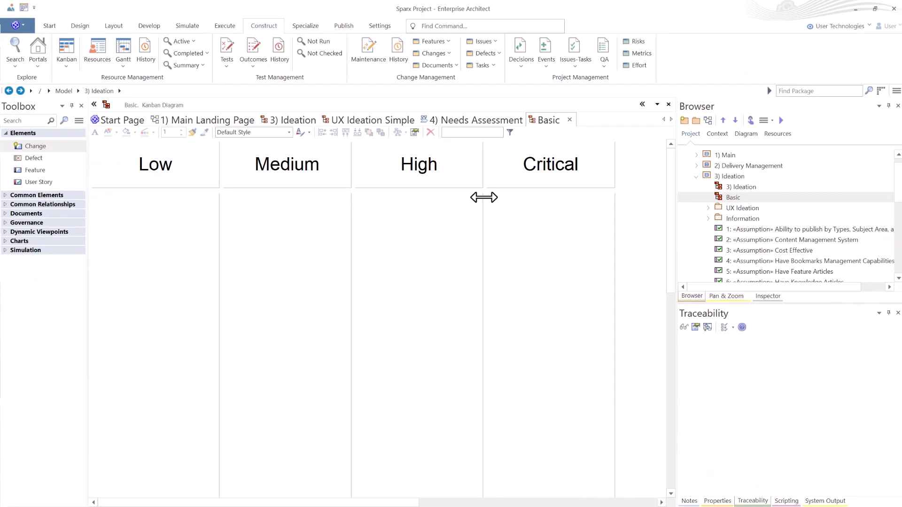
# - Rename the new Kanban diagram as Priorities and close the UX Ideation Simple diagram
pyautogui.click(742, 198)
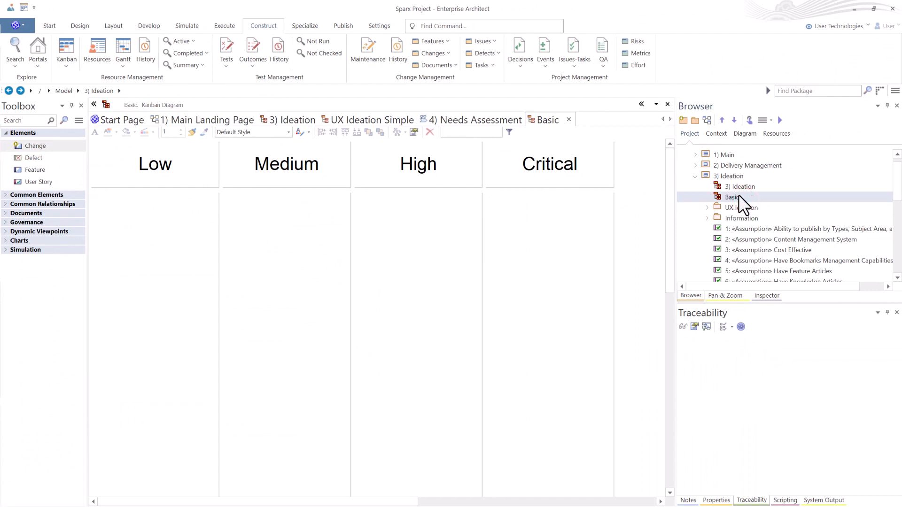
pyautogui.click(733, 197)
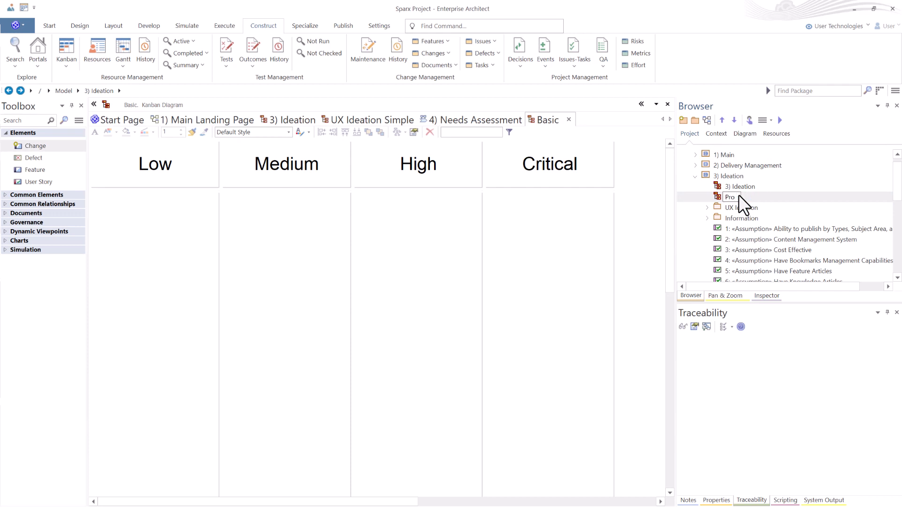
pyautogui.write('iorities')
pyautogui.press('Return')
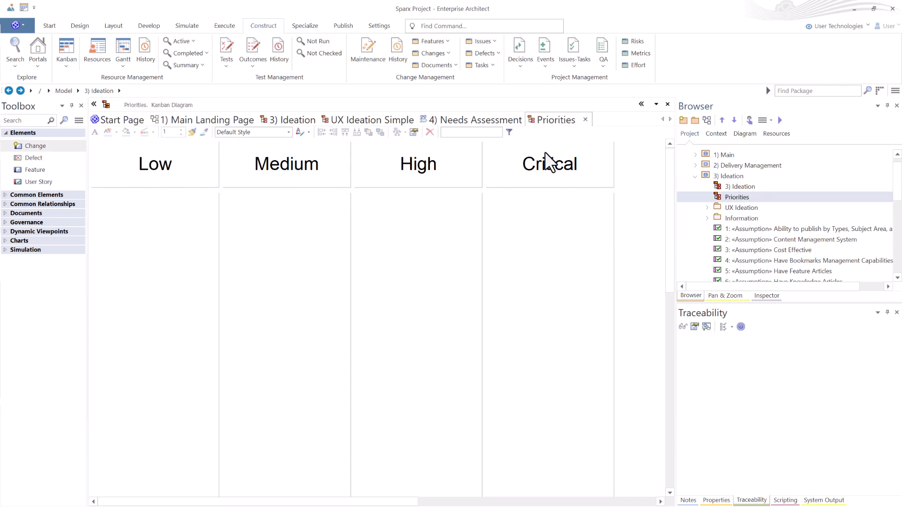
pyautogui.click(367, 120)
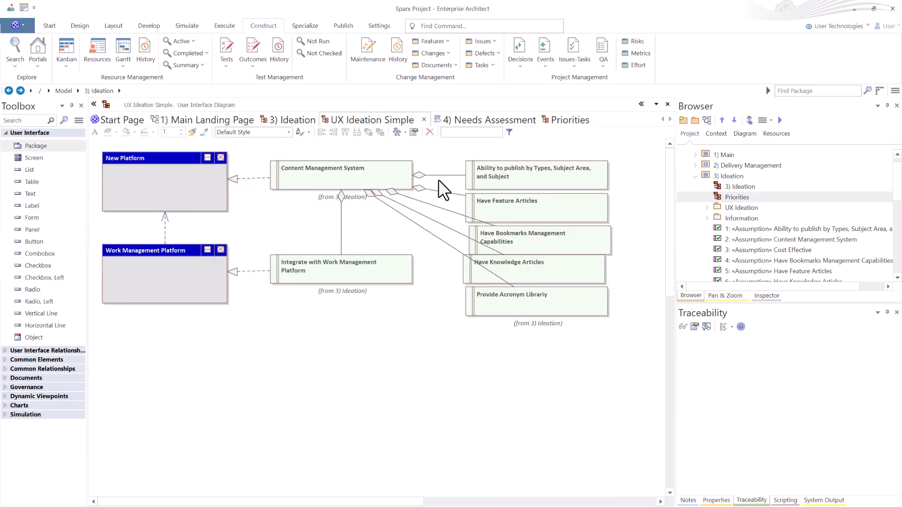
pyautogui.click(423, 119)
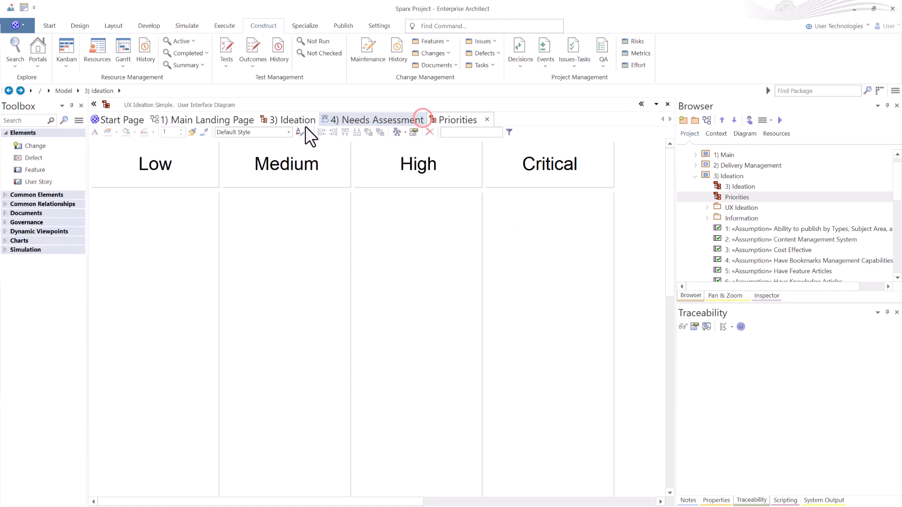
# - Set the Content Management System requirement's priority to High in the 3) Ideation diagram, and return to the Priorities Kanban
pyautogui.click(291, 119)
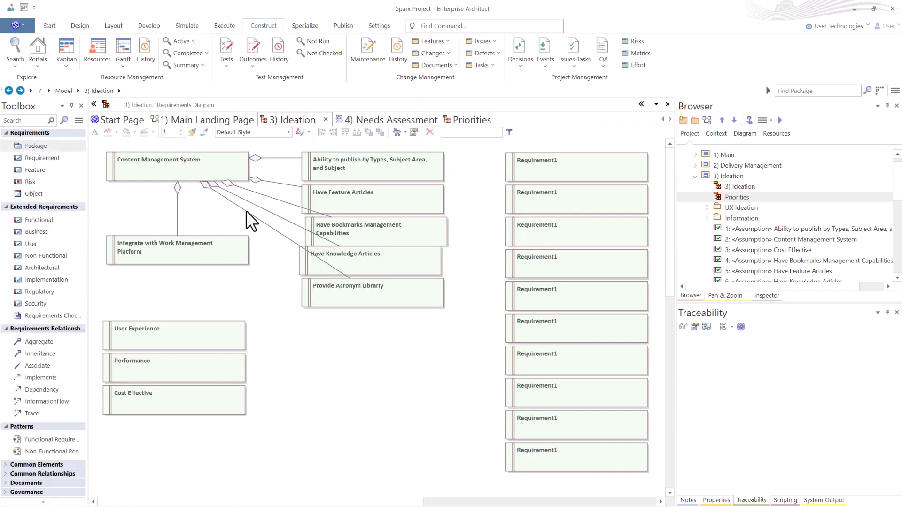
pyautogui.doubleClick(198, 159)
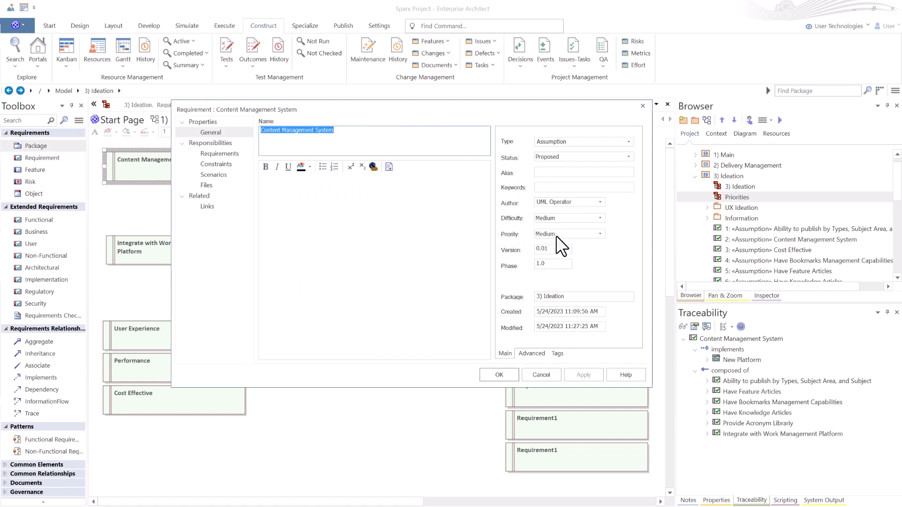
pyautogui.click(599, 234)
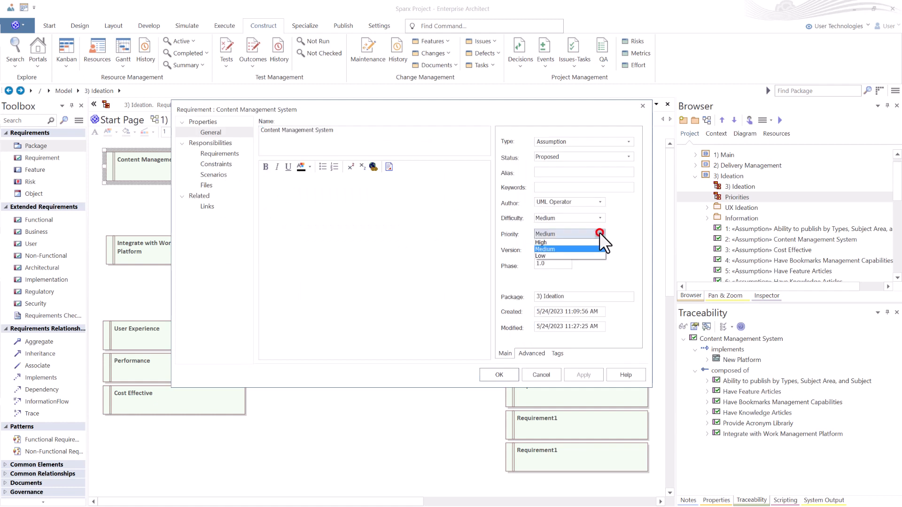
pyautogui.click(549, 243)
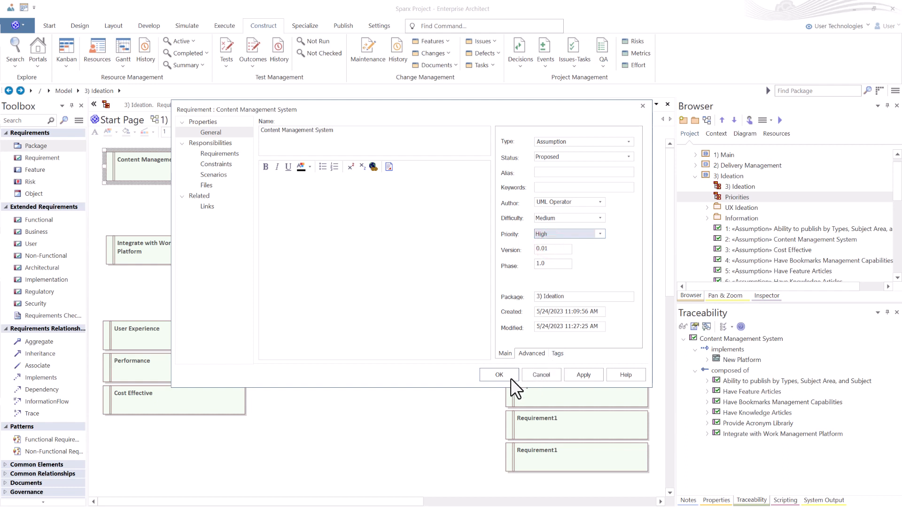
pyautogui.click(499, 375)
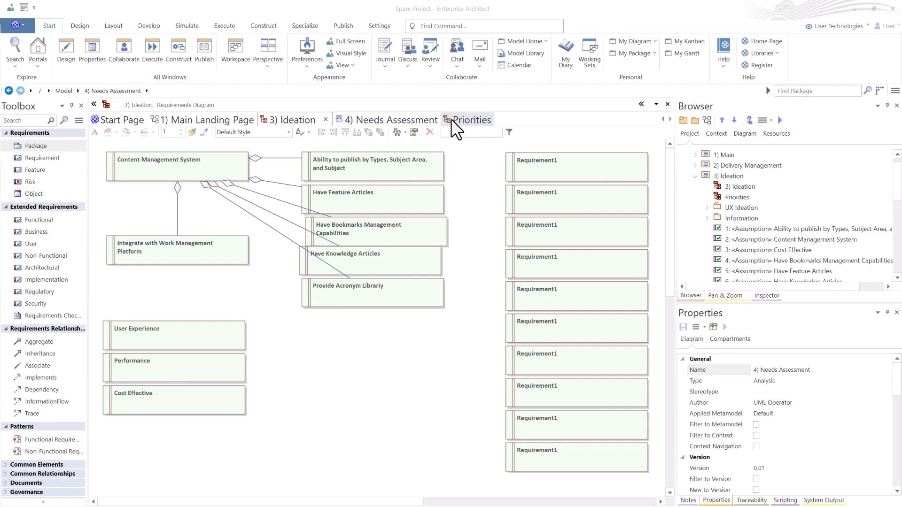
pyautogui.click(458, 119)
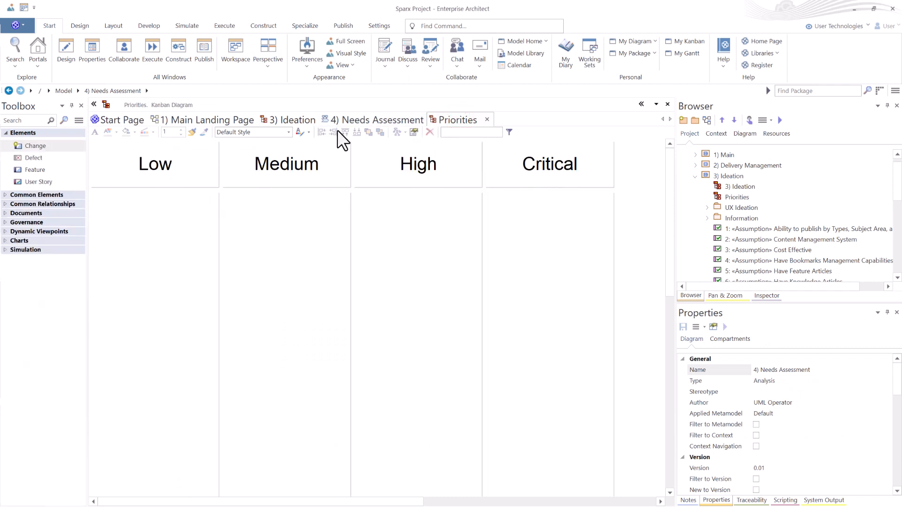
# - Copy the ten named requirements from the 3) Ideation diagram into the Priorities Kanban
pyautogui.click(346, 119)
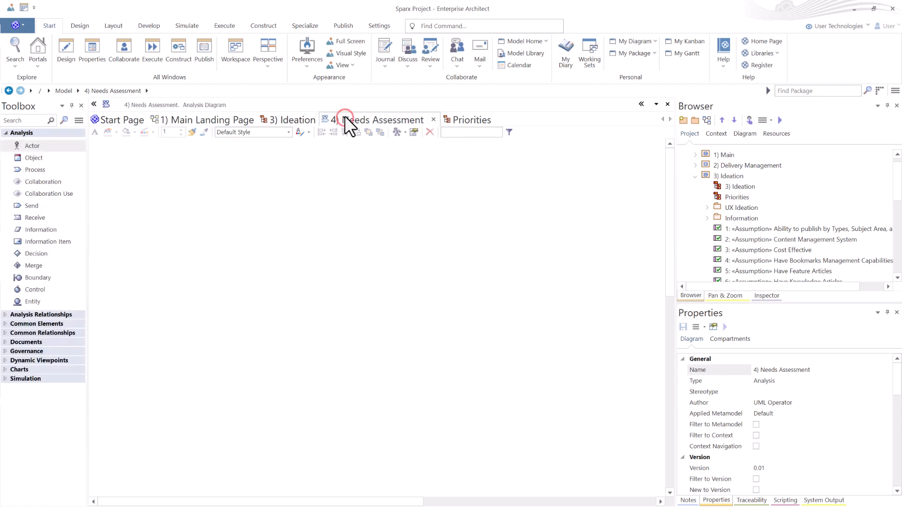
pyautogui.click(298, 118)
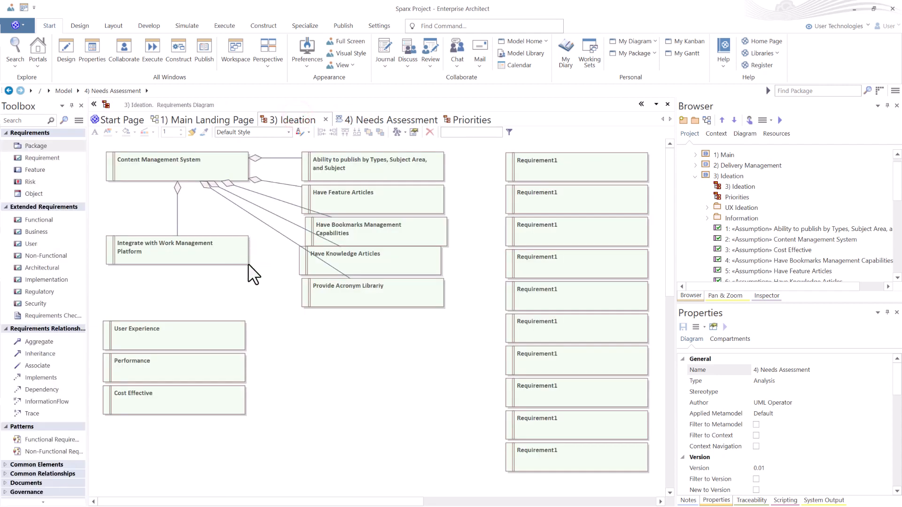
pyautogui.moveTo(127, 439); pyautogui.dragTo(396, 153)
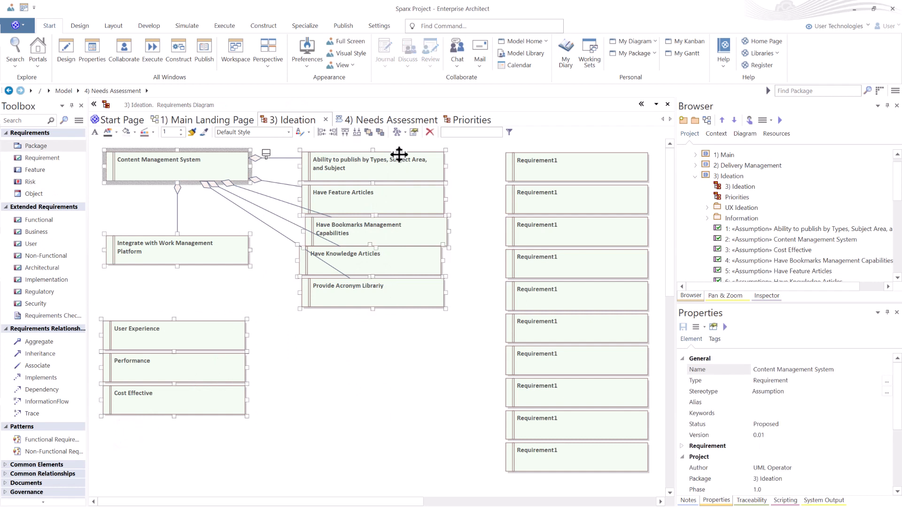
pyautogui.click(458, 121)
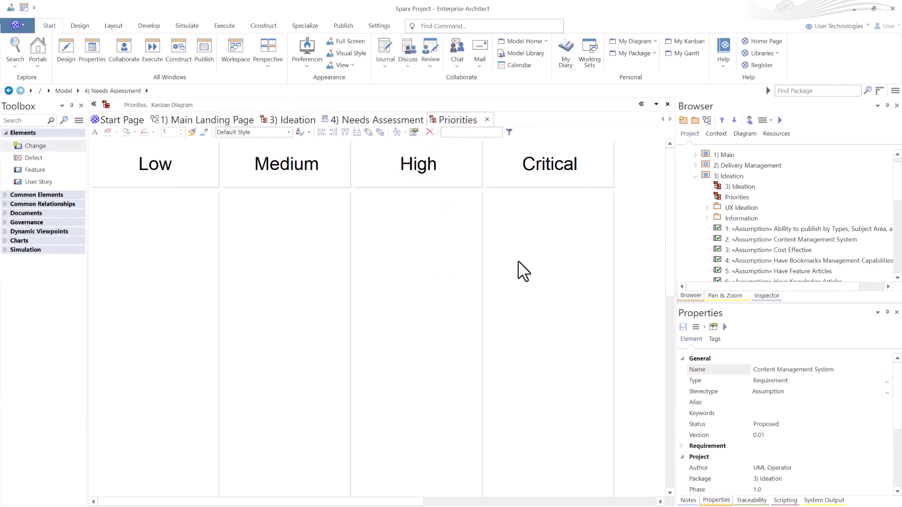
pyautogui.hotkey('ctrl', 'v')
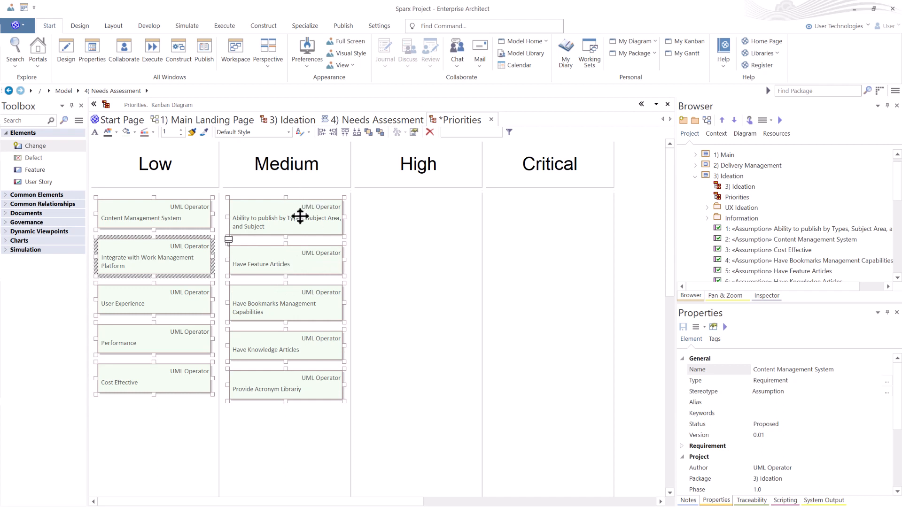
pyautogui.moveTo(299, 217)
pyautogui.mouseDown()
pyautogui.moveTo(622, 220)
pyautogui.moveTo(411, 233)
pyautogui.moveTo(286, 216)
pyautogui.moveTo(303, 215)
pyautogui.mouseUp()
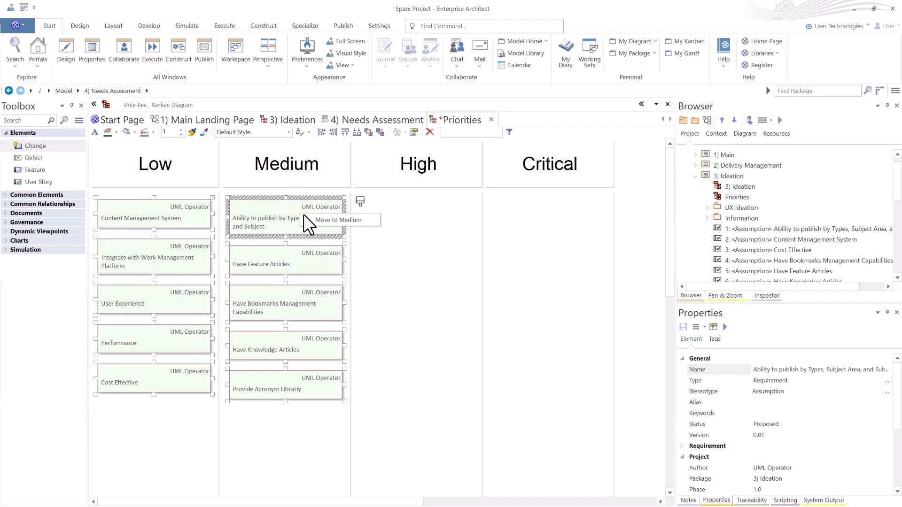
pyautogui.click(410, 229)
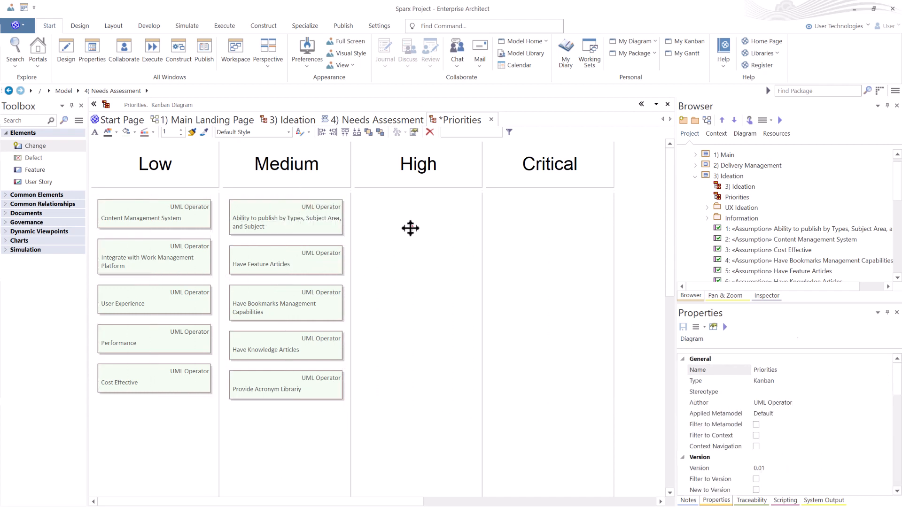
# - Move the Content Management System requirement to High and Integrate with Work Management Platform to Critical
pyautogui.click(159, 216)
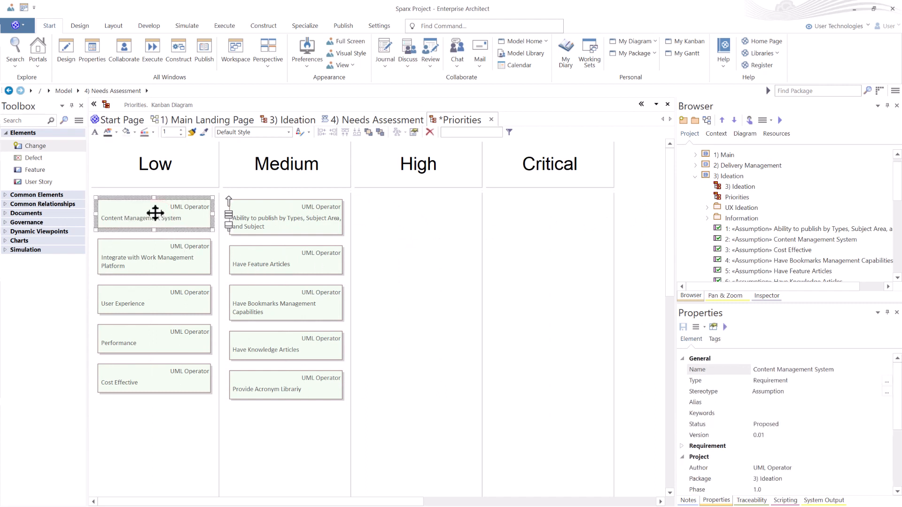
pyautogui.moveTo(151, 210); pyautogui.dragTo(415, 216)
pyautogui.click(440, 219)
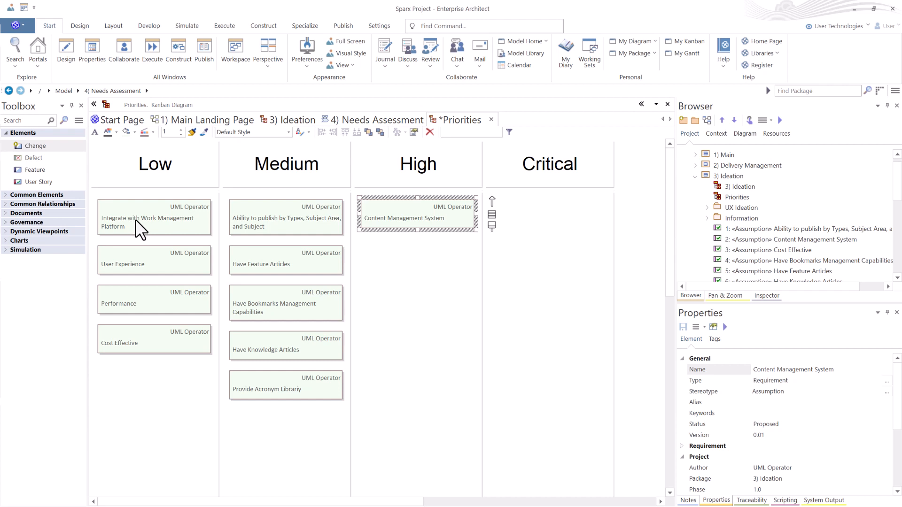
pyautogui.moveTo(135, 219); pyautogui.dragTo(530, 220)
pyautogui.click(553, 227)
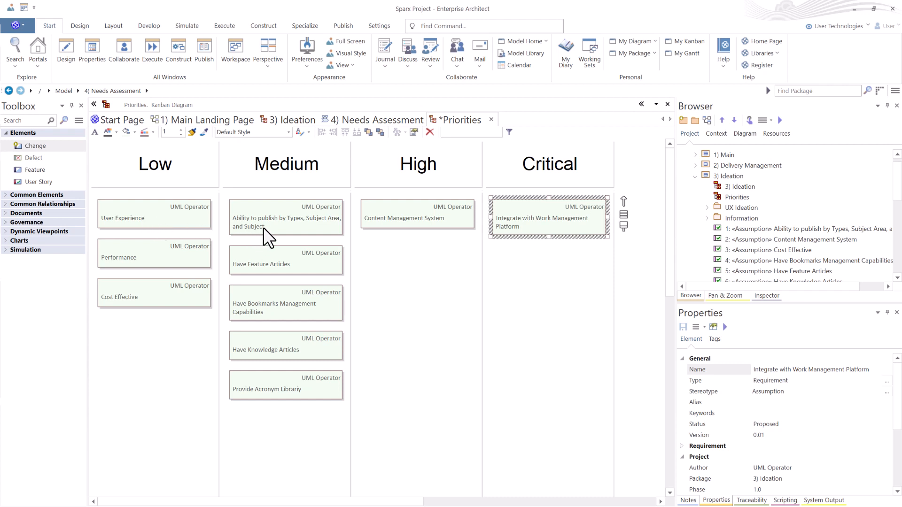
# - Move the User Experience requirement to Medium, and the Performance and Cost Effective requirements to High
pyautogui.moveTo(149, 209); pyautogui.dragTo(307, 438)
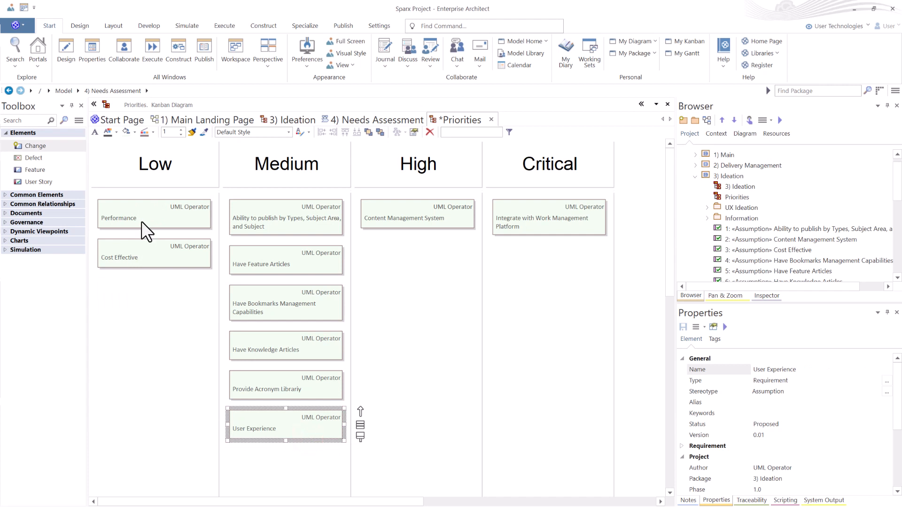
pyautogui.moveTo(140, 213); pyautogui.dragTo(419, 252)
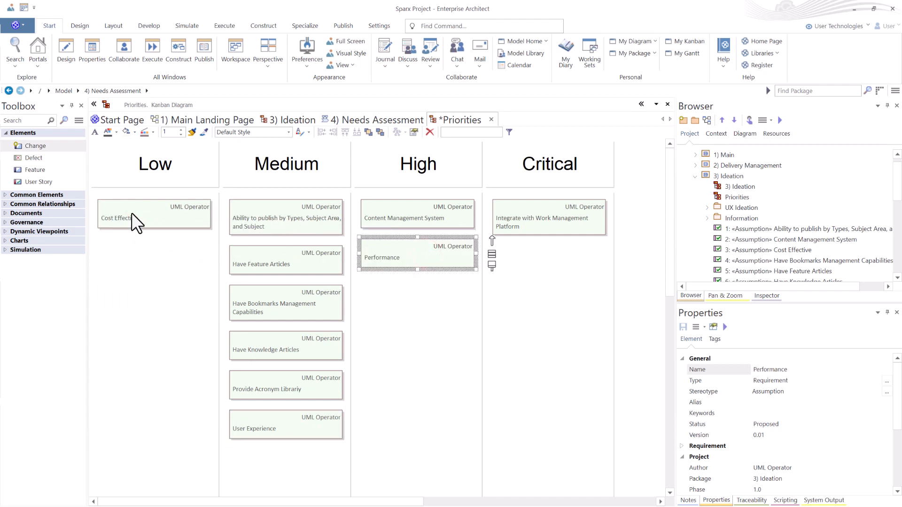
pyautogui.moveTo(131, 215); pyautogui.dragTo(430, 295)
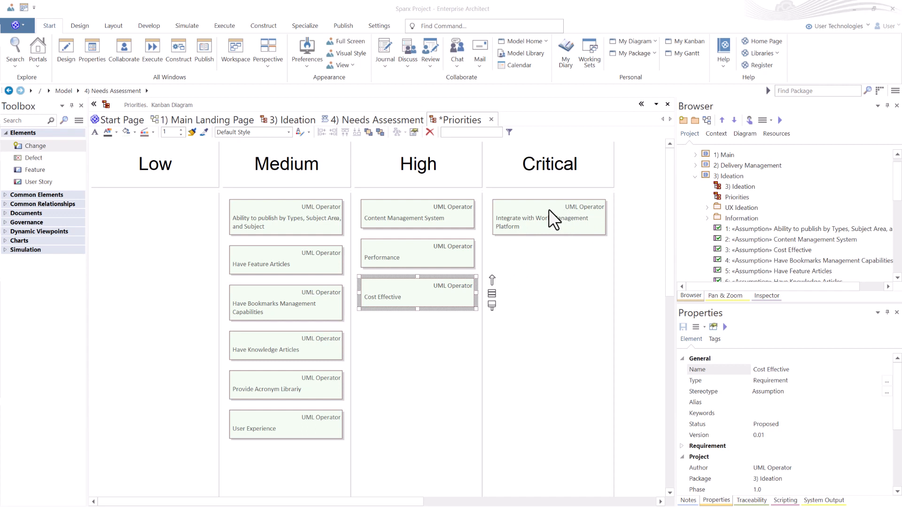
# - Move the Content Management System requirement to Critical and back to the top of High
pyautogui.click(436, 213)
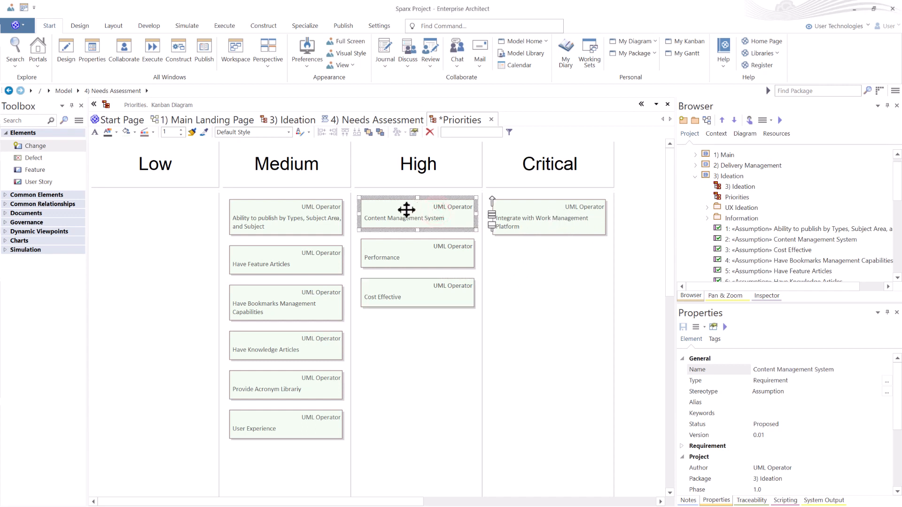
pyautogui.moveTo(407, 209); pyautogui.dragTo(538, 260)
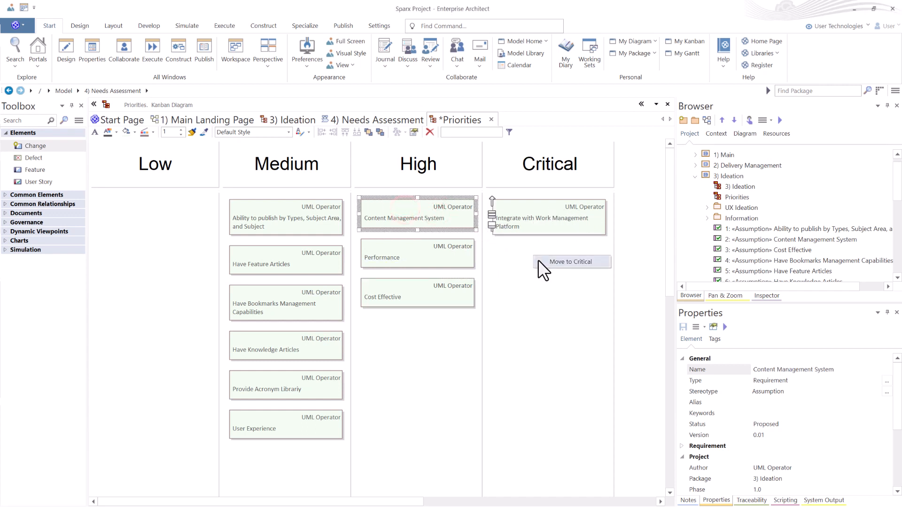
pyautogui.click(560, 262)
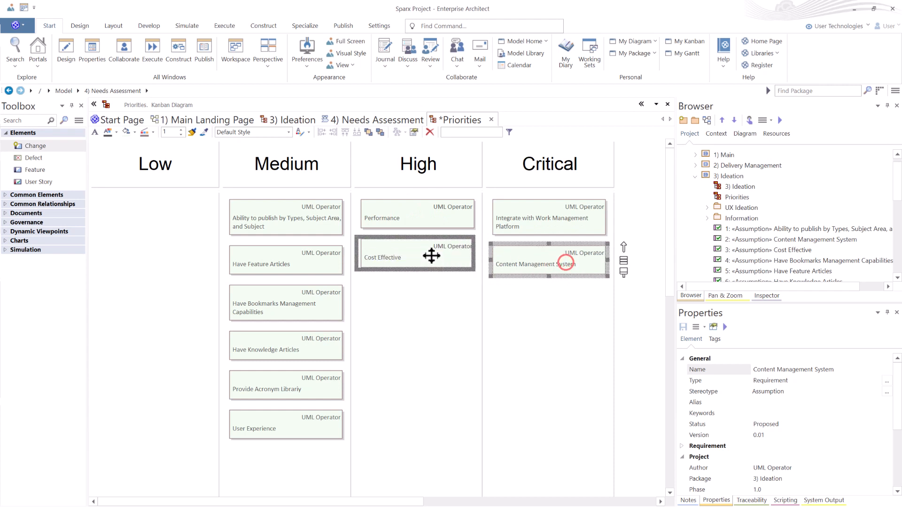
pyautogui.moveTo(429, 256); pyautogui.dragTo(433, 204)
pyautogui.moveTo(468, 209); pyautogui.dragTo(468, 210)
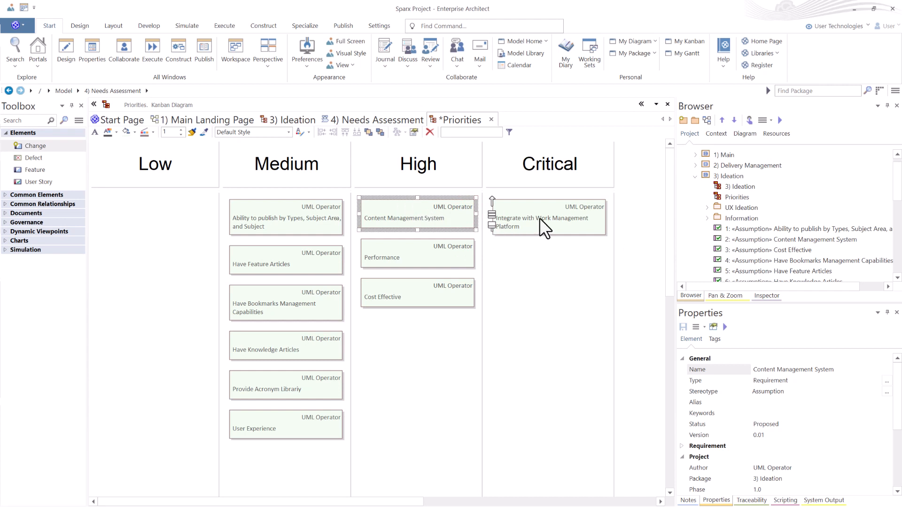
# - Switch to the 4) Needs Assessment diagram and collapse the 3) Ideation package in the project tree
pyautogui.click(383, 117)
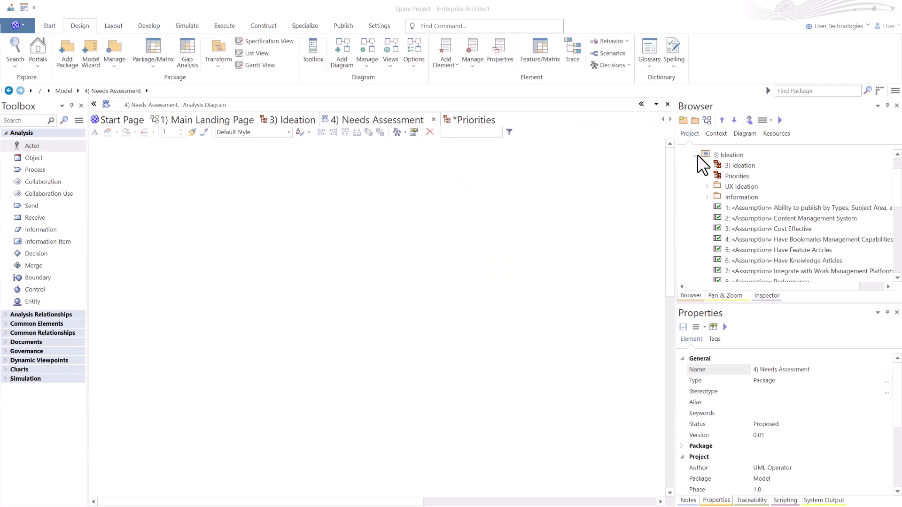
pyautogui.click(696, 154)
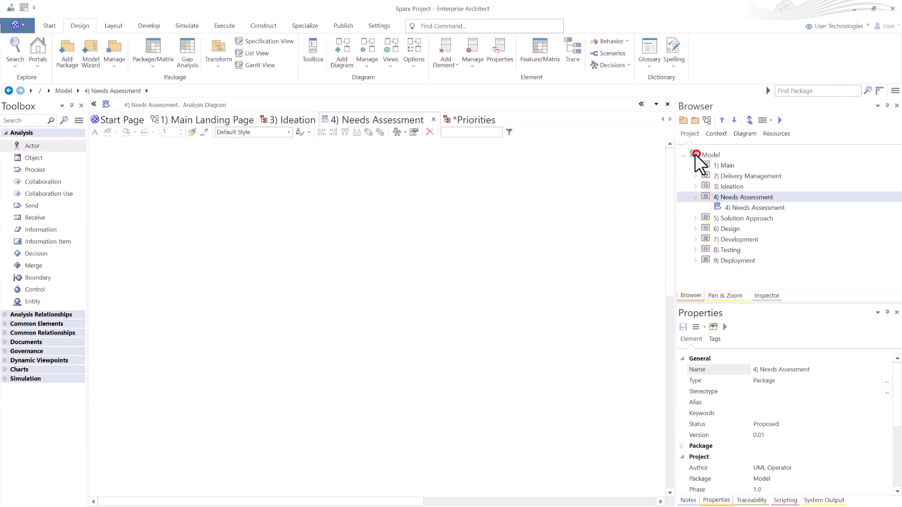
pyautogui.click(730, 205)
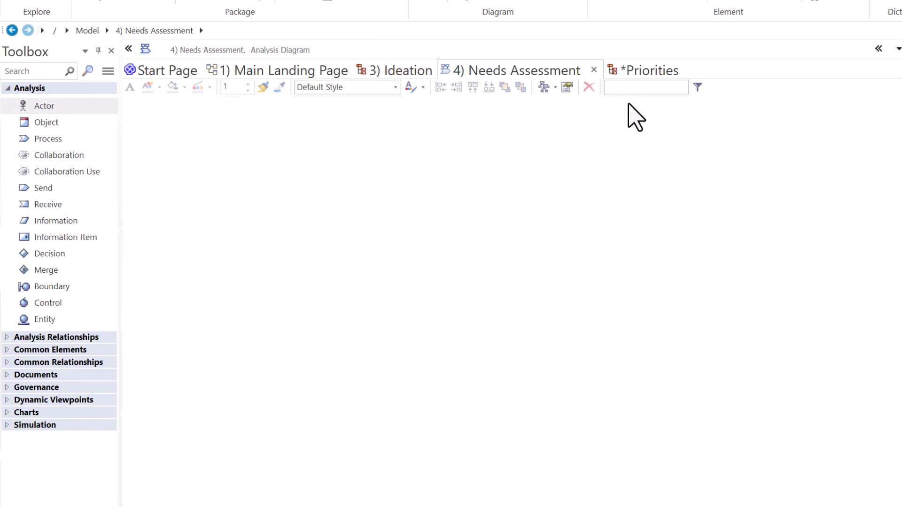
# - Add an actor named User to the 4) Needs Assessment diagram
pyautogui.moveTo(47, 107); pyautogui.dragTo(152, 125)
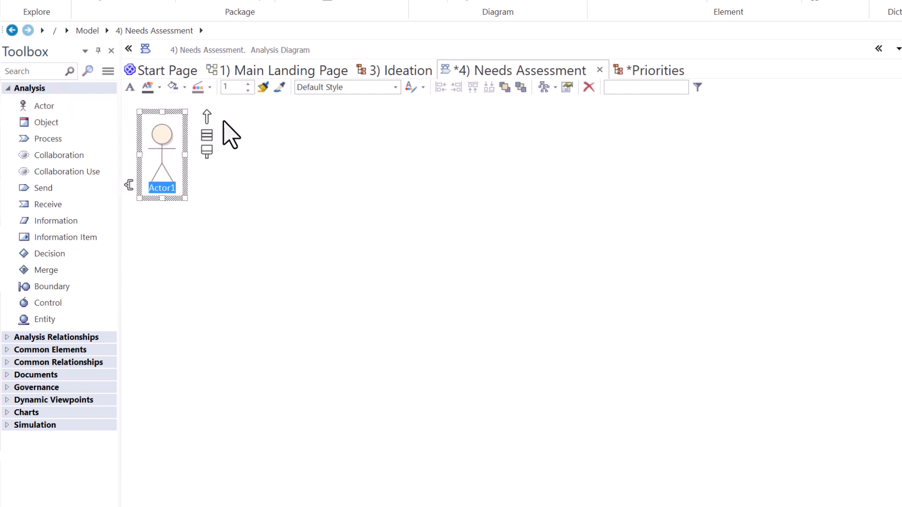
pyautogui.write('User')
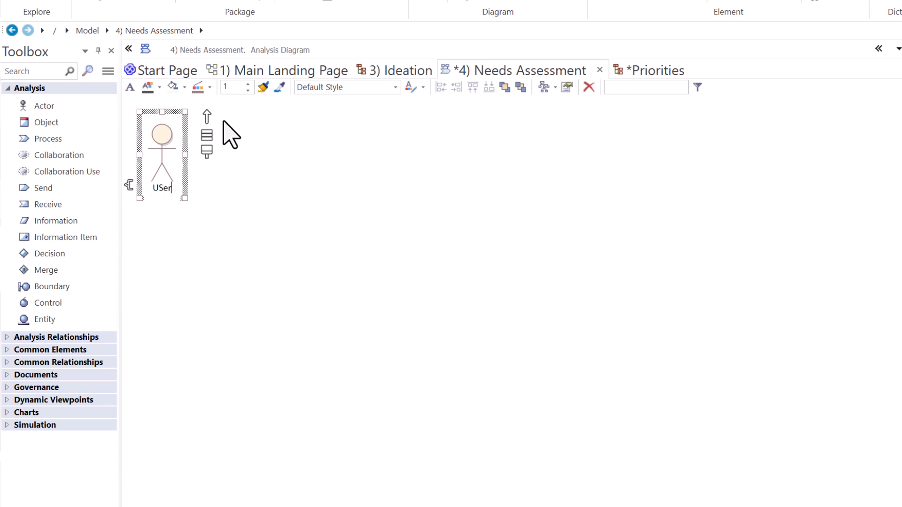
pyautogui.press('BackSpace')
pyautogui.press('BackSpace')
pyautogui.write('er')
pyautogui.press('Return')
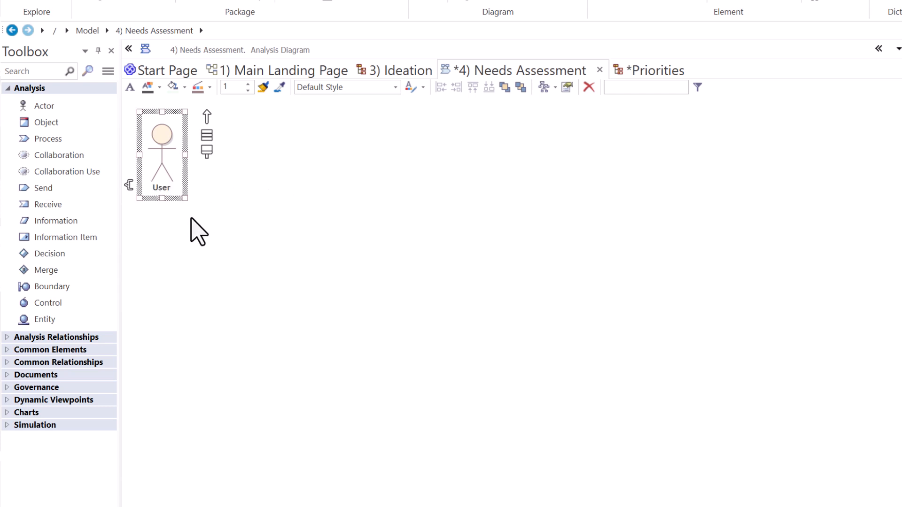
pyautogui.click(199, 205)
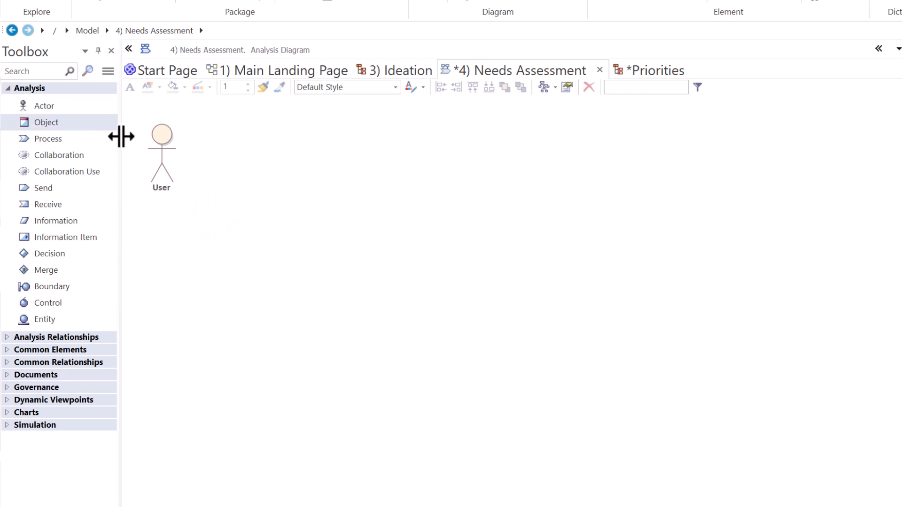
# - Add two more actors named Customer and Legal to the 4) Needs Assessment diagram
pyautogui.click(196, 207)
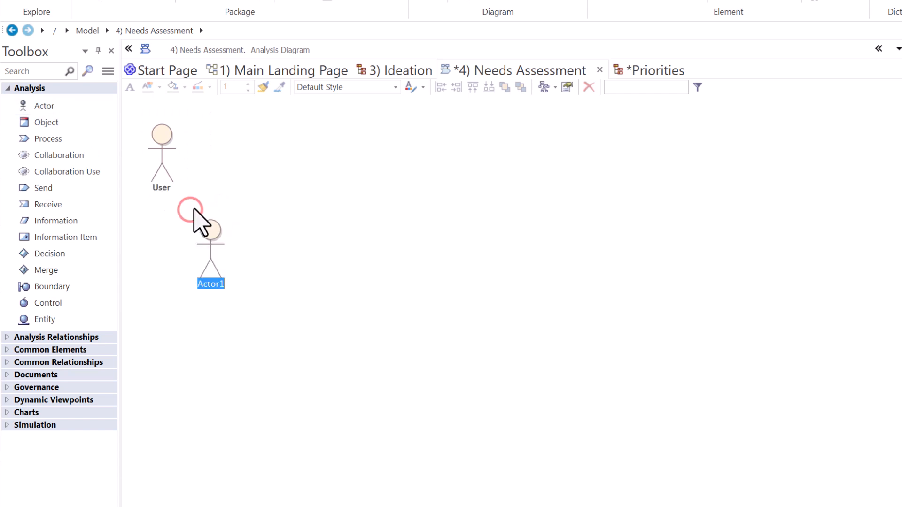
pyautogui.write('Customer')
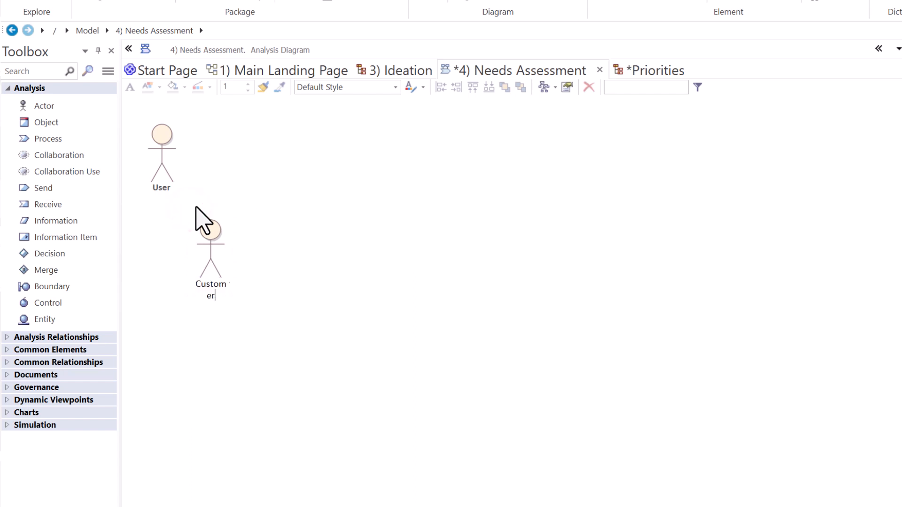
pyautogui.press('Return')
pyautogui.click(268, 148)
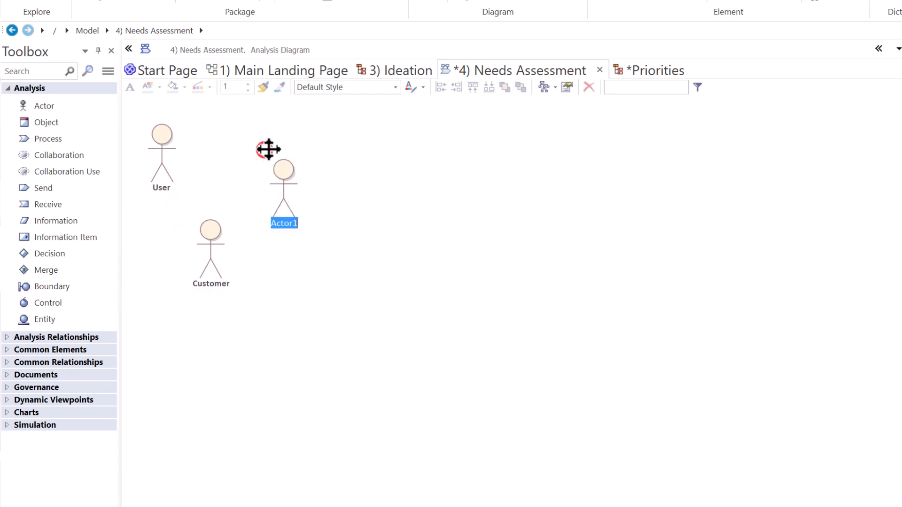
pyautogui.write('Legal')
pyautogui.press('Return')
# - Add actors named Business Analyst and Project Manager below the existing actors in the diagram
pyautogui.click(298, 241)
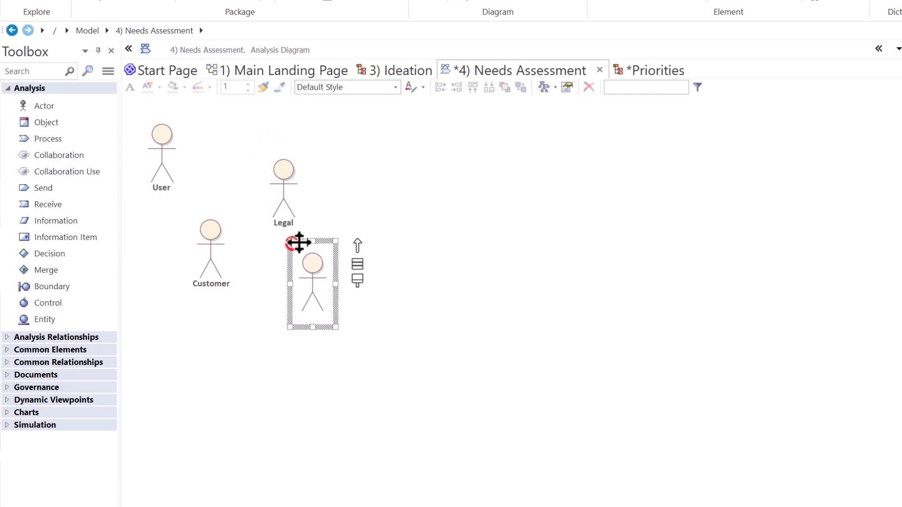
pyautogui.write('Business')
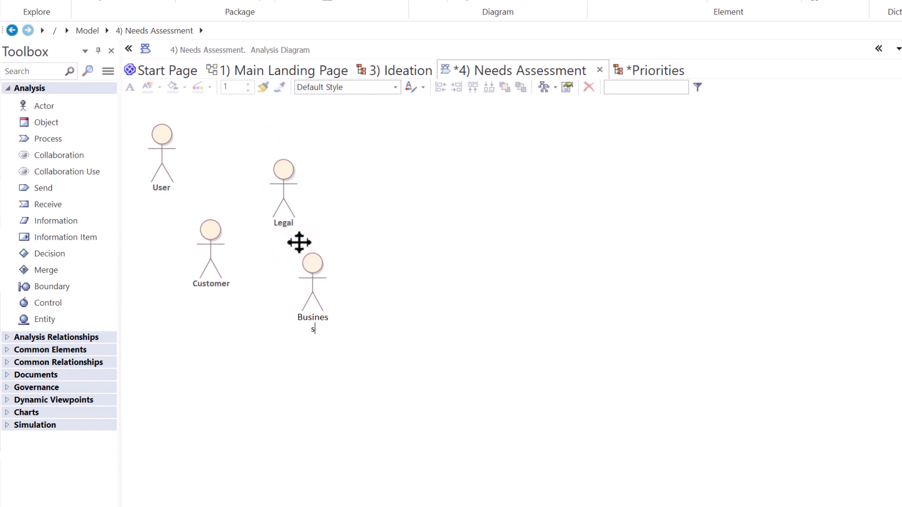
pyautogui.write(' Analyst')
pyautogui.press('Return')
pyautogui.keyDown('ctrl'); pyautogui.click(195, 334); pyautogui.keyUp('ctrl')
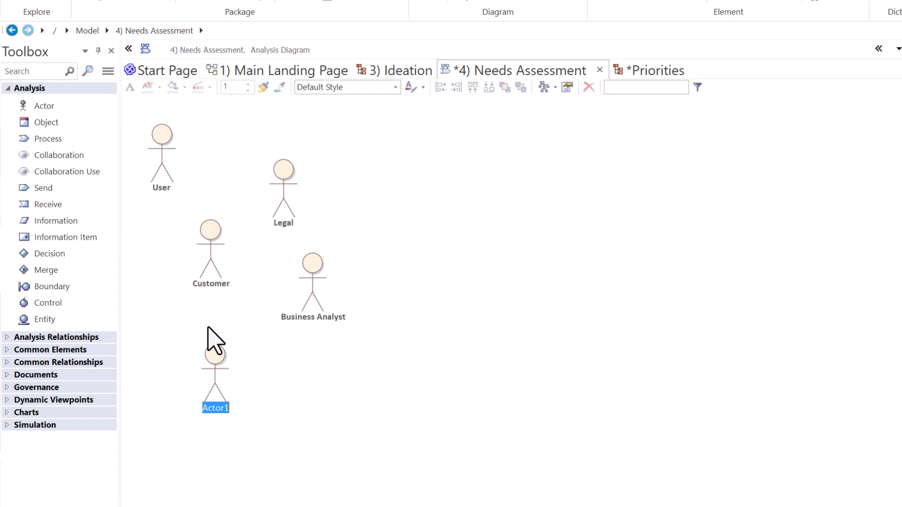
pyautogui.write('Project Manager')
pyautogui.press('Return')
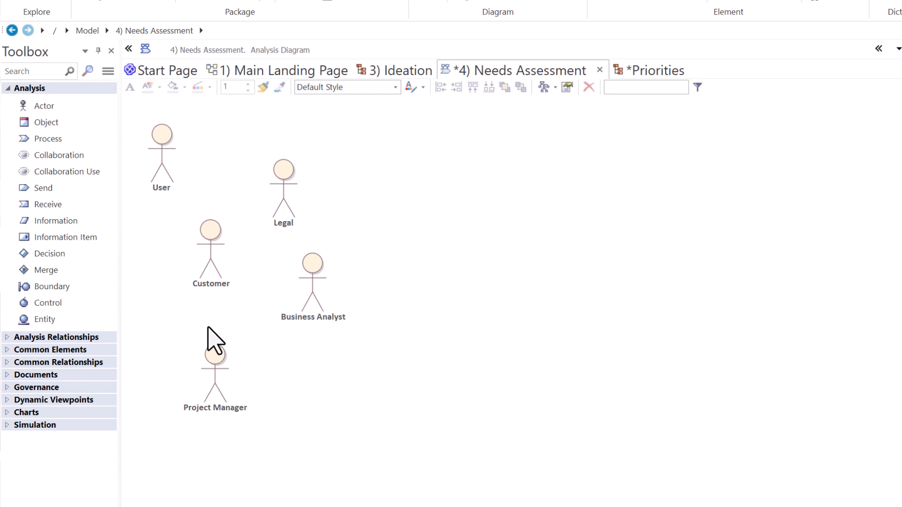
# - Move the User actor up, shrink it, and give all five actors its height and width
pyautogui.moveTo(161, 155); pyautogui.dragTo(161, 139)
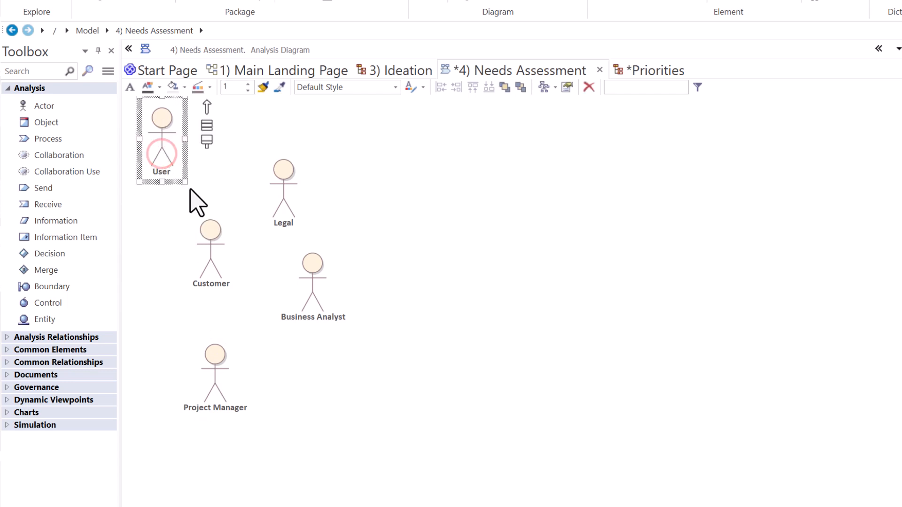
pyautogui.moveTo(181, 181); pyautogui.dragTo(167, 146)
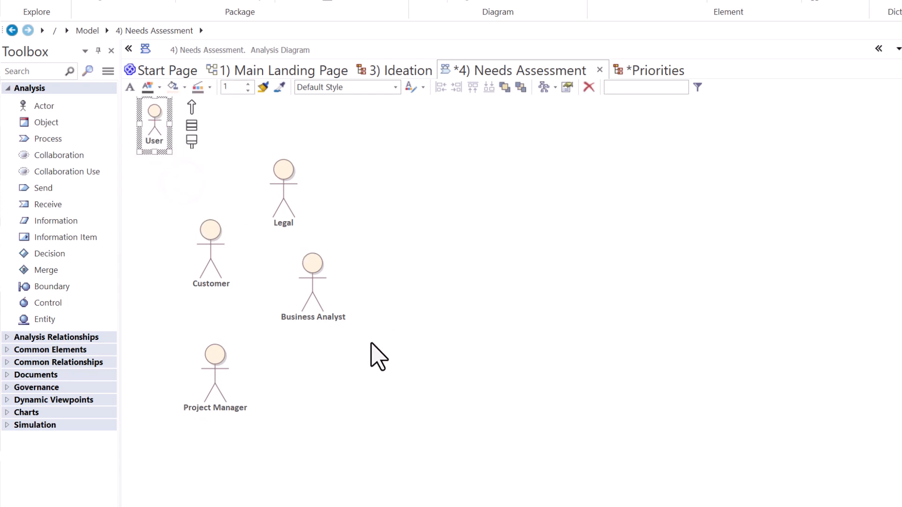
pyautogui.moveTo(357, 369); pyautogui.dragTo(138, 98)
pyautogui.rightClick(151, 117)
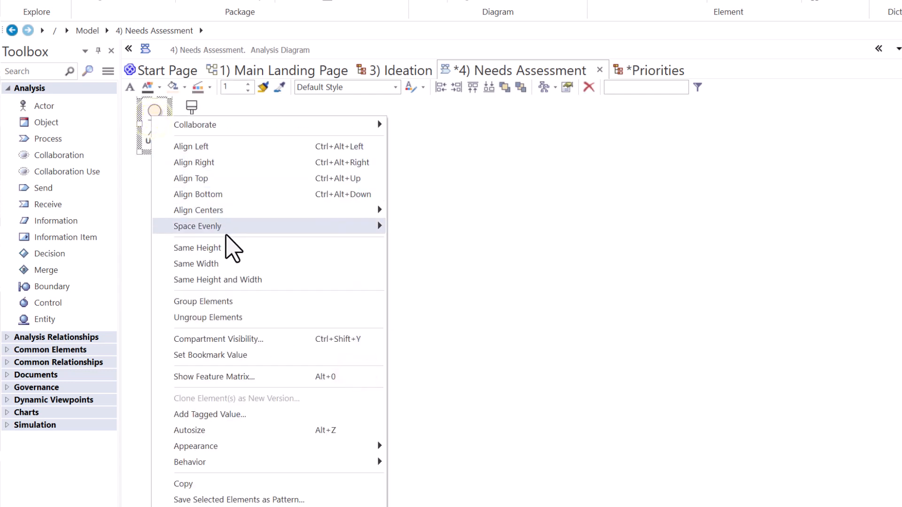
pyautogui.click(233, 279)
pyautogui.click(409, 240)
# - Arrange the actors in one column in the order User, Customer, Business Analyst, Project Manager and Legal
pyautogui.moveTo(273, 168); pyautogui.dragTo(302, 198)
pyautogui.moveTo(203, 234); pyautogui.dragTo(159, 188)
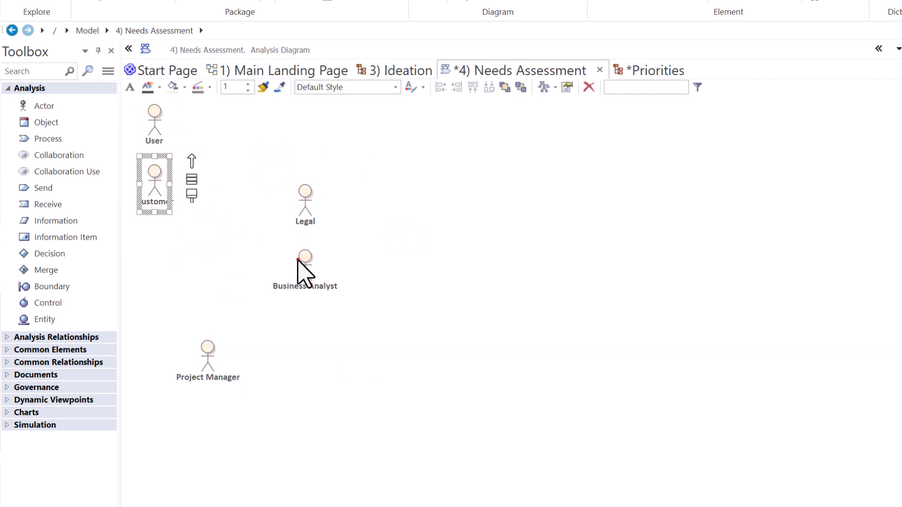
pyautogui.moveTo(298, 259); pyautogui.dragTo(143, 237)
pyautogui.moveTo(204, 347); pyautogui.dragTo(165, 123)
pyautogui.moveTo(288, 197); pyautogui.dragTo(163, 375)
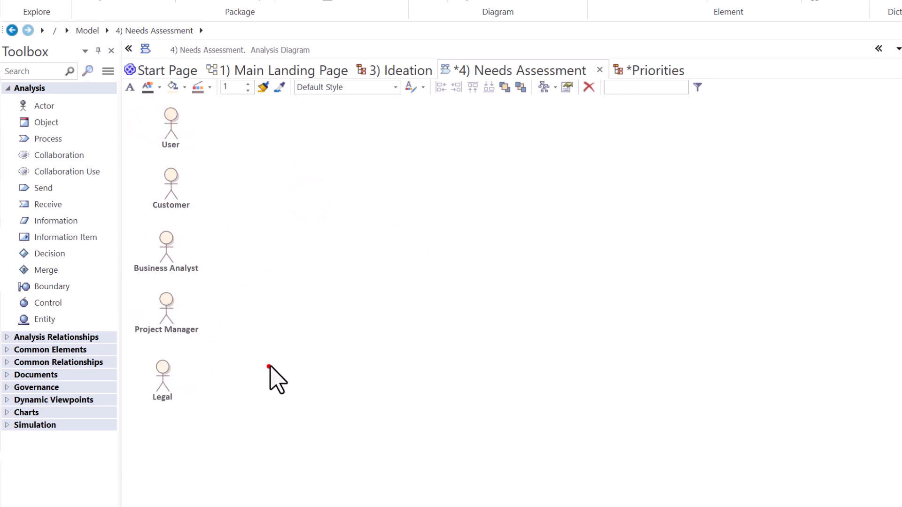
pyautogui.click(269, 366)
# - Create a package named Actor Catalog under 4) Needs Assessment with the Package Only option
pyautogui.click(711, 192)
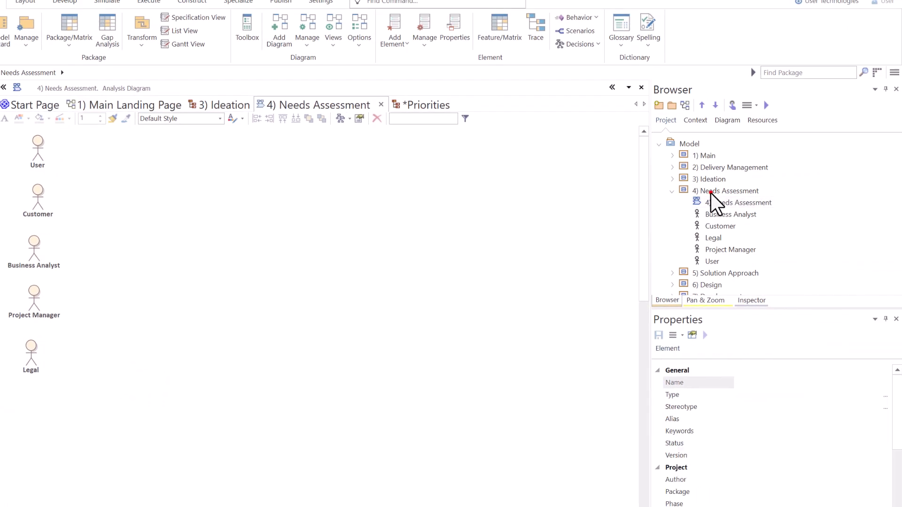
pyautogui.click(672, 105)
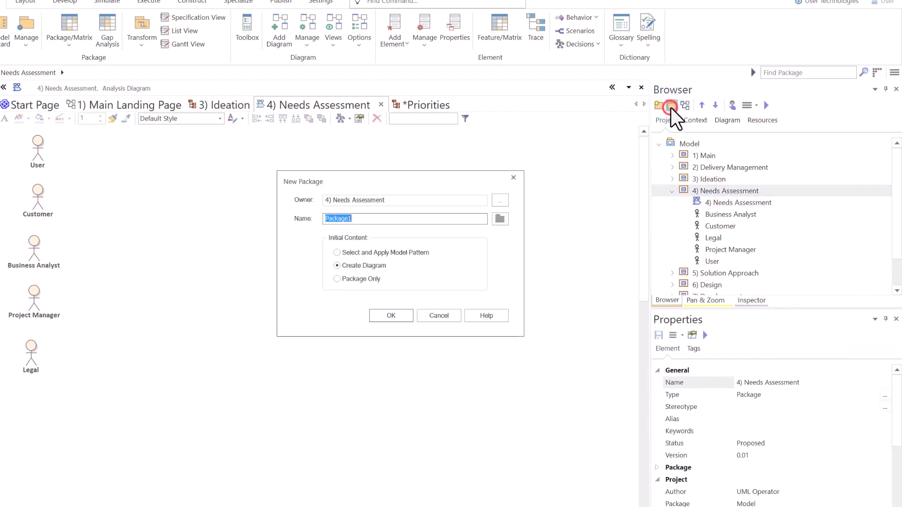
pyautogui.click(350, 279)
pyautogui.doubleClick(355, 218)
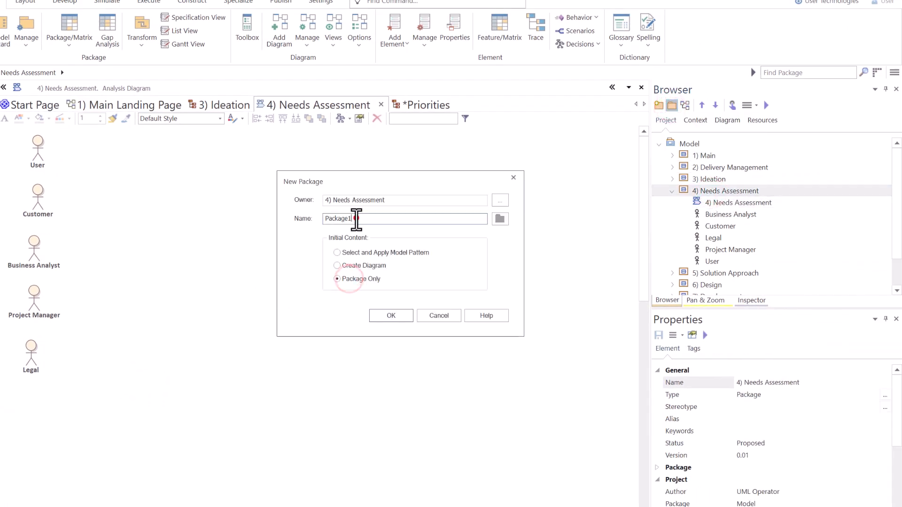
pyautogui.write('A')
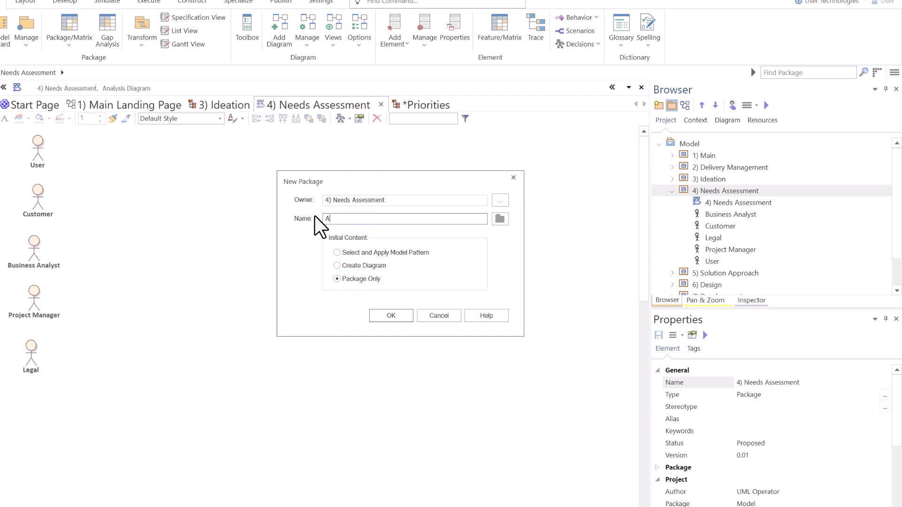
pyautogui.write('ctor Catalog')
pyautogui.press('Return')
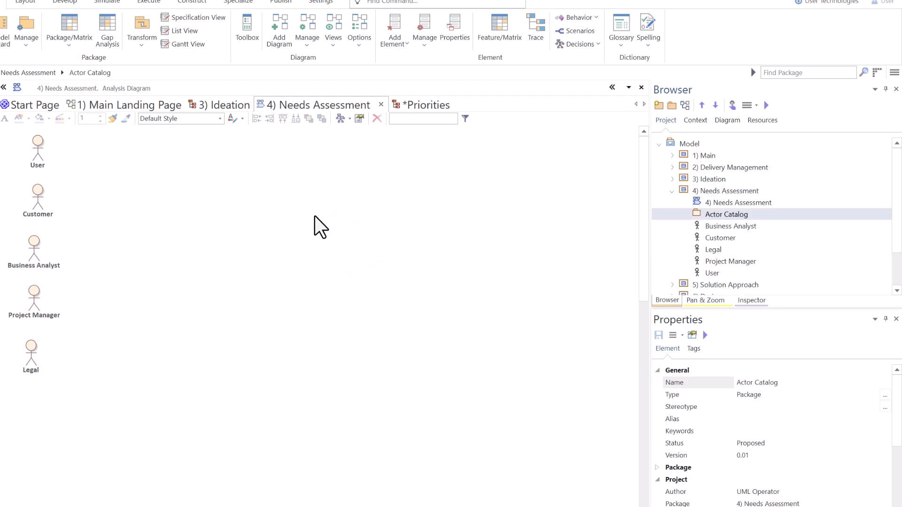
# - Move all five actors from the 4) Needs Assessment package into the Actor Catalog package
pyautogui.click(719, 227)
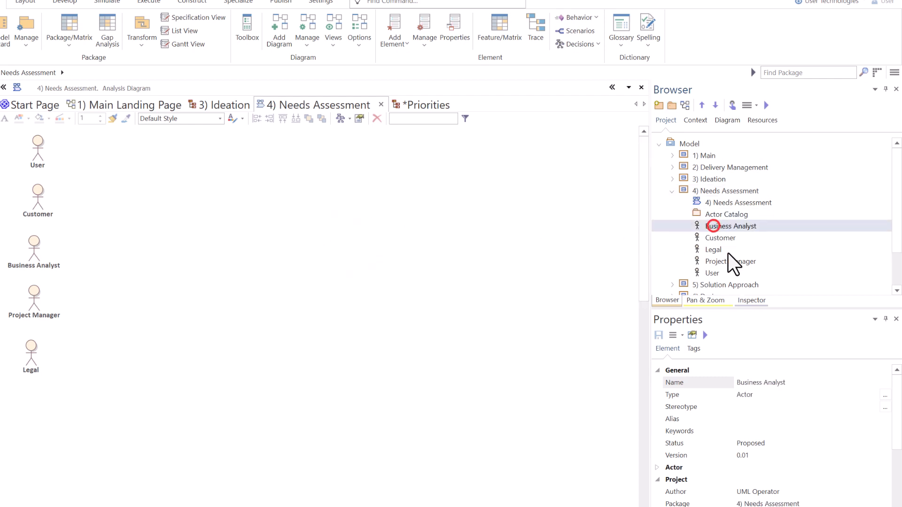
pyautogui.keyDown('shift'); pyautogui.click(712, 273); pyautogui.keyUp('shift')
pyautogui.moveTo(718, 227); pyautogui.dragTo(736, 215)
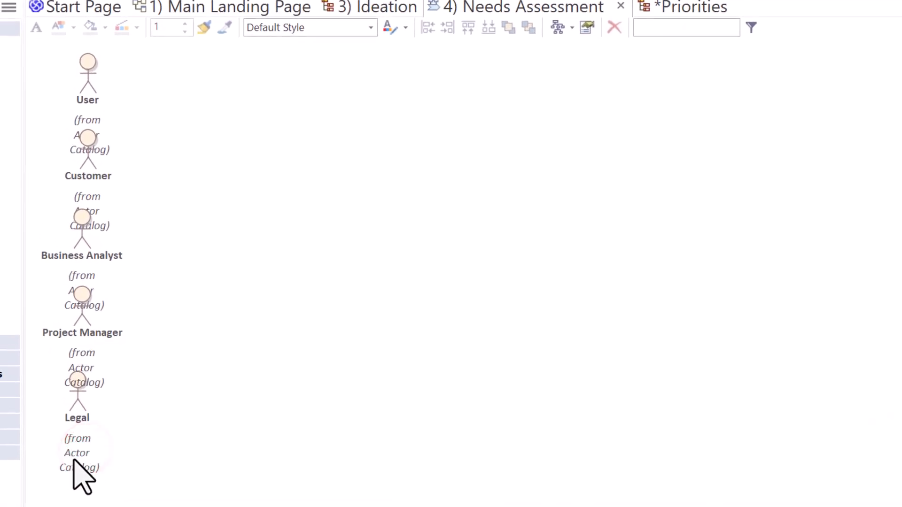
# - Turn off Show Namespace in the properties of the 4) Needs Assessment diagram
pyautogui.click(301, 268)
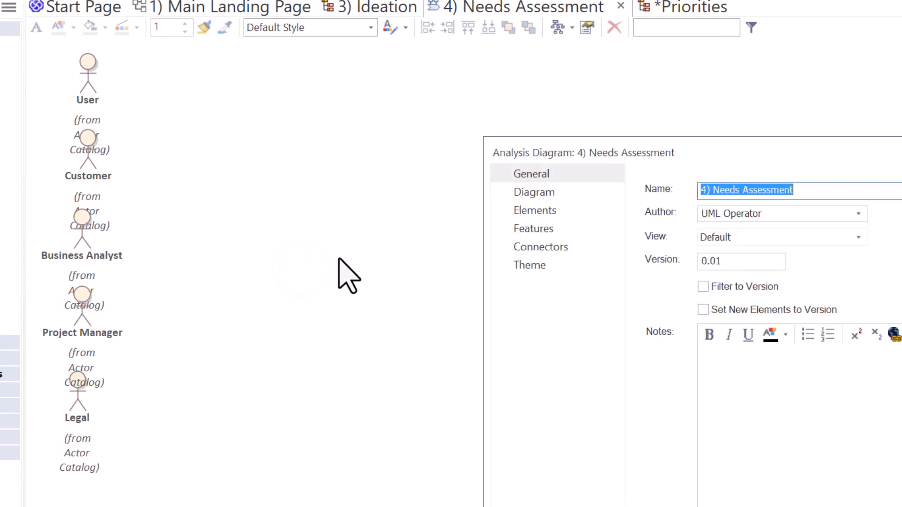
pyautogui.click(532, 190)
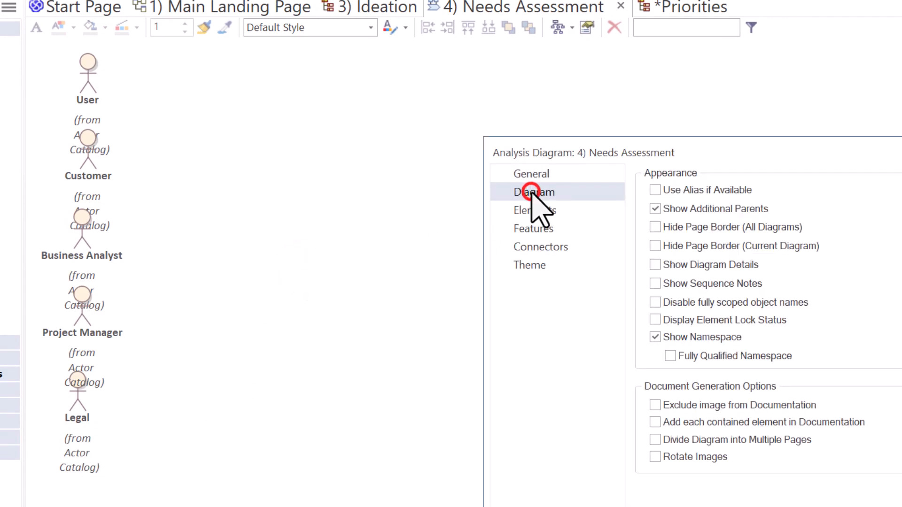
pyautogui.click(684, 338)
pyautogui.press('Return')
pyautogui.click(473, 405)
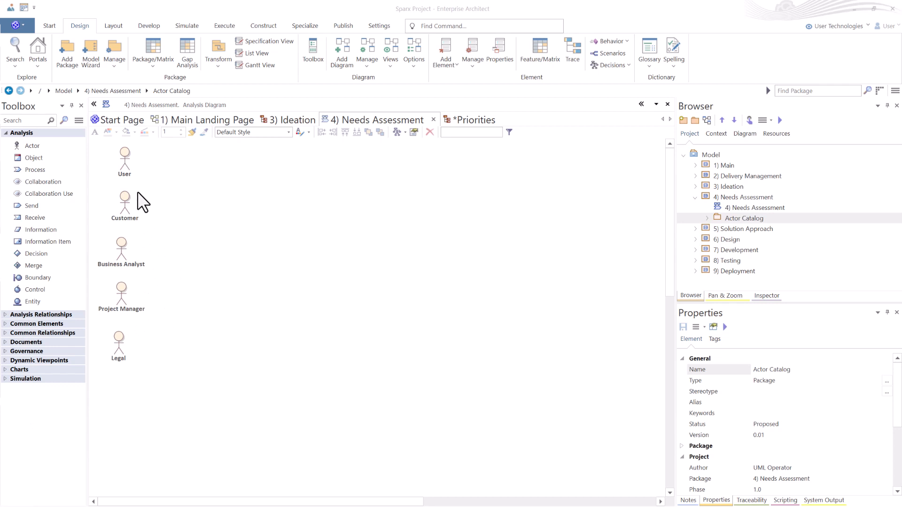
# - Open the Gap Analysis Matrix and set its target architecture to the 3) Ideation package
pyautogui.moveTo(169, 369); pyautogui.dragTo(101, 150)
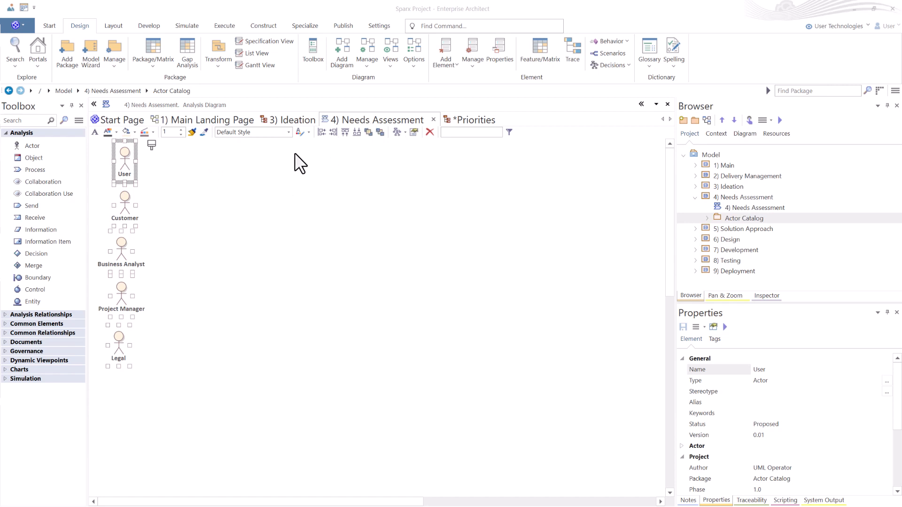
pyautogui.click(78, 22)
pyautogui.click(186, 53)
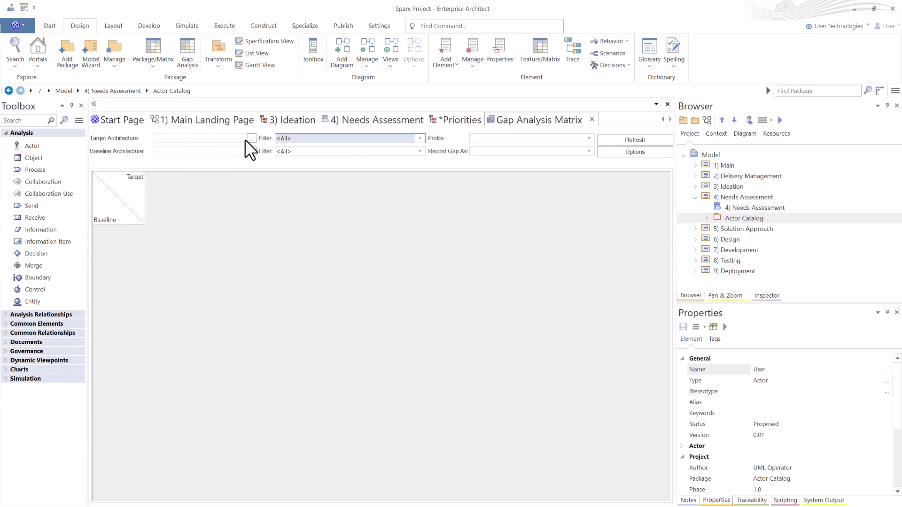
pyautogui.click(252, 137)
pyautogui.click(273, 66)
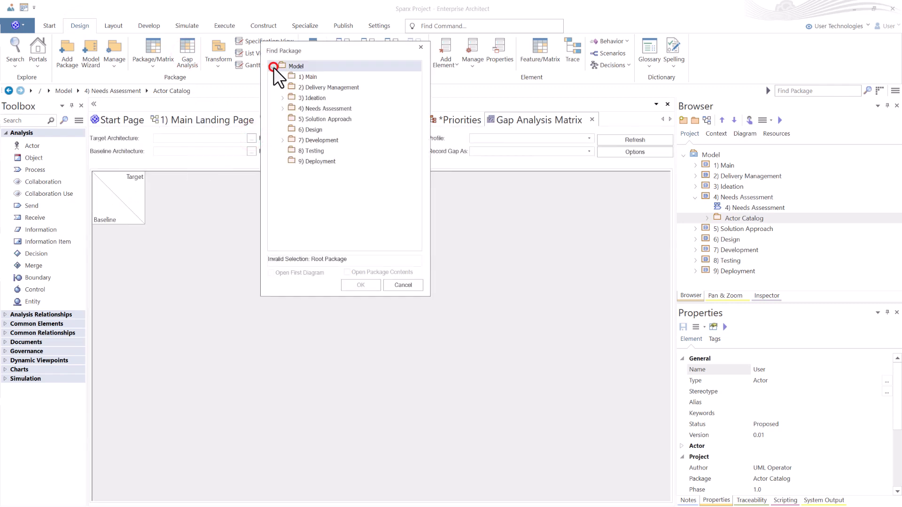
pyautogui.click(294, 98)
pyautogui.click(281, 97)
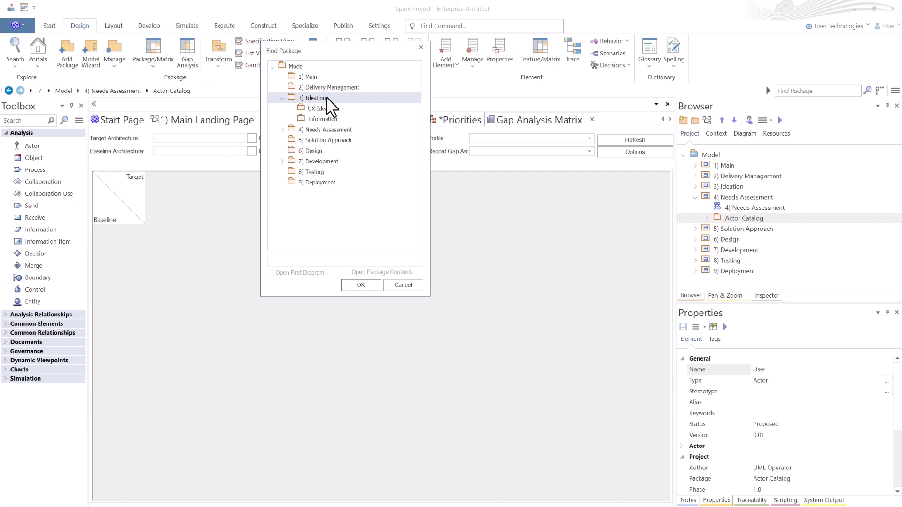
pyautogui.click(361, 285)
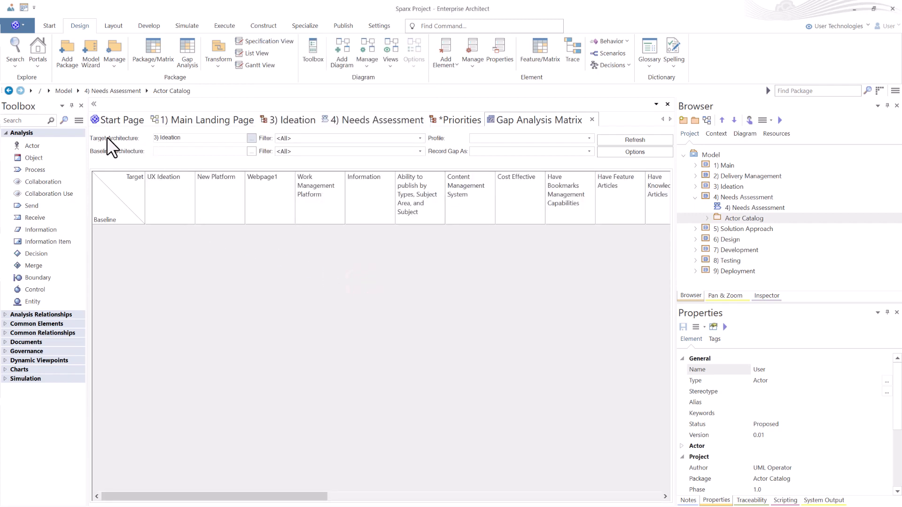
# - Set the baseline architecture of the Gap Analysis Matrix to the 3) Ideation package
pyautogui.click(180, 150)
pyautogui.click(251, 150)
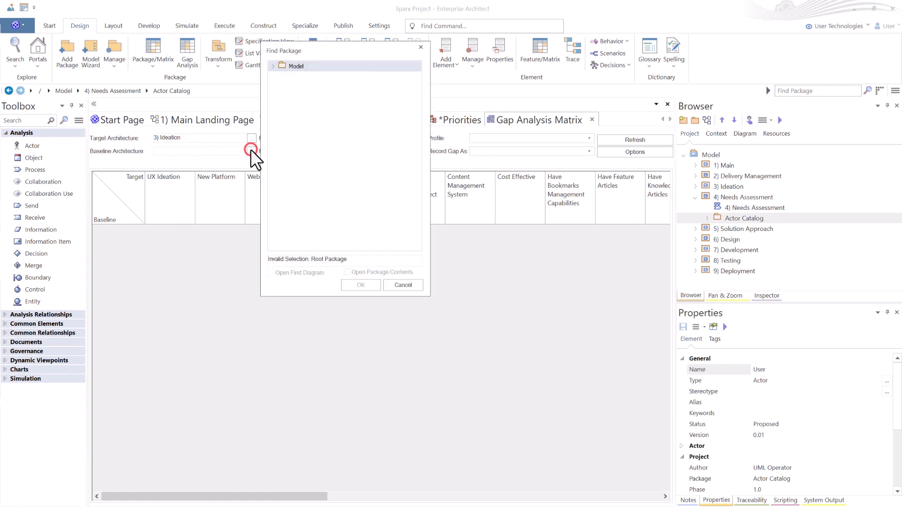
pyautogui.click(273, 66)
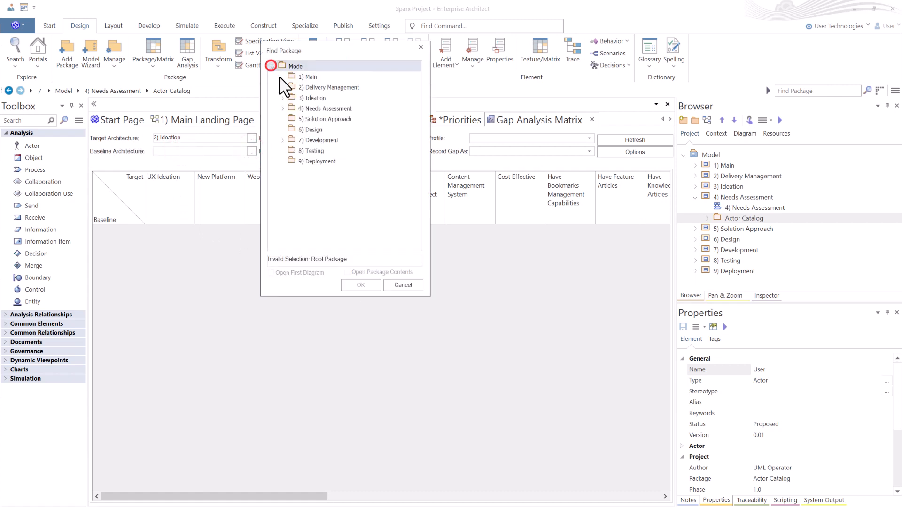
pyautogui.click(305, 98)
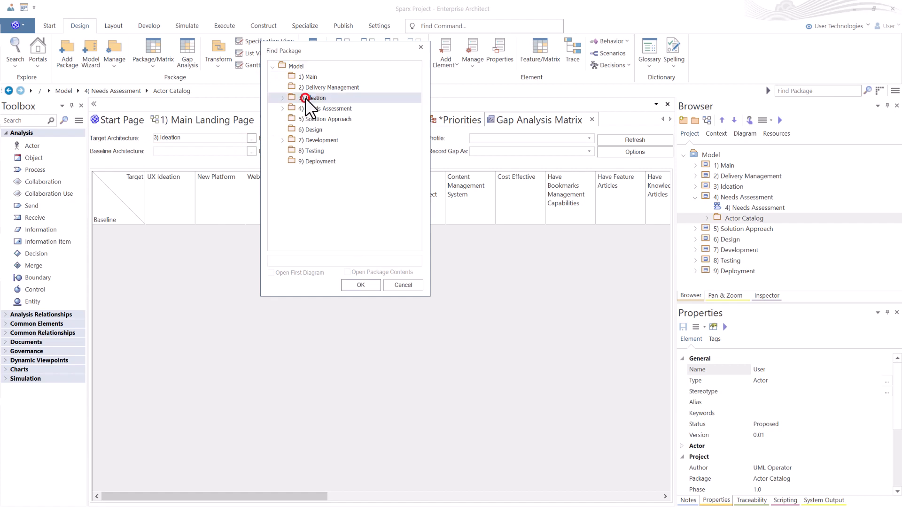
pyautogui.click(361, 285)
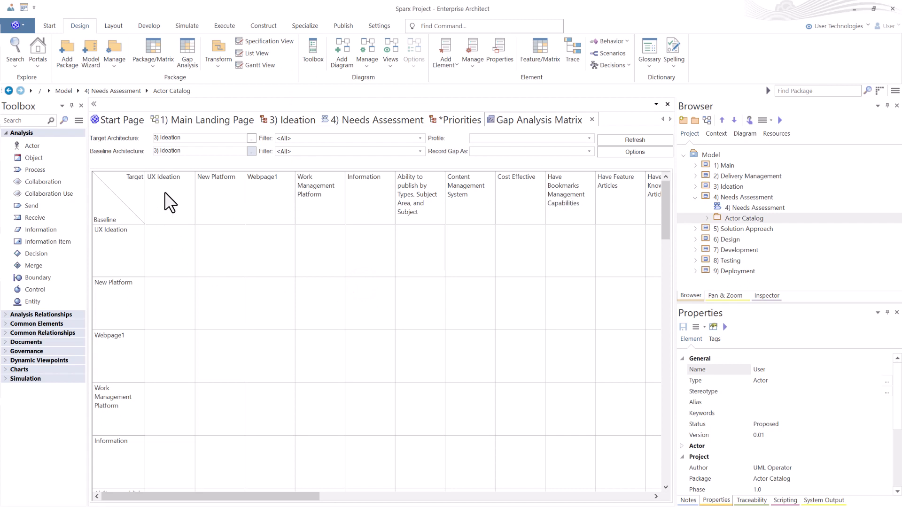
# - Examine the Gap Analysis Matrix's rows and columns and compare them with the Requirement1 placeholders in the 3) Ideation diagram
pyautogui.scroll(-5, 111, 334)
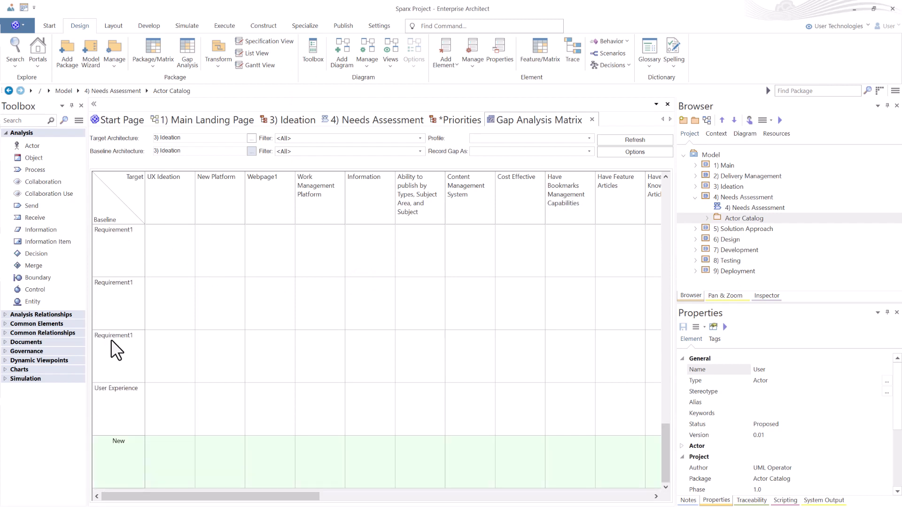
pyautogui.scroll(8, 127, 287)
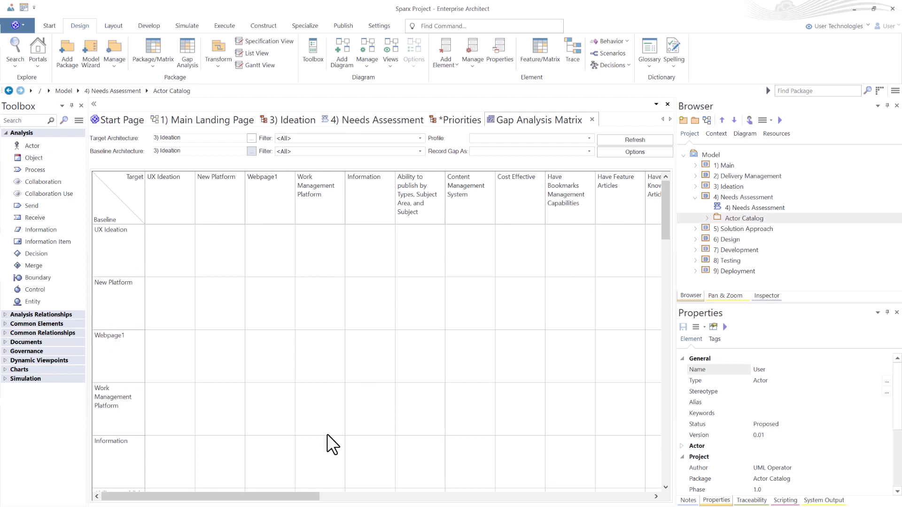
pyautogui.moveTo(310, 496); pyautogui.dragTo(658, 499)
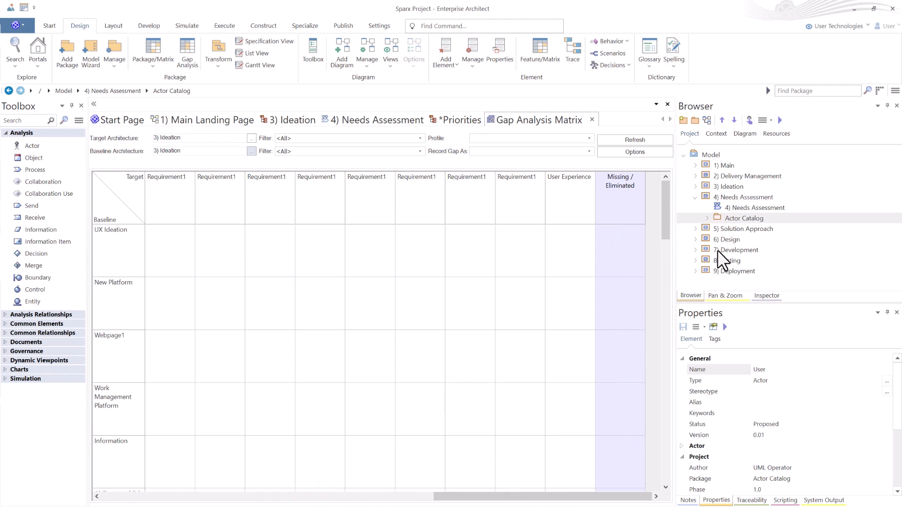
pyautogui.moveTo(668, 219); pyautogui.dragTo(684, 463)
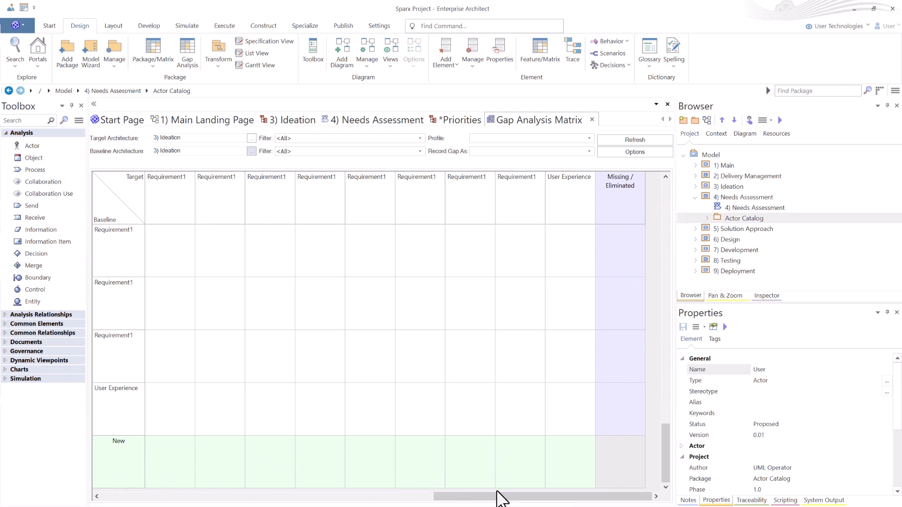
pyautogui.moveTo(499, 497); pyautogui.dragTo(123, 494)
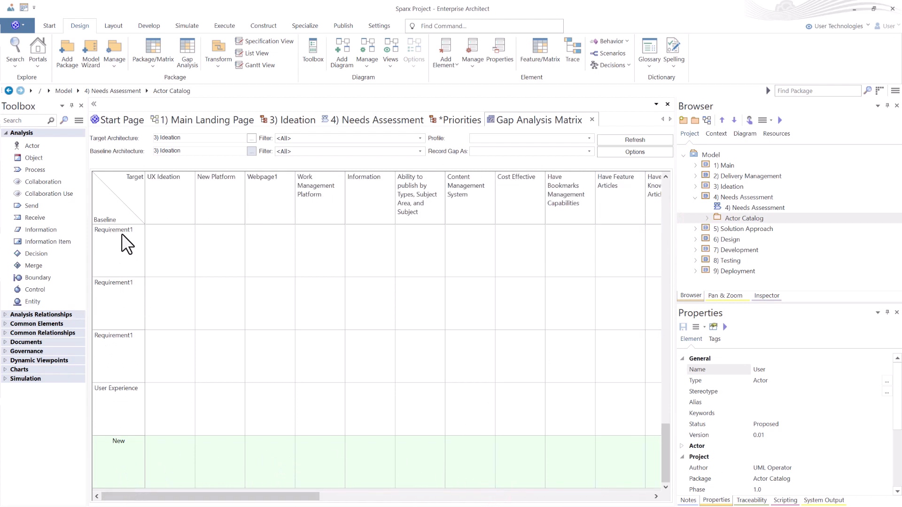
pyautogui.scroll(5, 127, 239)
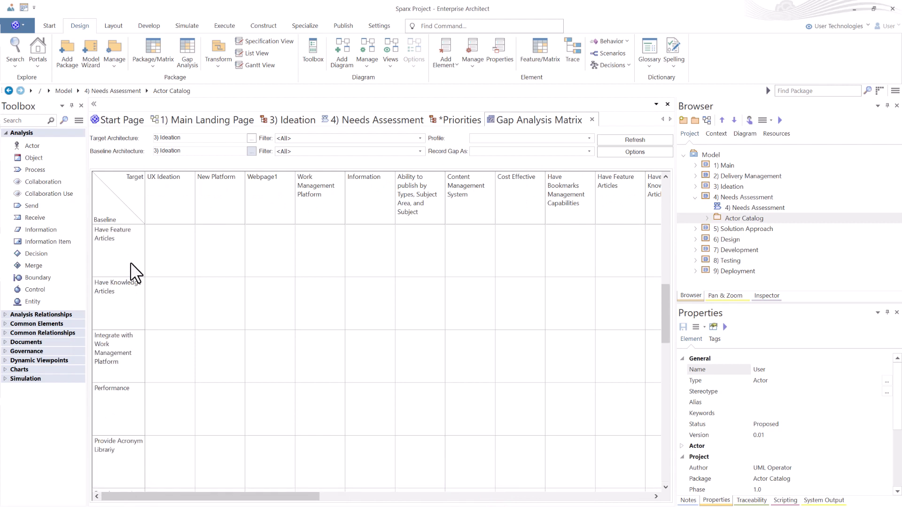
pyautogui.click(297, 120)
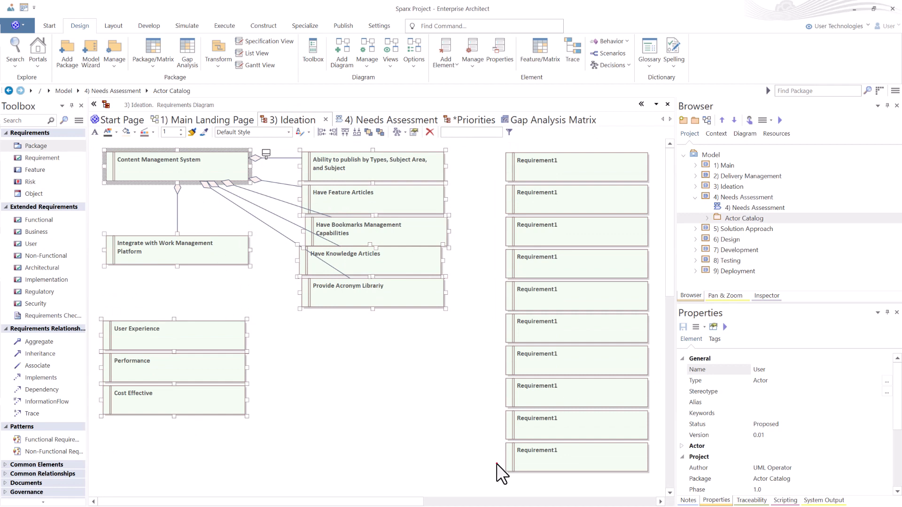
pyautogui.moveTo(496, 463); pyautogui.dragTo(589, 169)
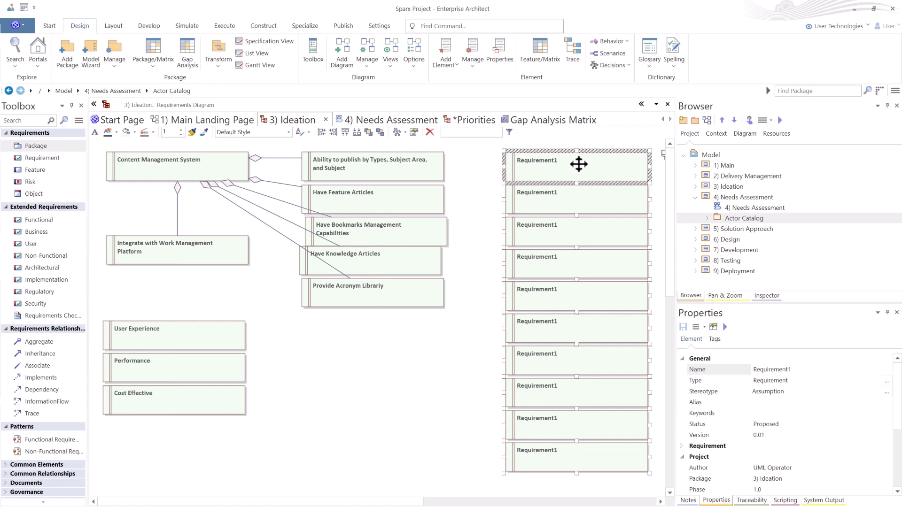
pyautogui.click(397, 119)
pyautogui.click(526, 115)
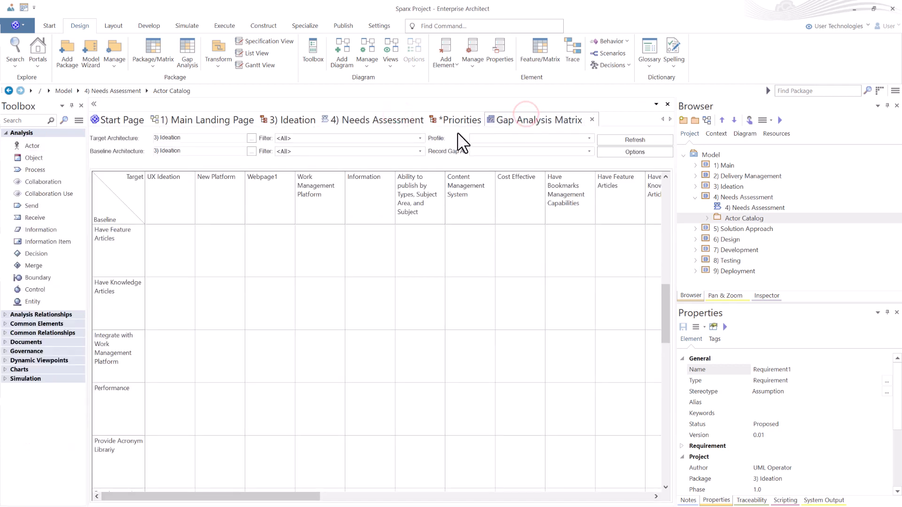